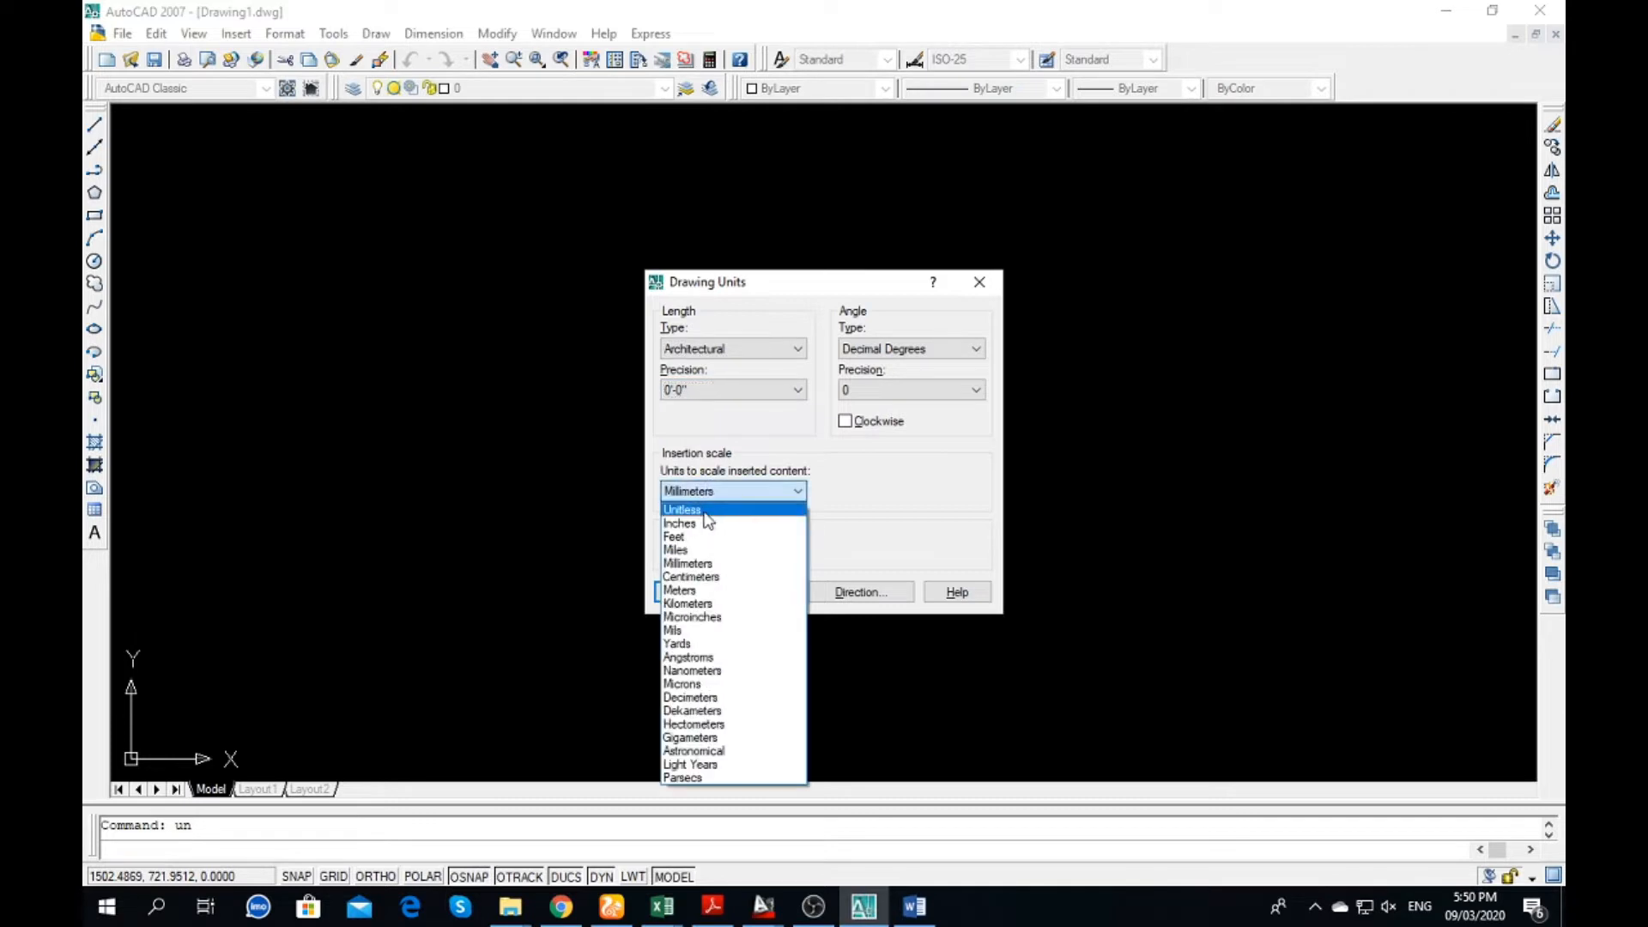
# - Set the insertion scale units for inserted content to Inches and accept the drawing units
pyautogui.click(700, 523)
pyautogui.click(689, 593)
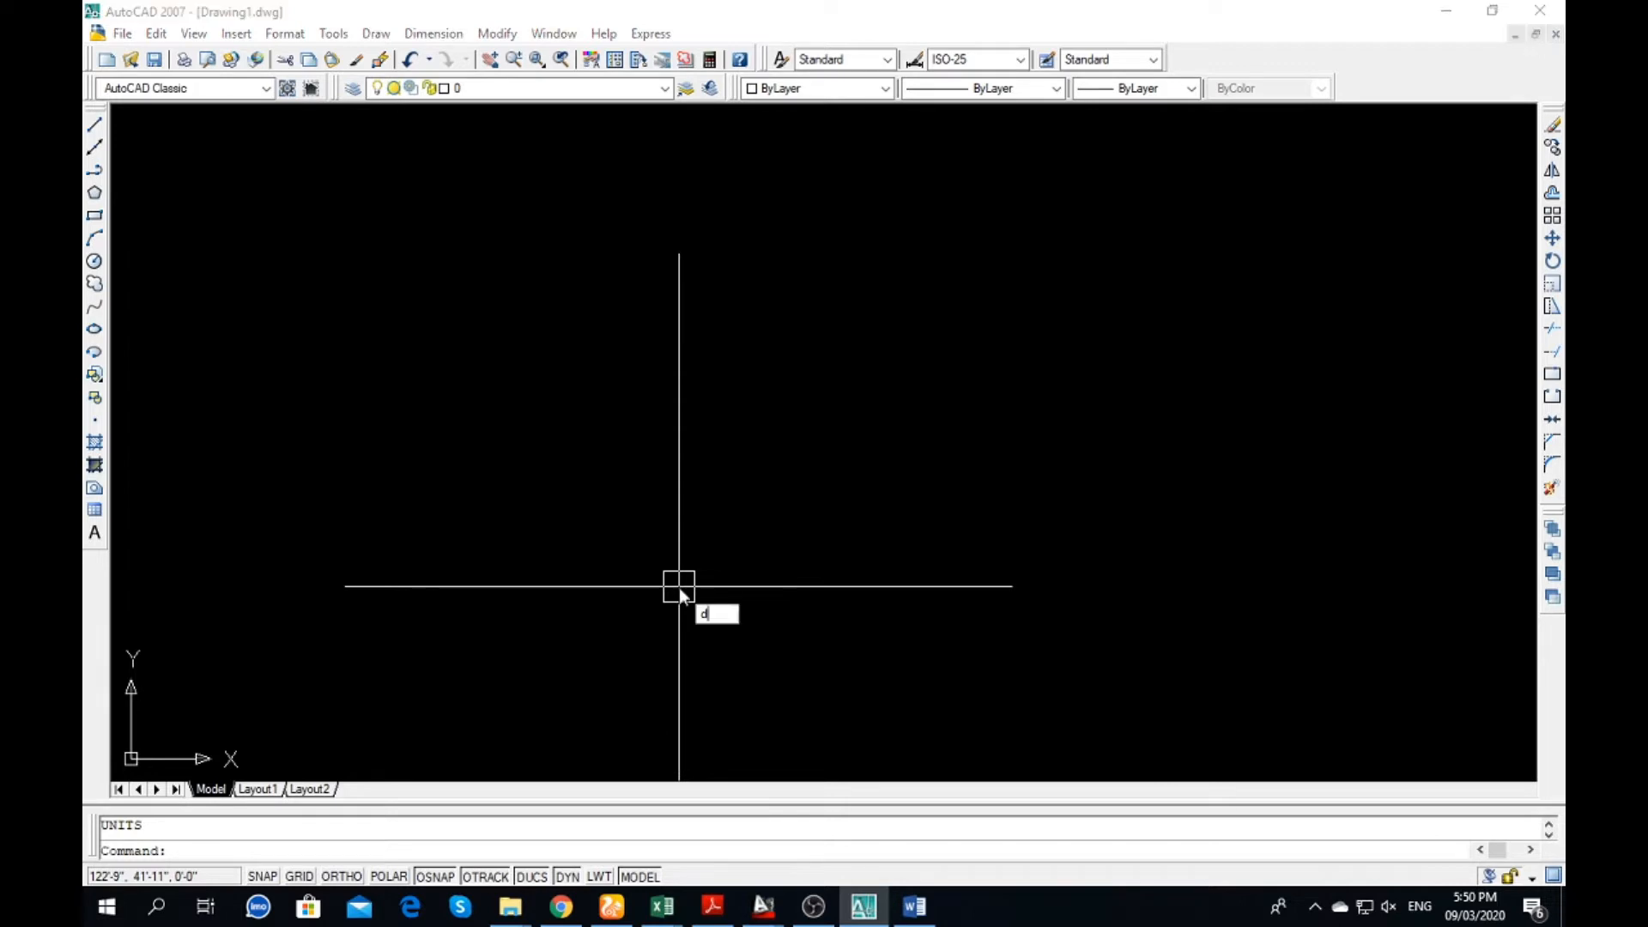
# - Modify the ISO-25 dimension style's primary units to Architectural format with 0'-0" precision
pyautogui.press('Return')
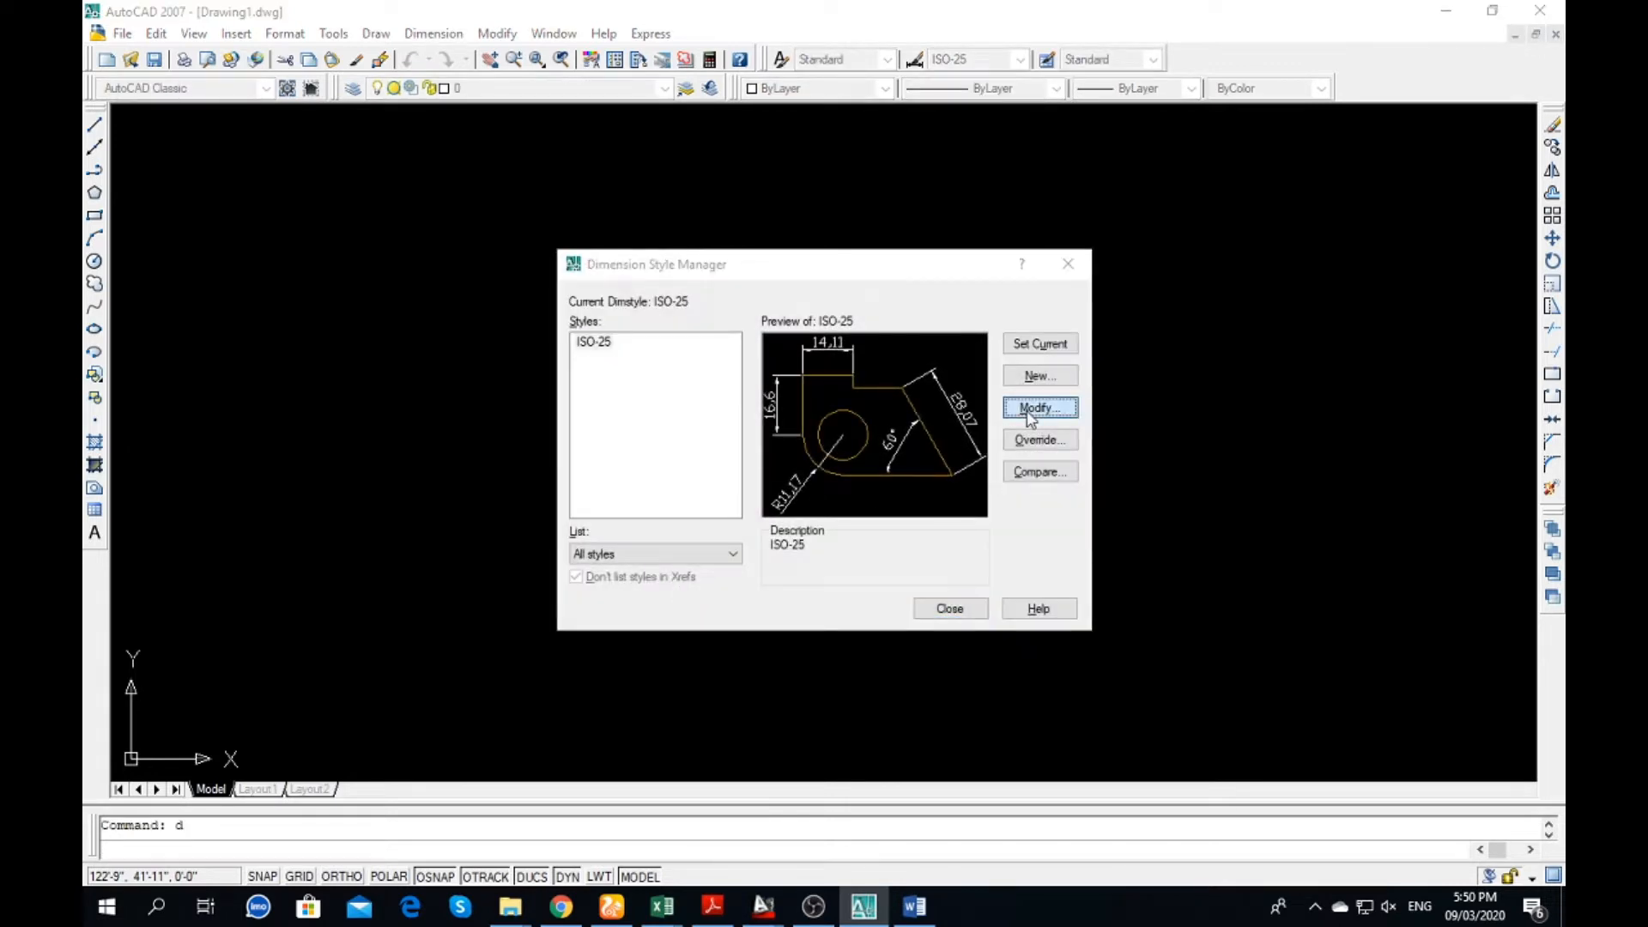
pyautogui.click(1040, 408)
pyautogui.click(747, 300)
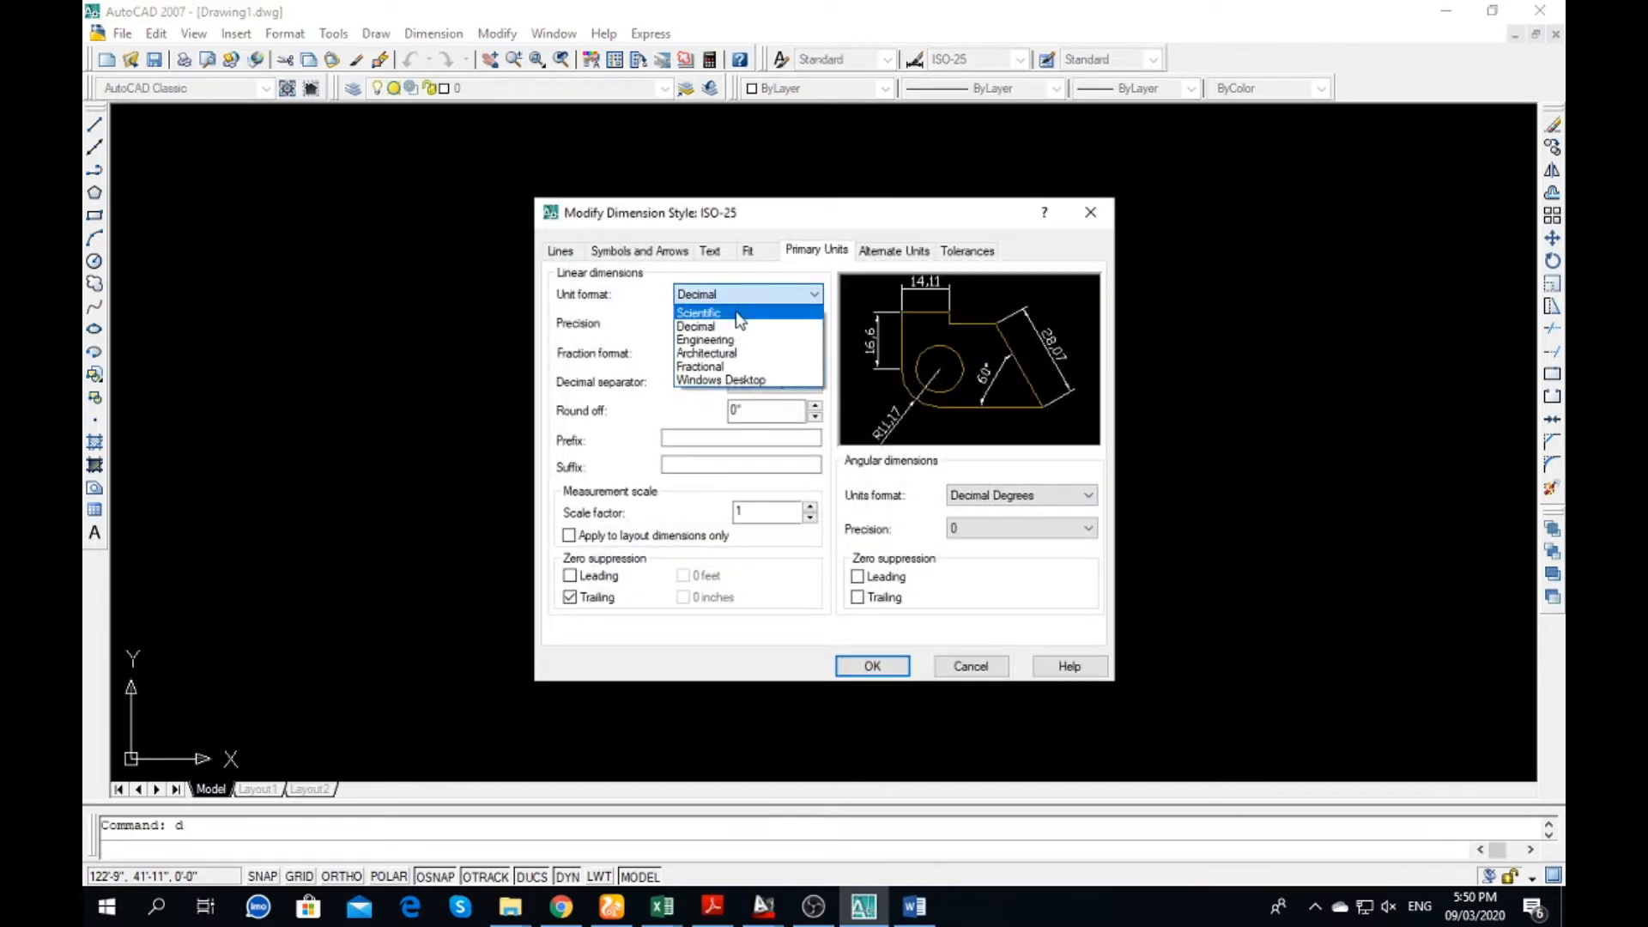
pyautogui.click(726, 354)
pyautogui.click(747, 324)
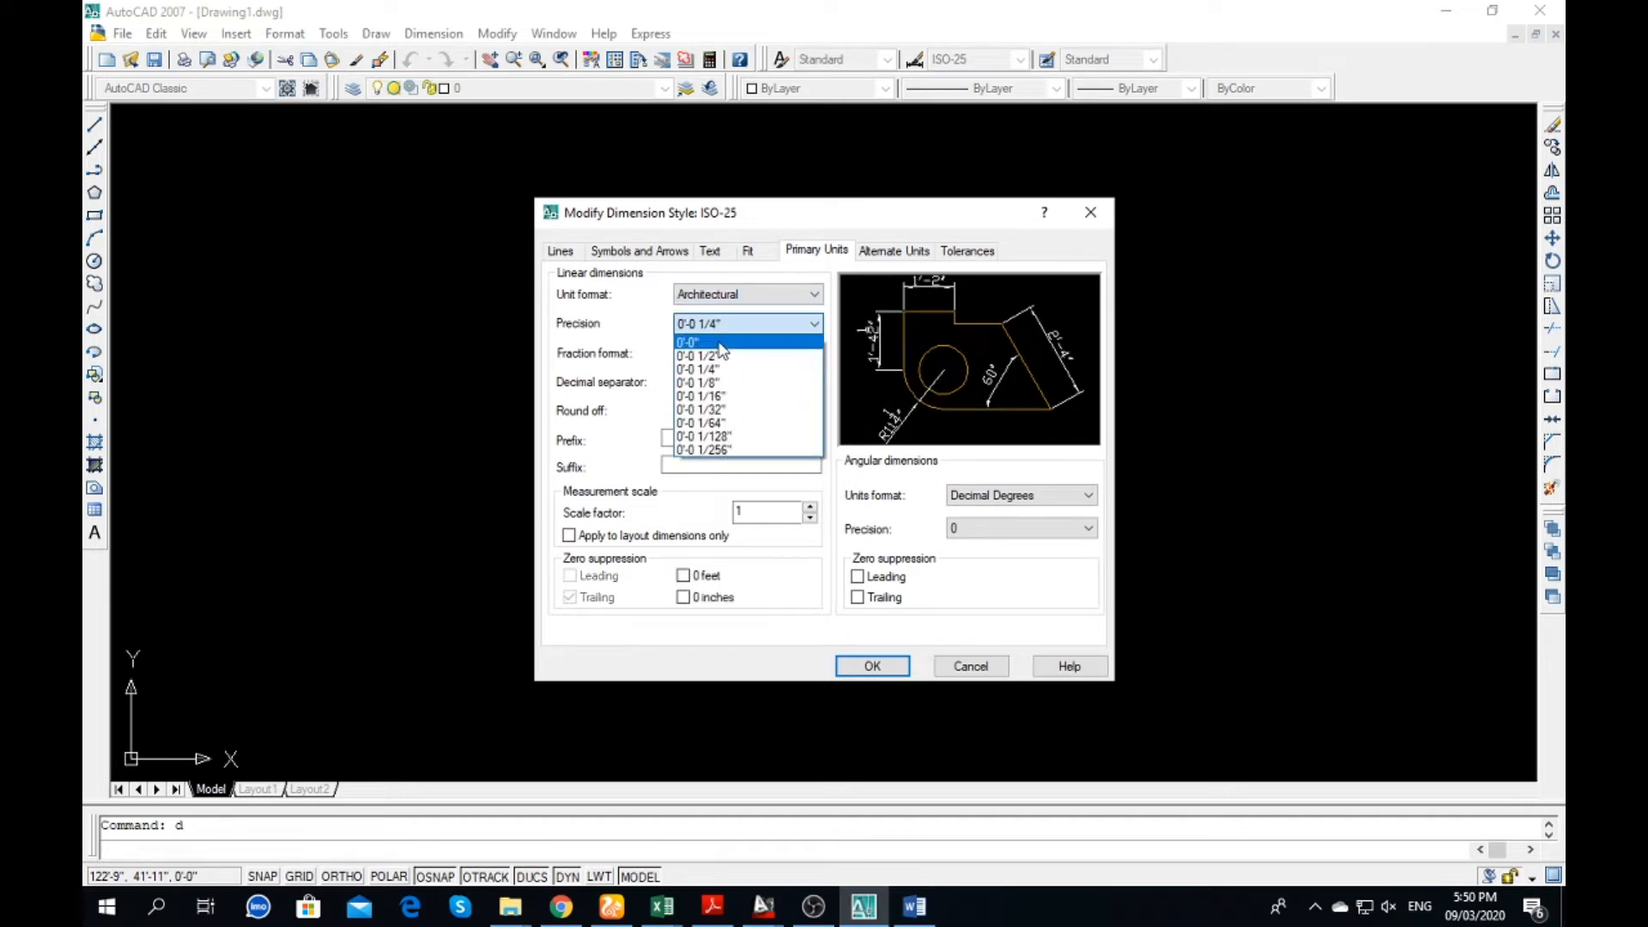
pyautogui.click(723, 339)
pyautogui.click(873, 667)
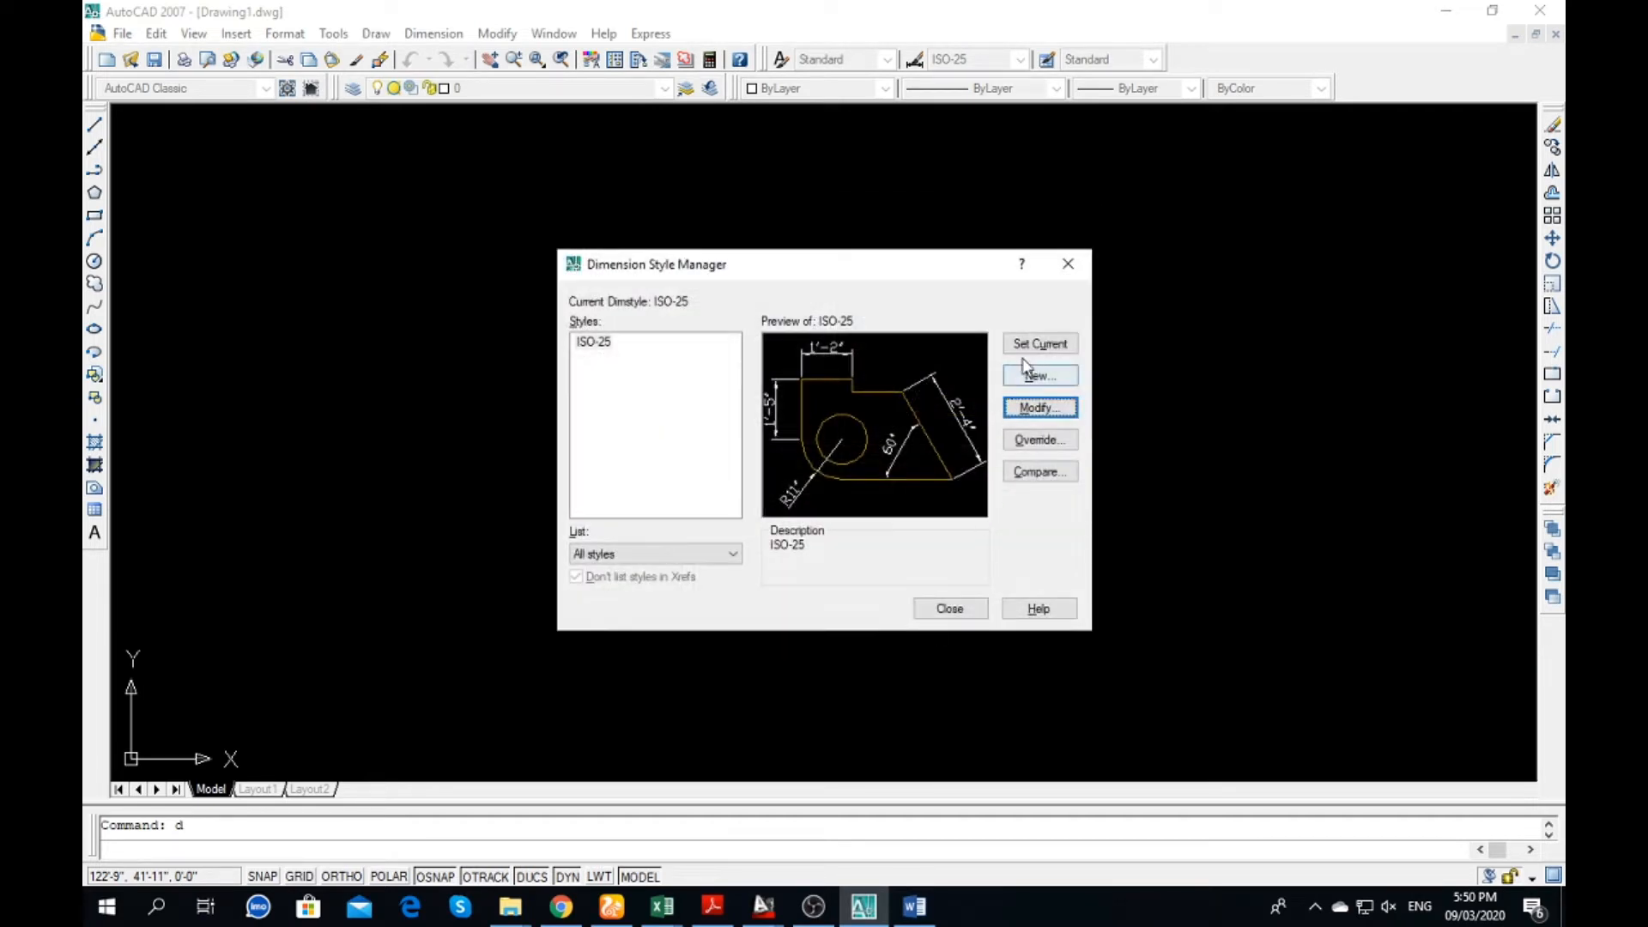
pyautogui.click(951, 608)
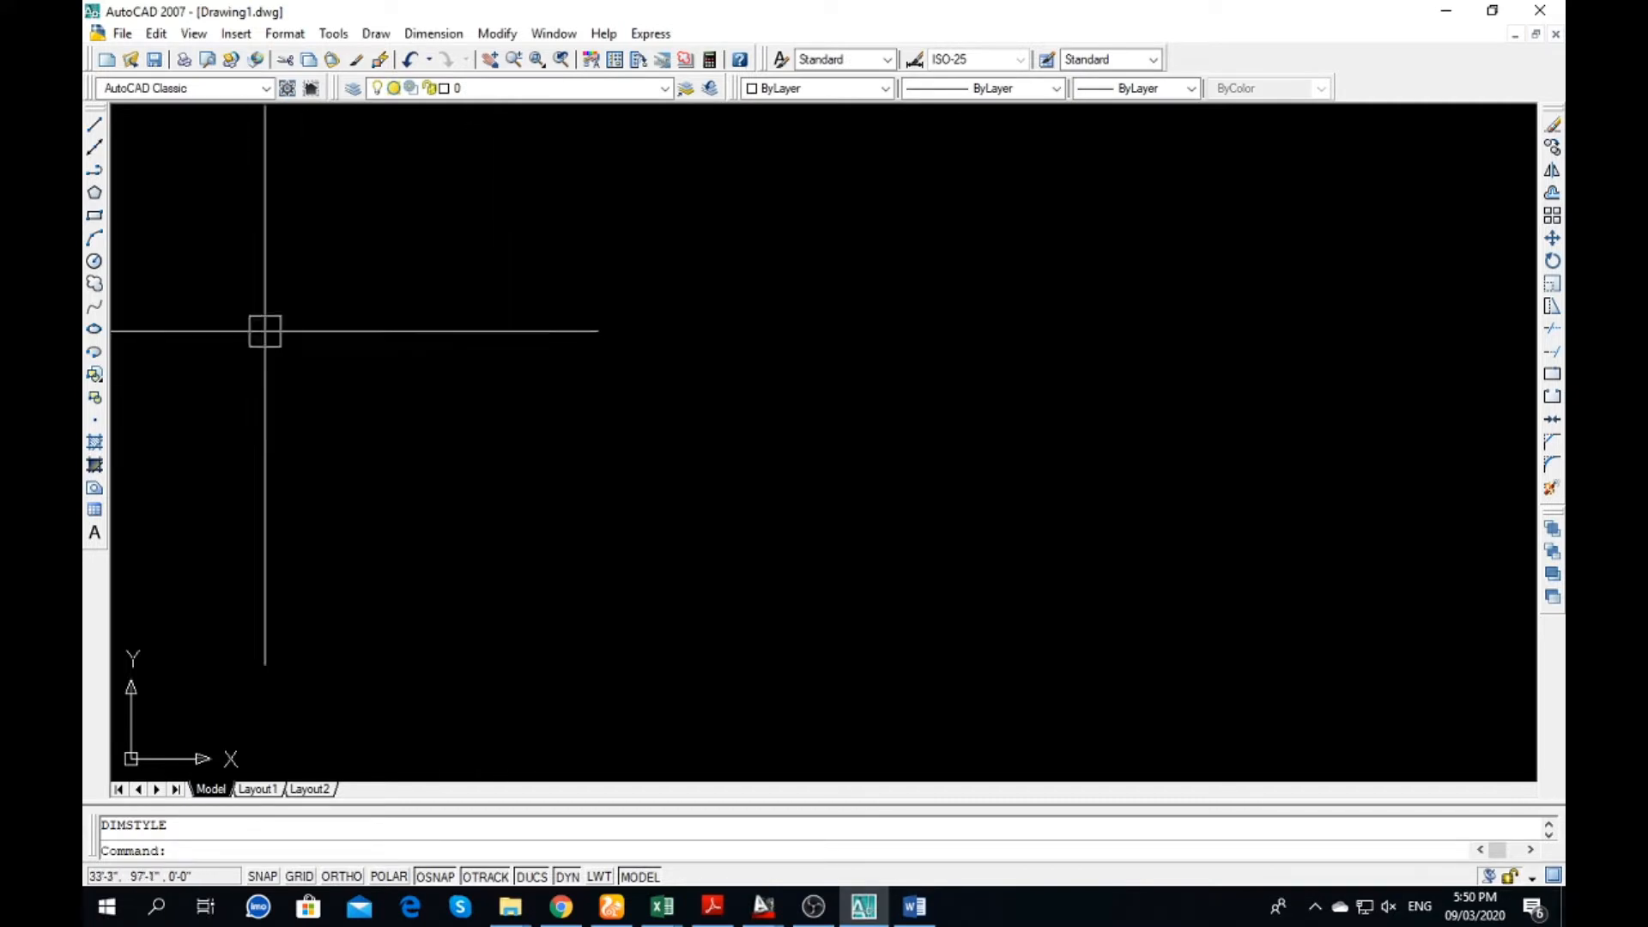
# - Draw a rectangle slightly wider than it is tall in the empty model space
pyautogui.click(95, 216)
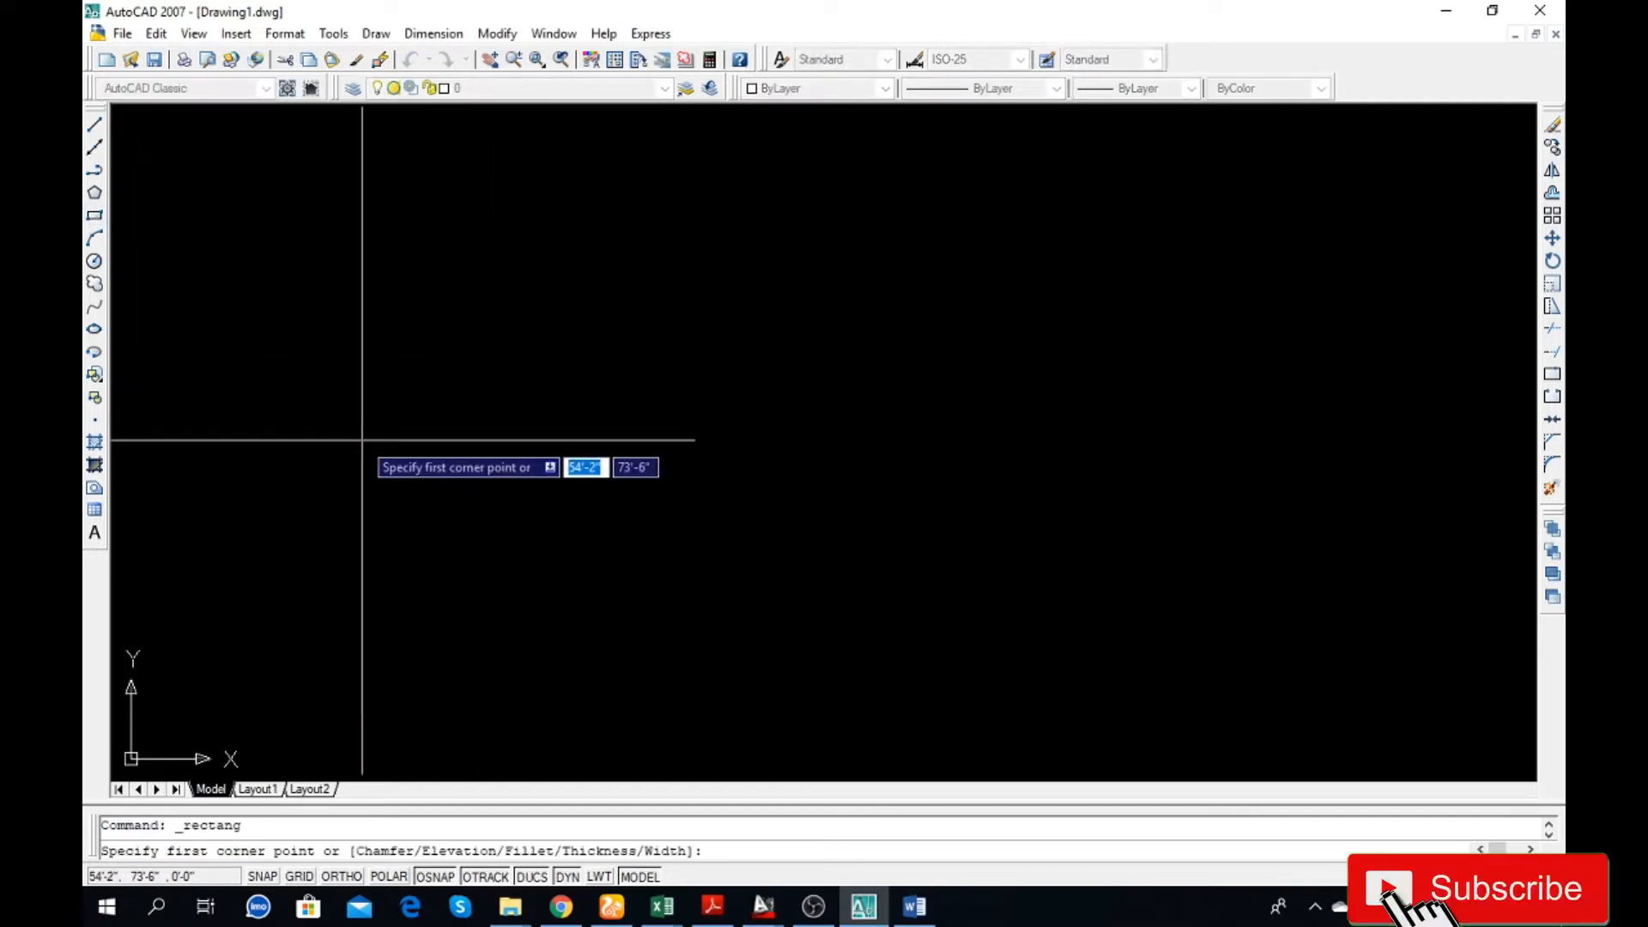
pyautogui.click(272, 364)
pyautogui.click(527, 569)
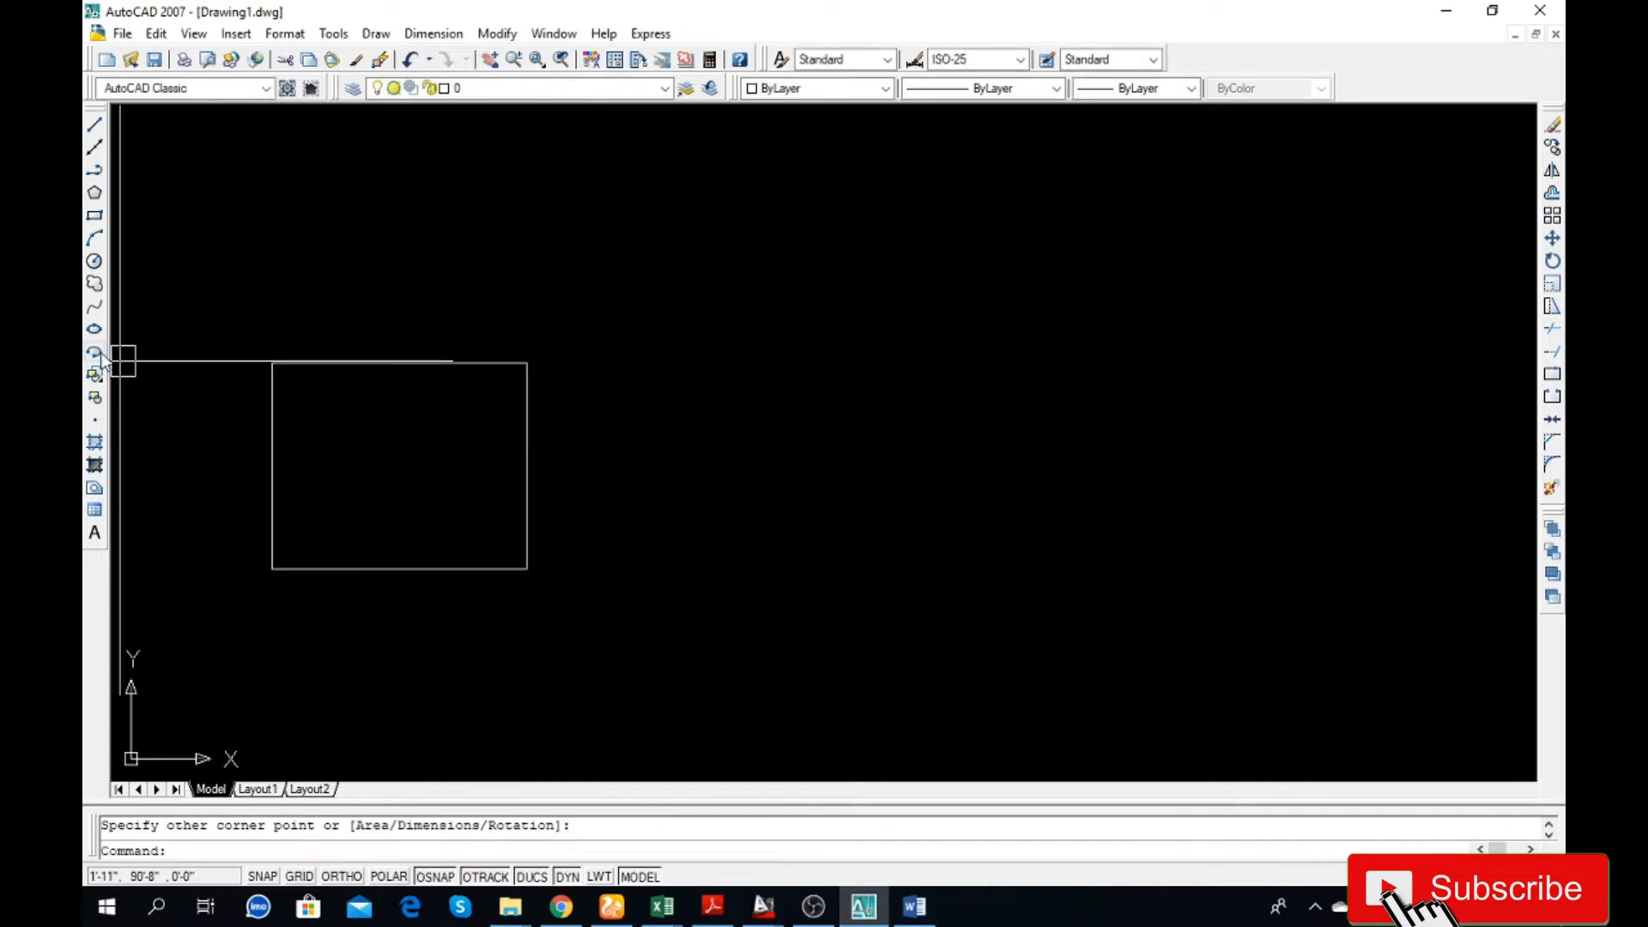
# - Draw connected lines from the rectangle's upper-left corner through the lower-right and upper-right corners to the lower-left, forming both diagonals
pyautogui.click(94, 126)
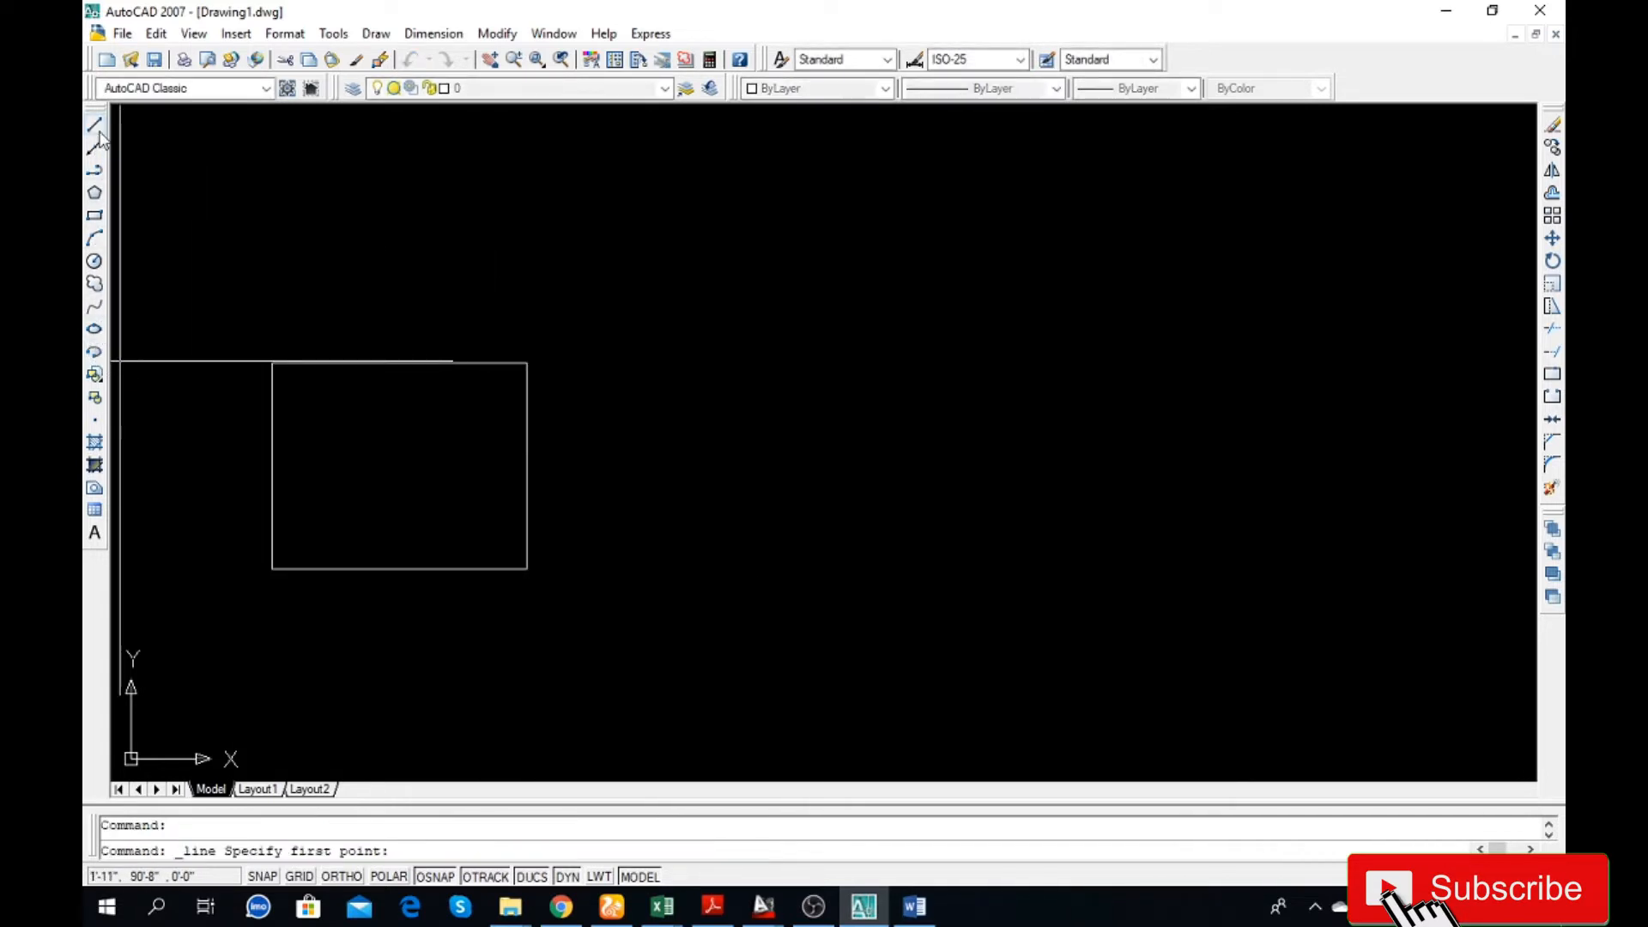
pyautogui.click(272, 363)
pyautogui.click(527, 568)
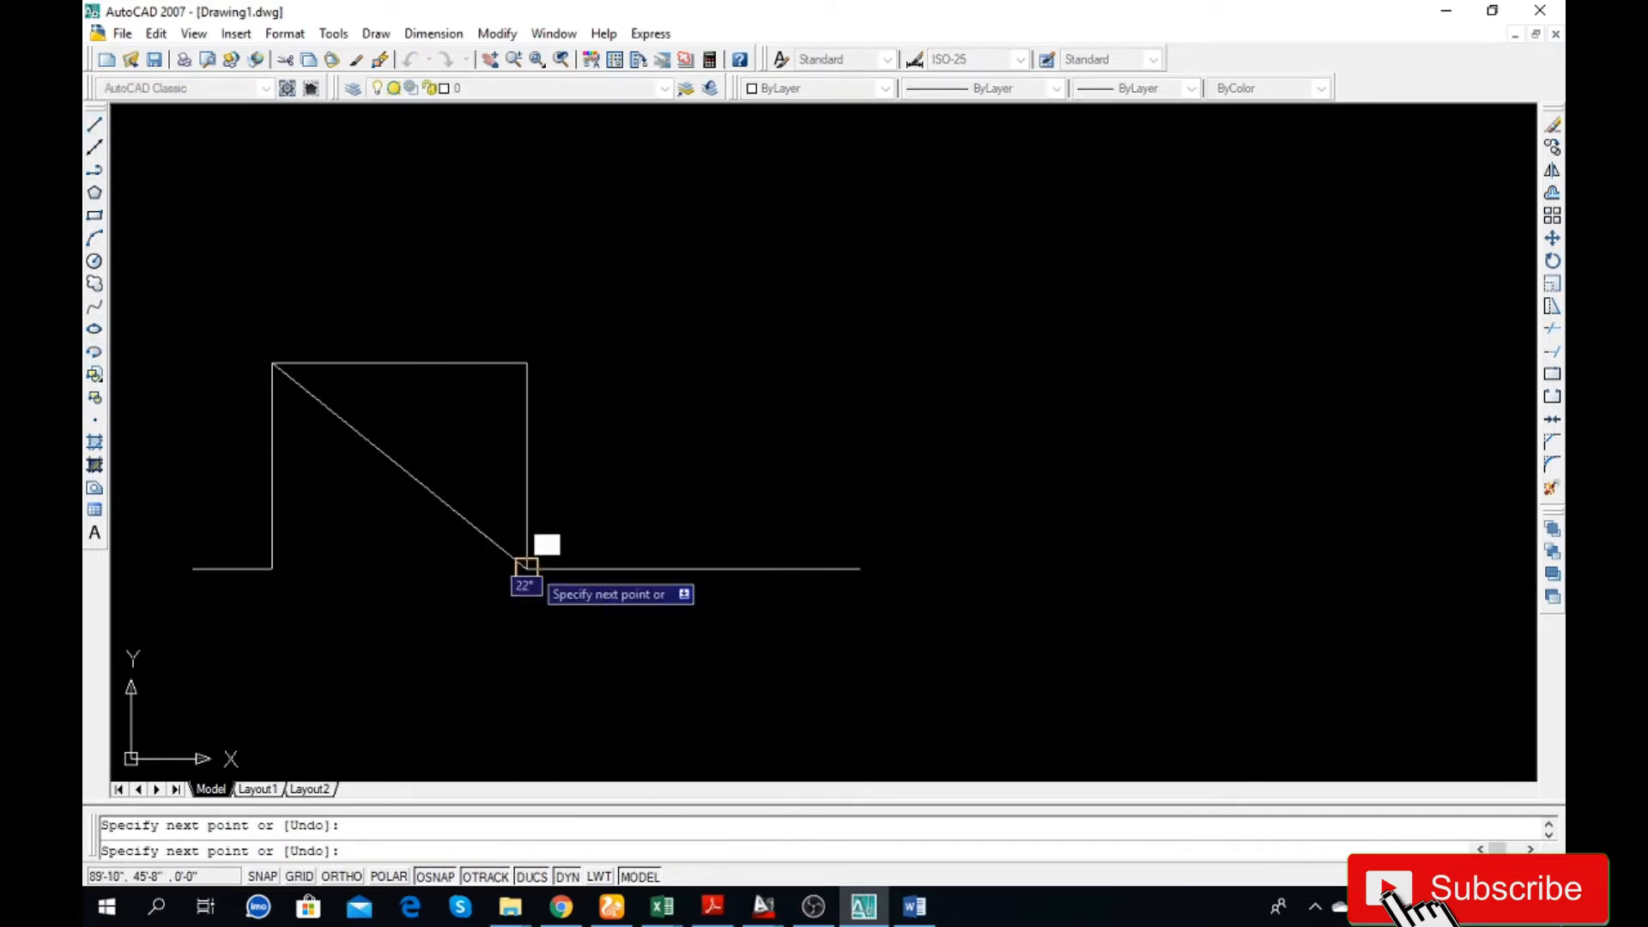
pyautogui.click(527, 363)
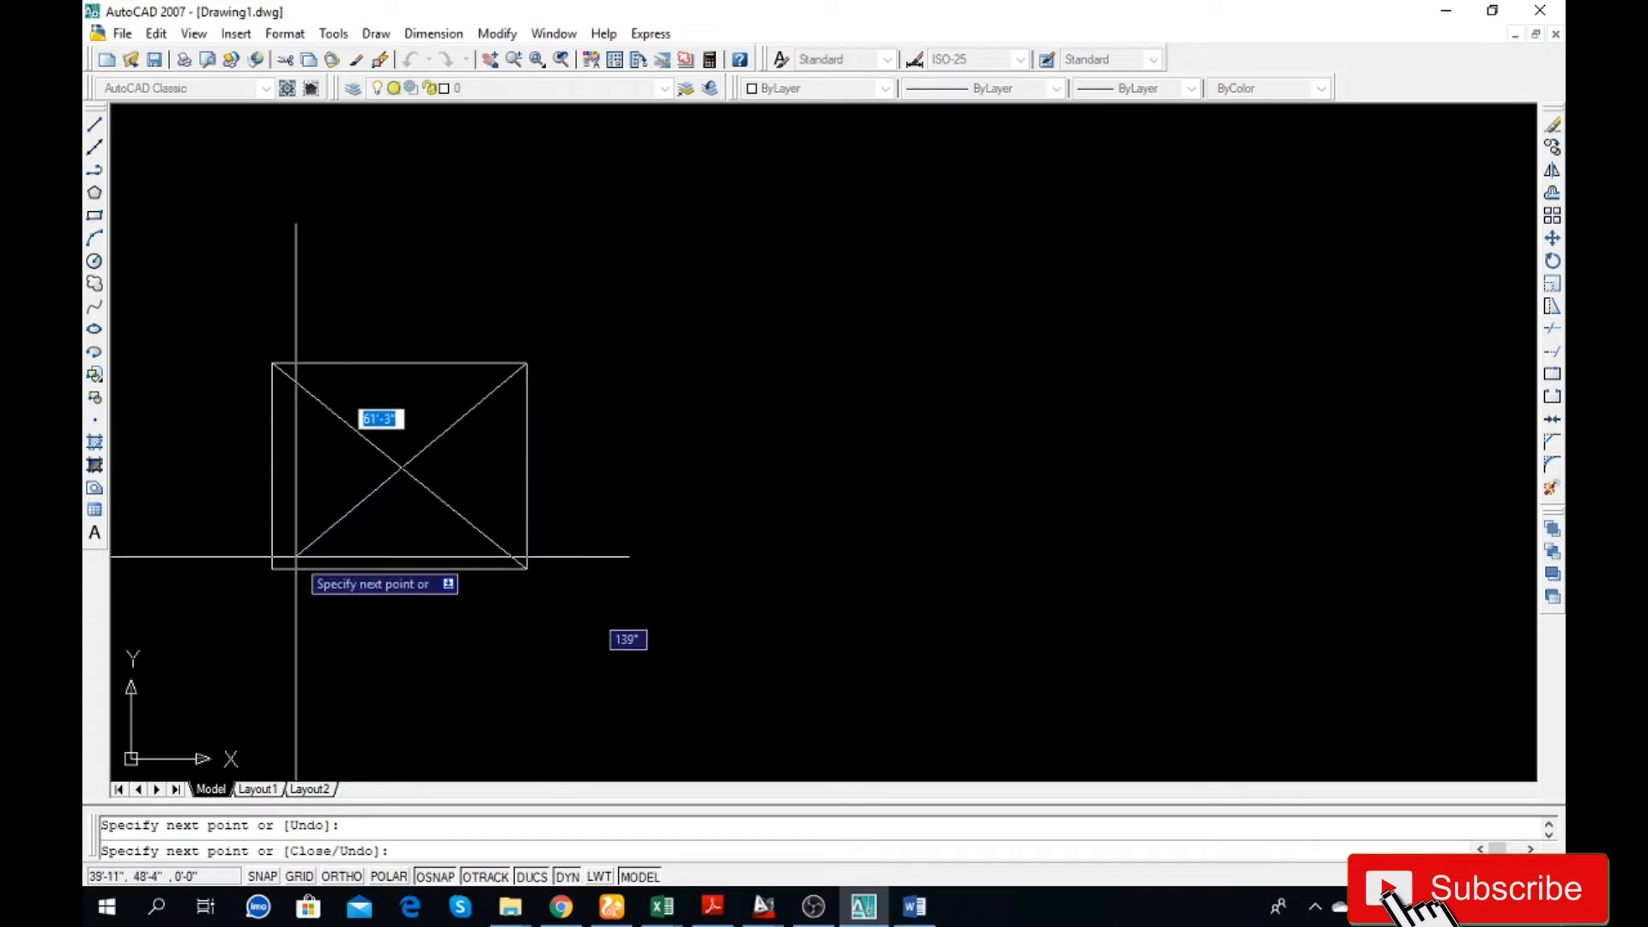
pyautogui.click(272, 568)
pyautogui.press('Return')
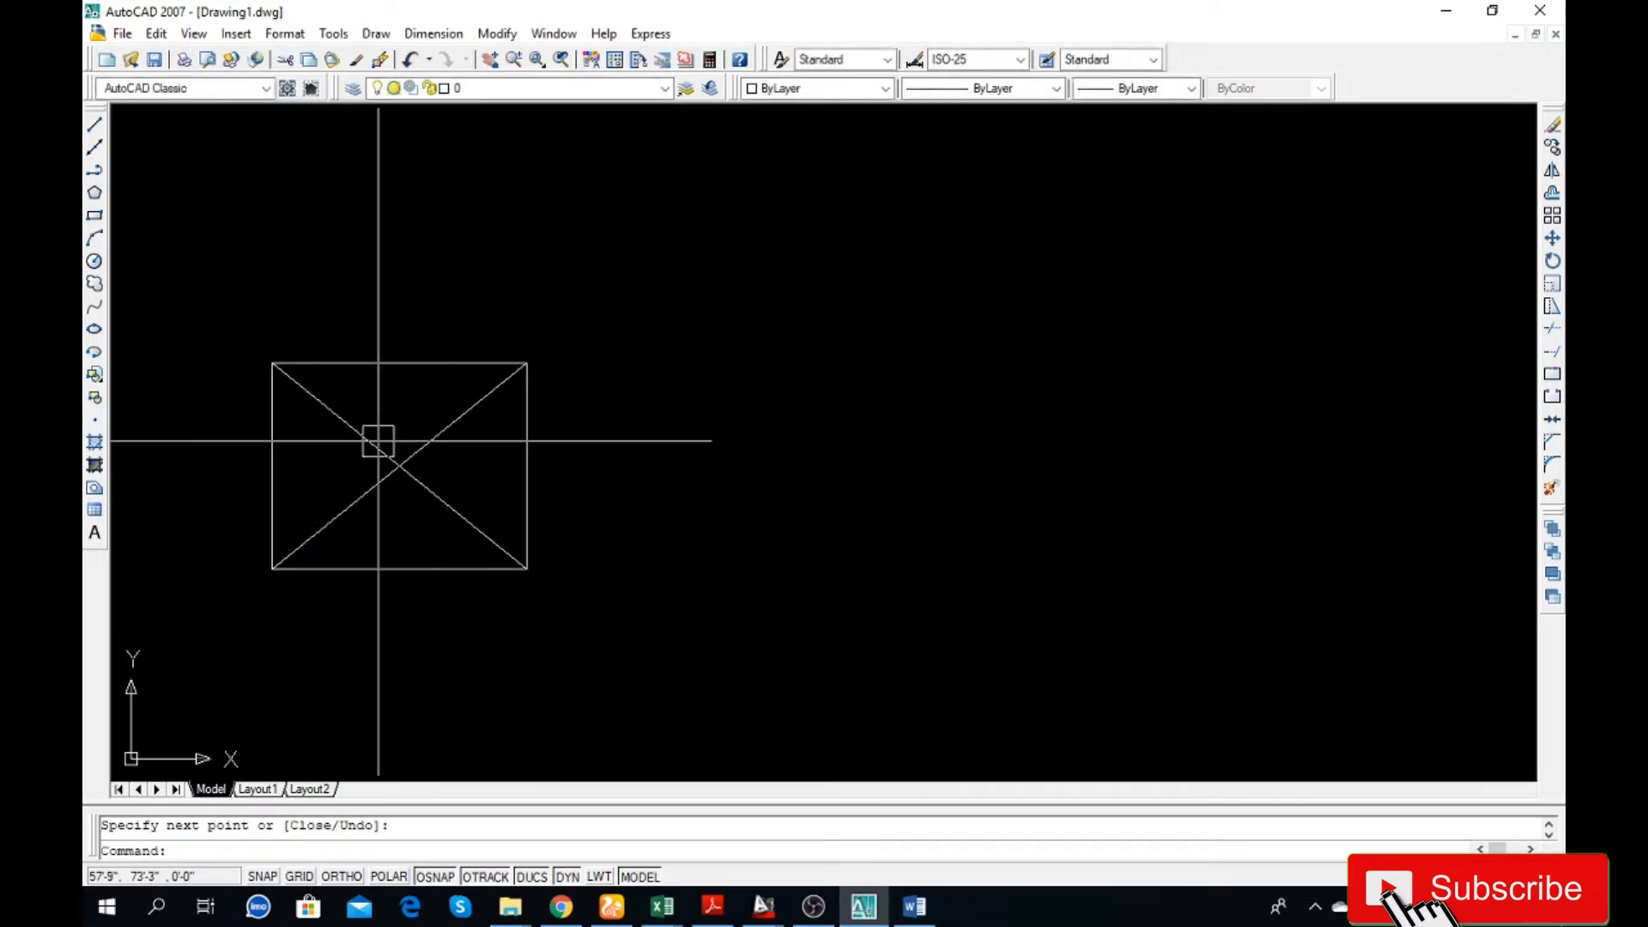
# - Draw a circle centred on the diagonals' intersection with a radius of about 22'-3", reaching the midpoint of the rectangle's upper edge
pyautogui.write('c')
pyautogui.press('Return')
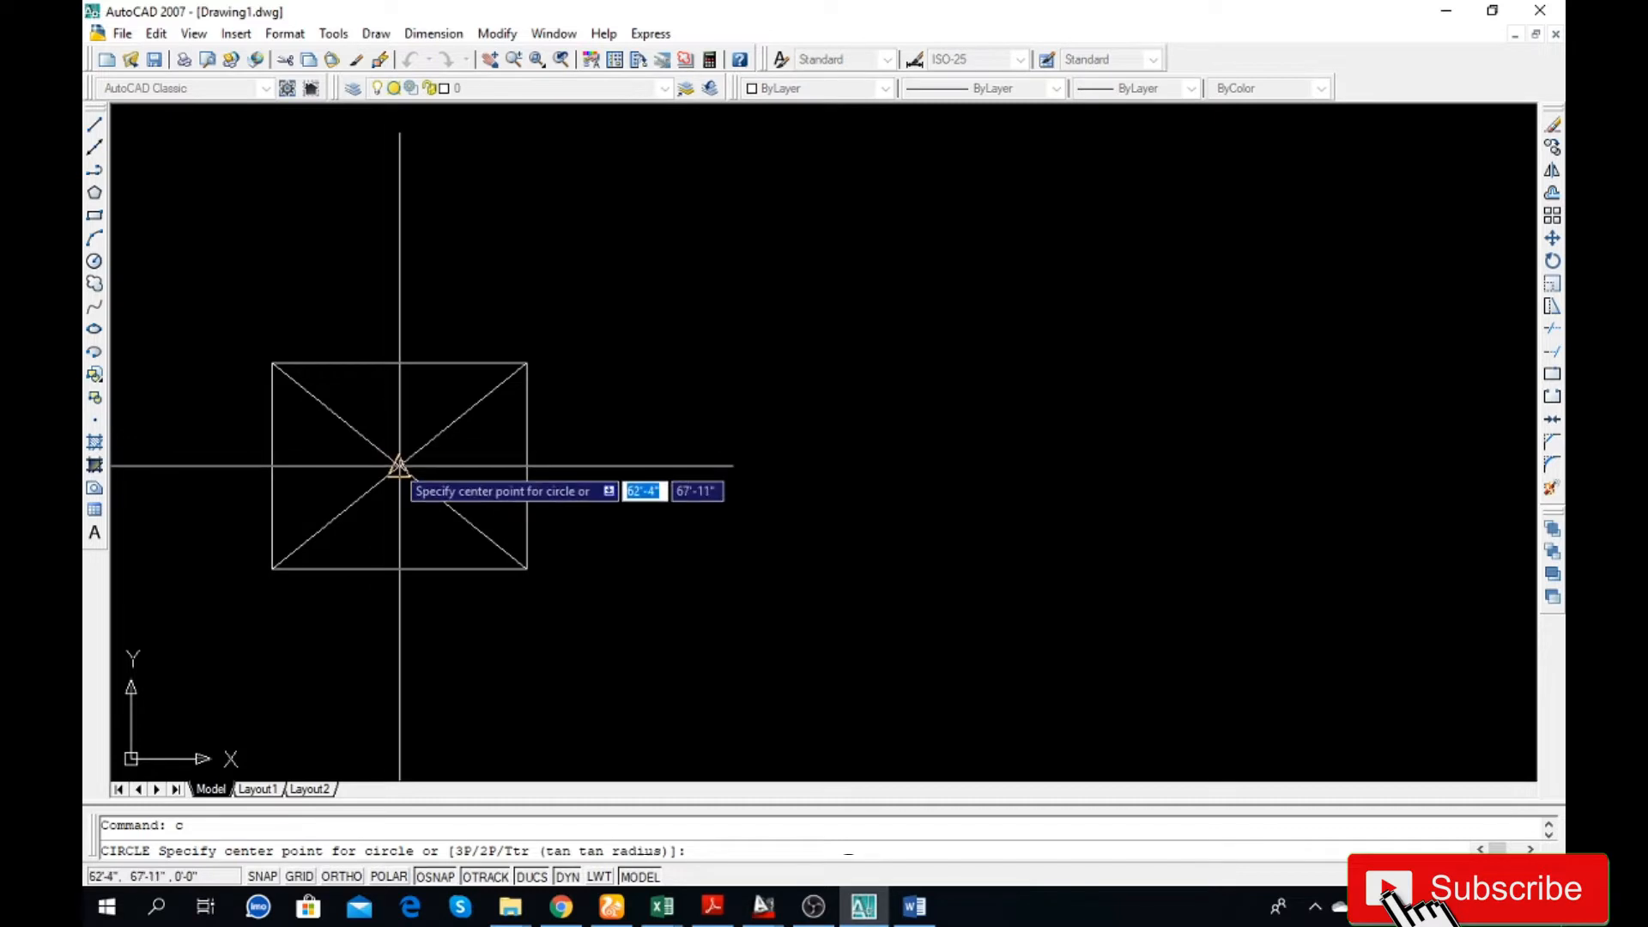
pyautogui.click(400, 467)
pyautogui.click(399, 363)
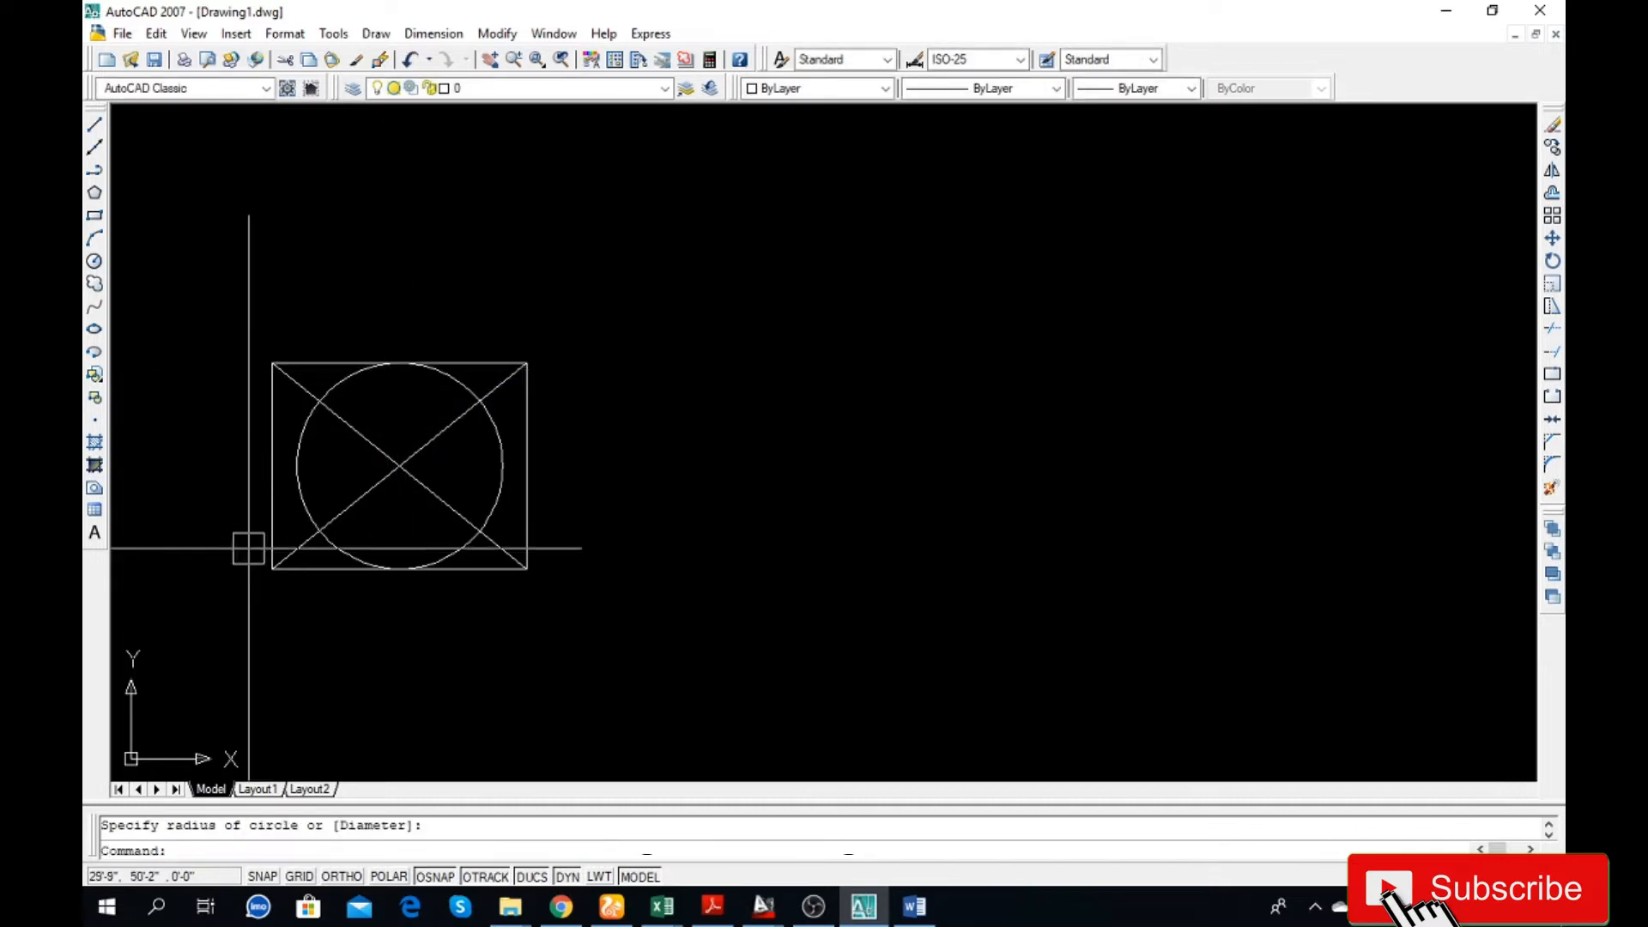
# - Add two concentric circles inside the first one, with radii of about 12'-8" and 17'-7"
pyautogui.press('Return')
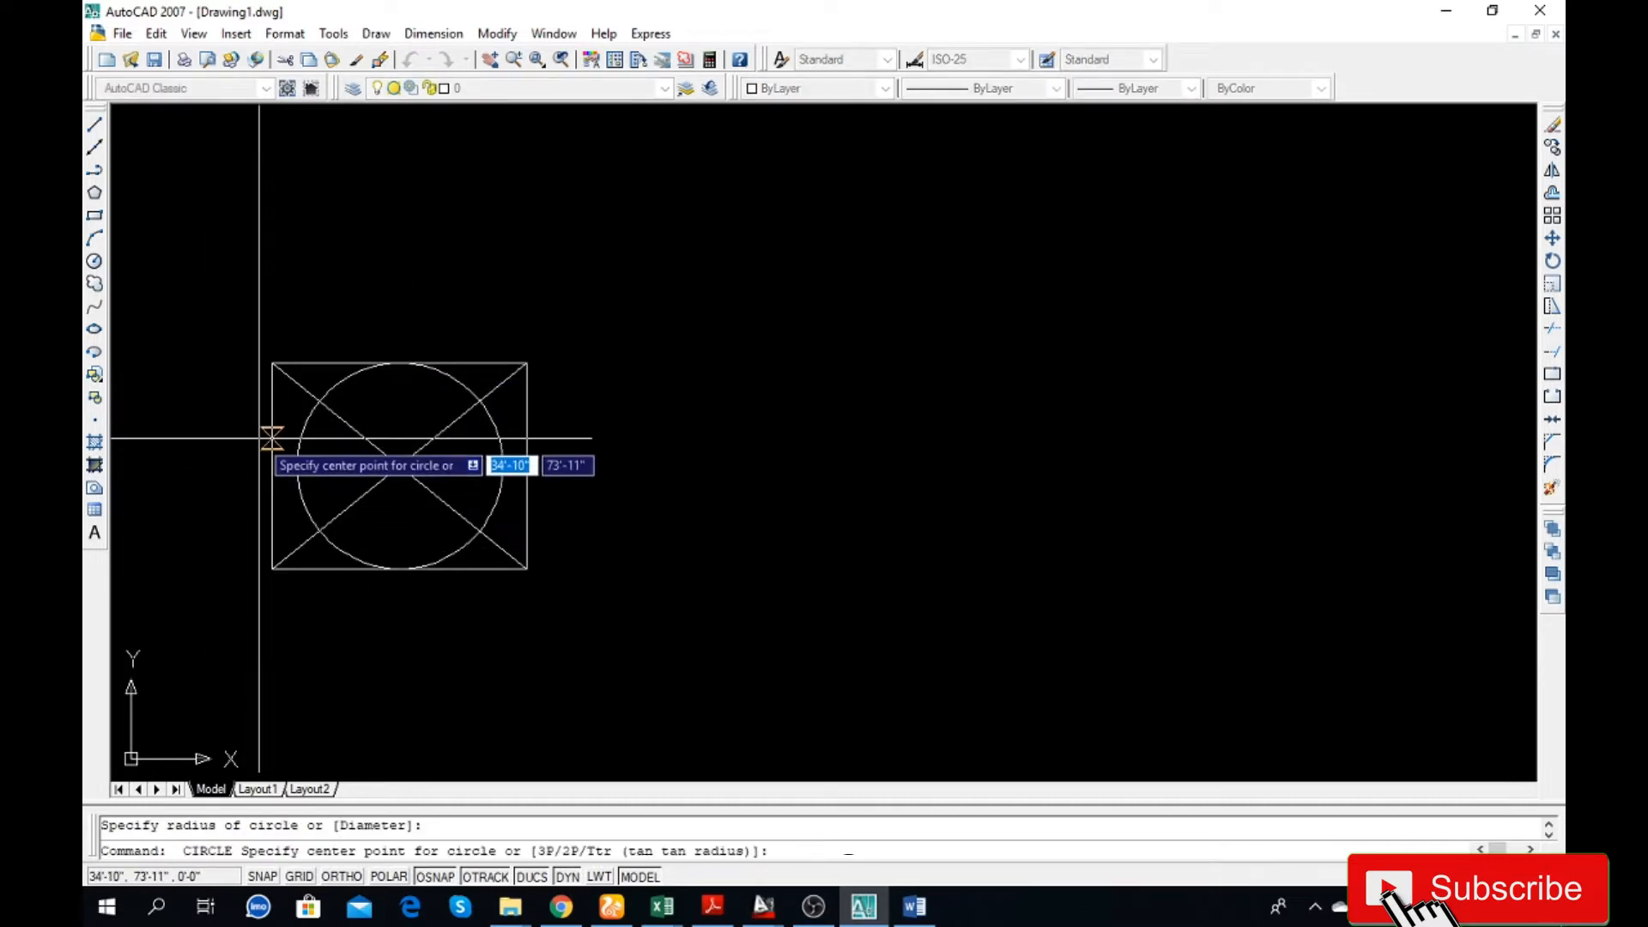
pyautogui.click(399, 466)
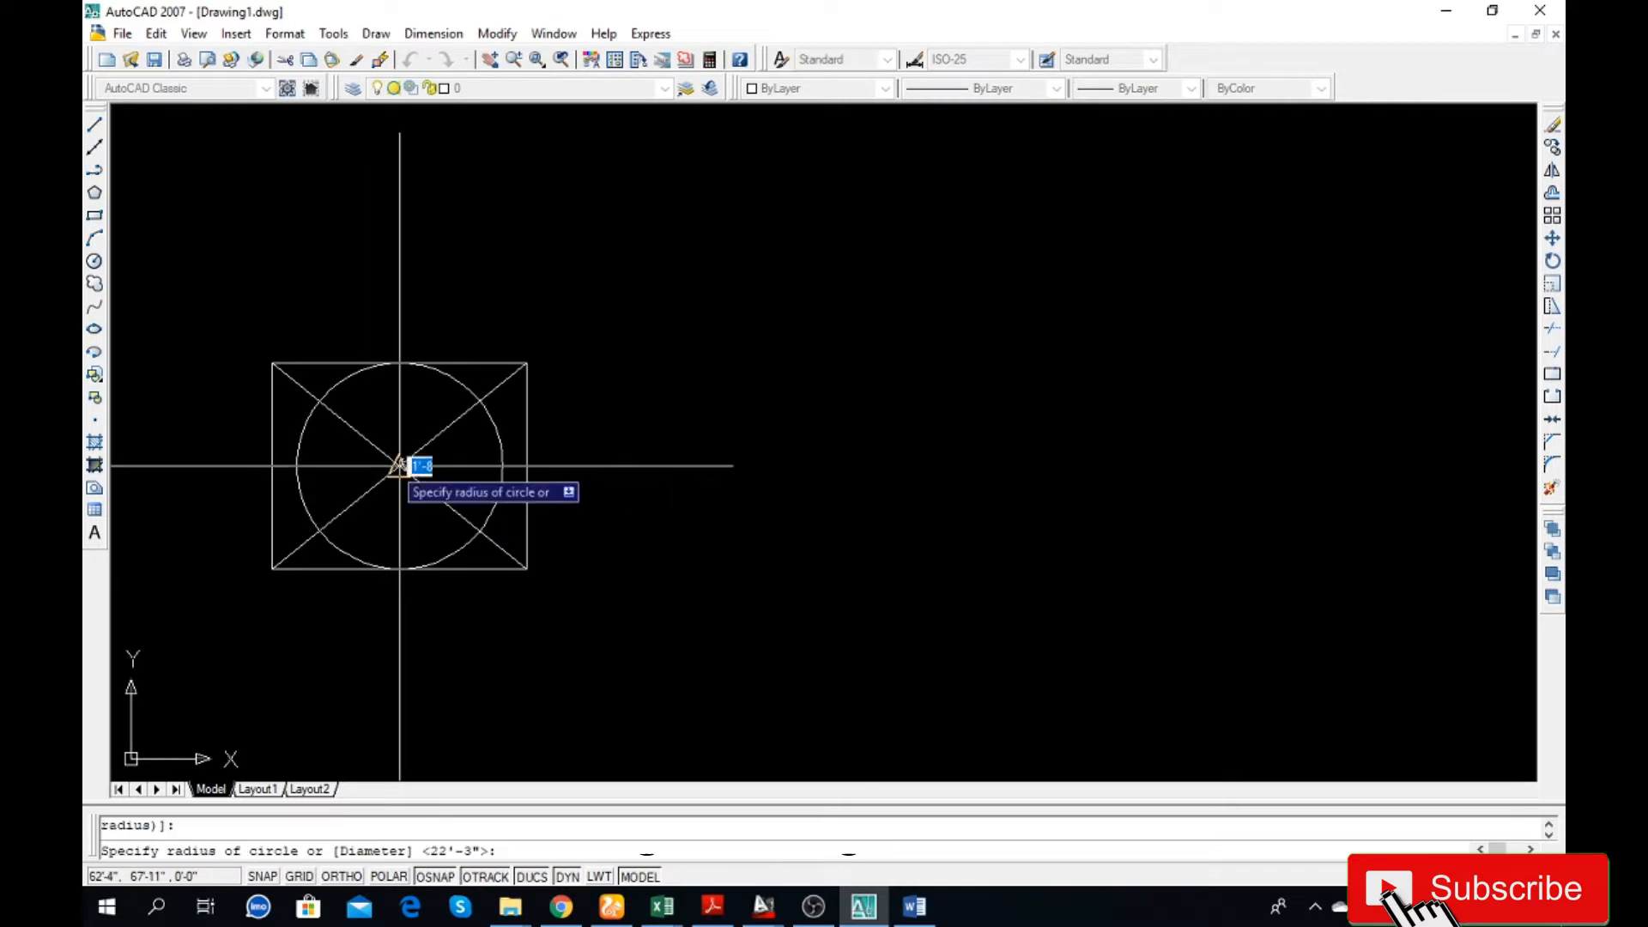
pyautogui.click(399, 408)
pyautogui.press('Return')
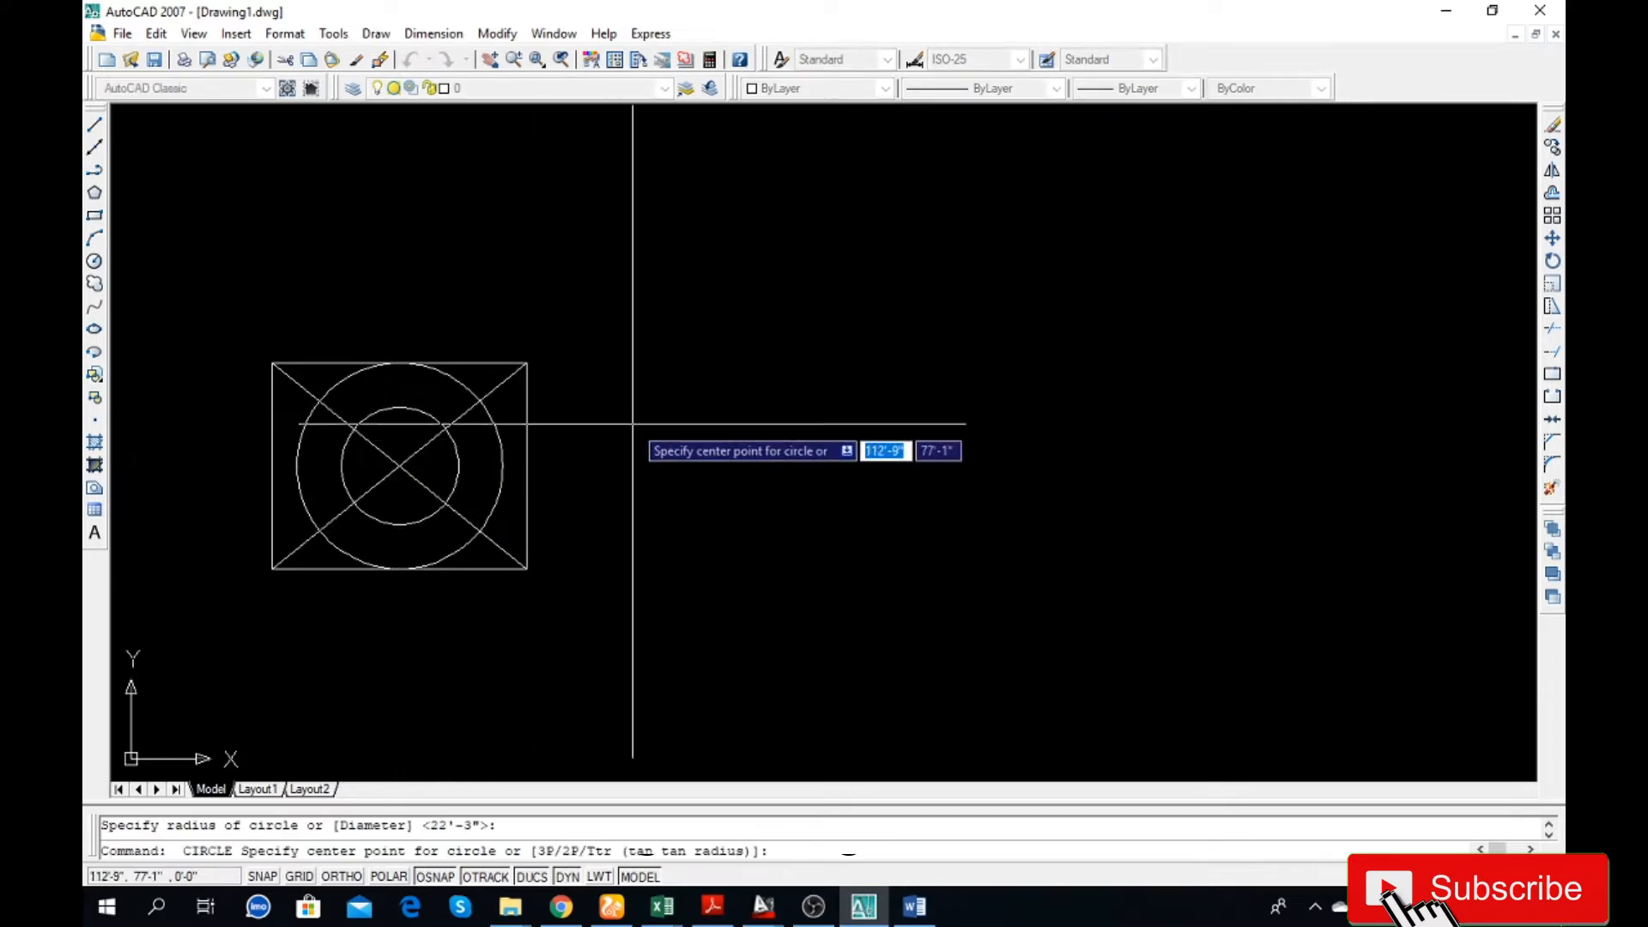
pyautogui.click(399, 467)
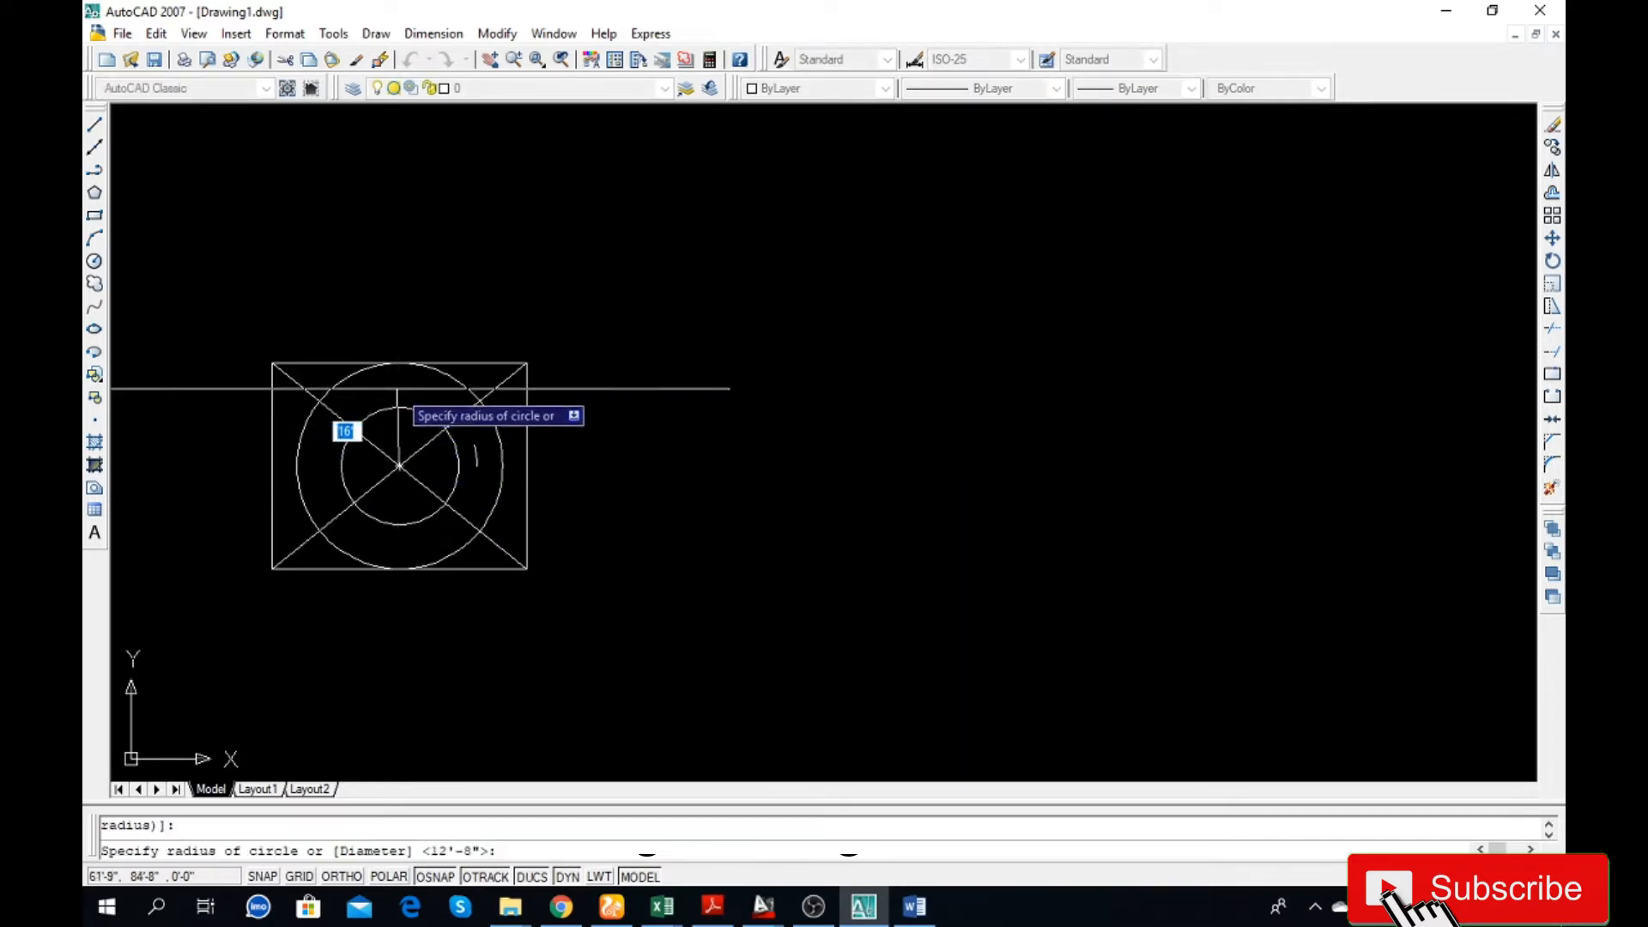
pyautogui.click(398, 384)
# - Draw a small innermost circle at the same centre and dismiss the Communication Center notification
pyautogui.press('Return')
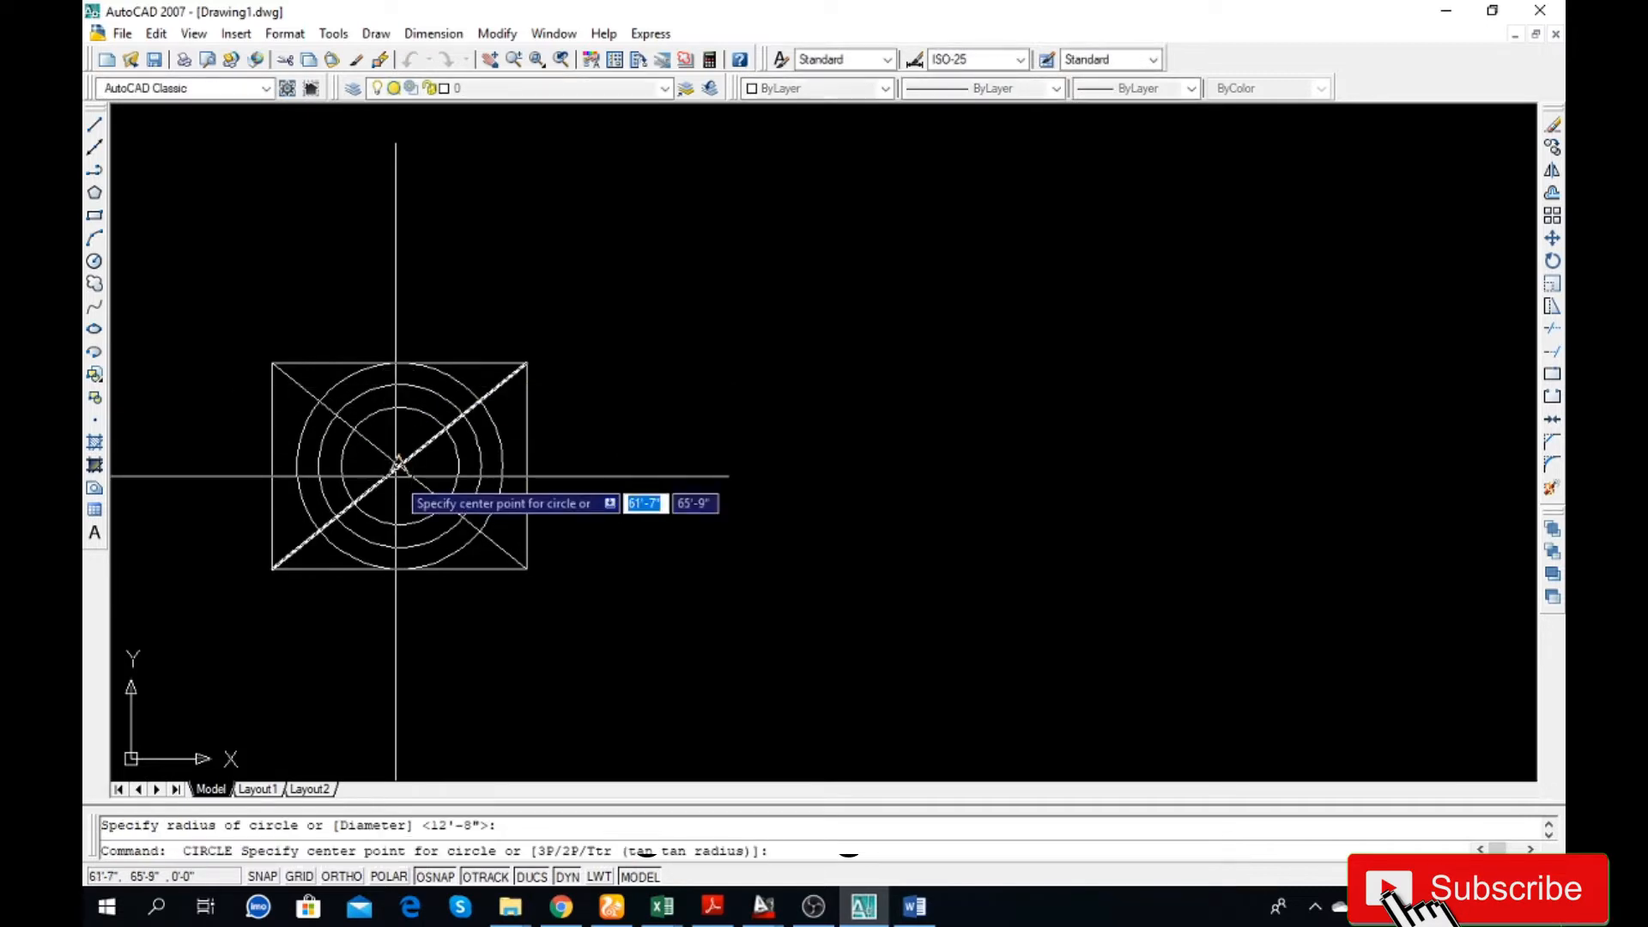
pyautogui.click(399, 466)
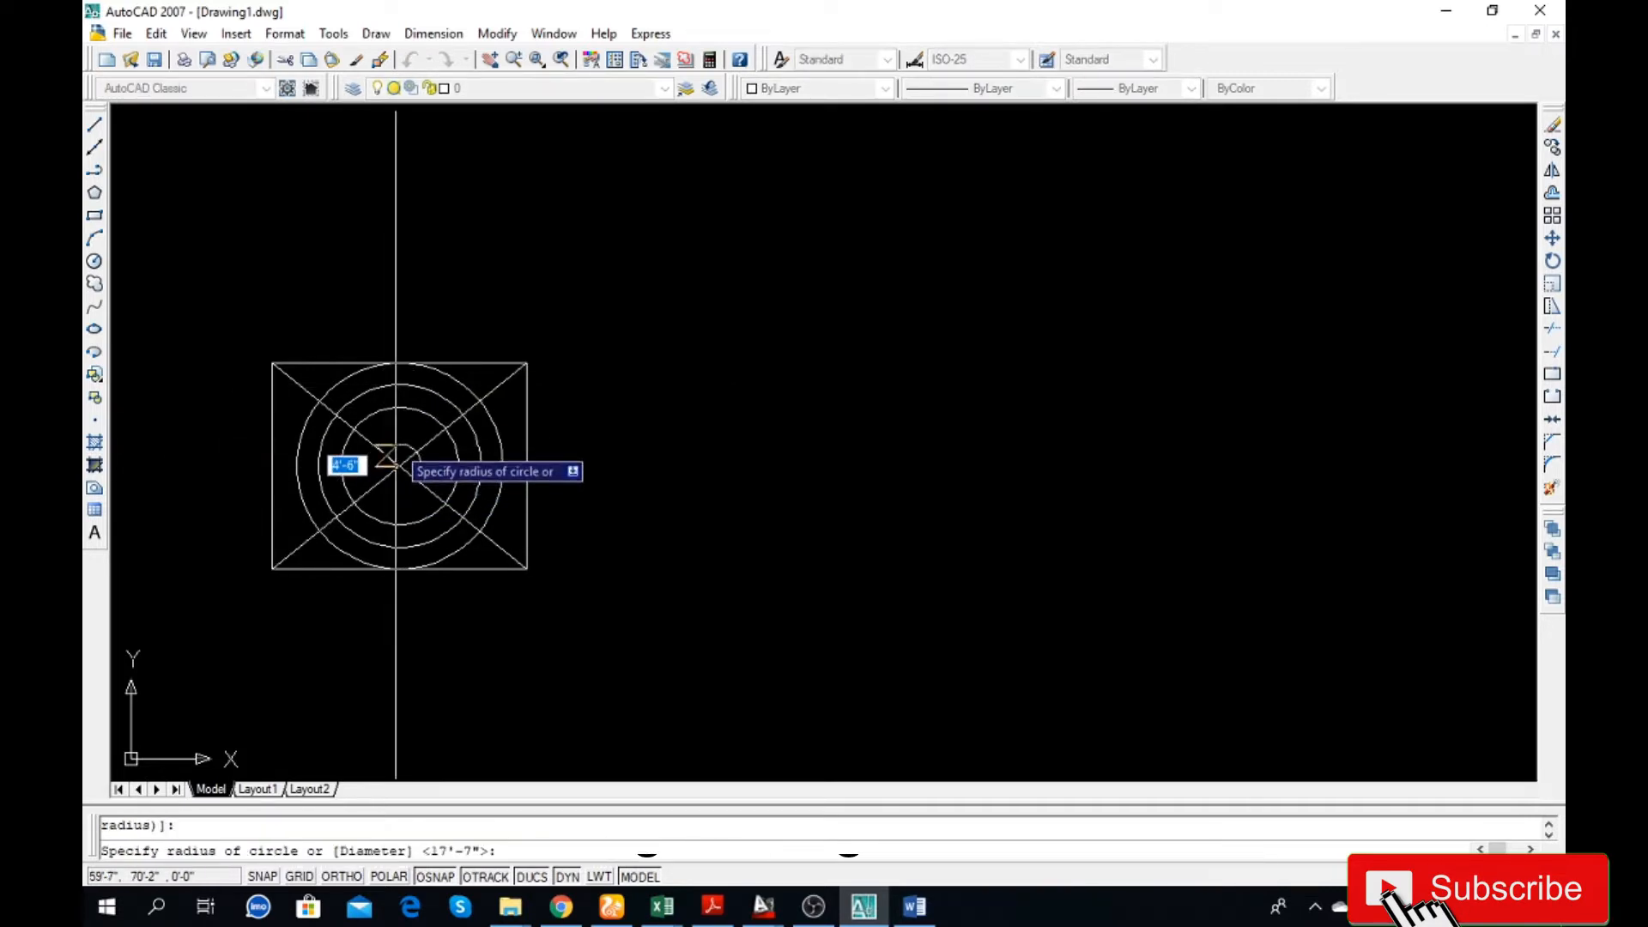
pyautogui.click(394, 450)
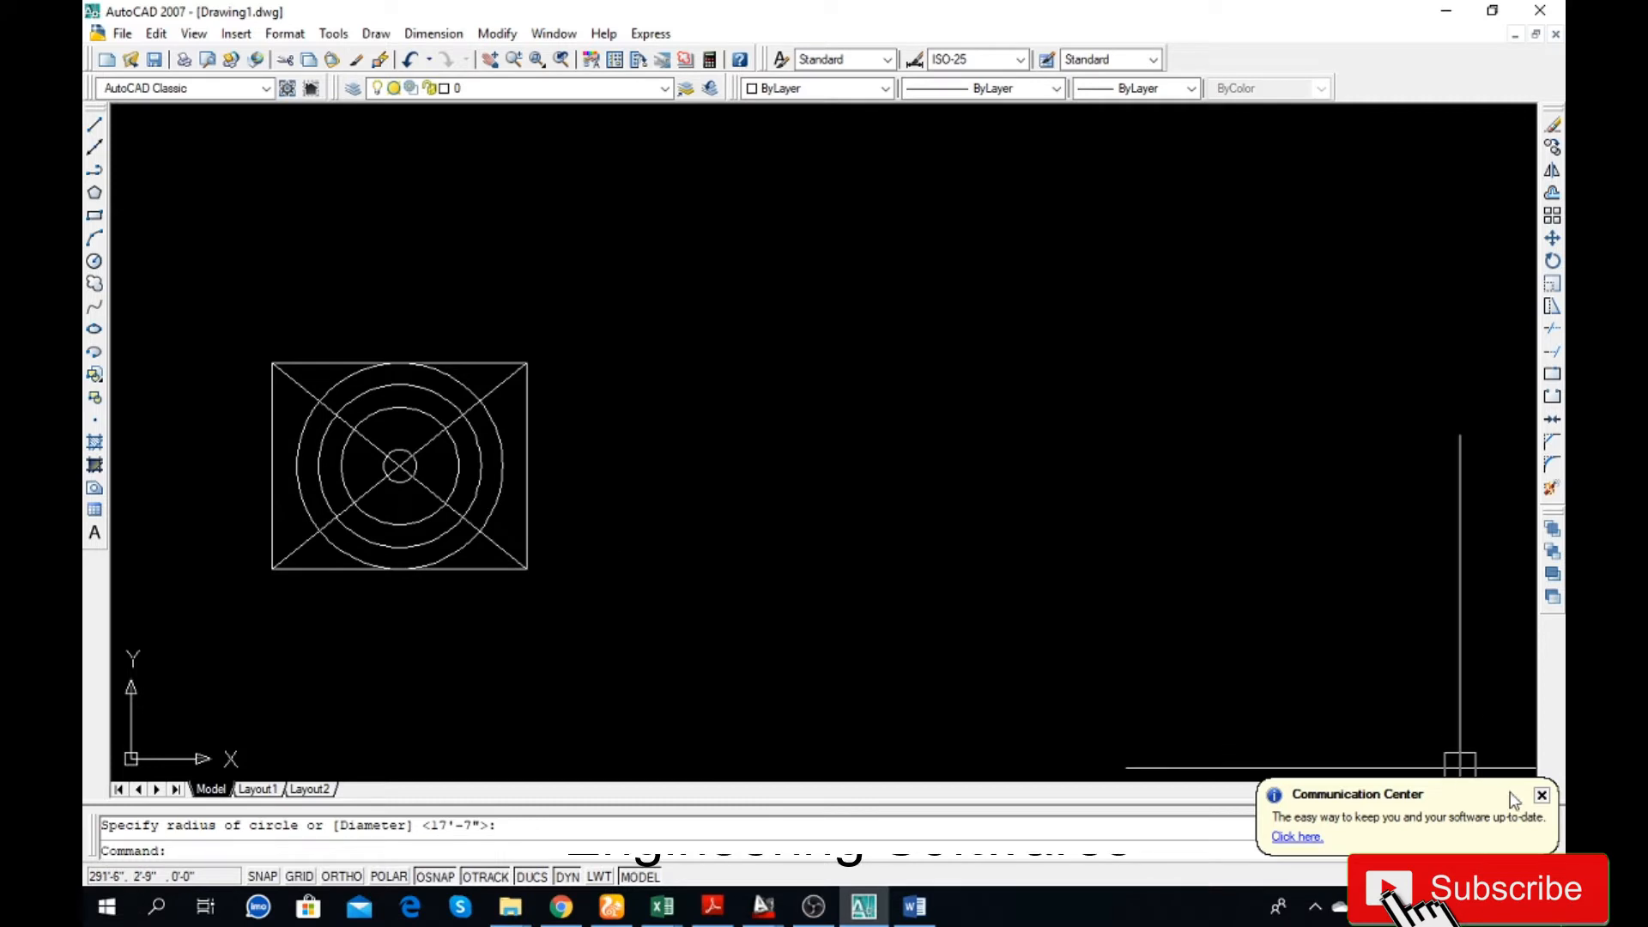
pyautogui.click(1543, 796)
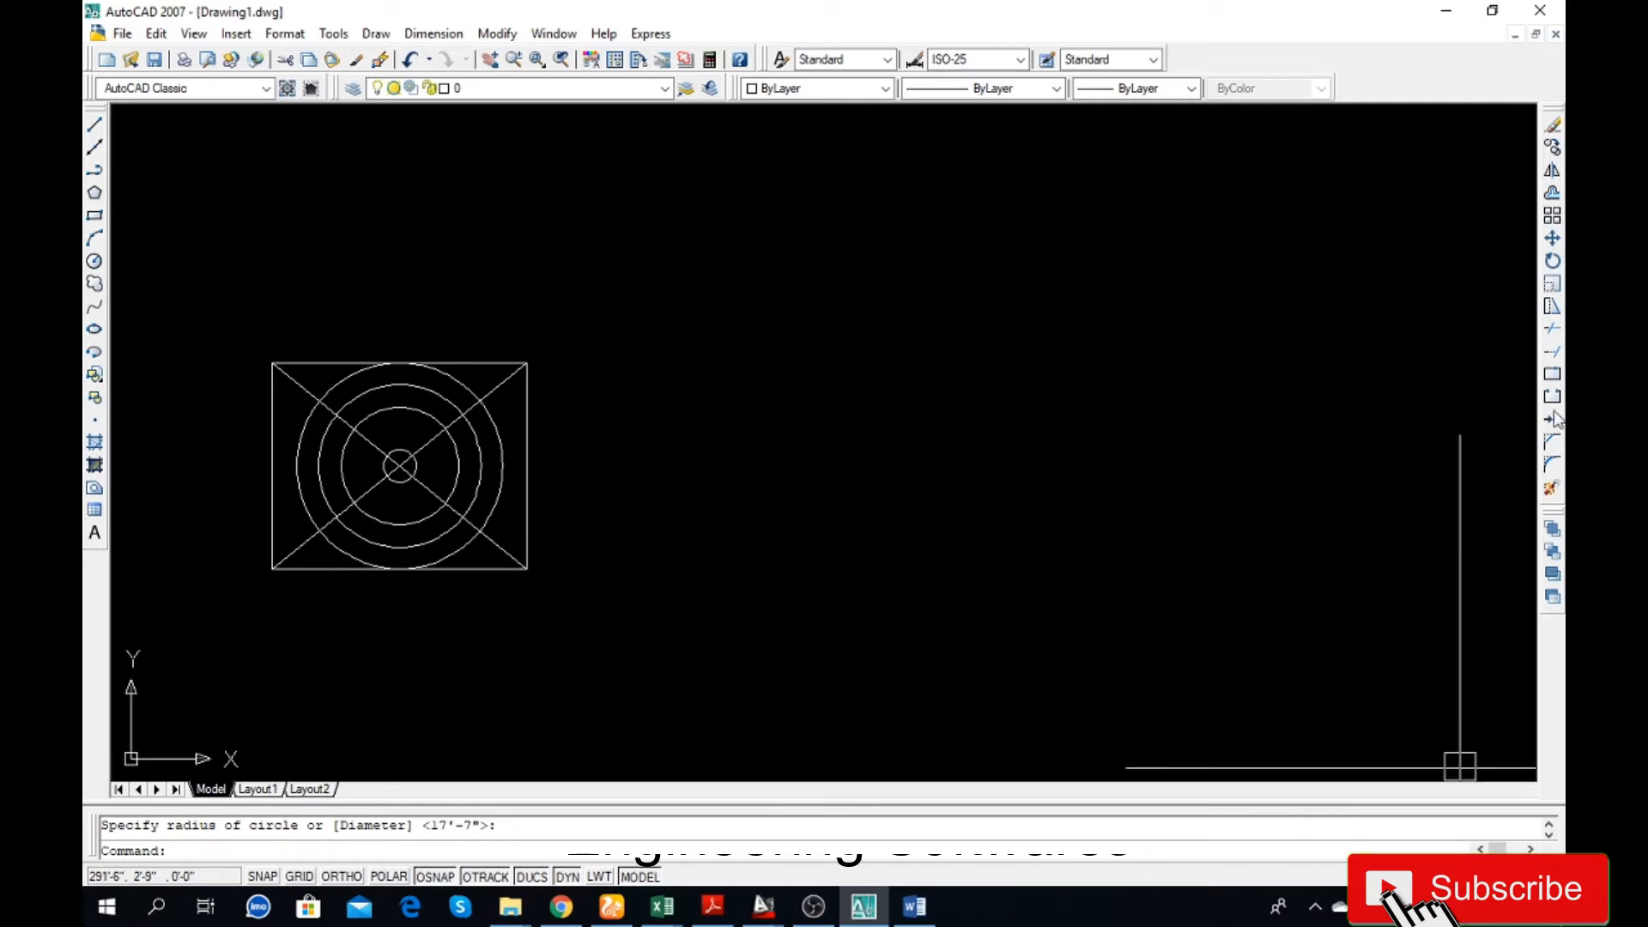
# - Mirror the whole figure across a vertical line to its right with Ortho on, keeping the source objects
pyautogui.click(1554, 173)
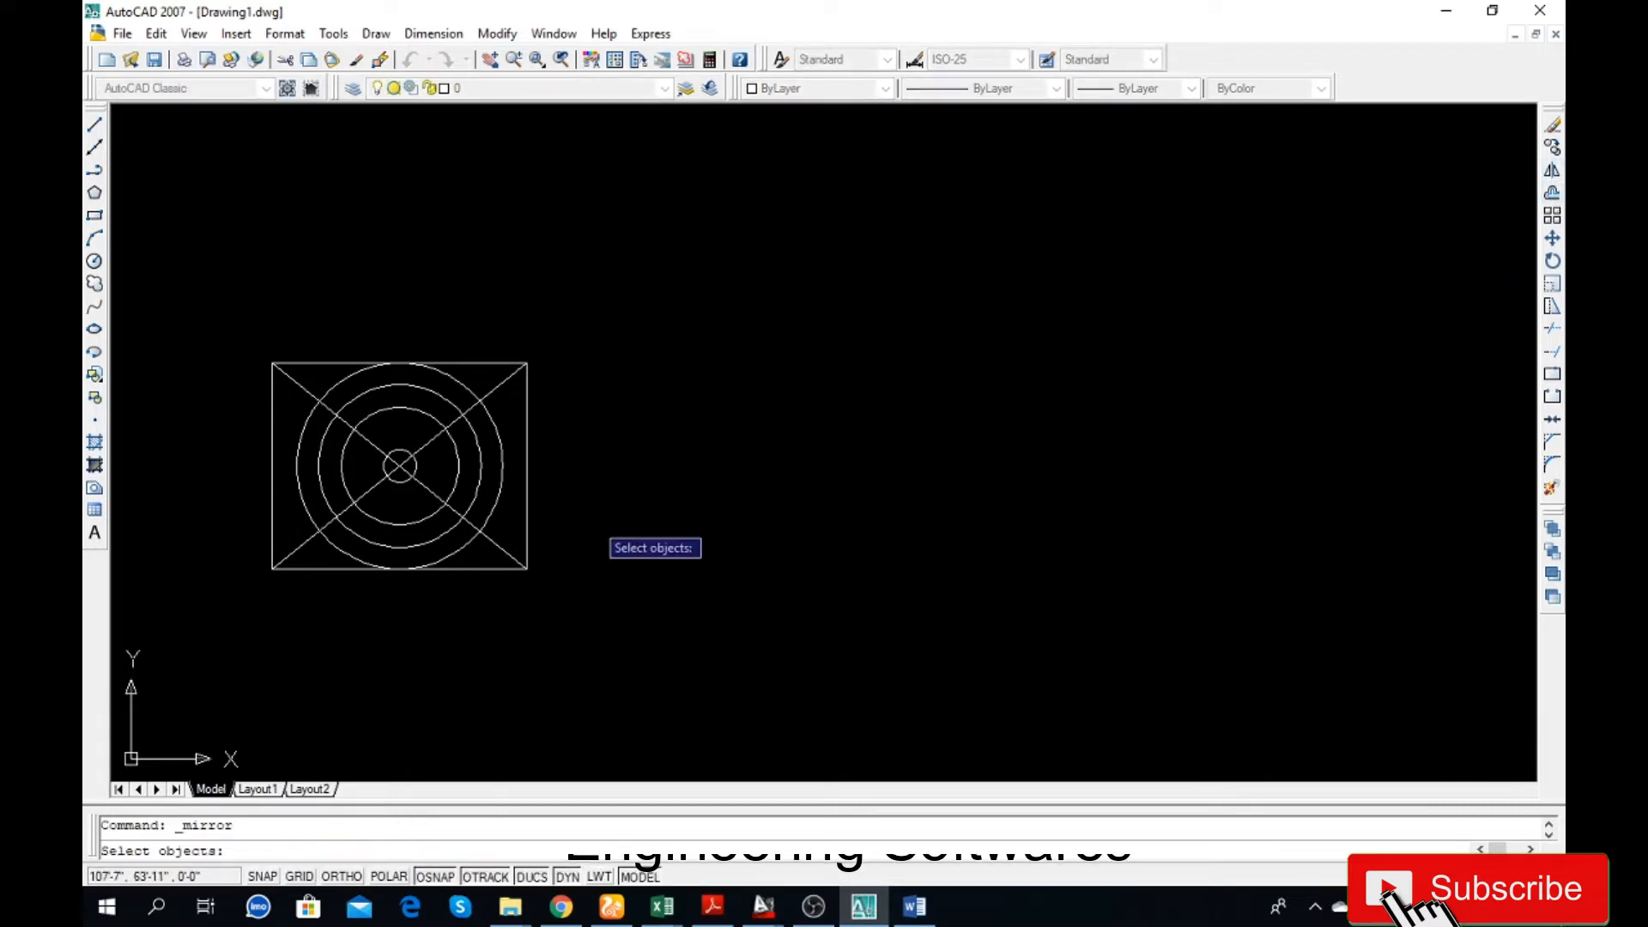
pyautogui.click(589, 325)
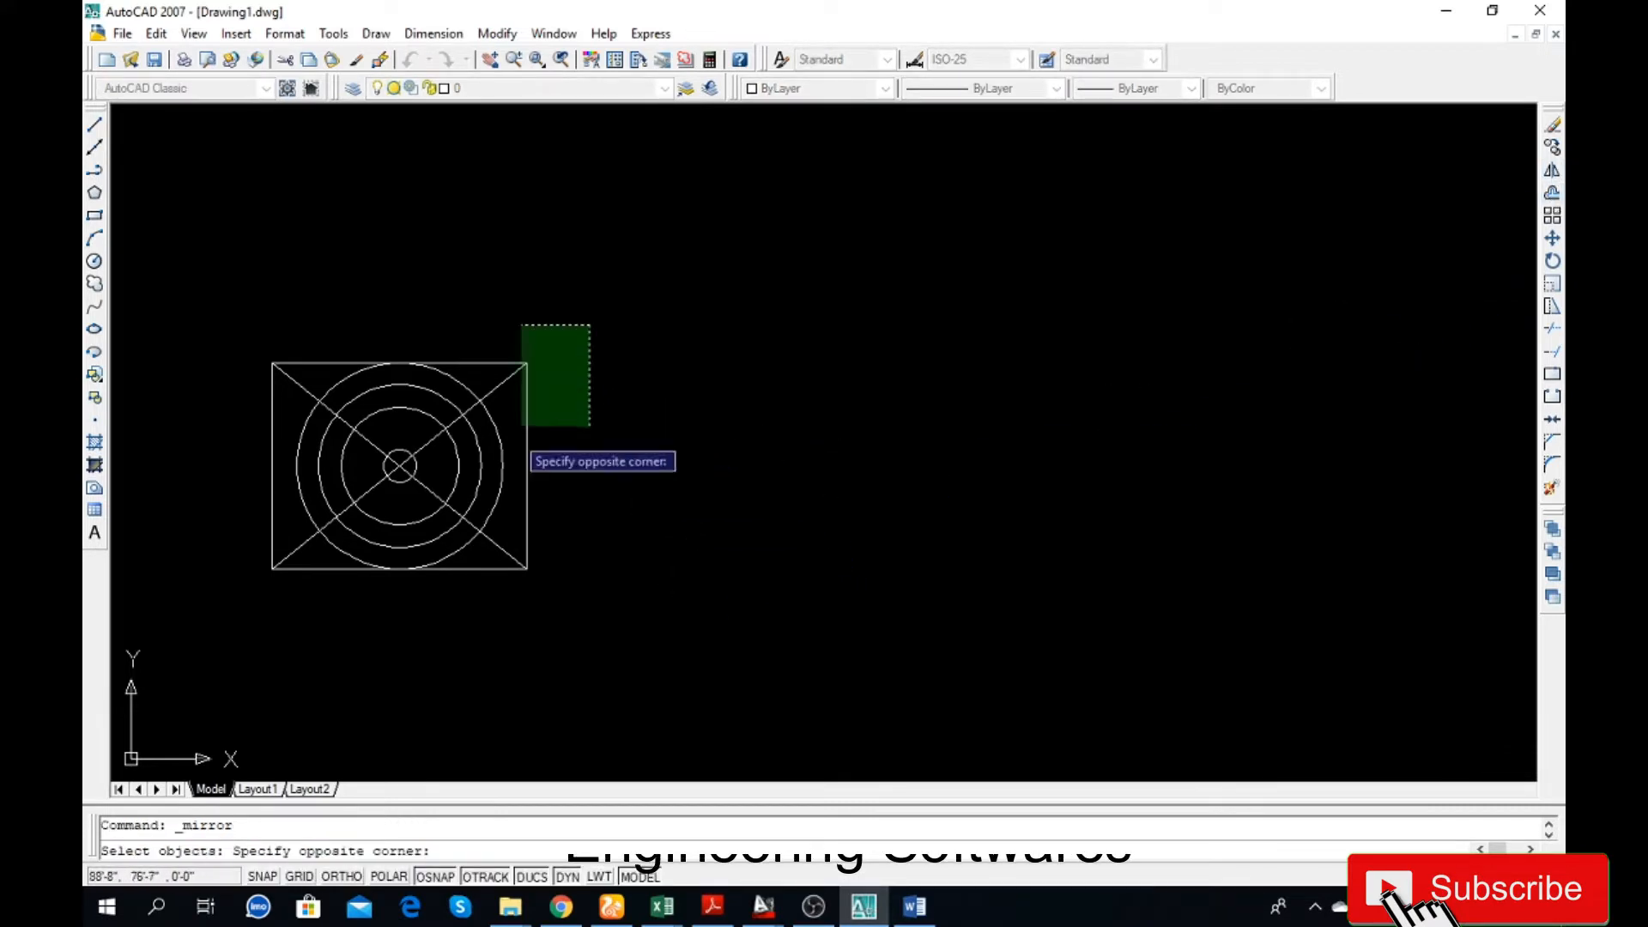
pyautogui.click(234, 621)
pyautogui.press('Return')
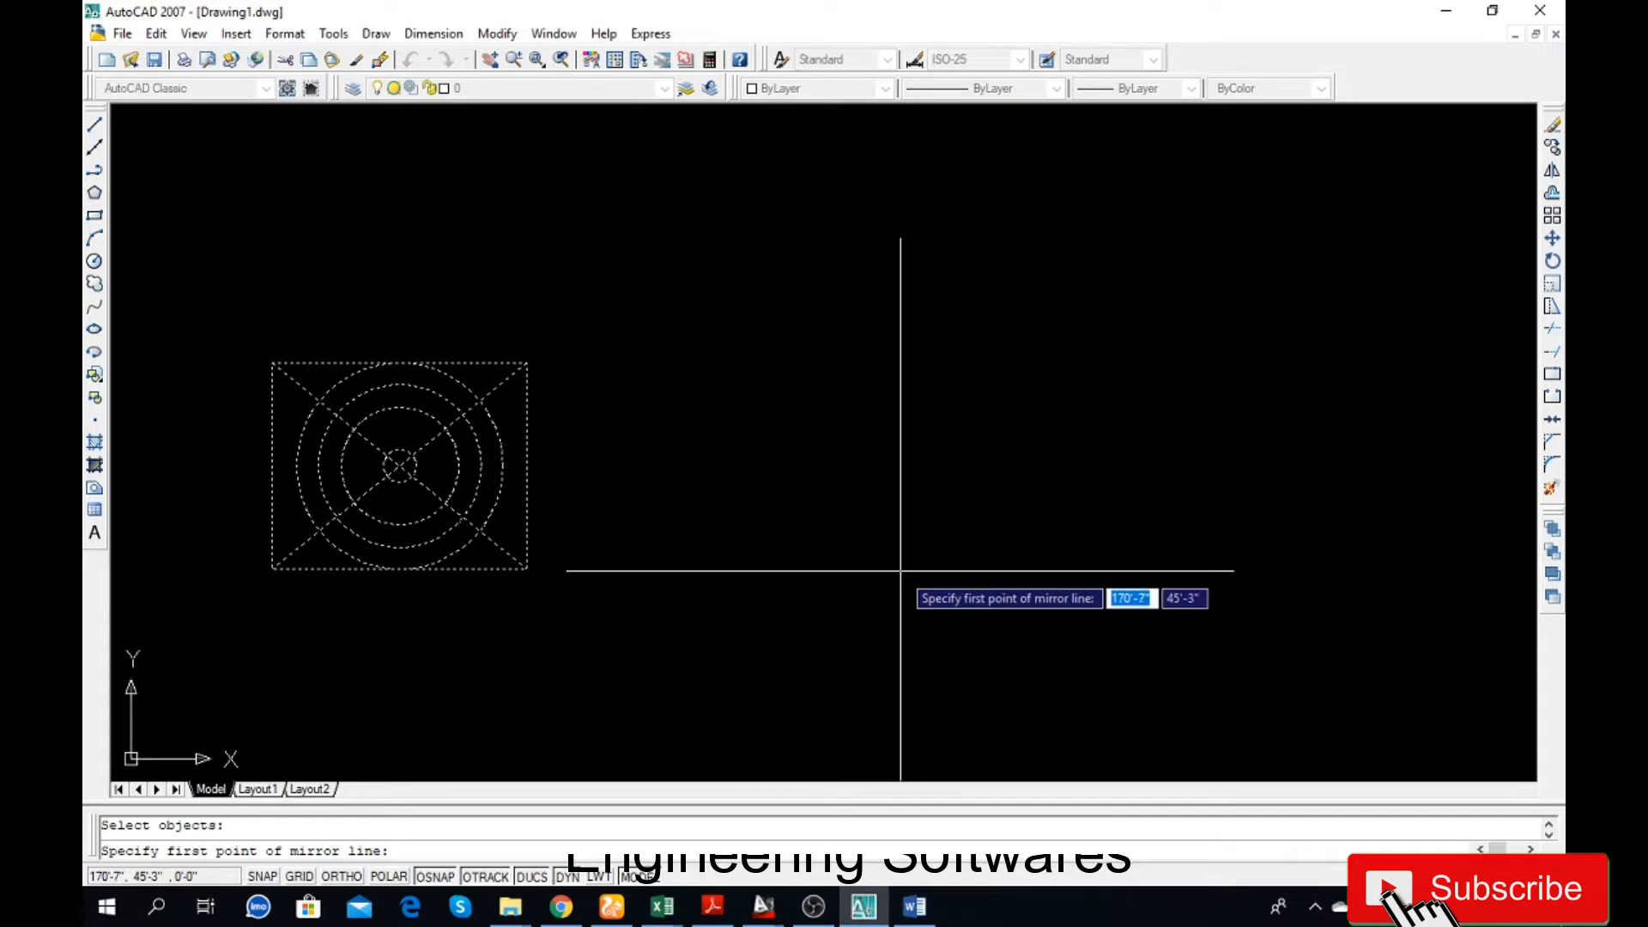
pyautogui.click(774, 567)
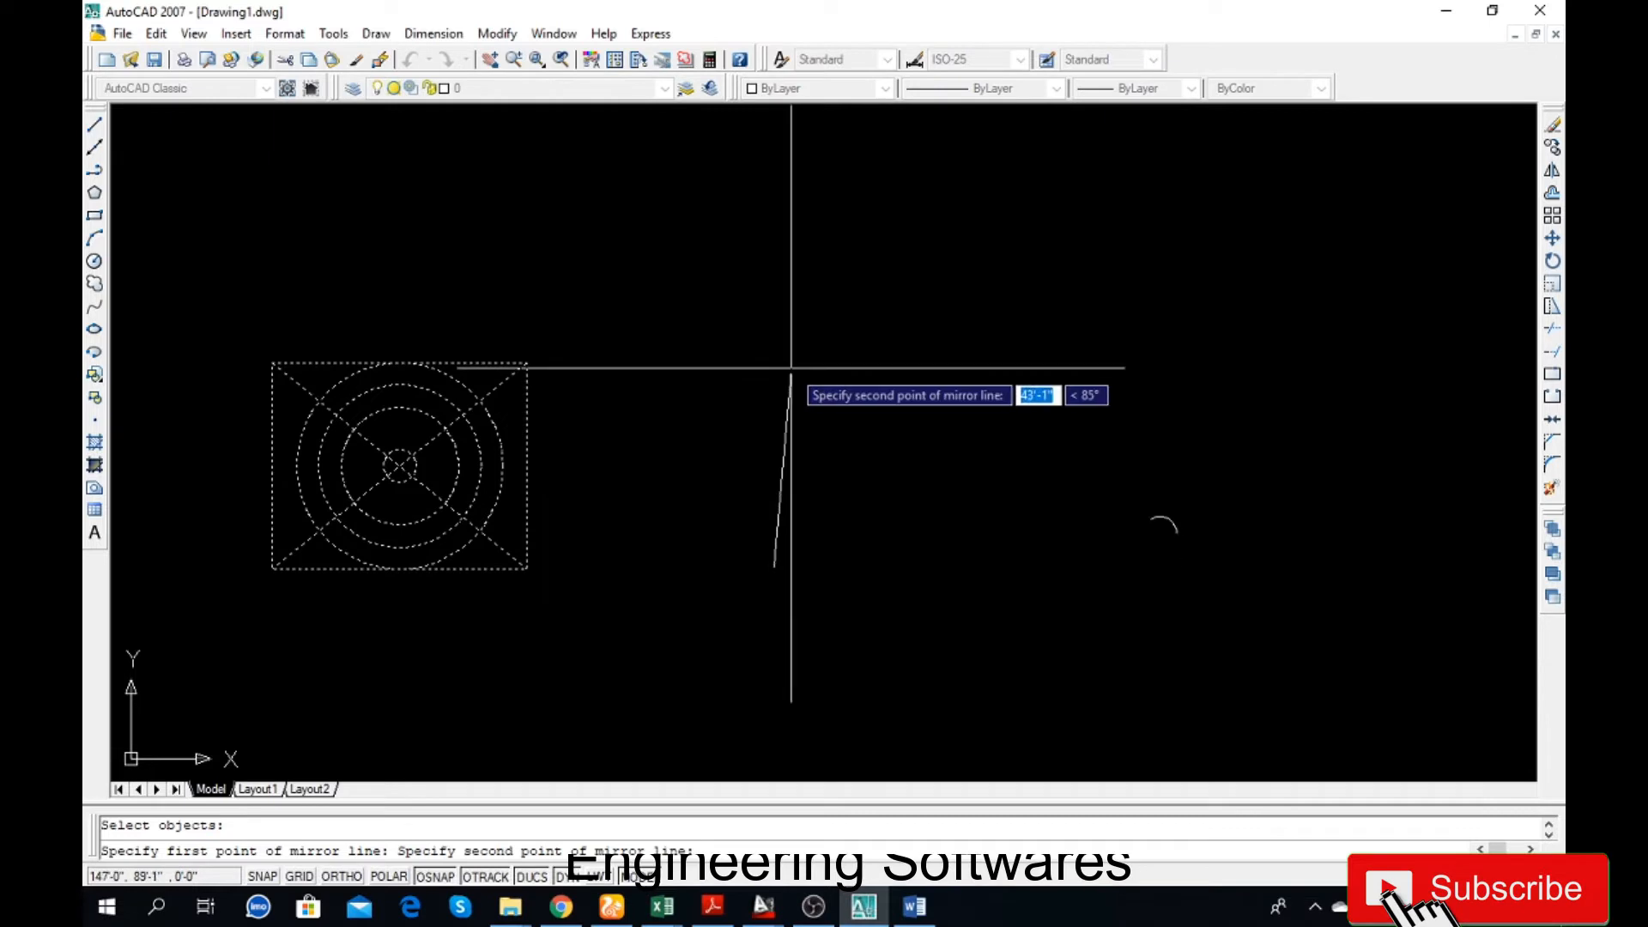
pyautogui.press('F8')
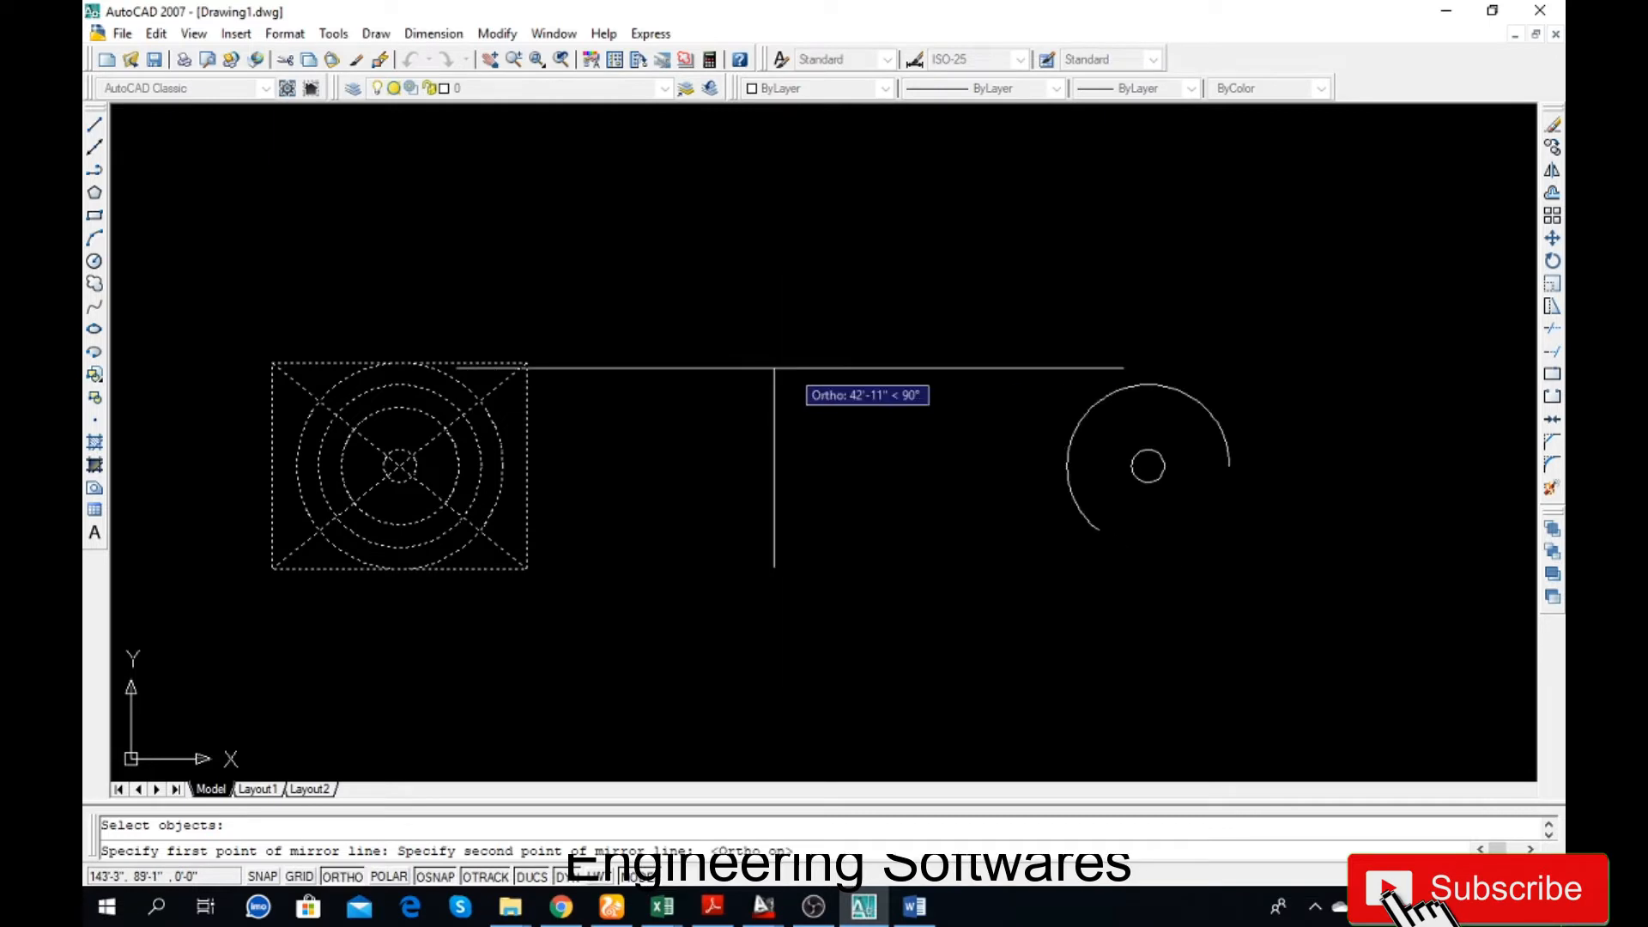
pyautogui.click(782, 268)
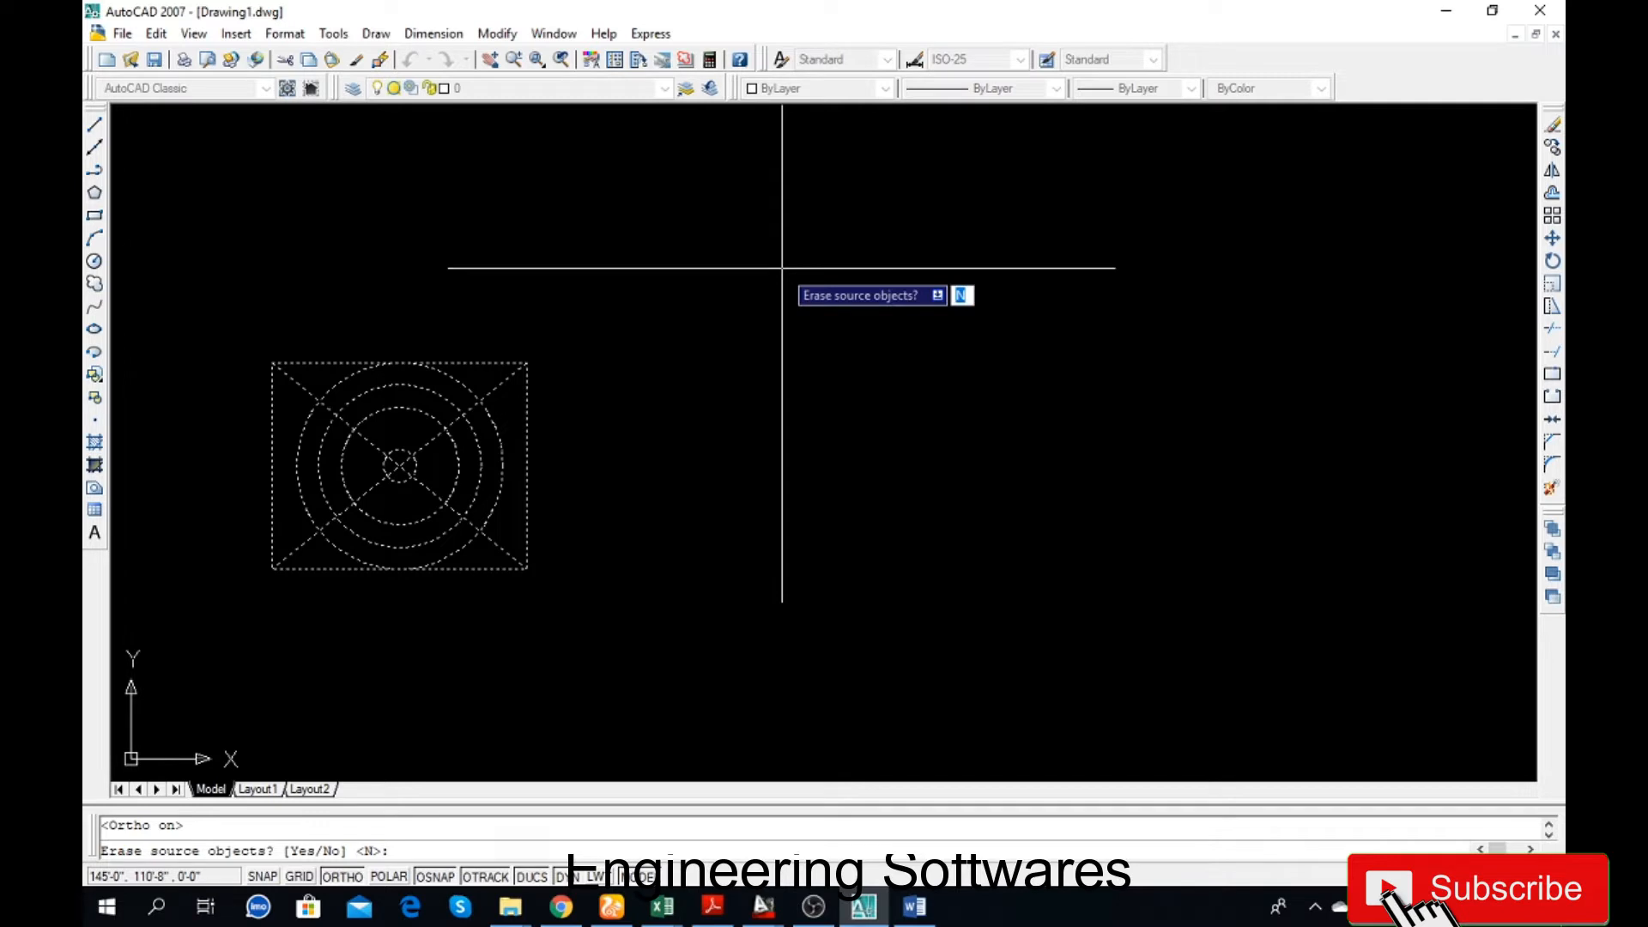
pyautogui.press('Return')
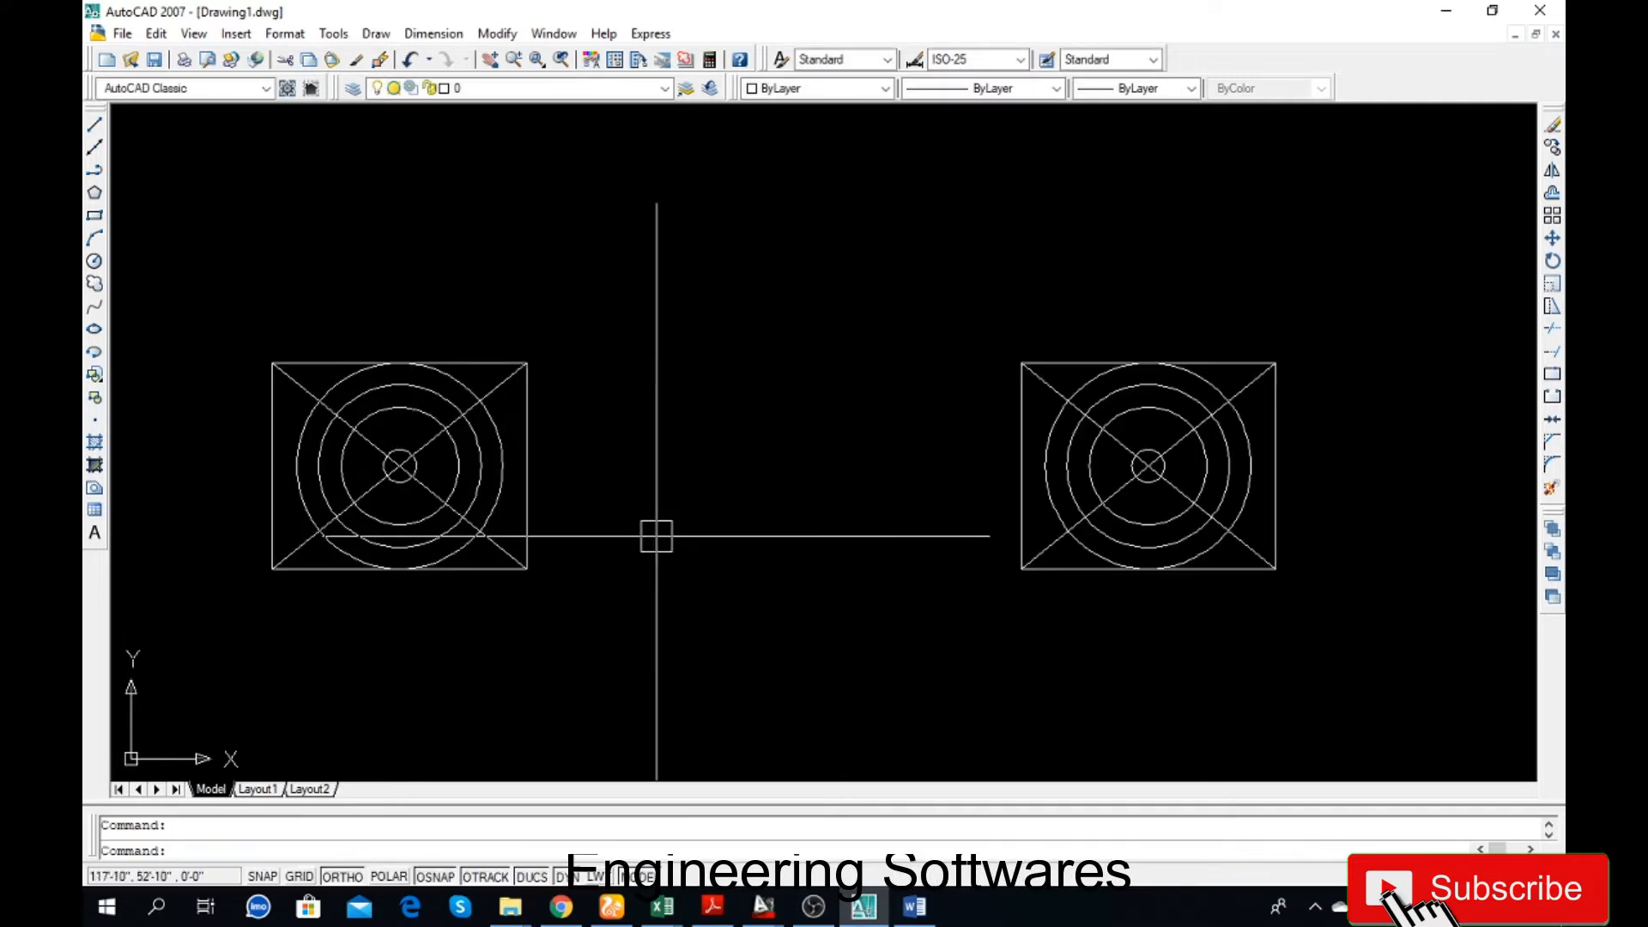
# - Draw a horizontal line about 148' long extending right from the lower-right corner of the mirrored rectangle
pyautogui.scroll(-2, 505, 500)
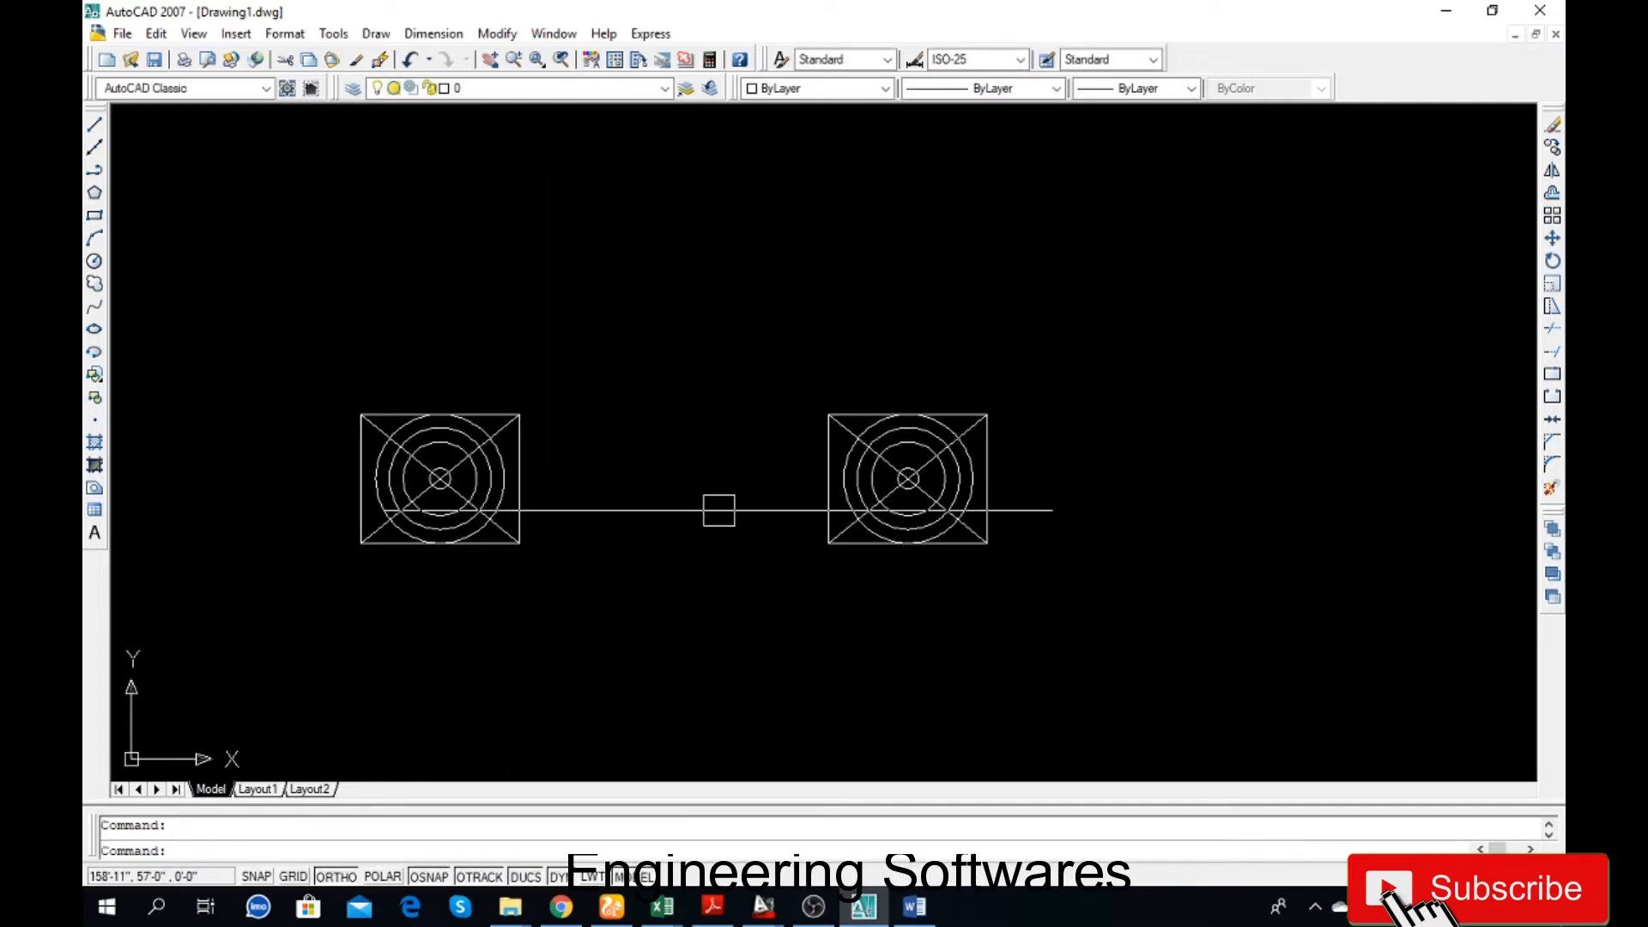
pyautogui.scroll(-2, 427, 489)
pyautogui.scroll(2, 632, 491)
pyautogui.scroll(2, 738, 516)
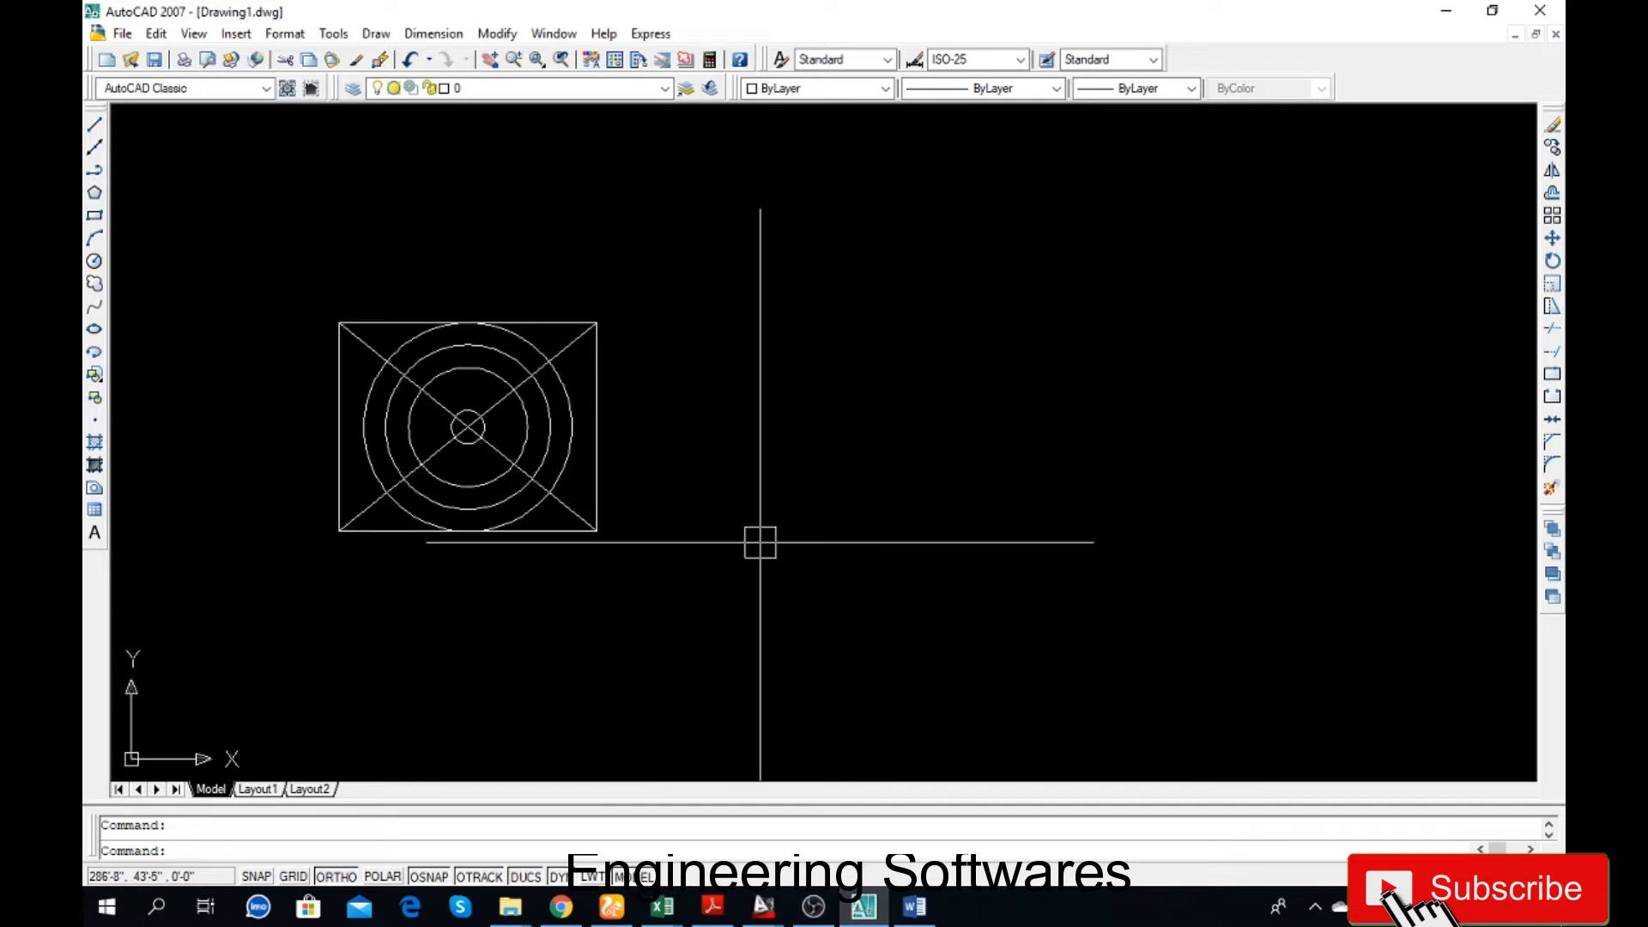
pyautogui.press('Return')
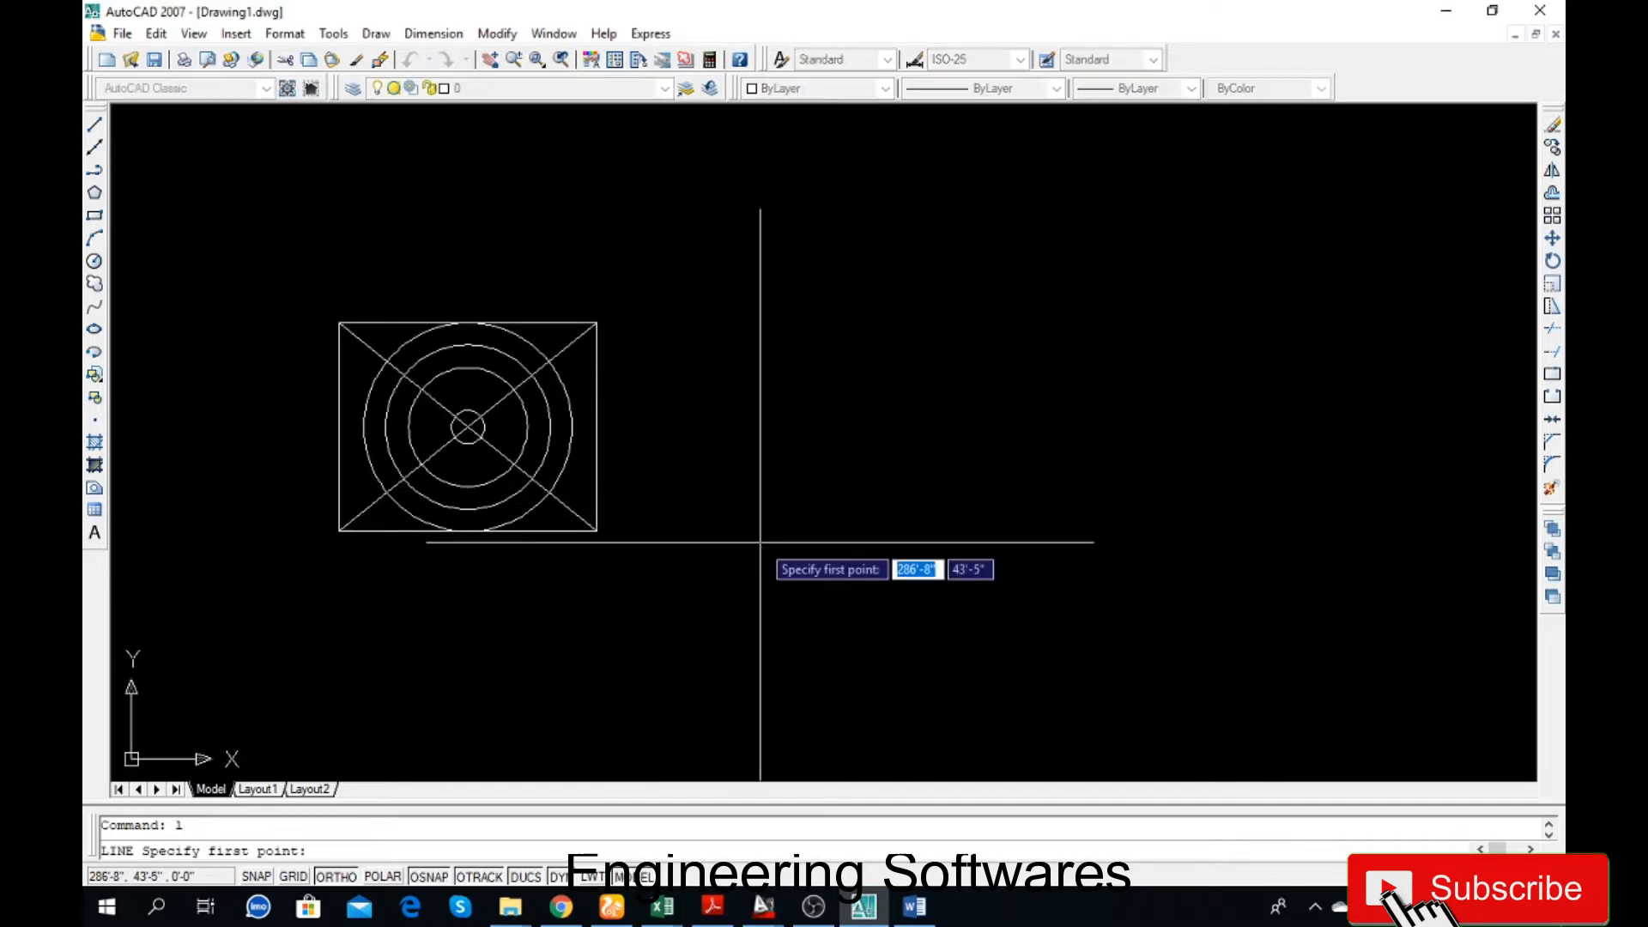
pyautogui.click(597, 531)
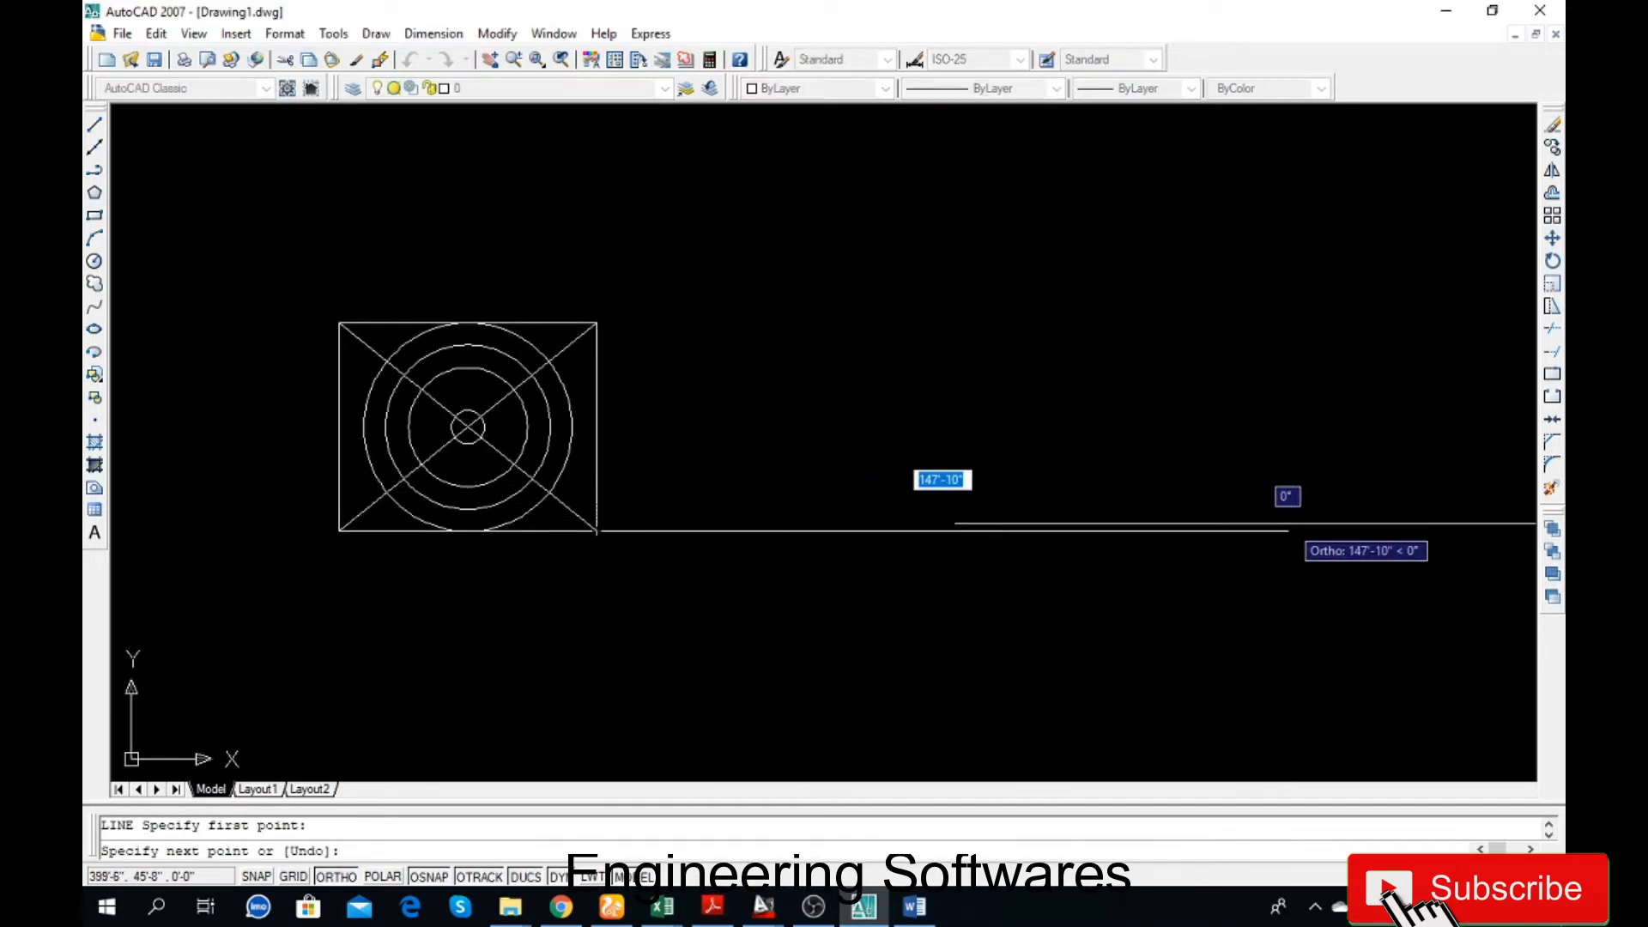
pyautogui.click(1290, 531)
pyautogui.press('Return')
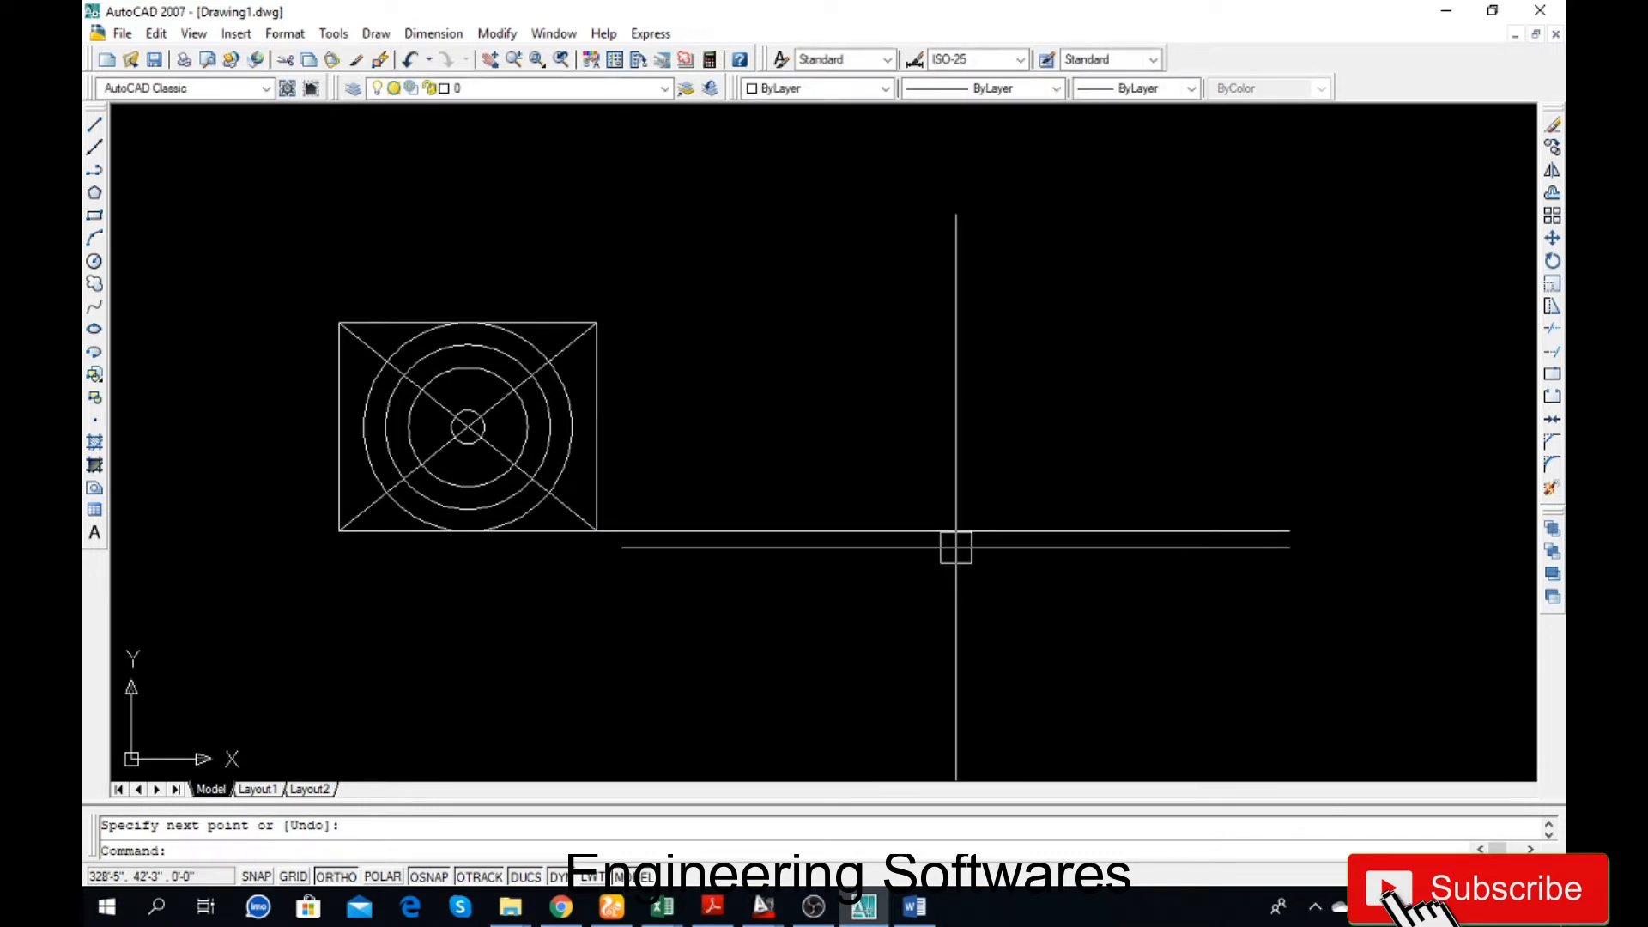
pyautogui.scroll(-2, 221, 554)
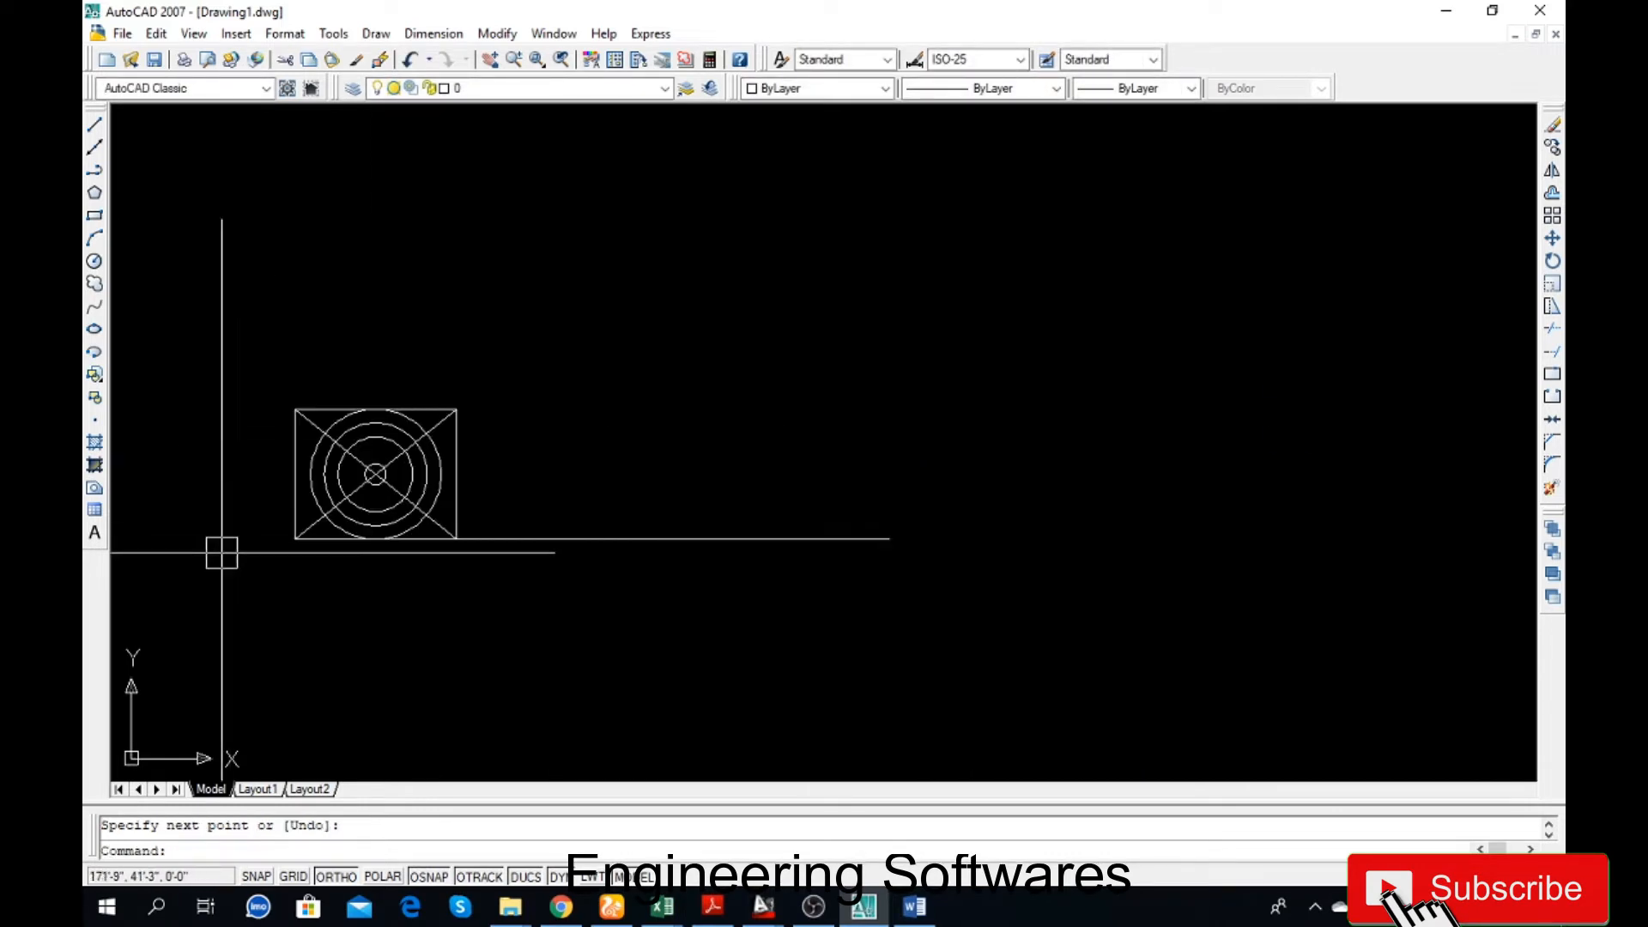
# - Mirror the figure across a vertical line through the horizontal line's midpoint, keeping the source objects, and undo that mirror
pyautogui.scroll(2, 296, 481)
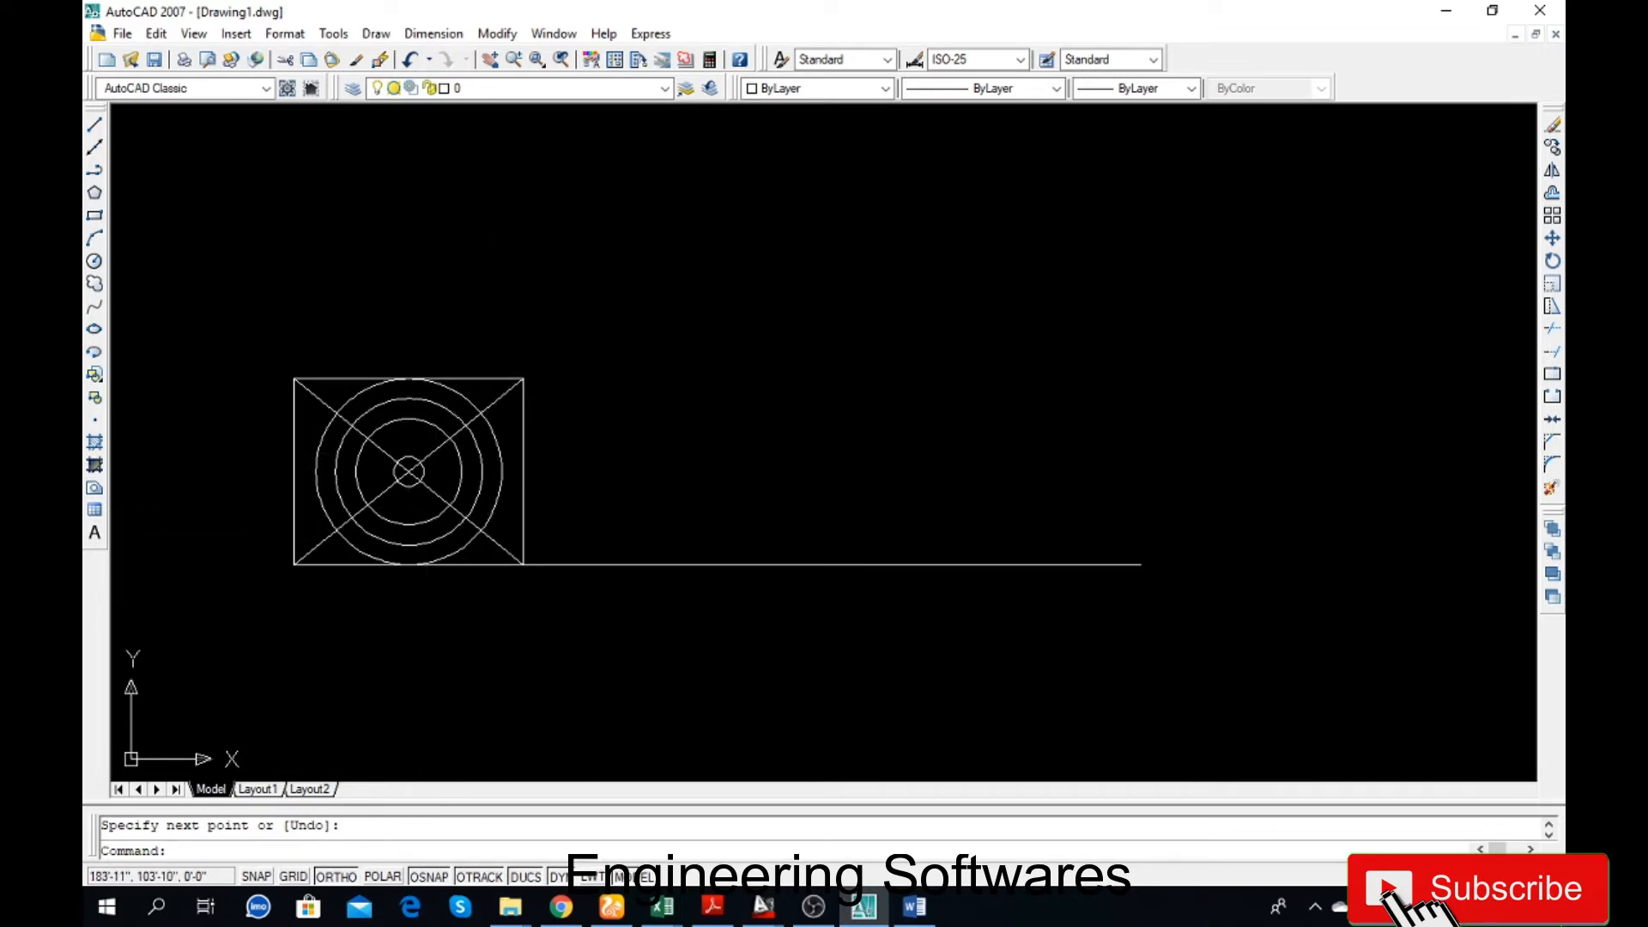
pyautogui.click(239, 322)
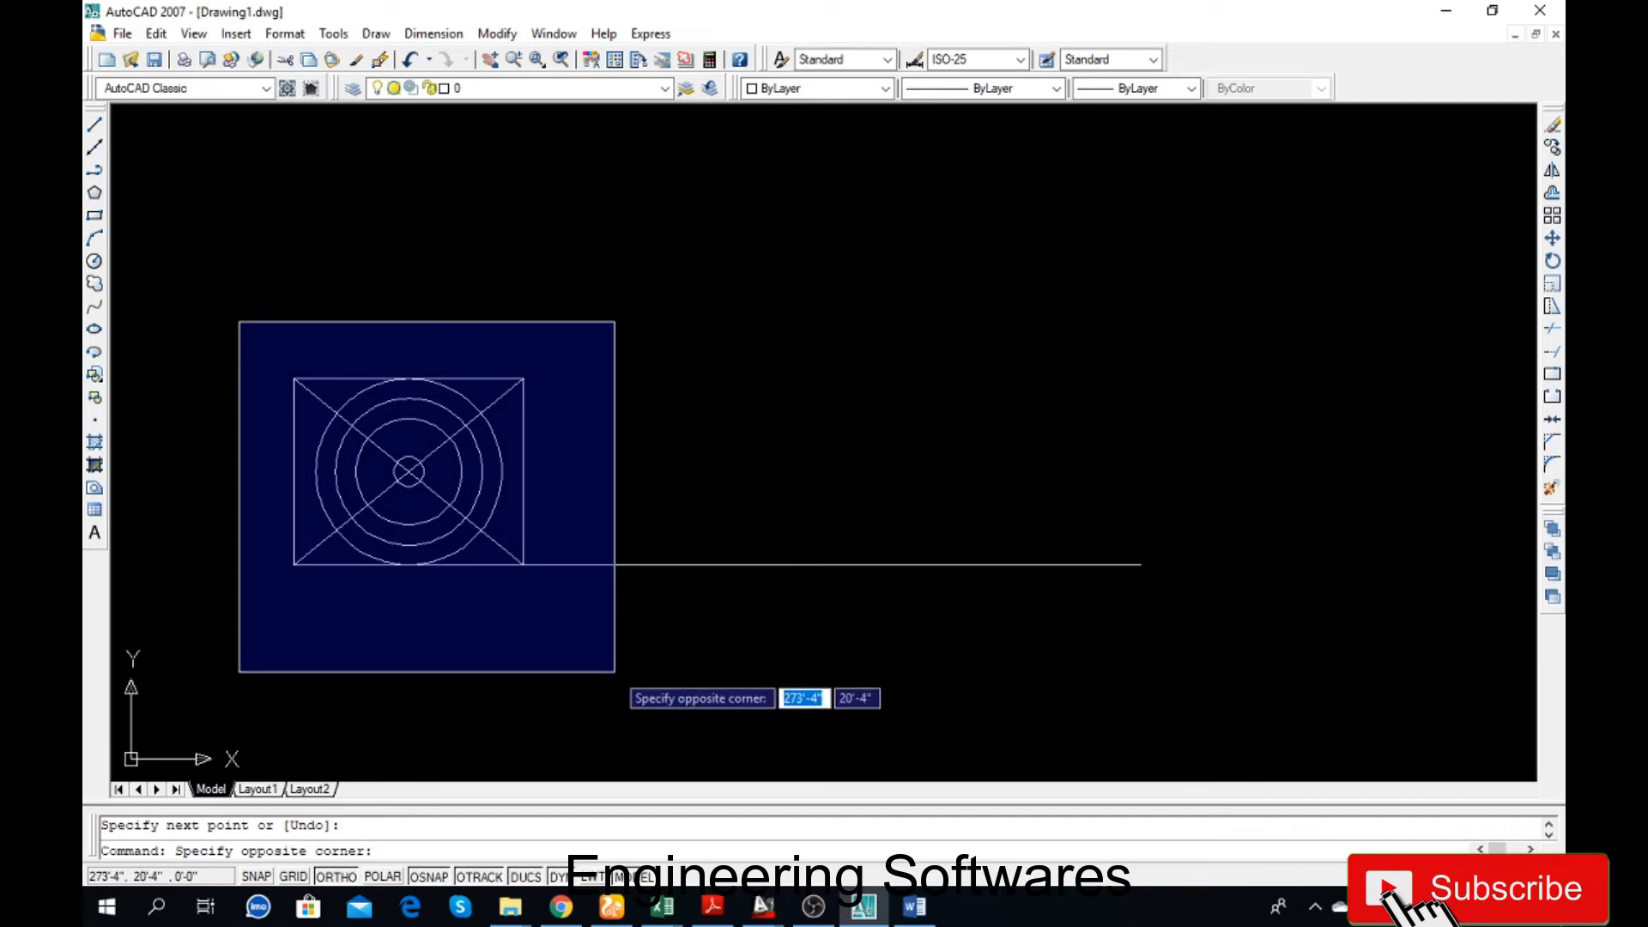
pyautogui.click(615, 676)
pyautogui.write('mi')
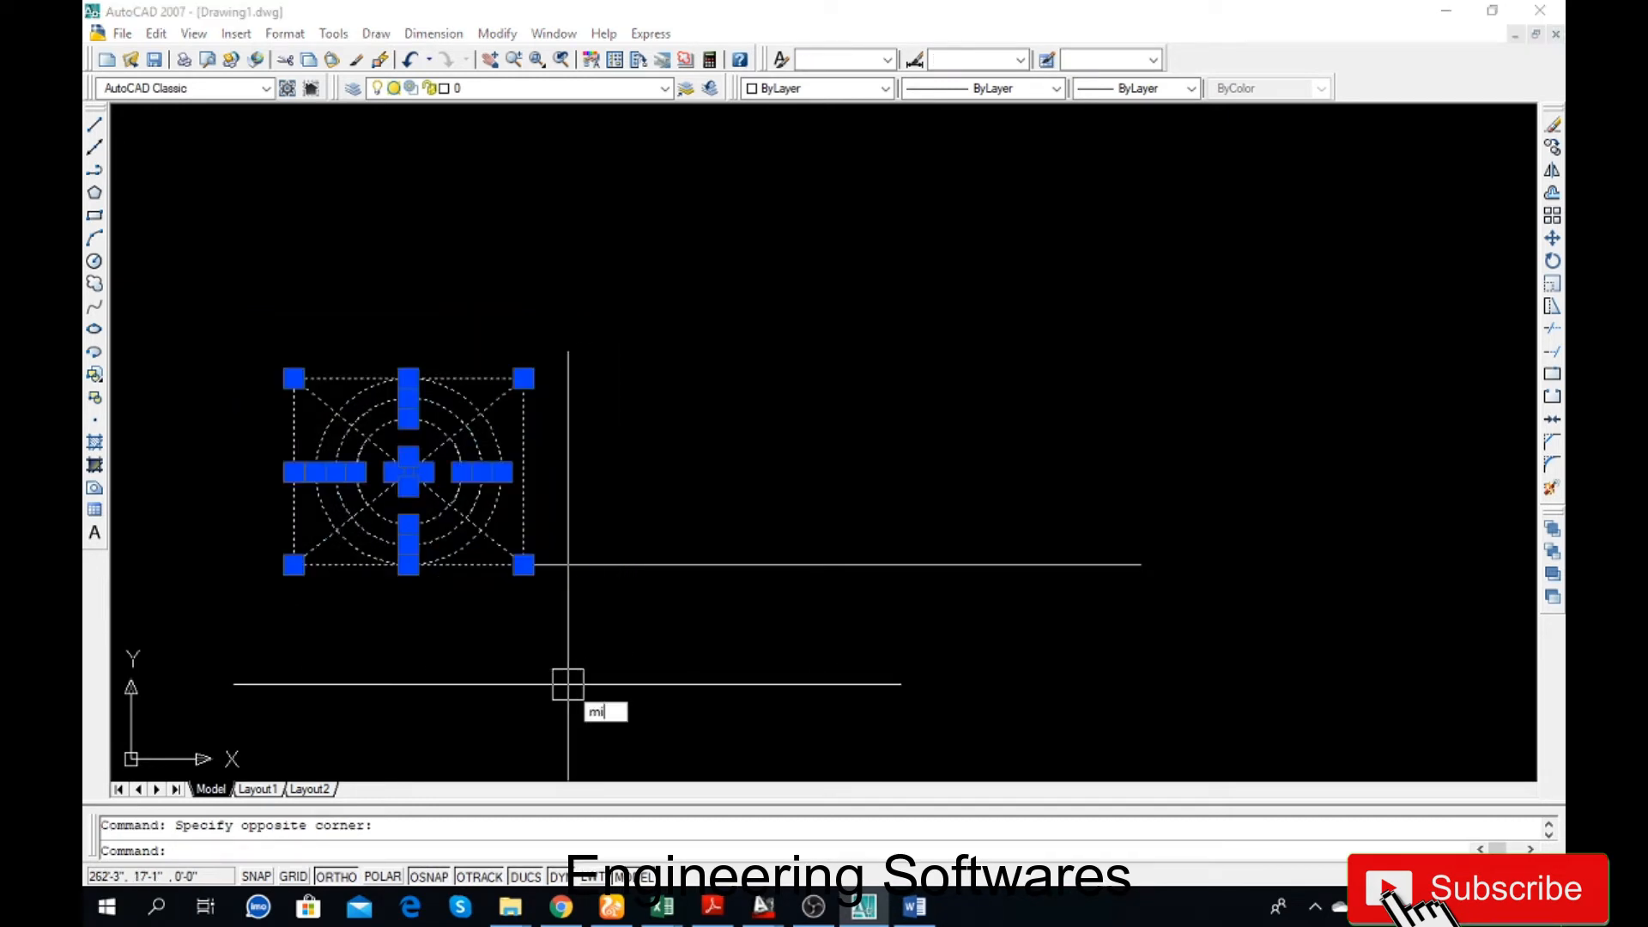
pyautogui.press('Return')
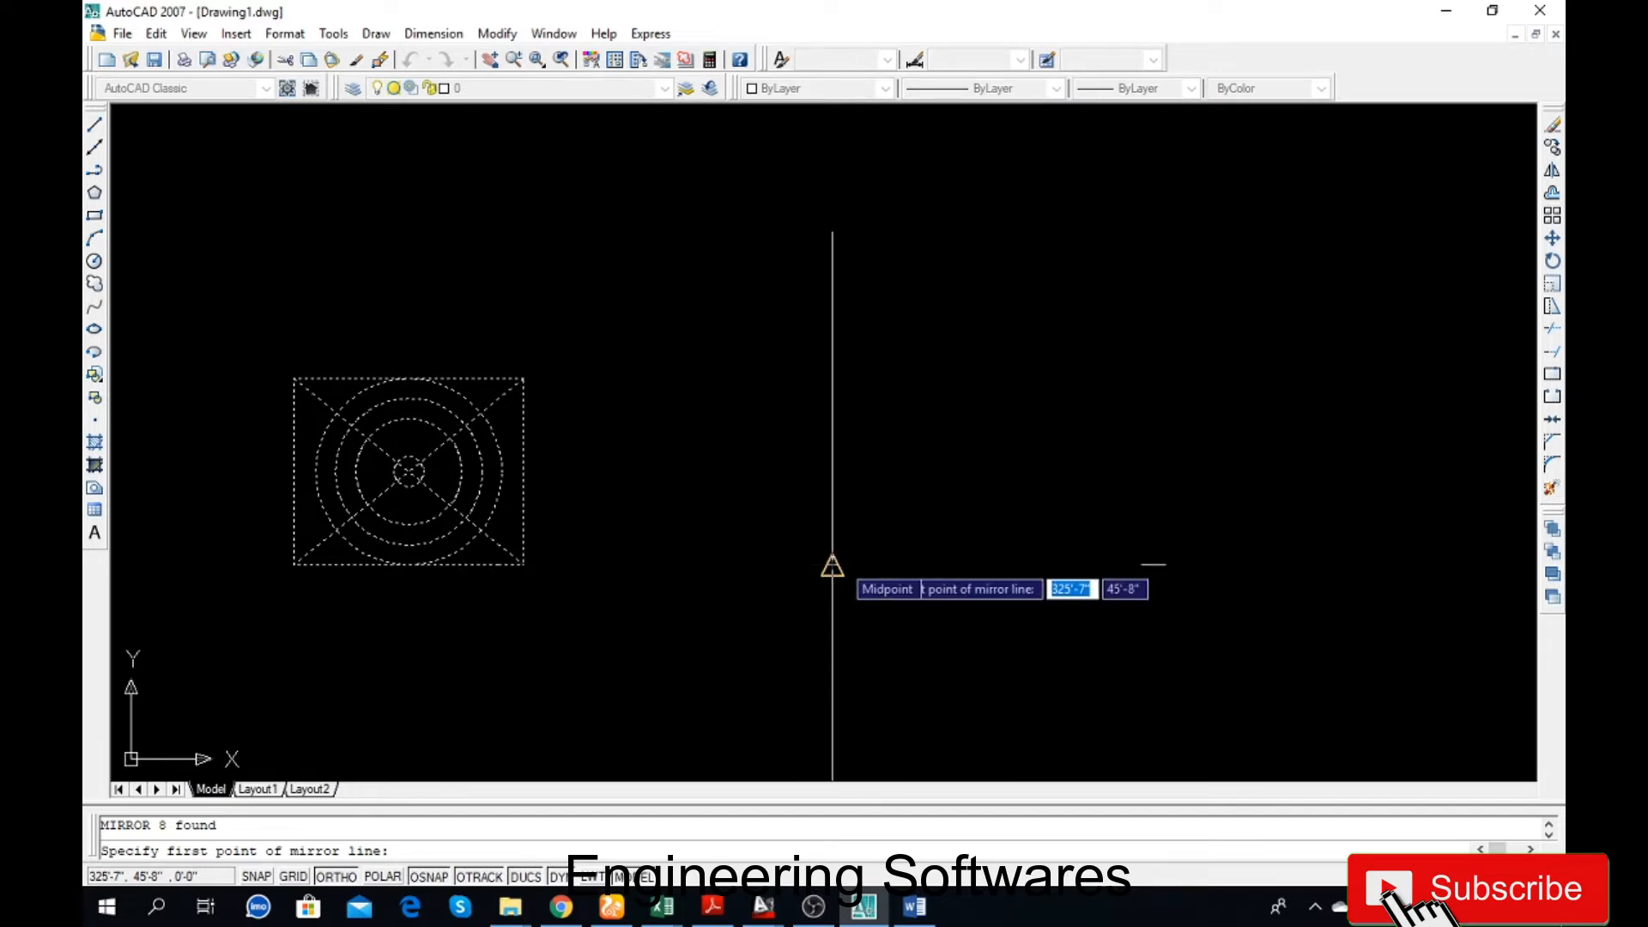
pyautogui.click(832, 566)
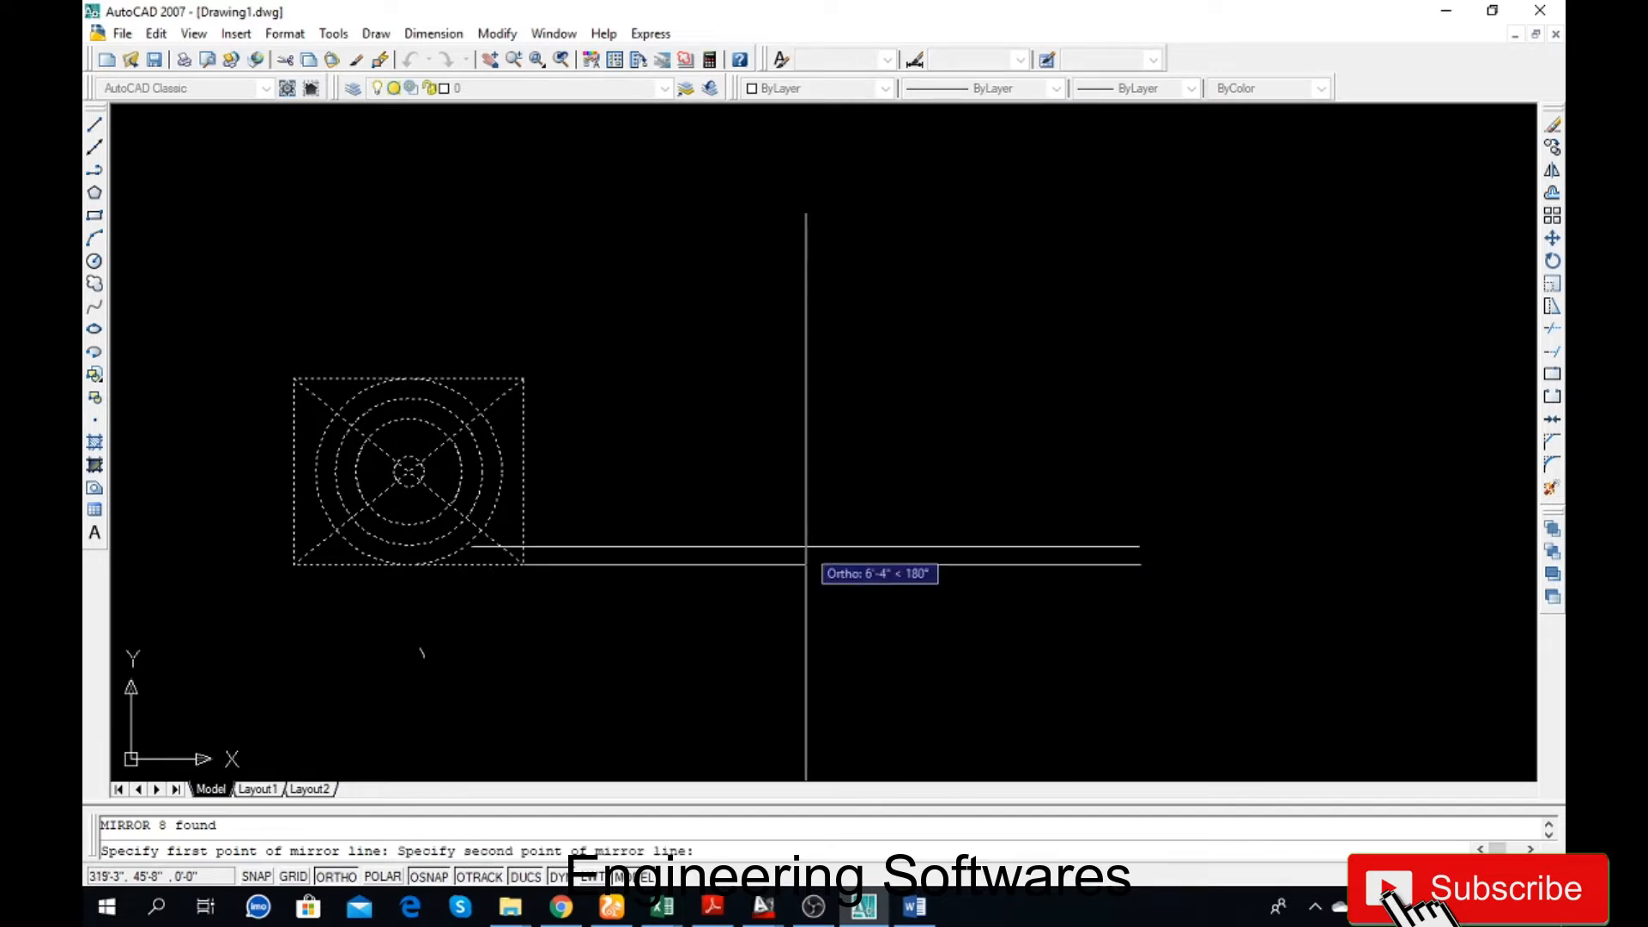
pyautogui.click(831, 233)
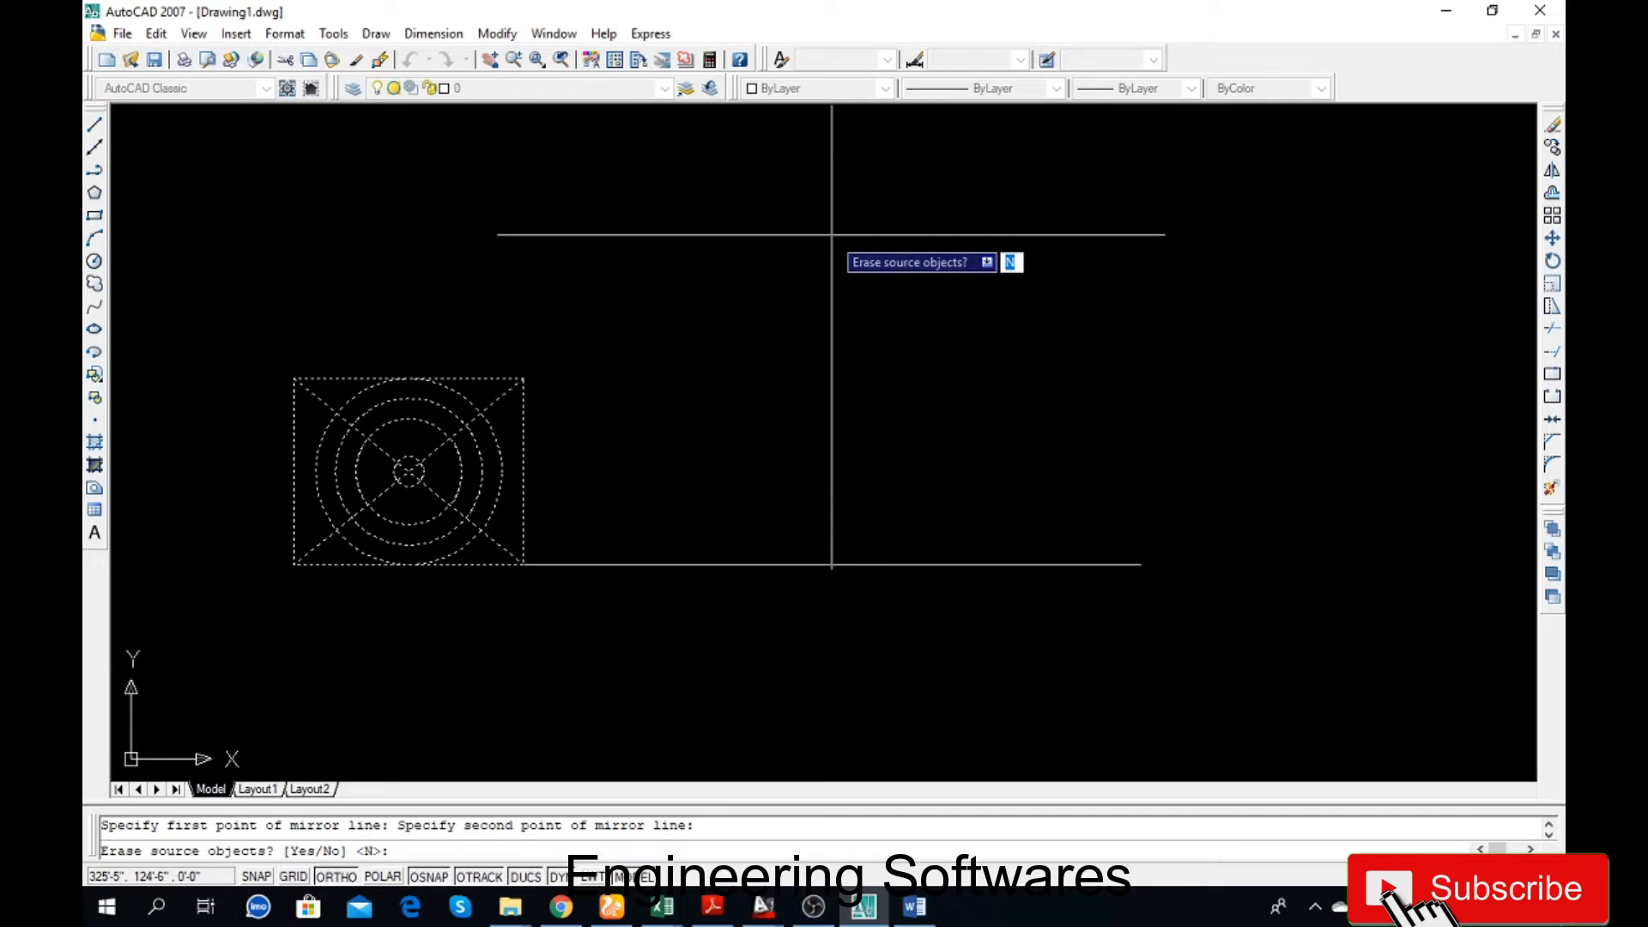
pyautogui.write('n')
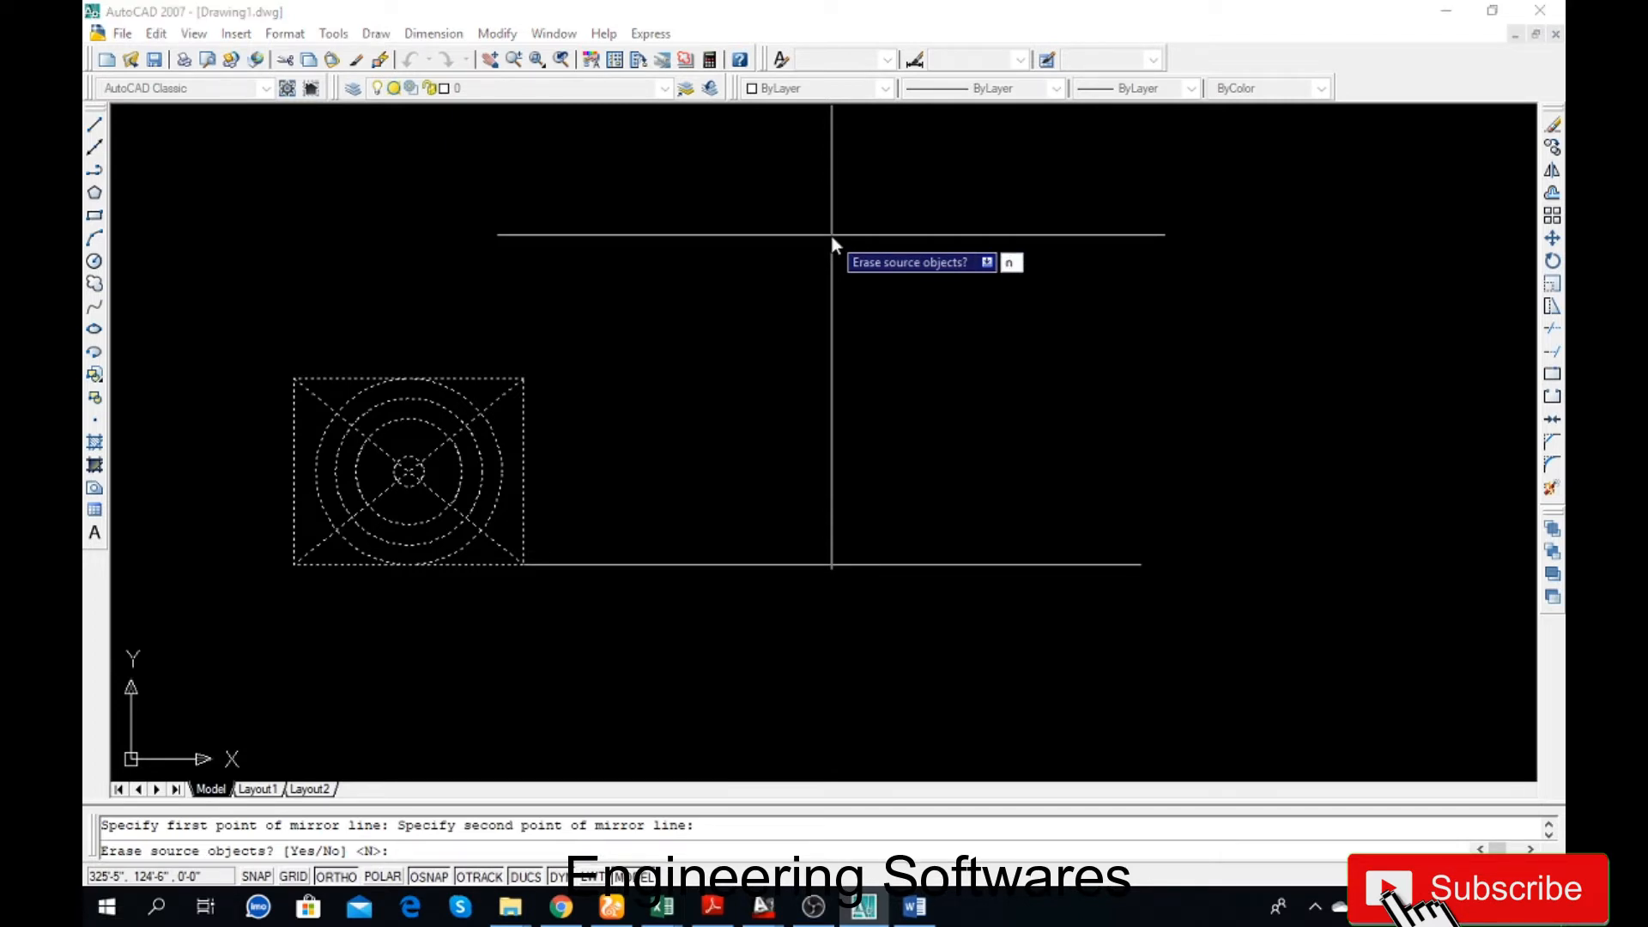
pyautogui.press('Return')
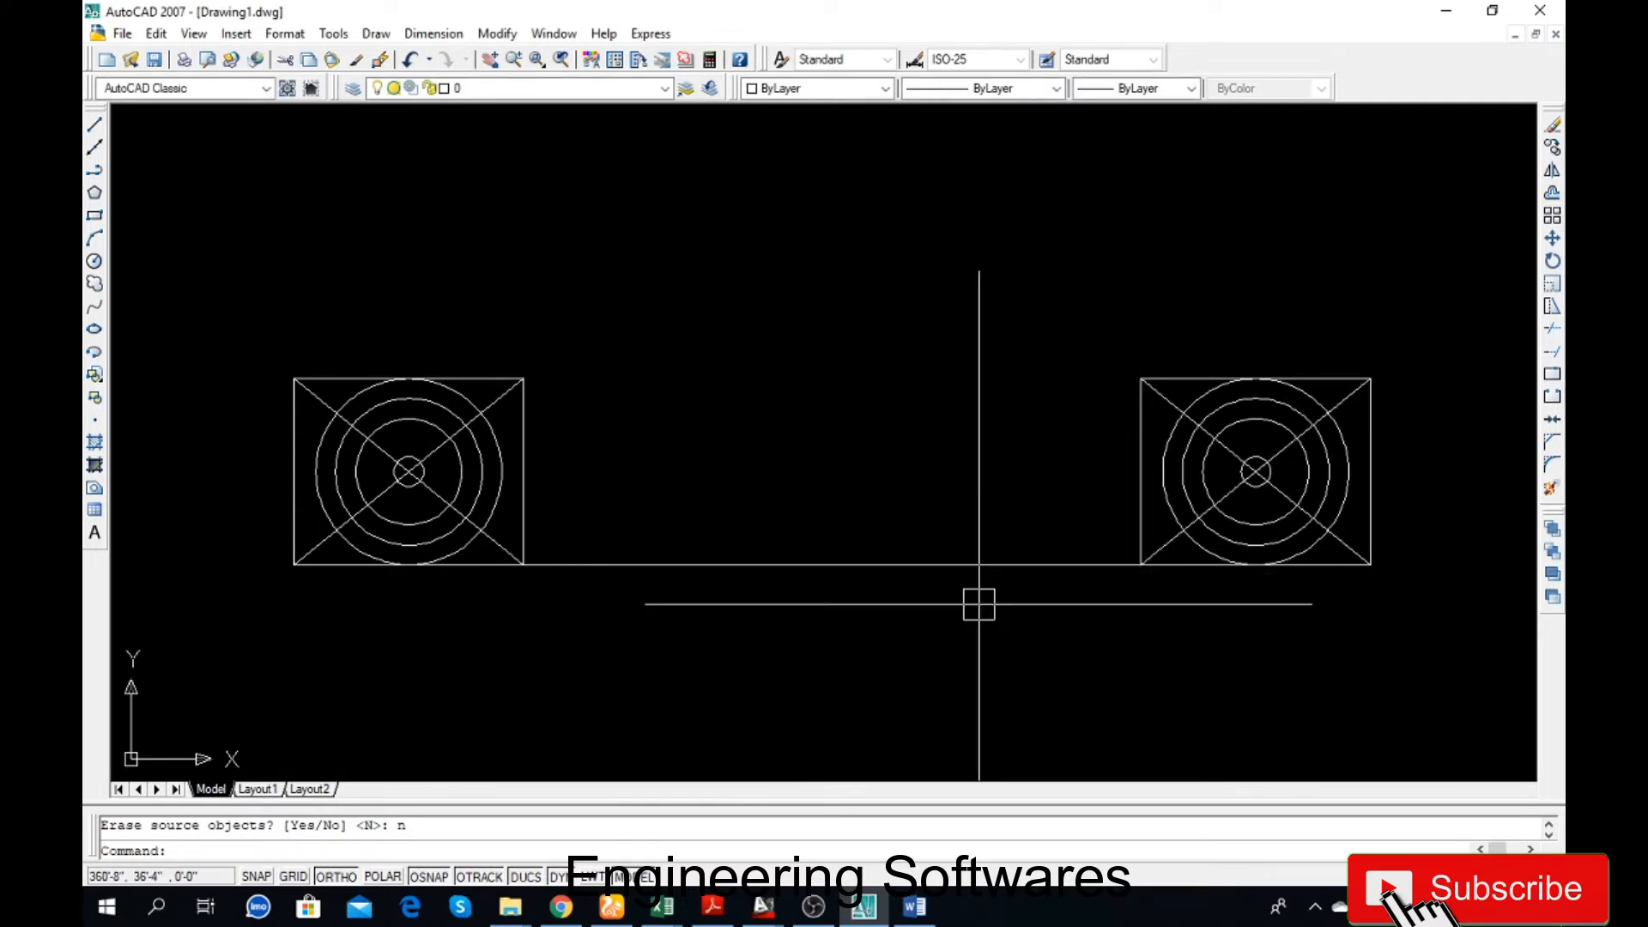
pyautogui.hotkey('ctrl', 'z')
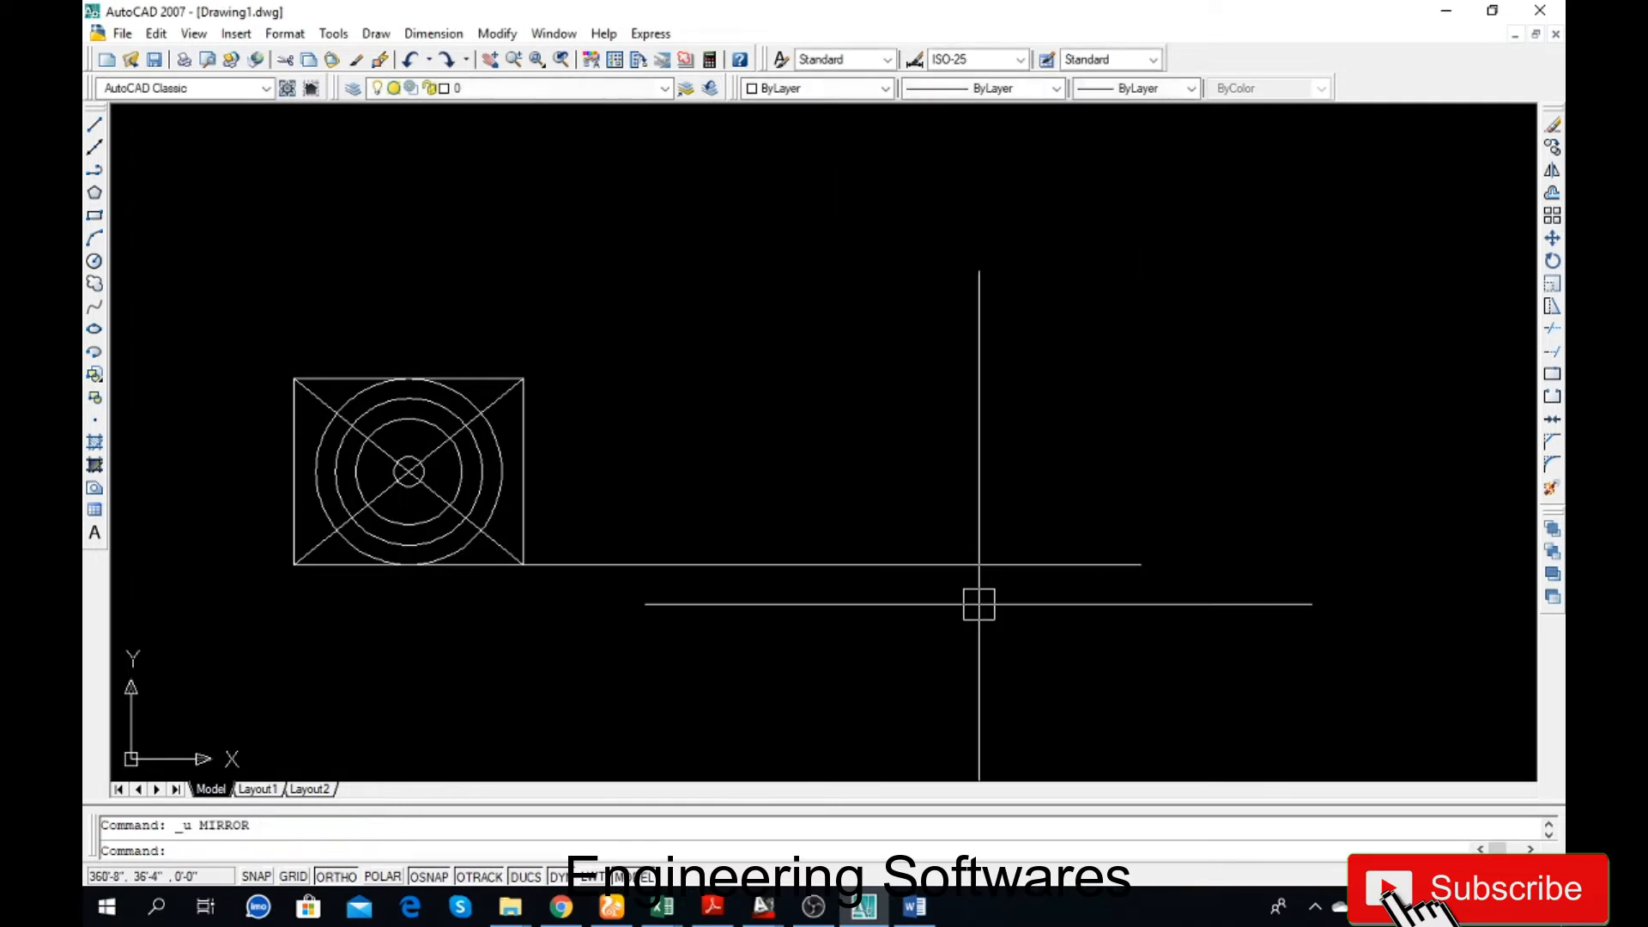
# - Mirror the rectangle and circles figure, without the horizontal line, about a vertical axis at that line's midpoint, keeping the source objects
pyautogui.click(578, 564)
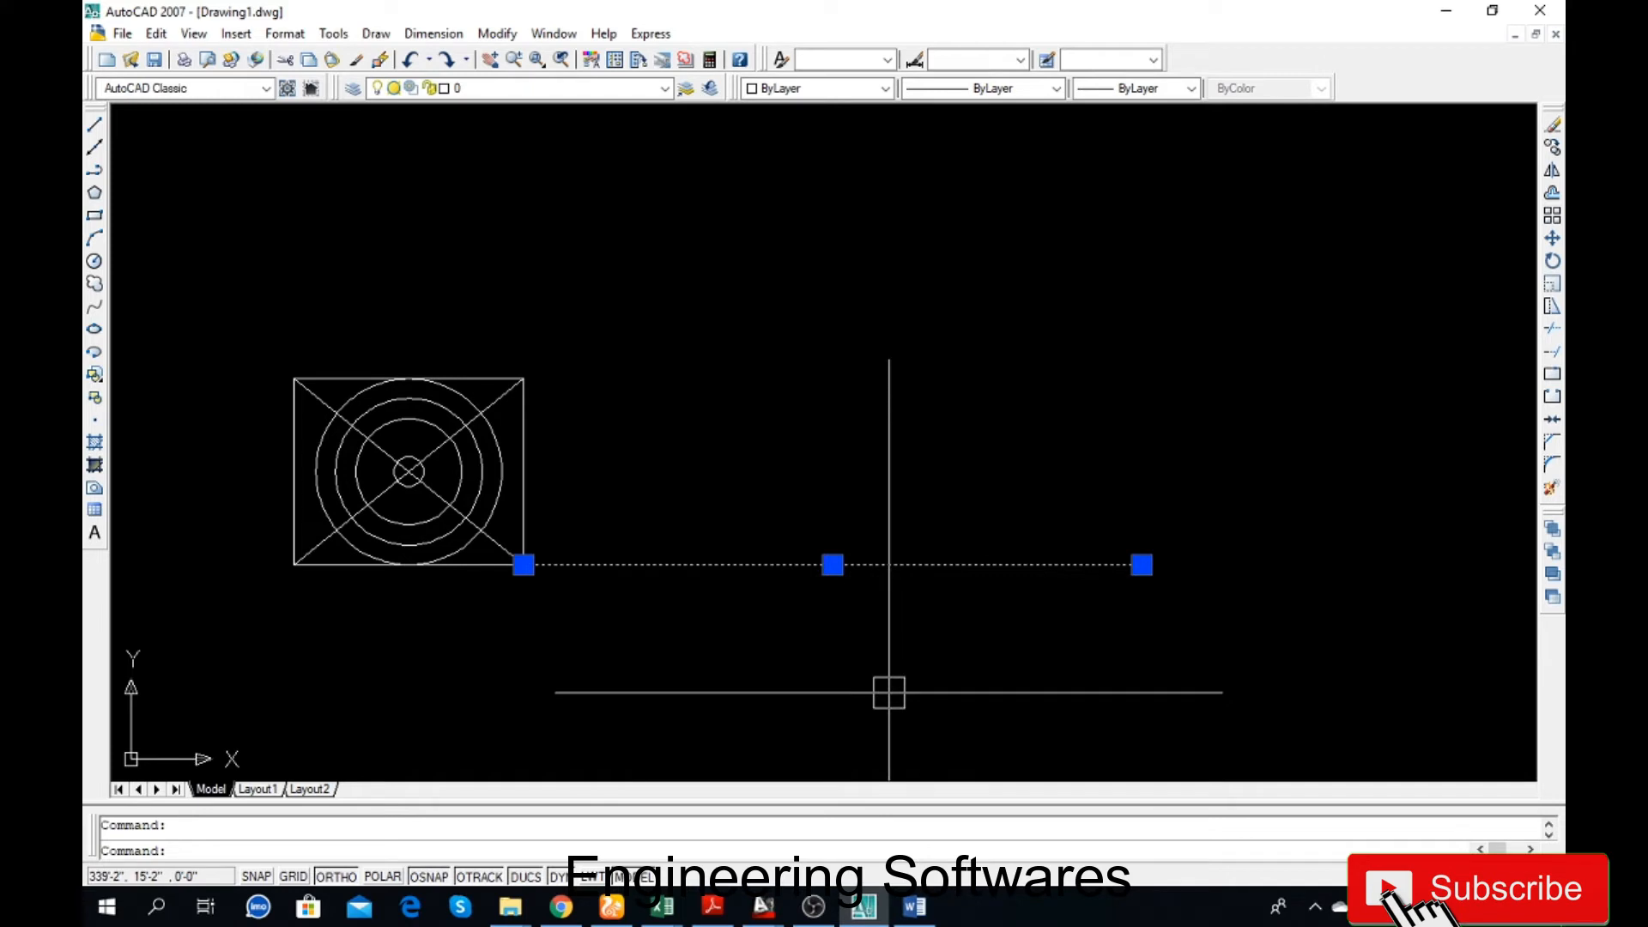
pyautogui.click(228, 320)
pyautogui.click(558, 593)
pyautogui.write('m')
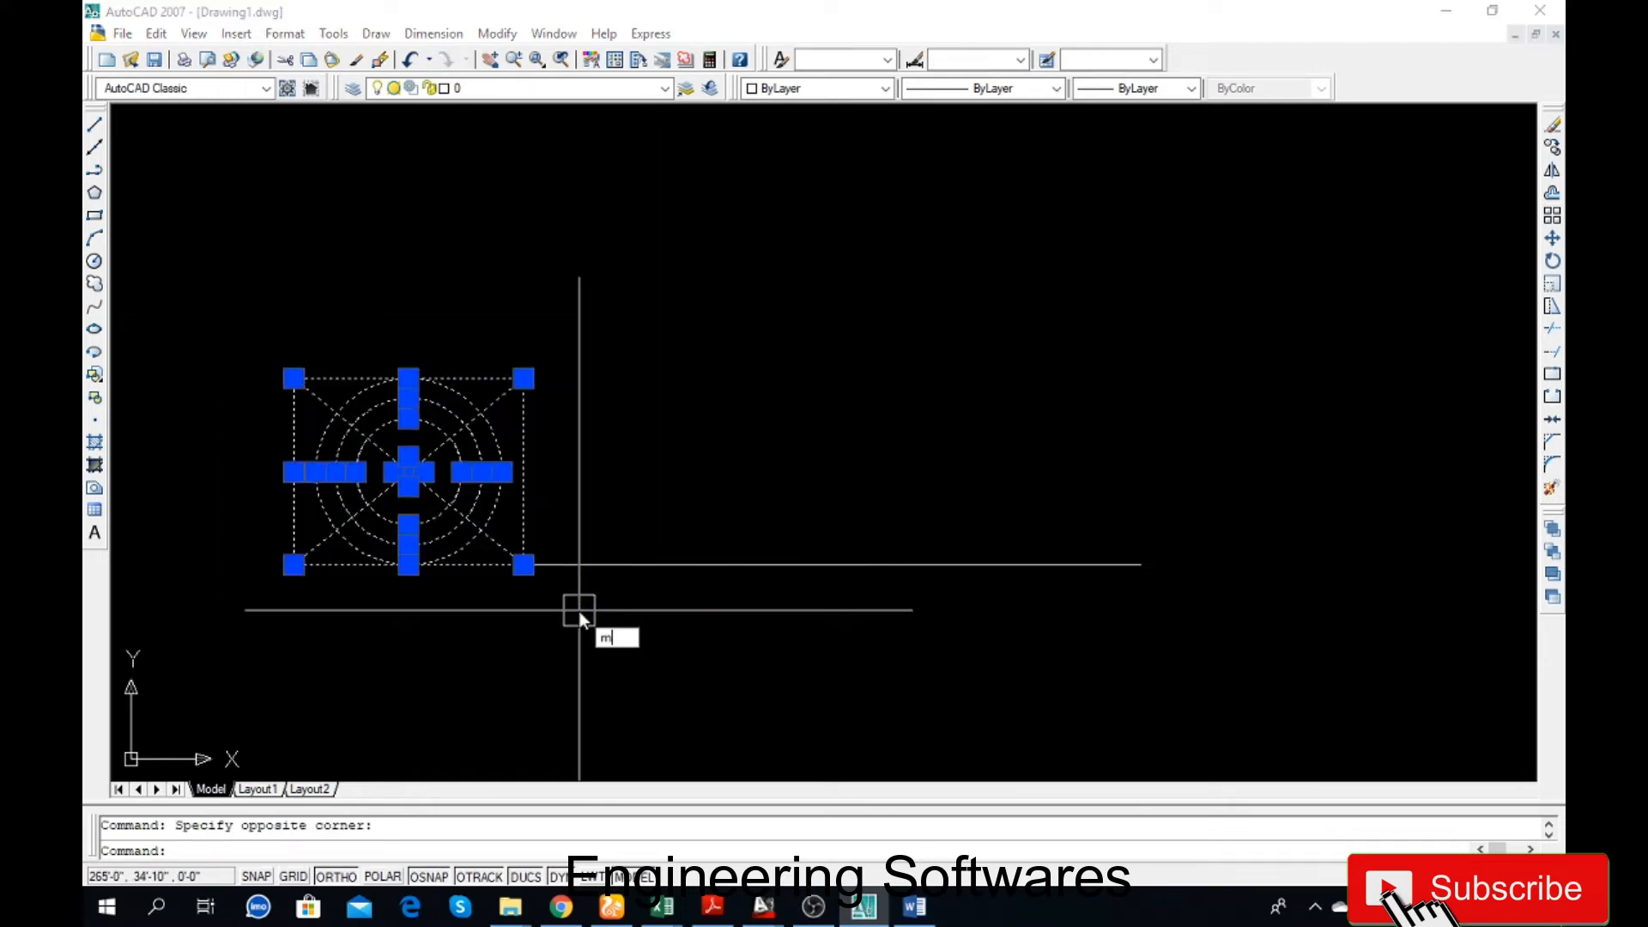
pyautogui.write('i')
pyautogui.press('Return')
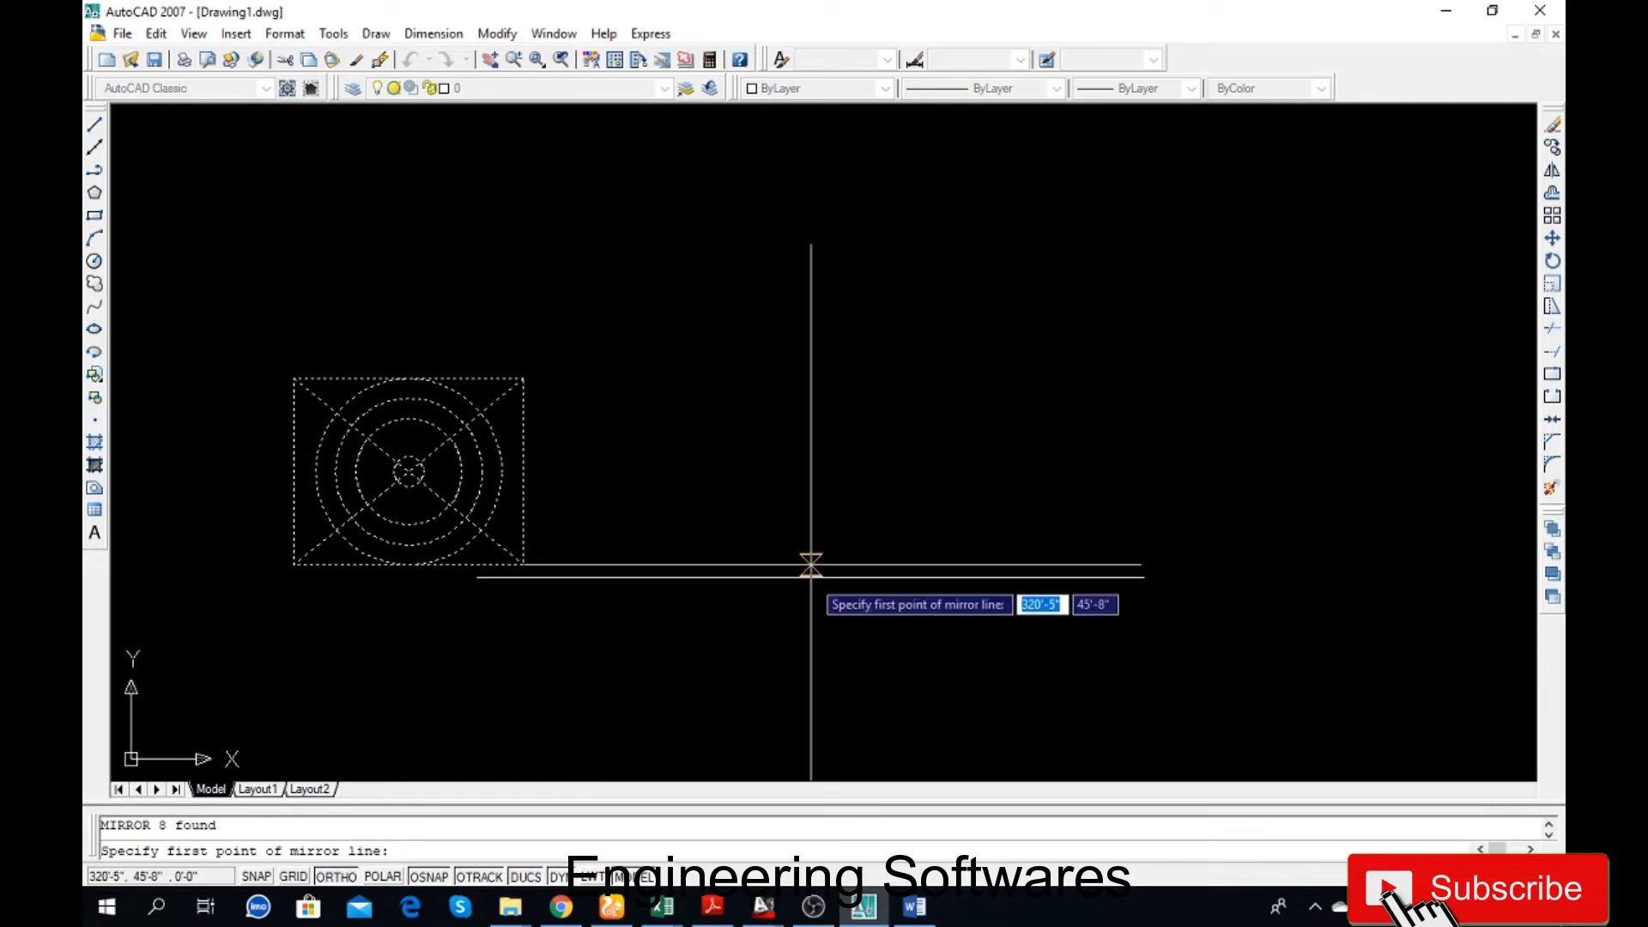
pyautogui.click(832, 565)
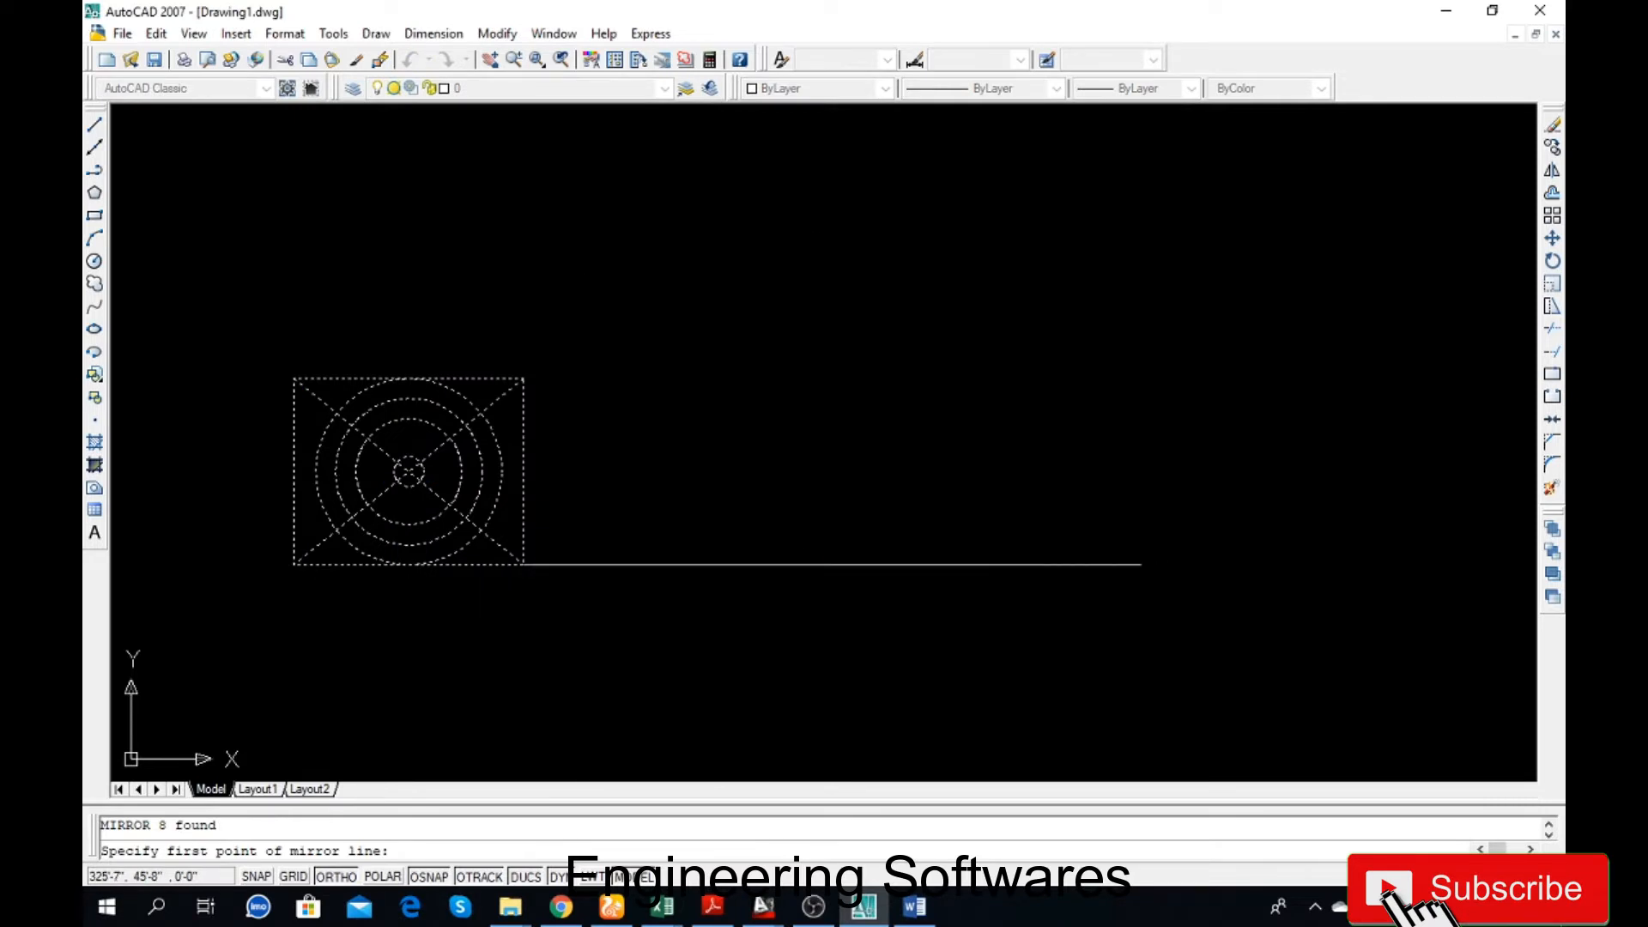
pyautogui.click(827, 304)
pyautogui.press('Return')
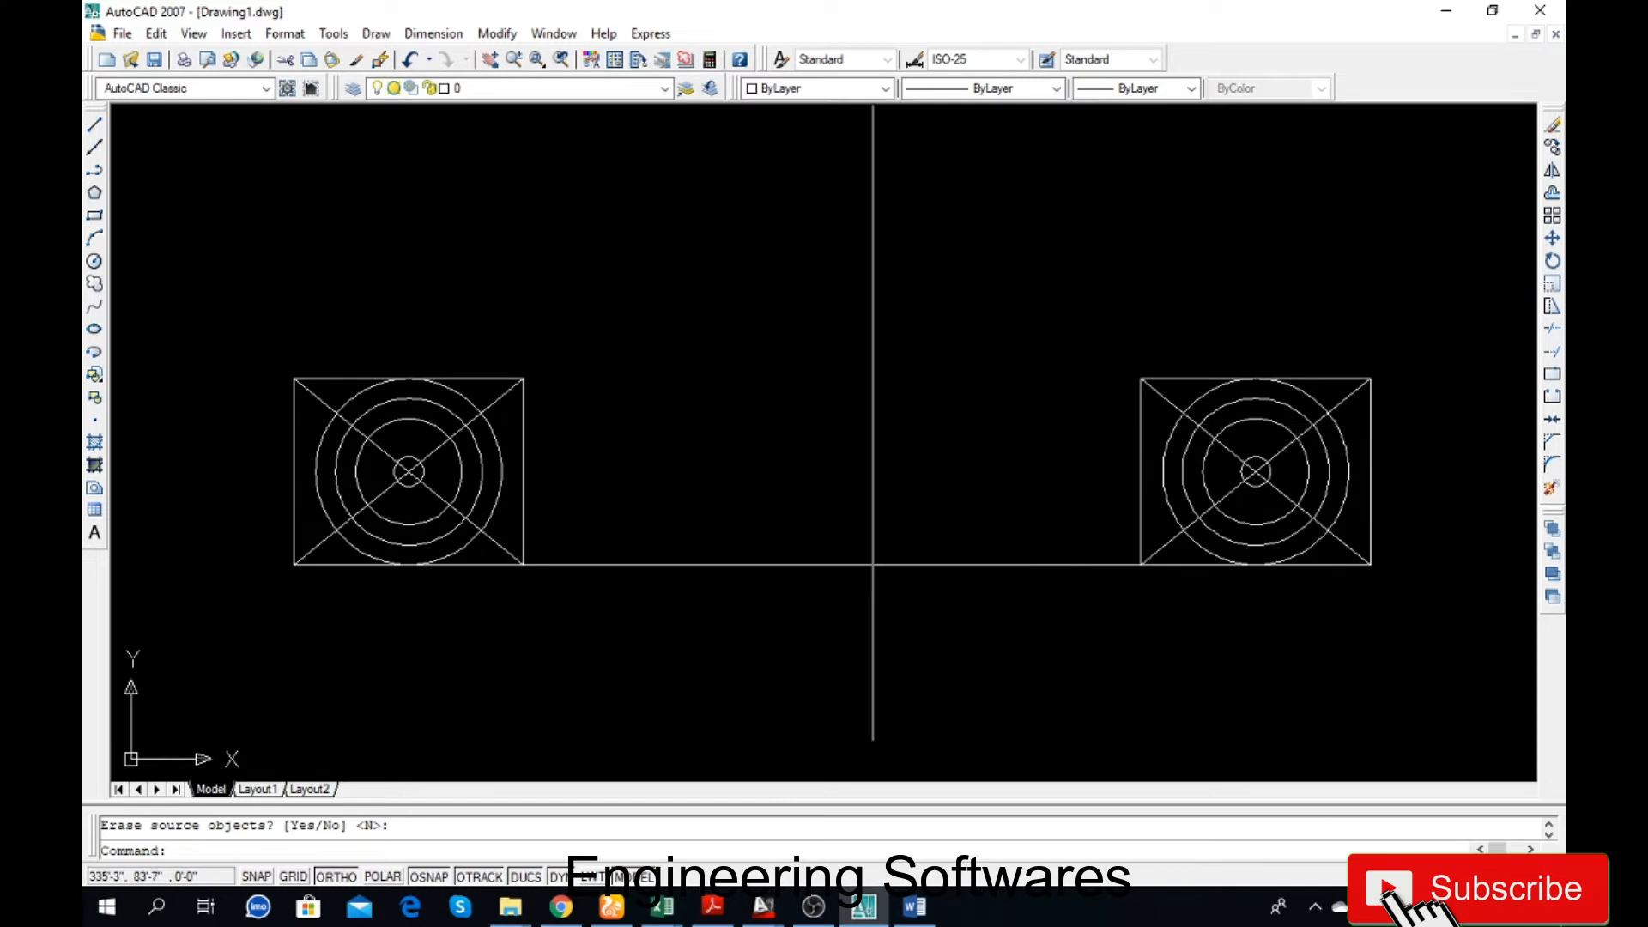
pyautogui.scroll(-2, 635, 399)
pyautogui.click(795, 349)
pyautogui.click(1078, 499)
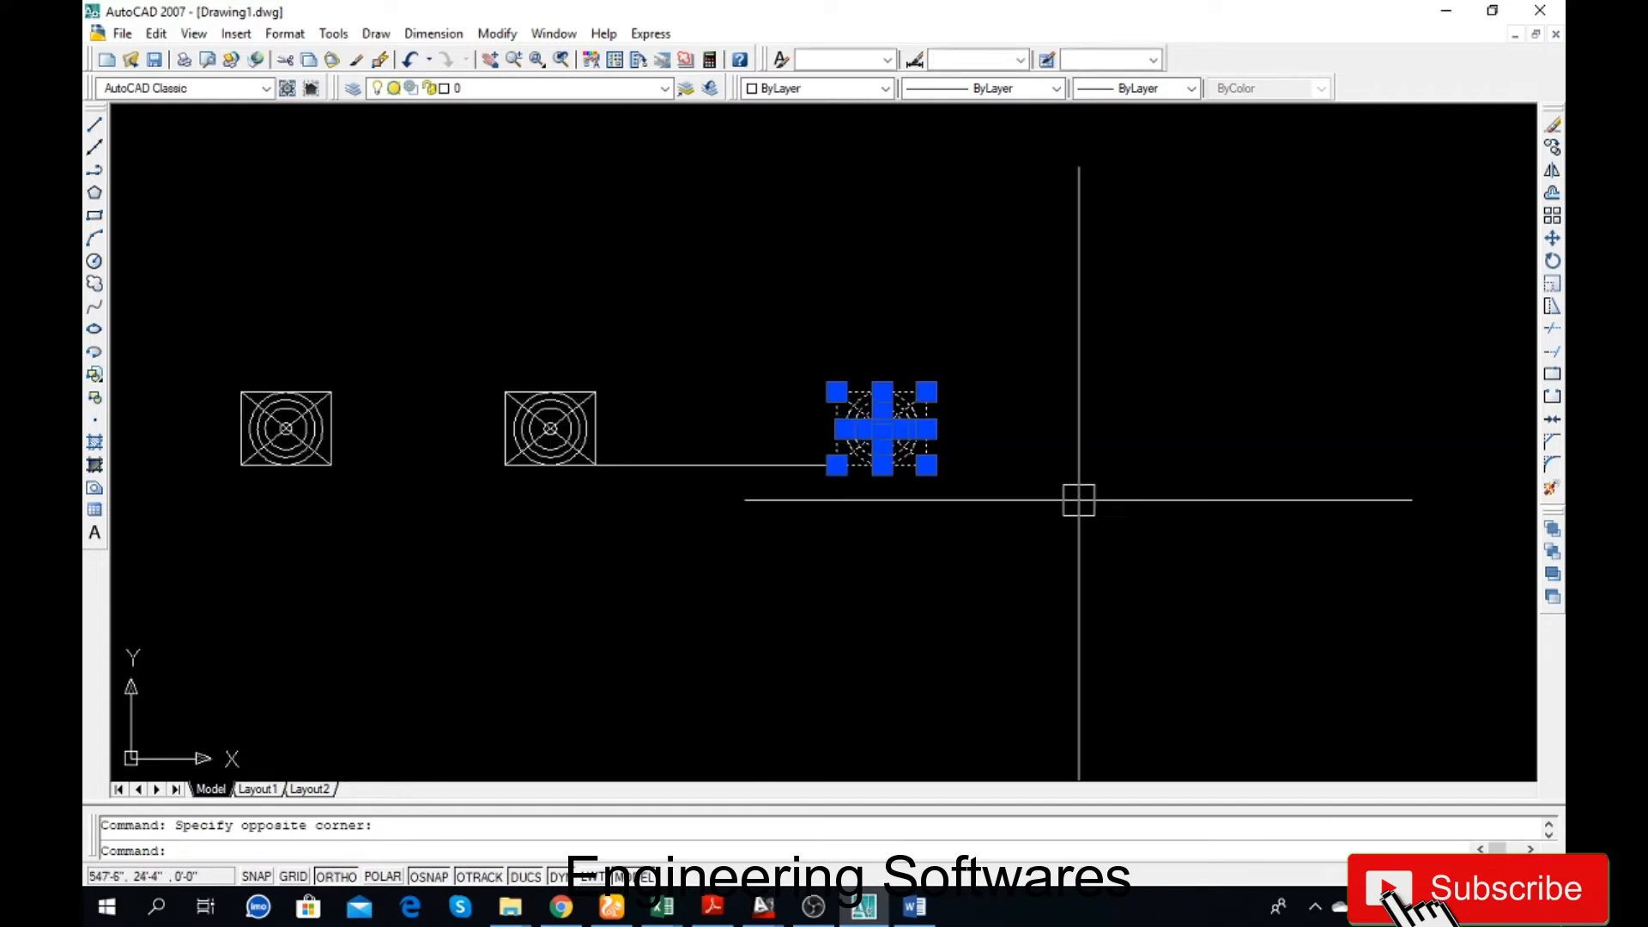
pyautogui.write('mi')
pyautogui.press('Escape')
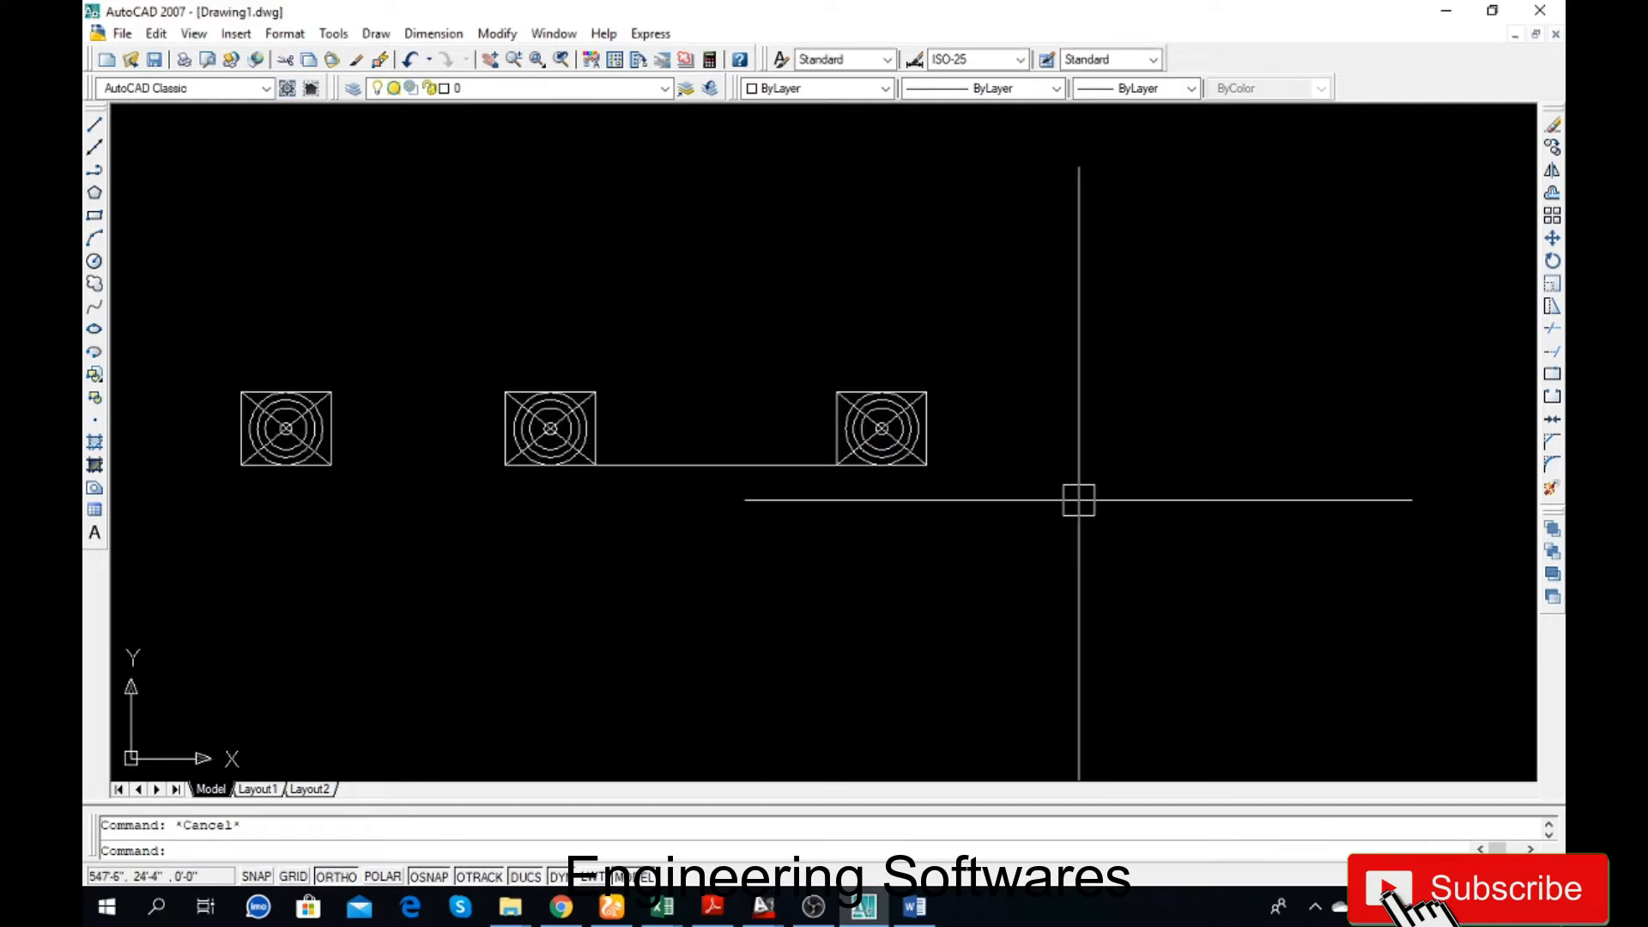
# - Mirror the rightmost figure across a vertical line to its right, keeping the source objects
pyautogui.write('mi')
pyautogui.press('Return')
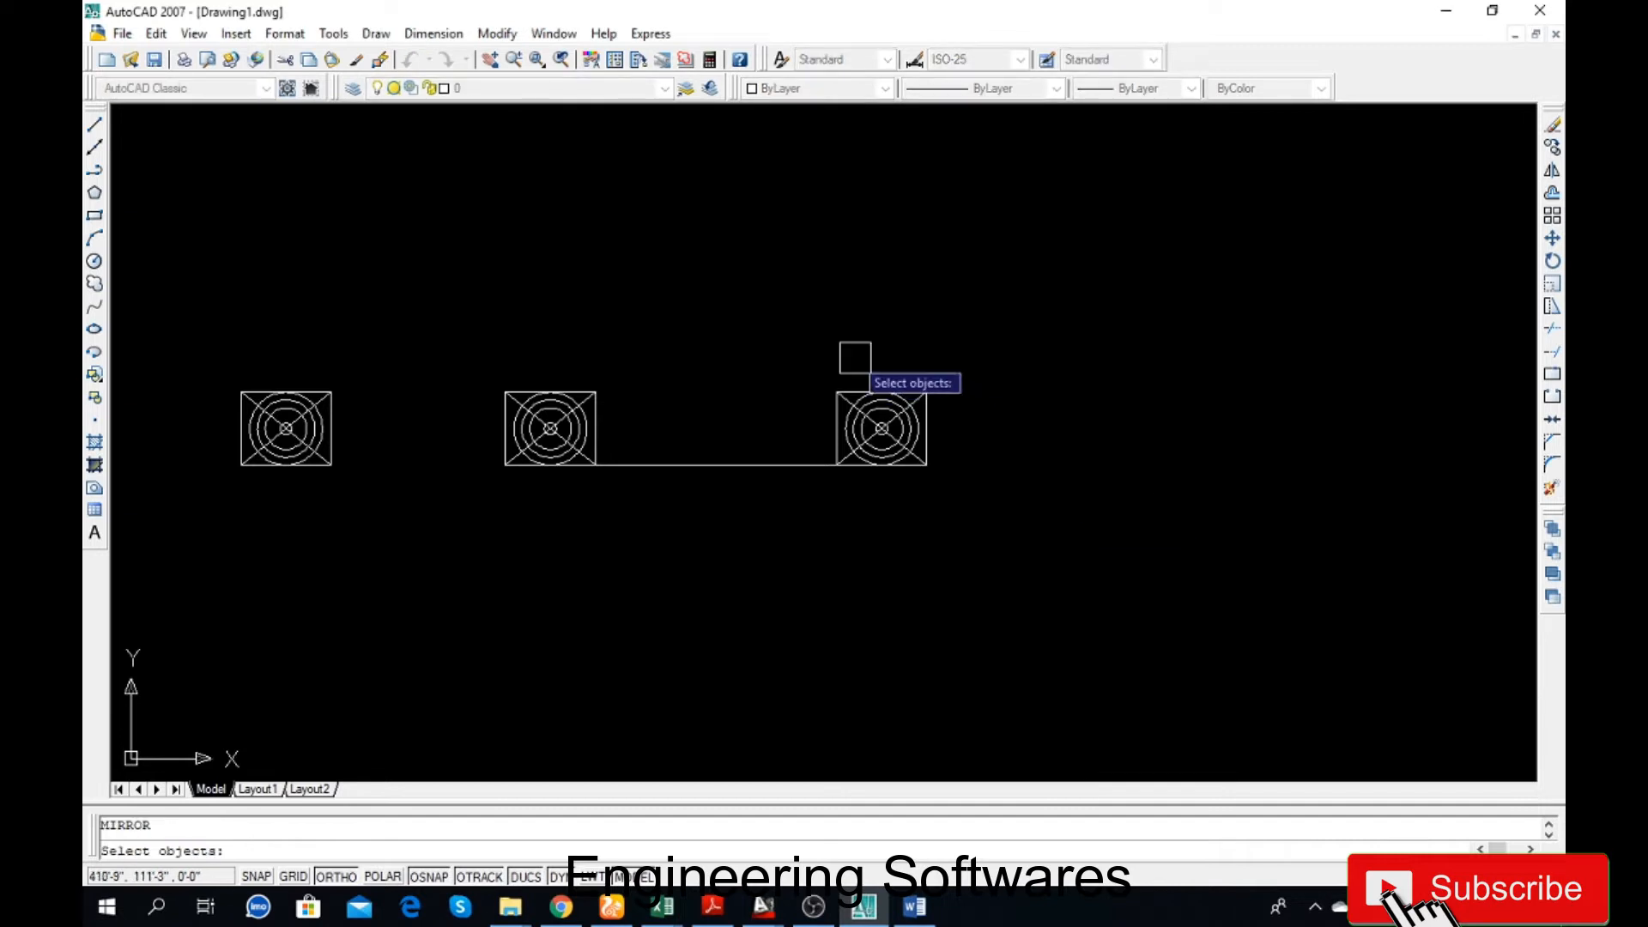
pyautogui.click(780, 309)
pyautogui.click(975, 544)
pyautogui.press('Return')
pyautogui.click(1095, 470)
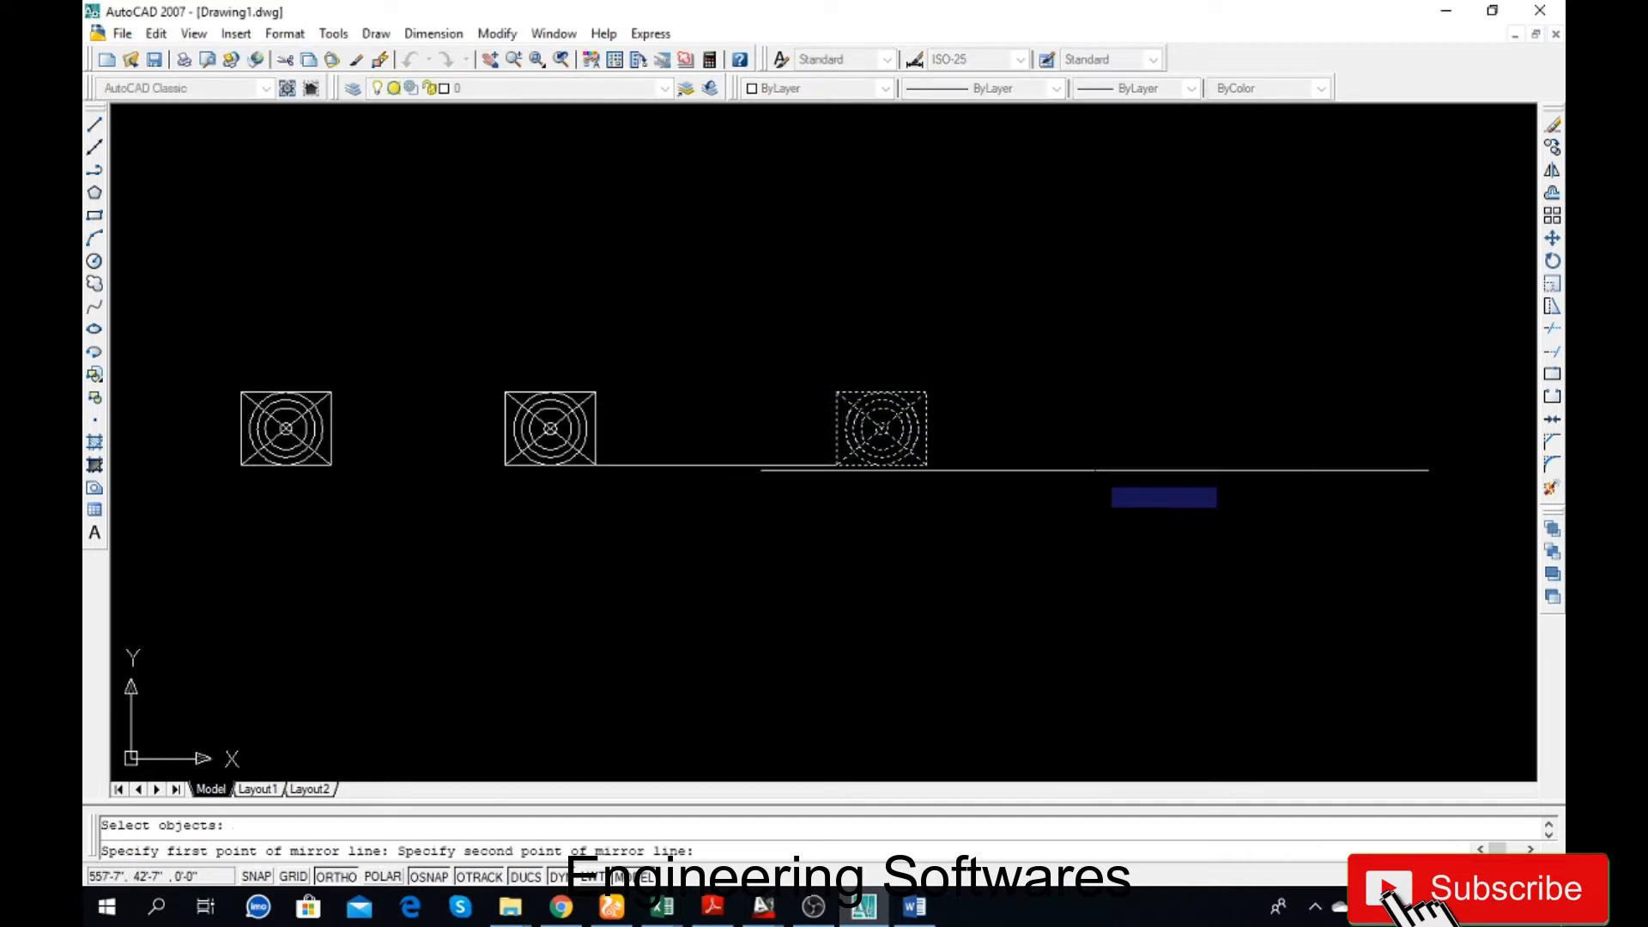
pyautogui.click(1114, 278)
pyautogui.press('Return')
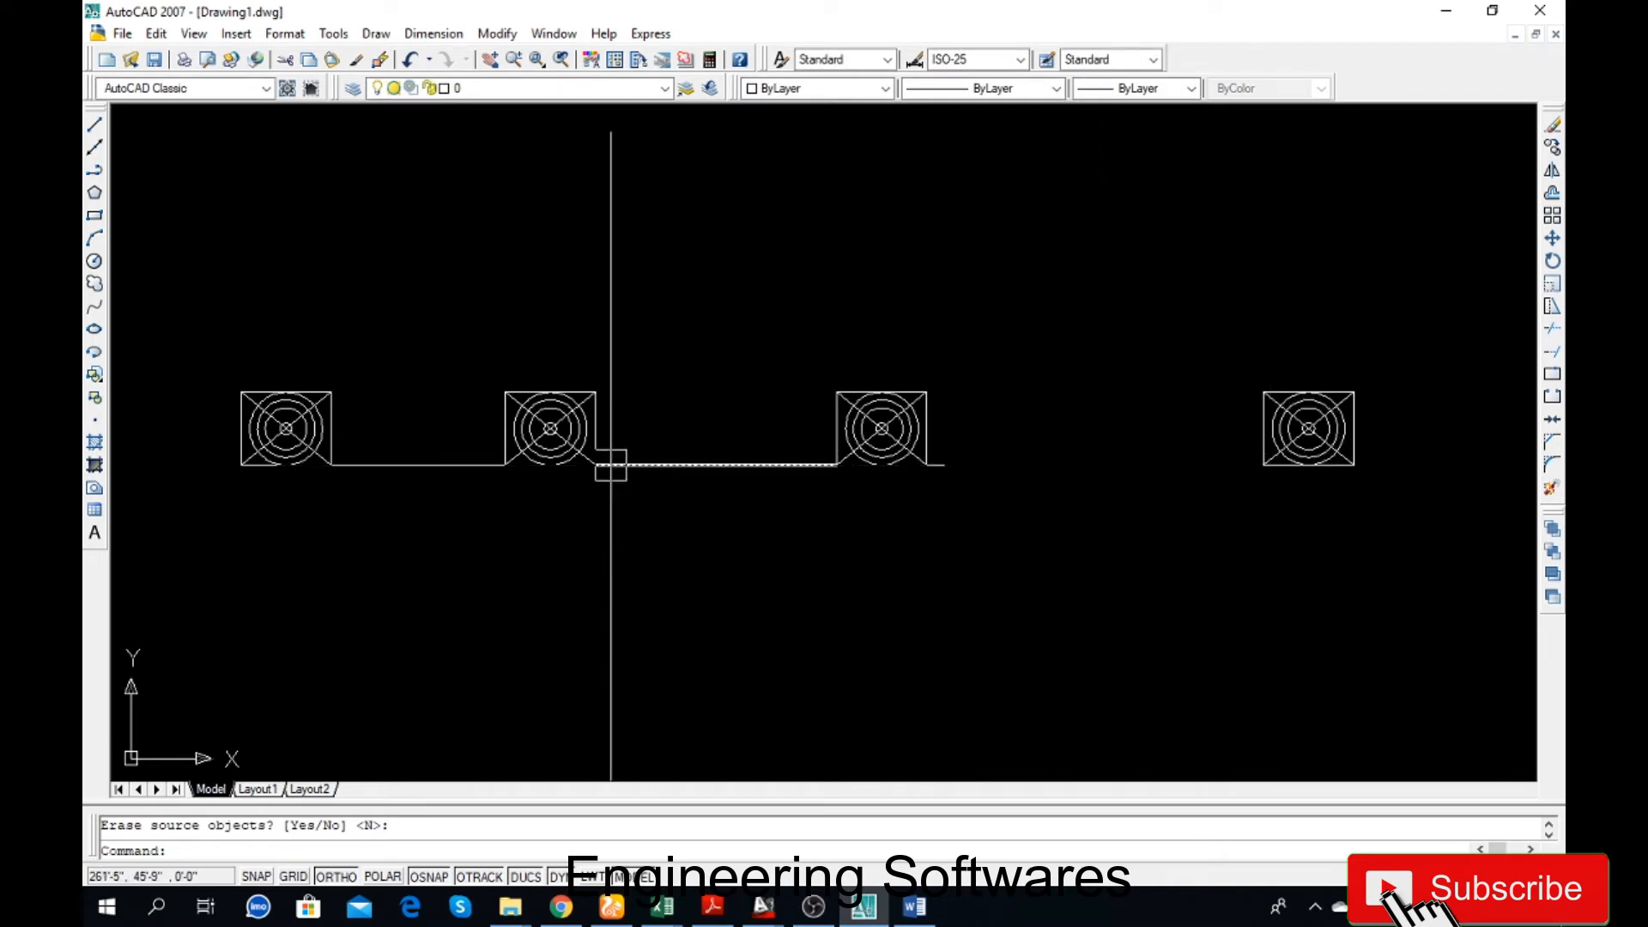
# - Erase the newly mirrored copy at the far right of the drawing
pyautogui.click(1438, 354)
pyautogui.click(1255, 521)
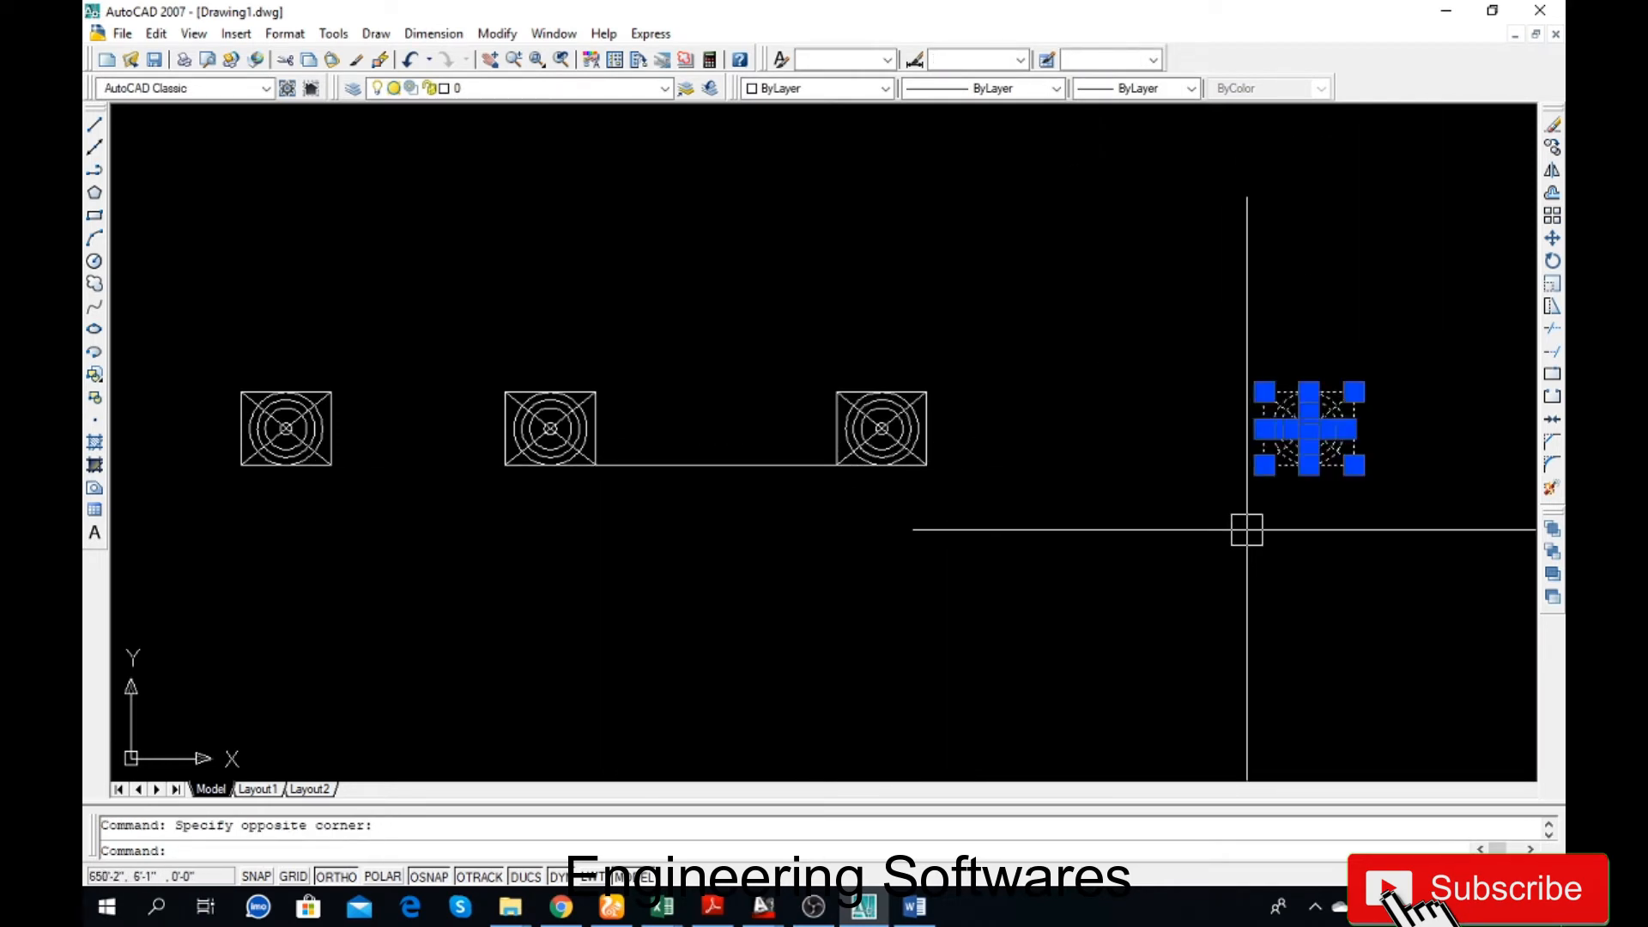
pyautogui.press('Delete')
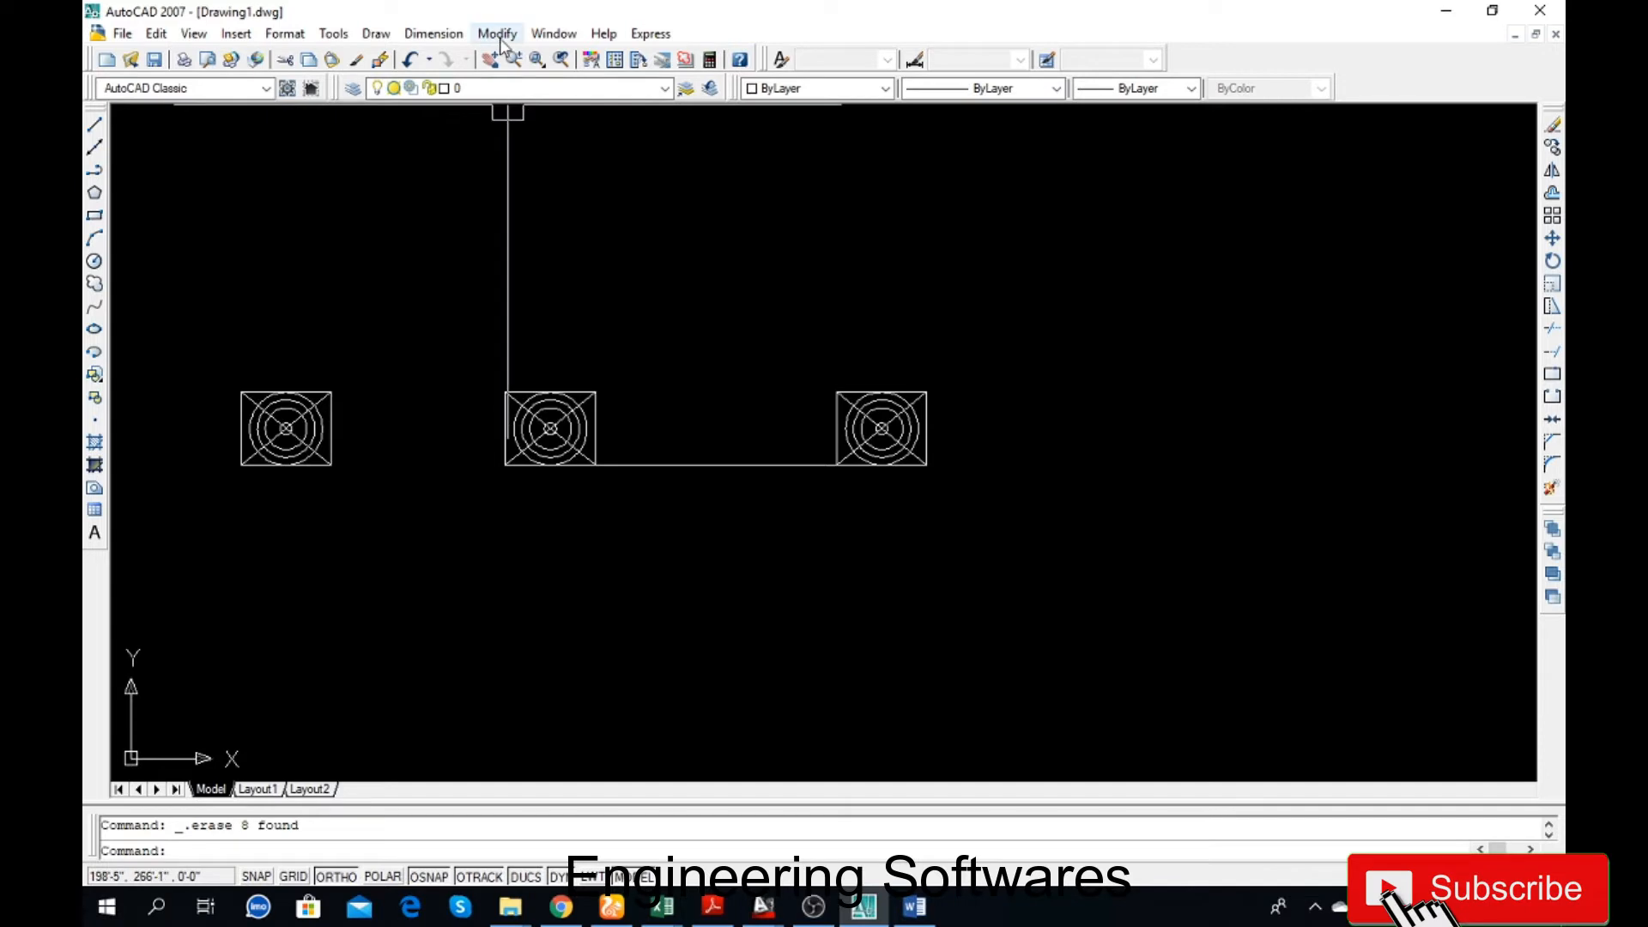
# - Mirror the two figures joined by the horizontal line across a vertical line just to their right, keeping the source objects
pyautogui.click(498, 34)
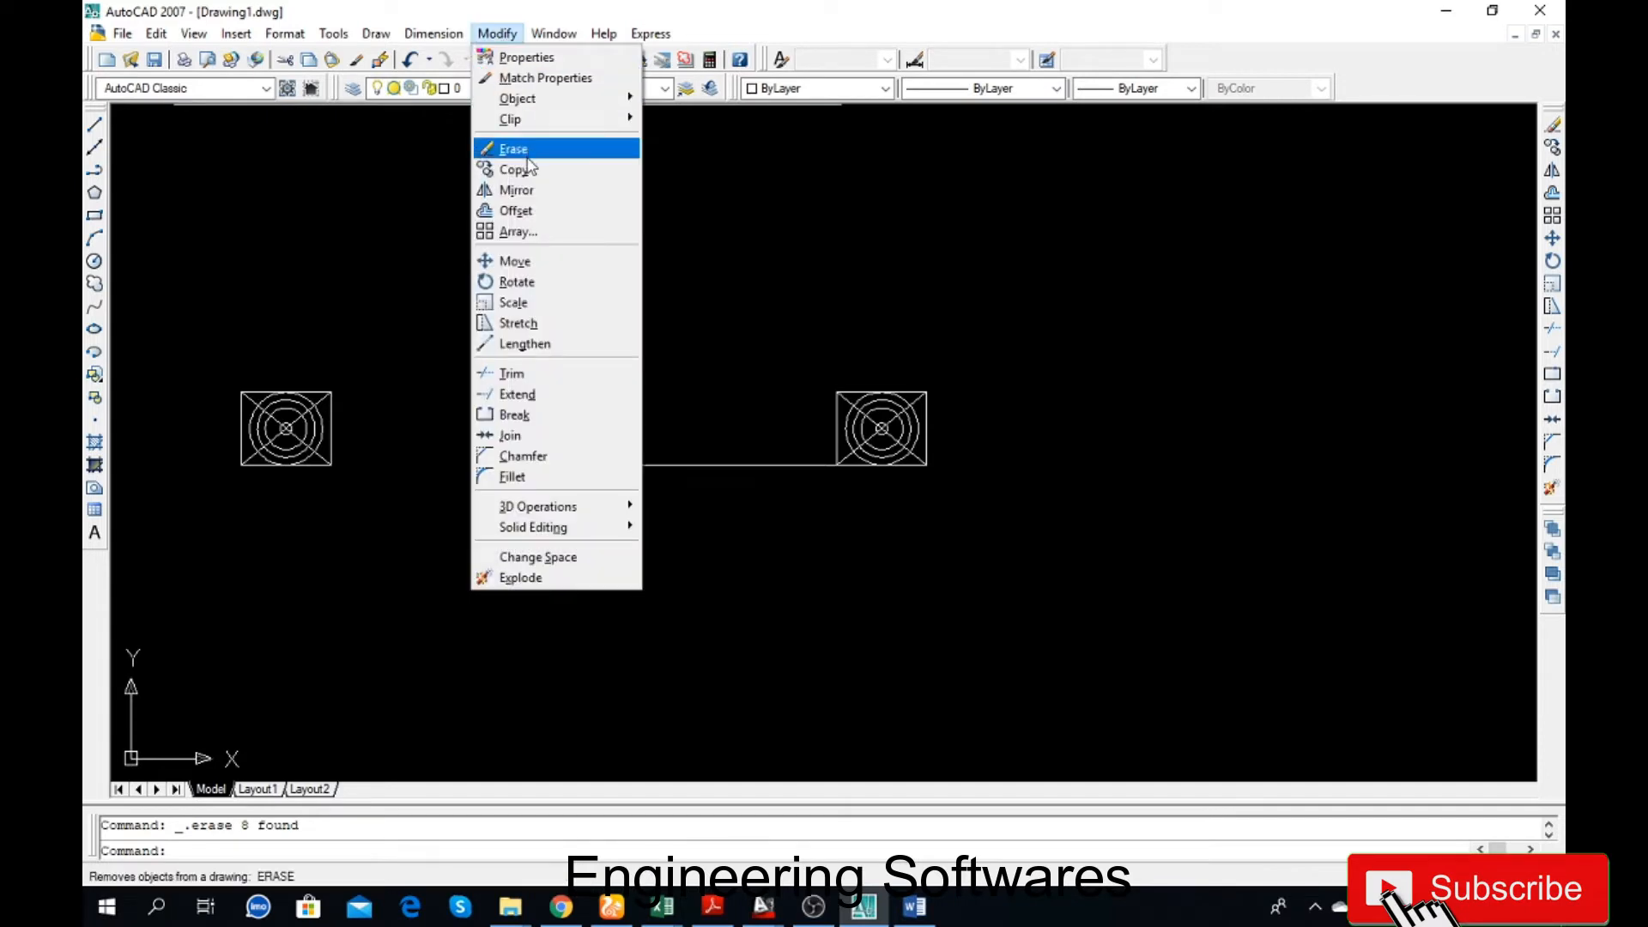
pyautogui.click(525, 190)
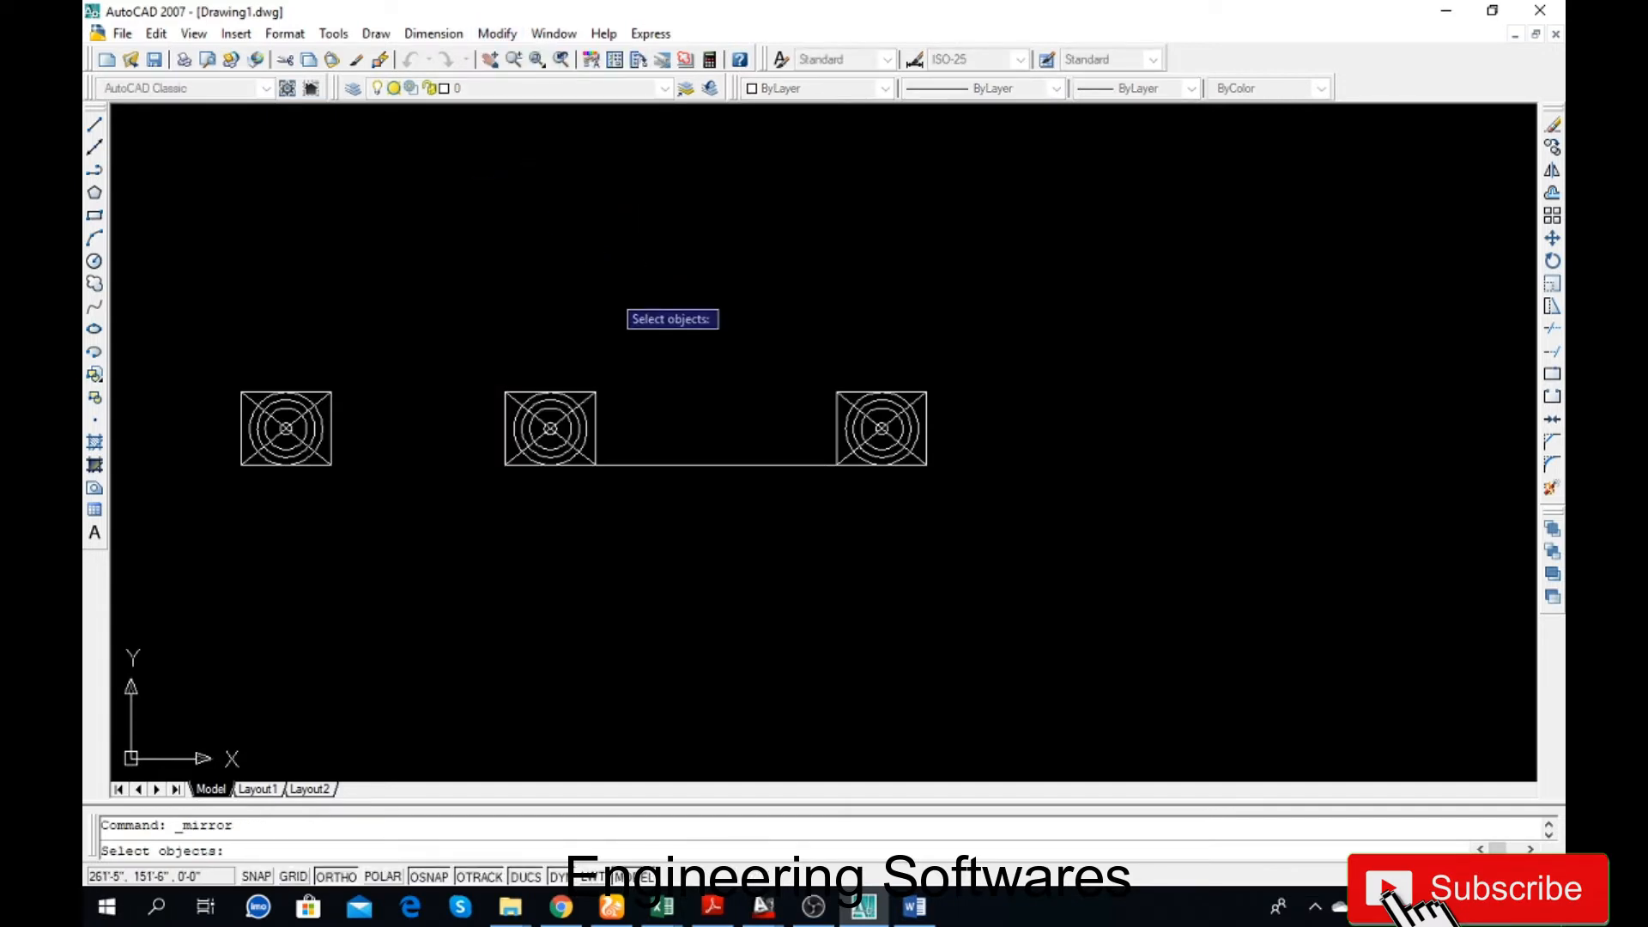
pyautogui.click(471, 358)
pyautogui.click(940, 506)
pyautogui.press('Return')
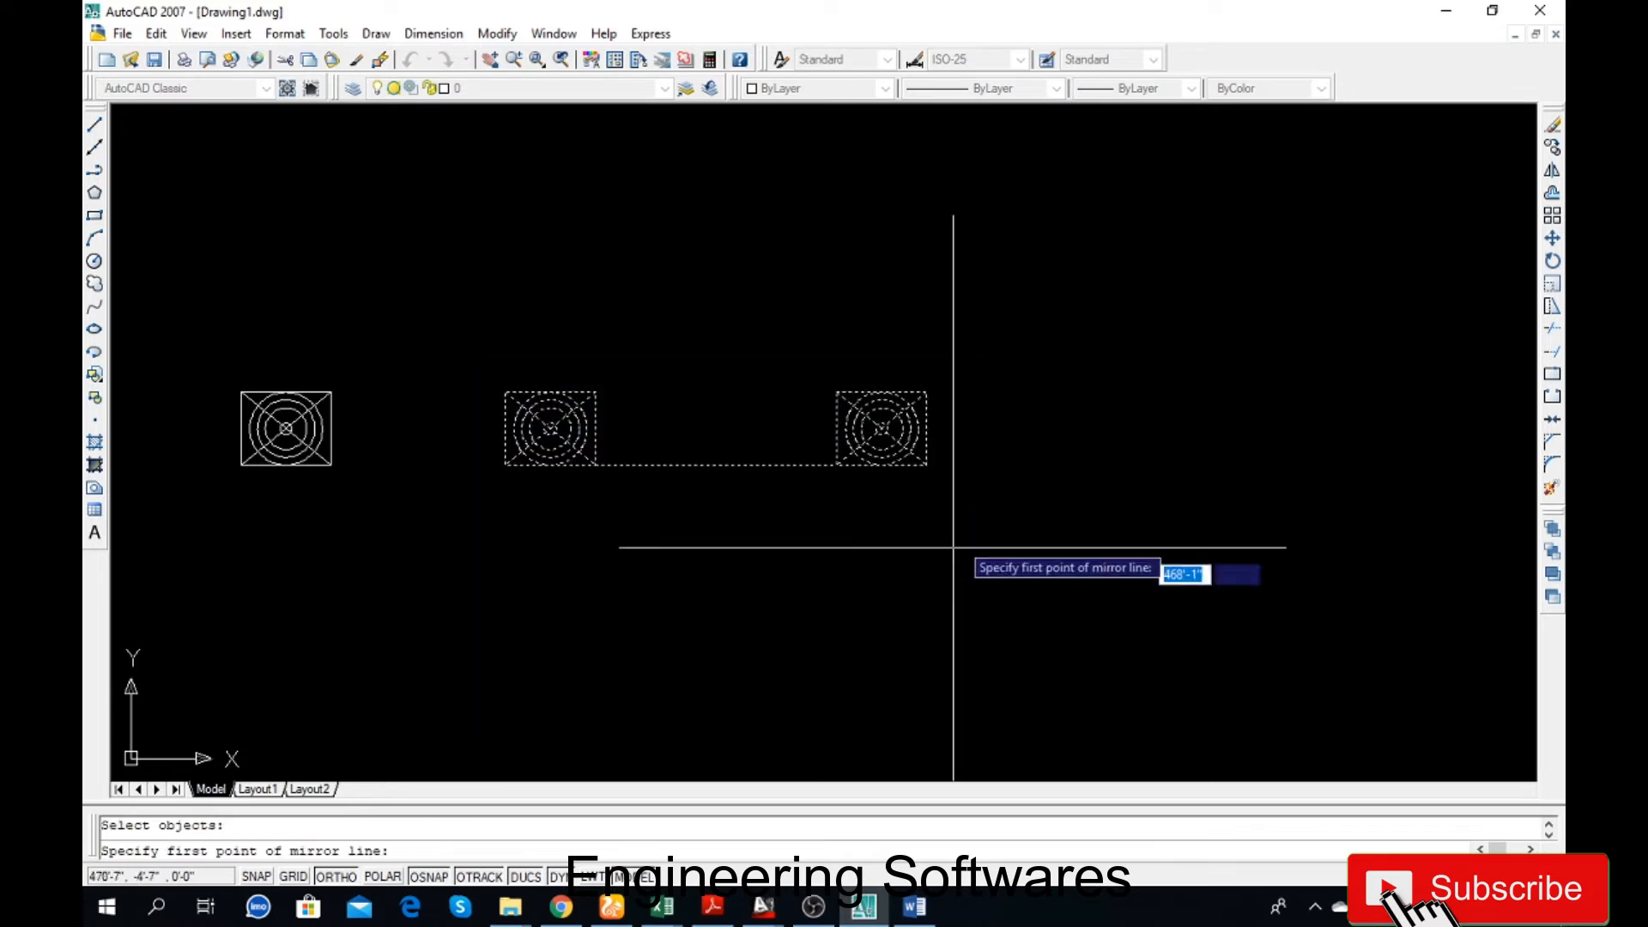
pyautogui.click(975, 476)
pyautogui.click(977, 247)
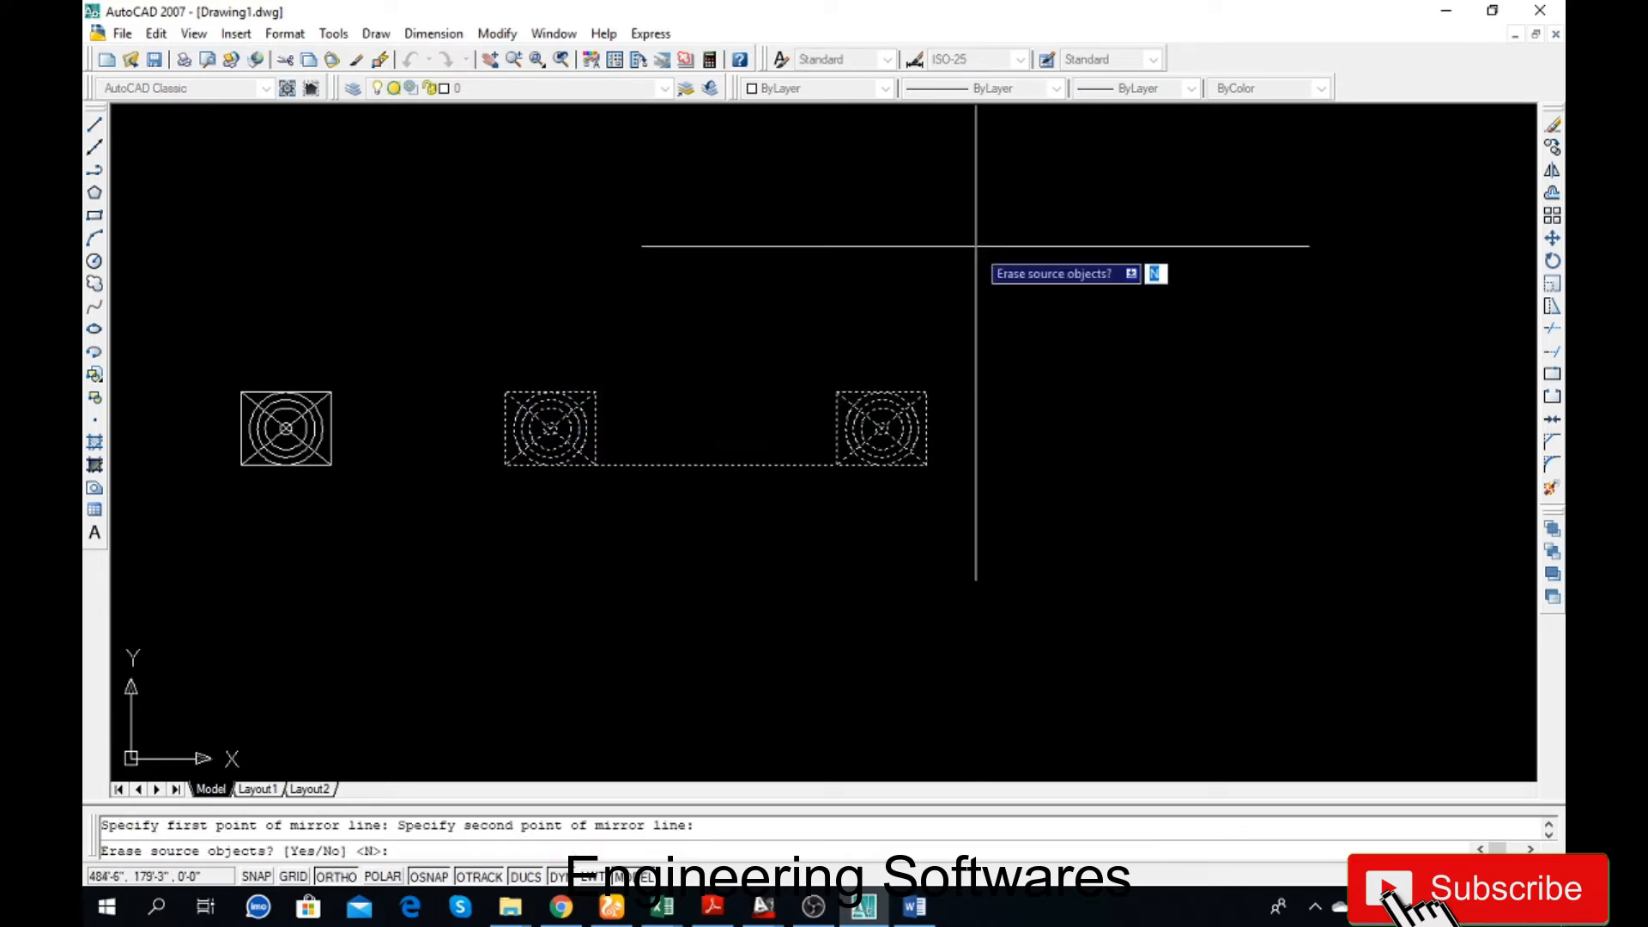
pyautogui.press('Return')
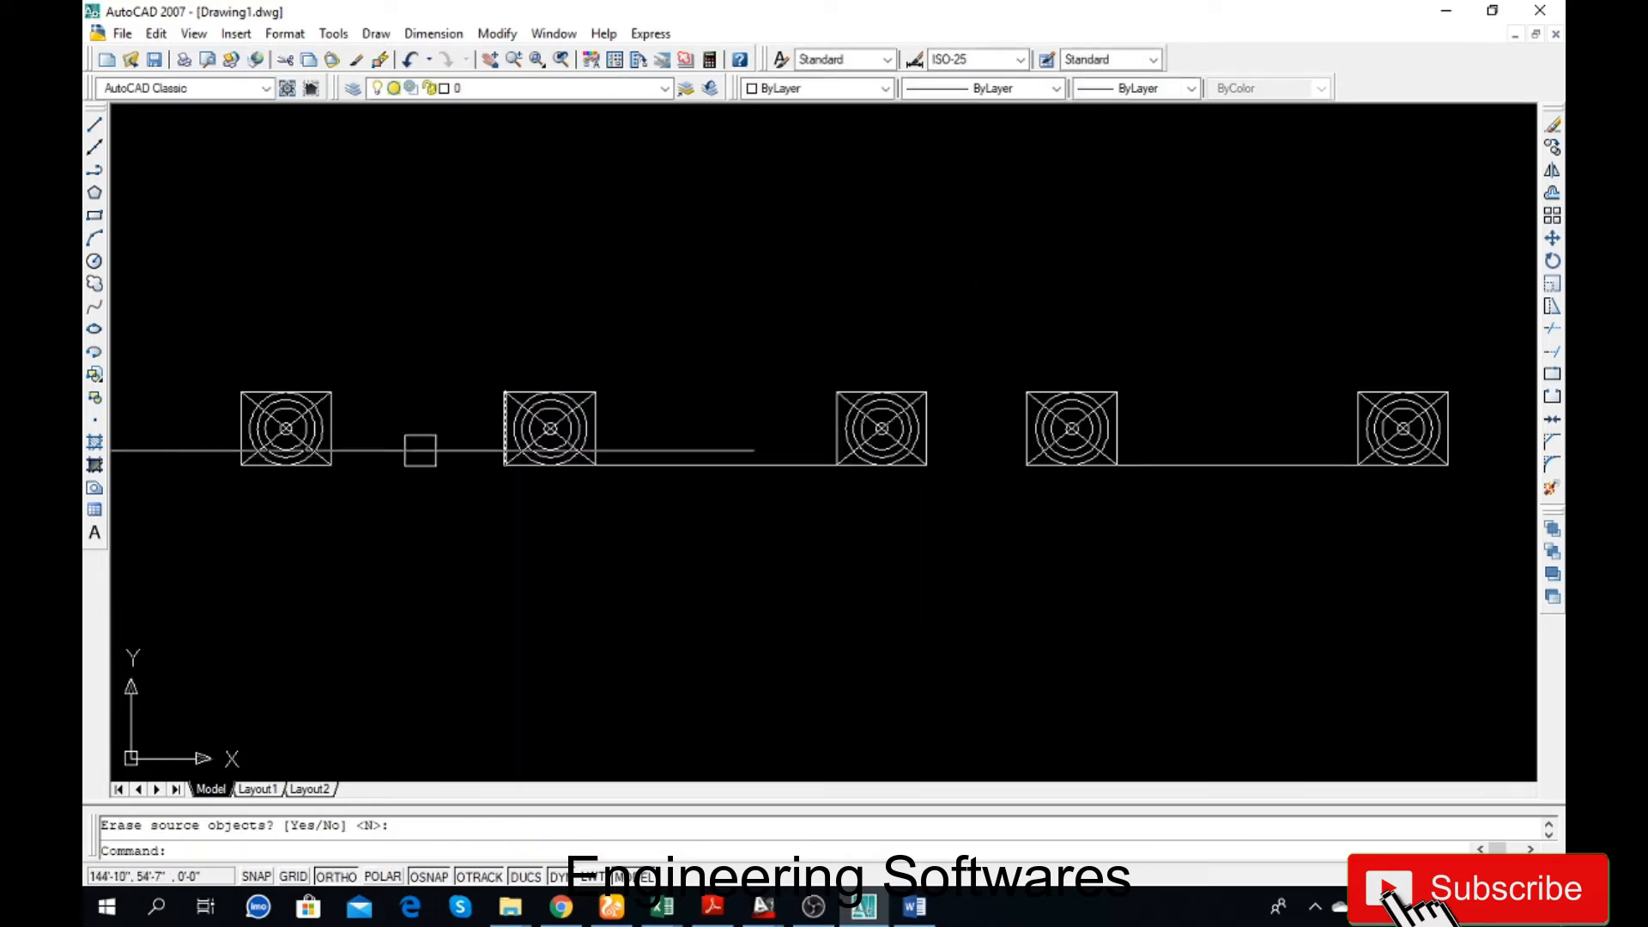
# - Erase the original joined pair of figures and its connecting line in the middle of the row
pyautogui.scroll(-1, 341, 431)
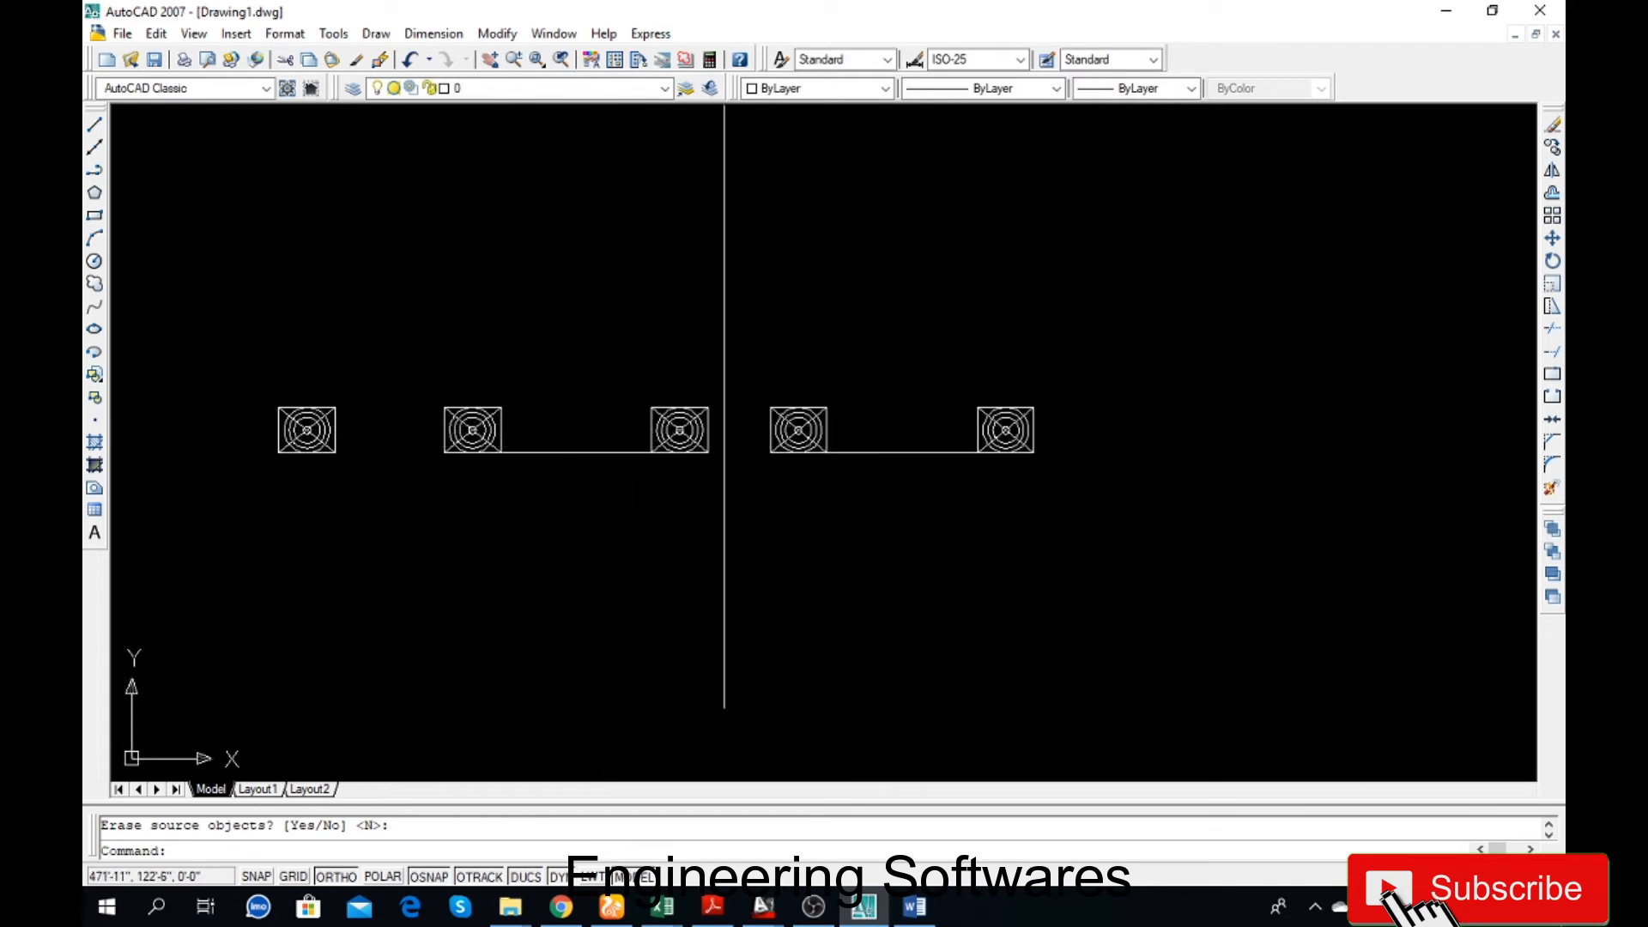
pyautogui.click(739, 357)
pyautogui.click(432, 558)
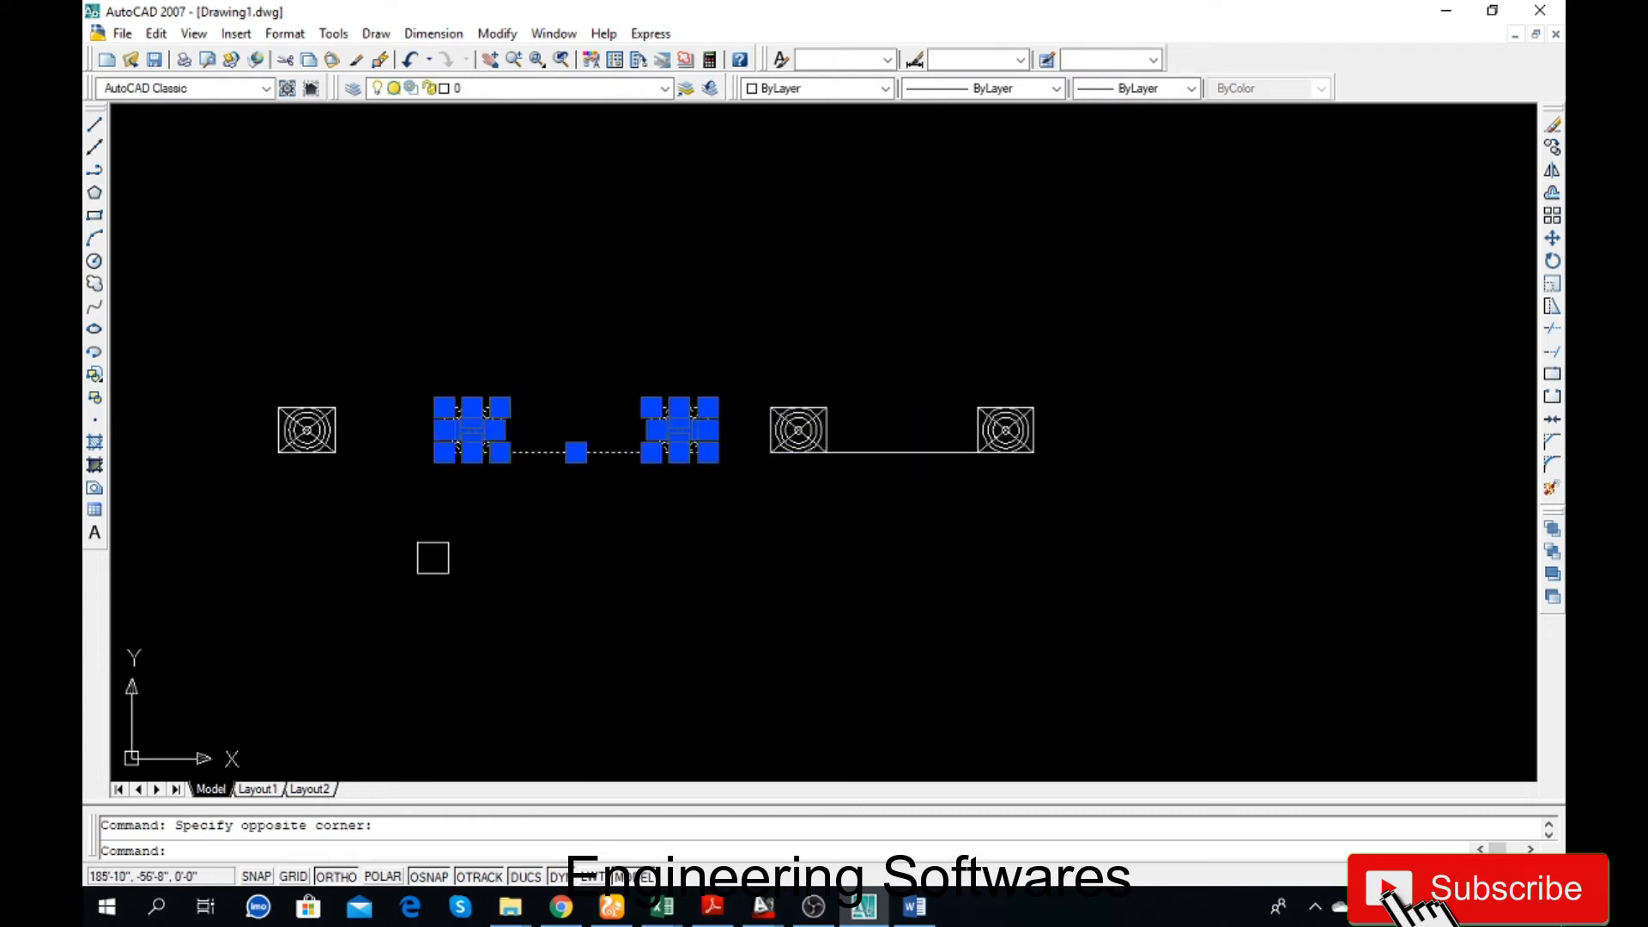
pyautogui.press('Delete')
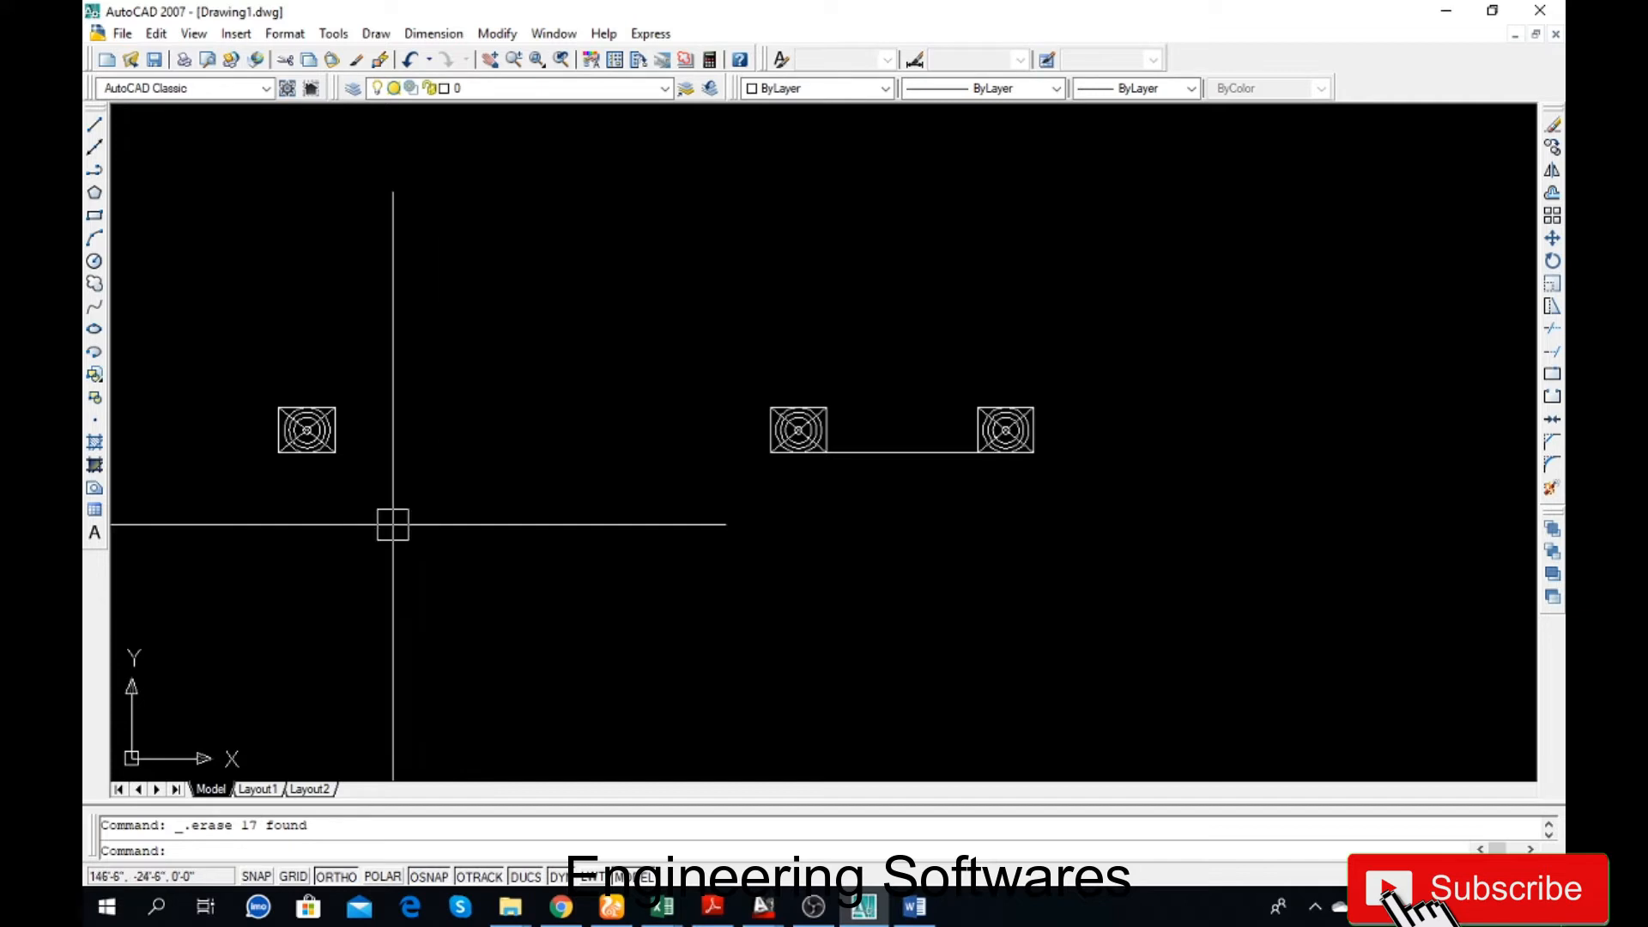
# - Mirror the leftmost figure across a vertical line through the connecting line's midpoint, erasing the source objects
pyautogui.write('m')
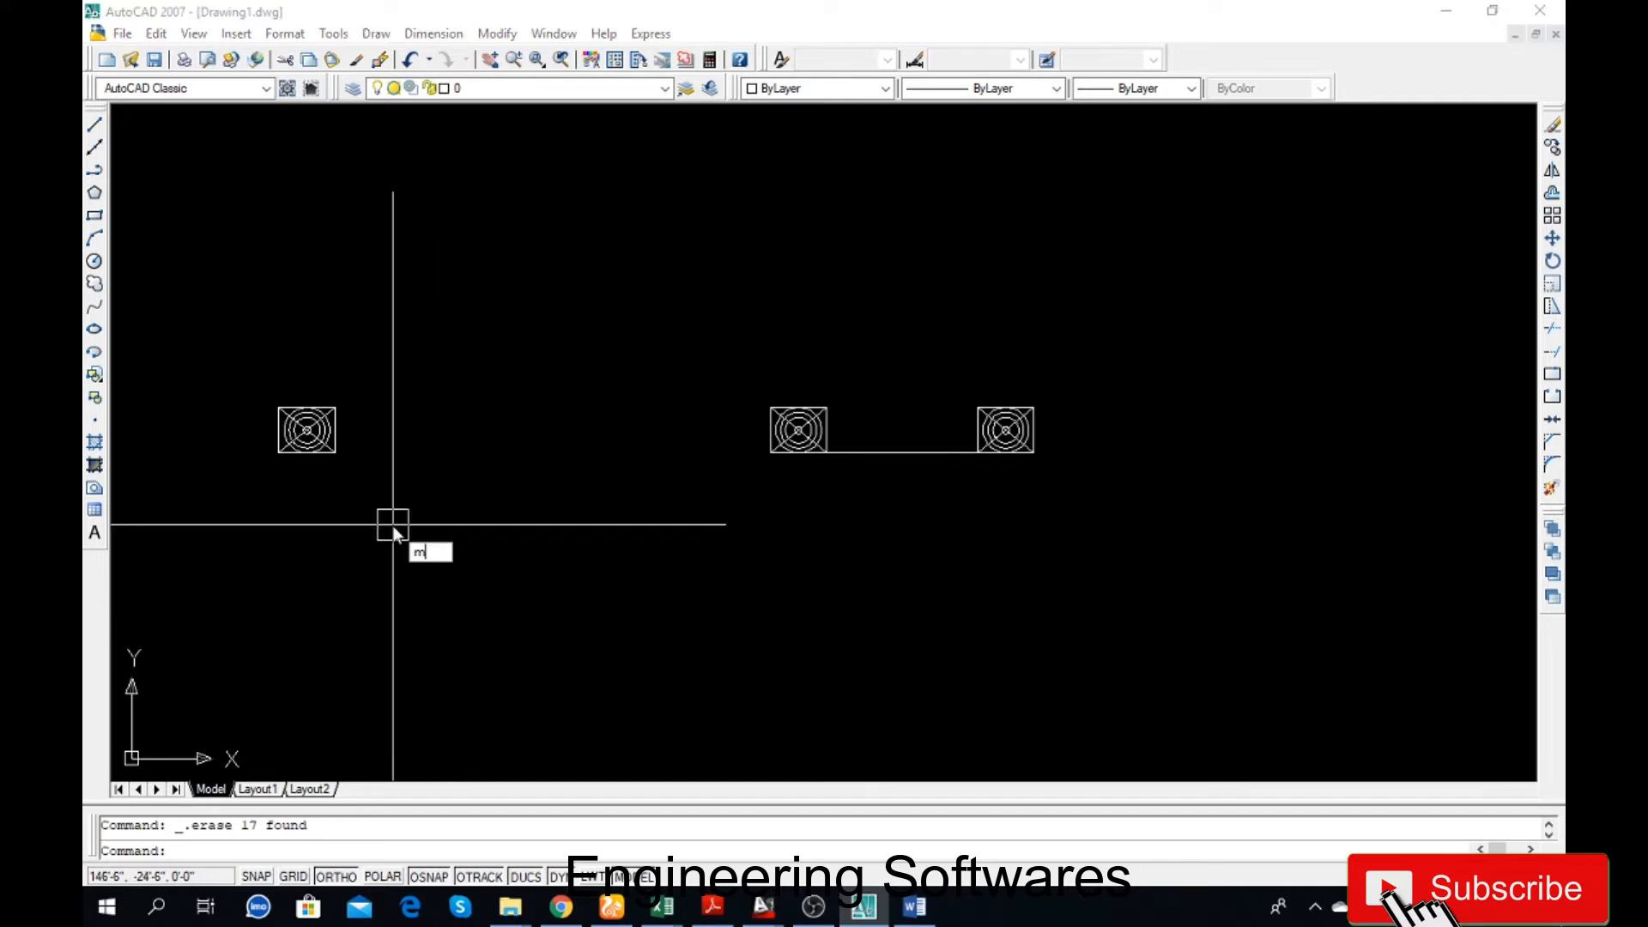
pyautogui.write('i')
pyautogui.press('Return')
pyautogui.click(392, 386)
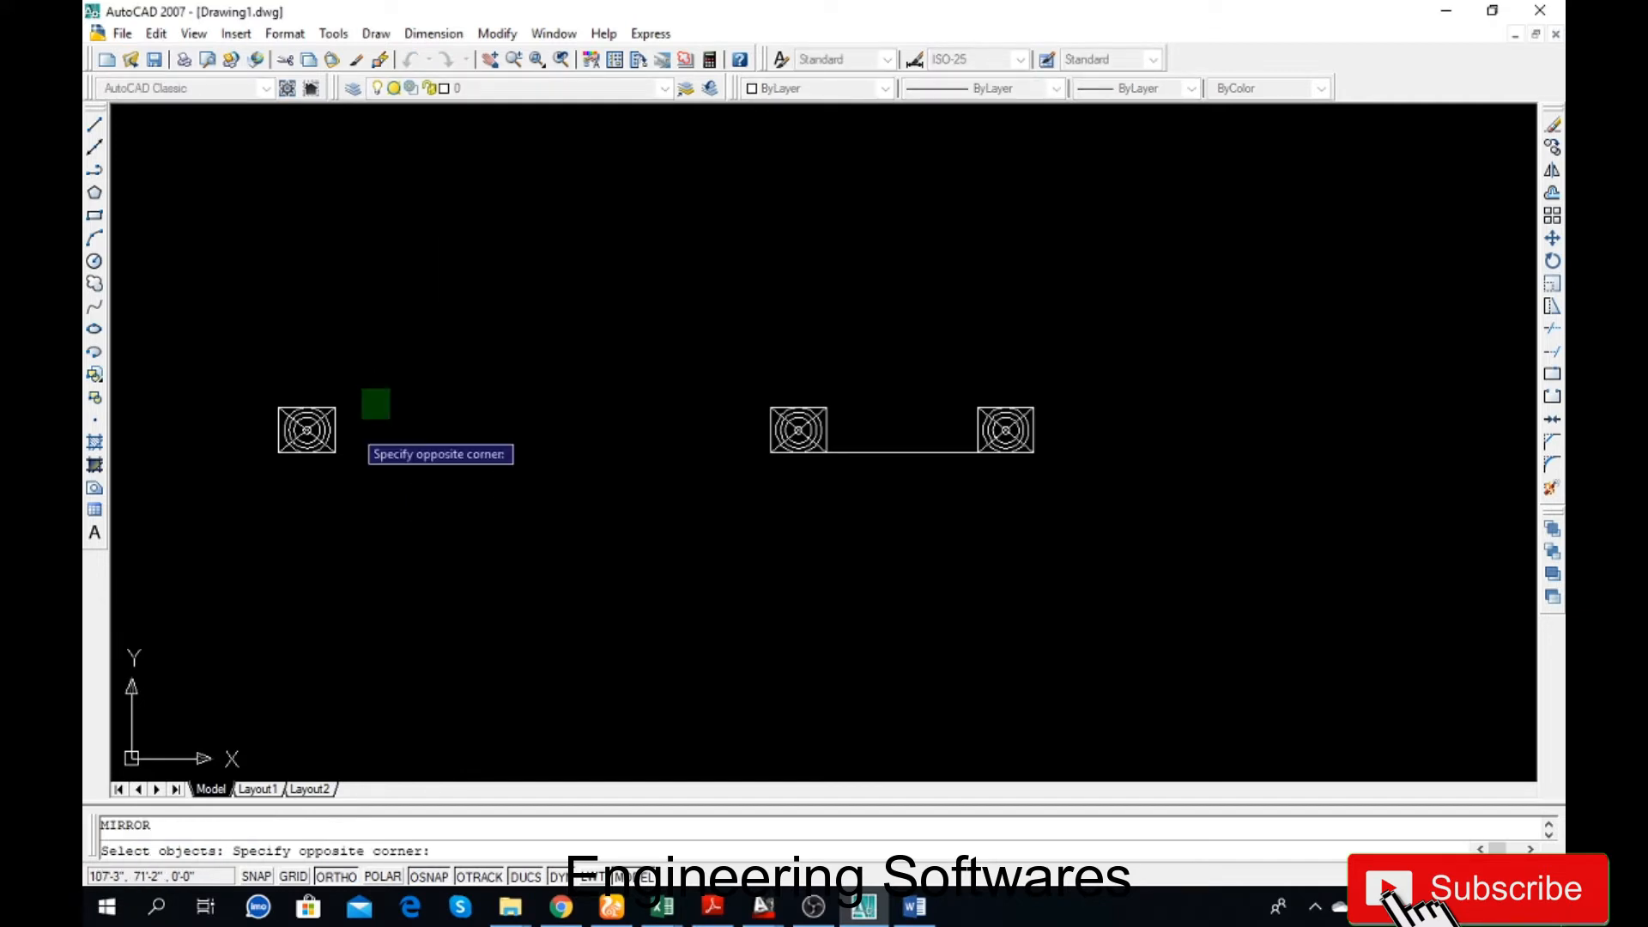
pyautogui.click(260, 512)
pyautogui.press('Return')
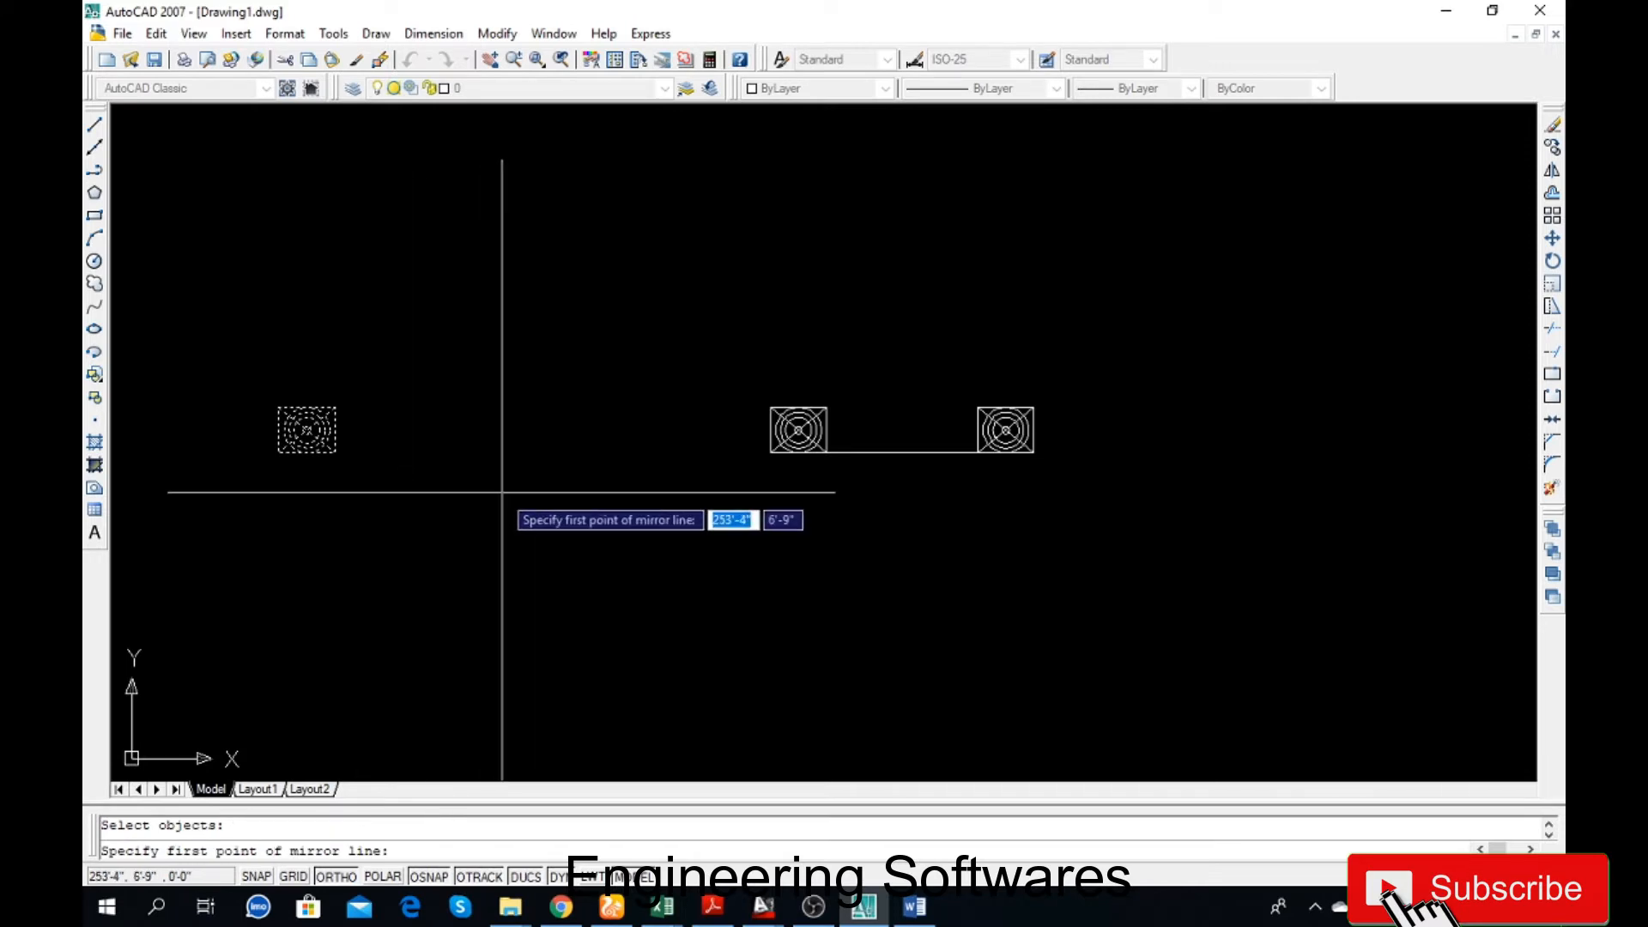
pyautogui.click(903, 452)
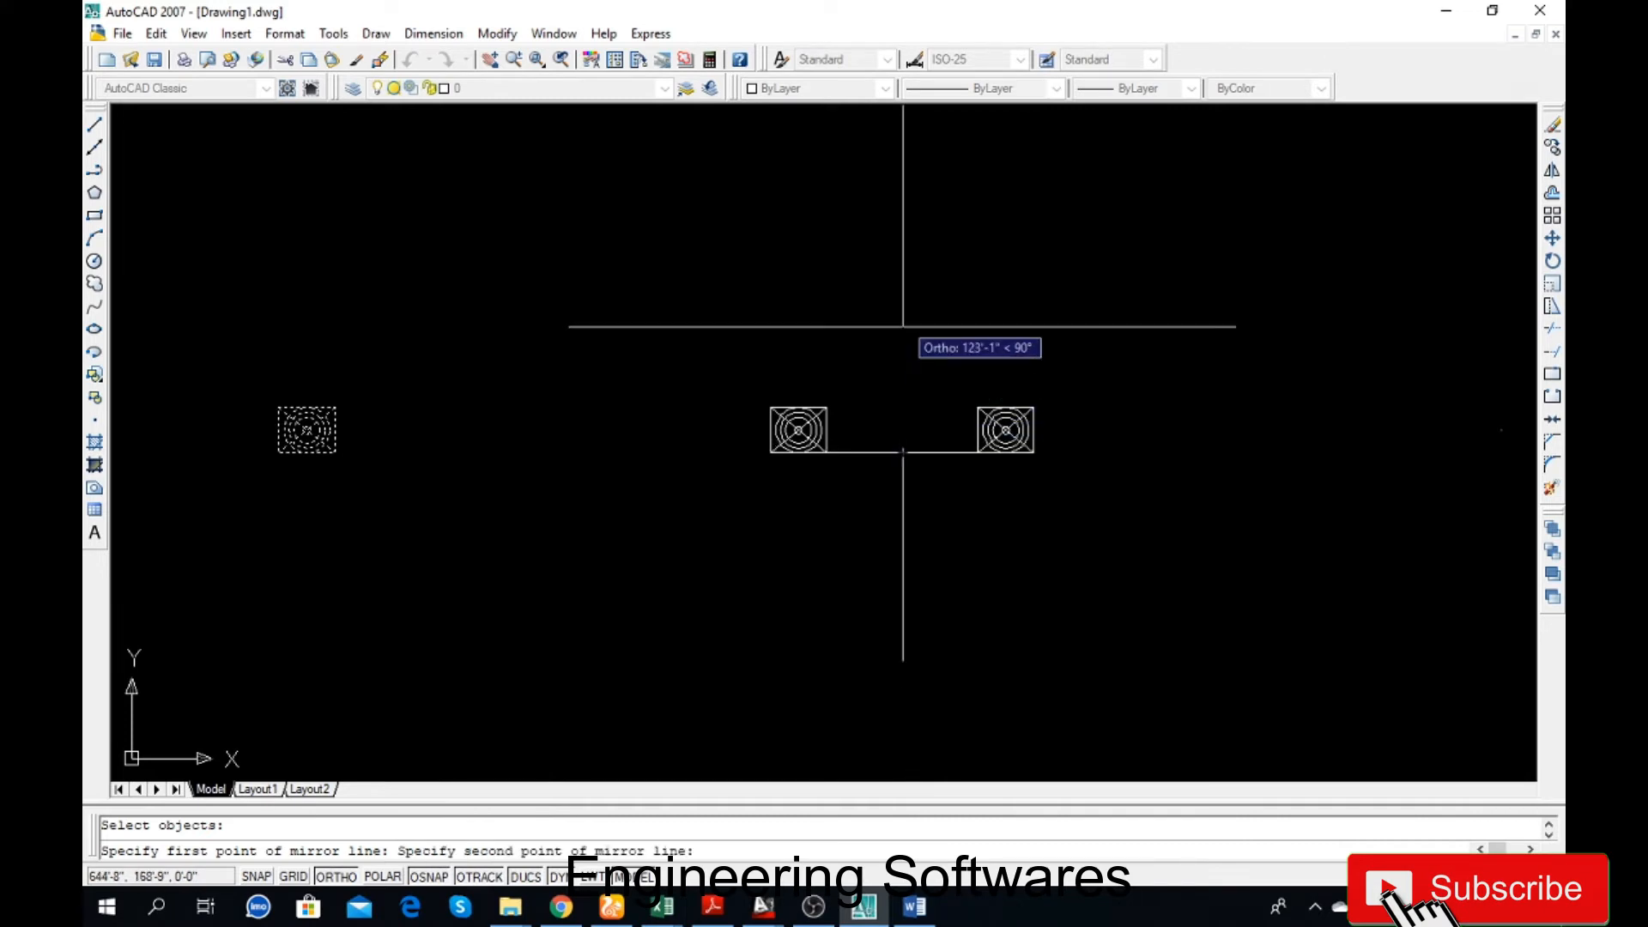
pyautogui.click(899, 269)
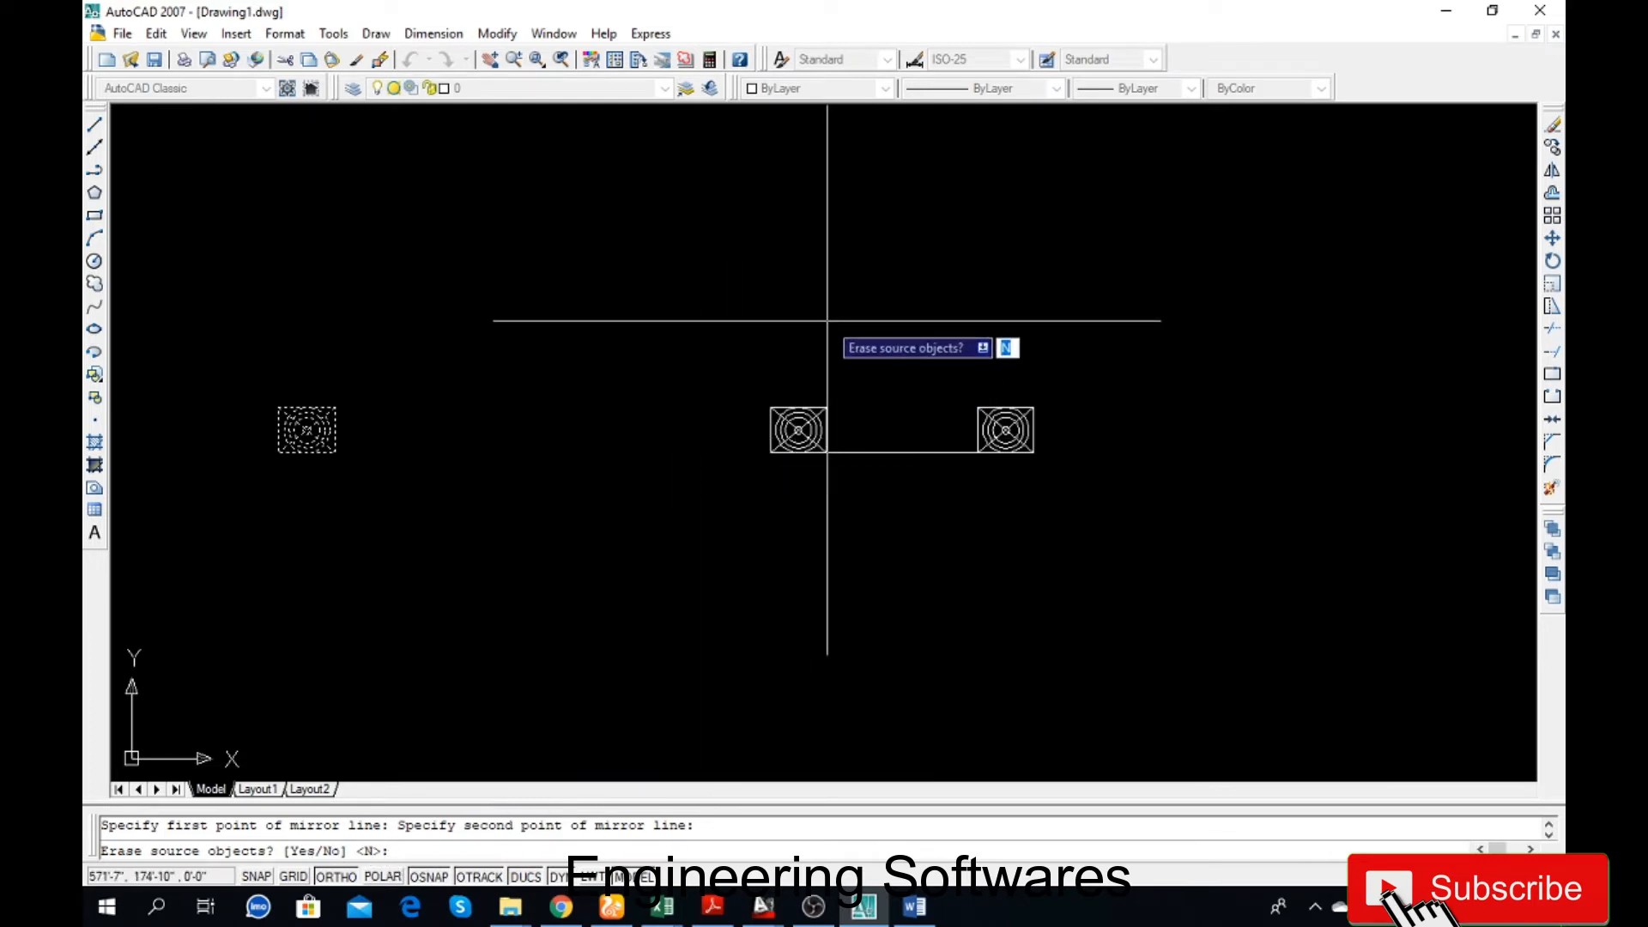
pyautogui.write('y')
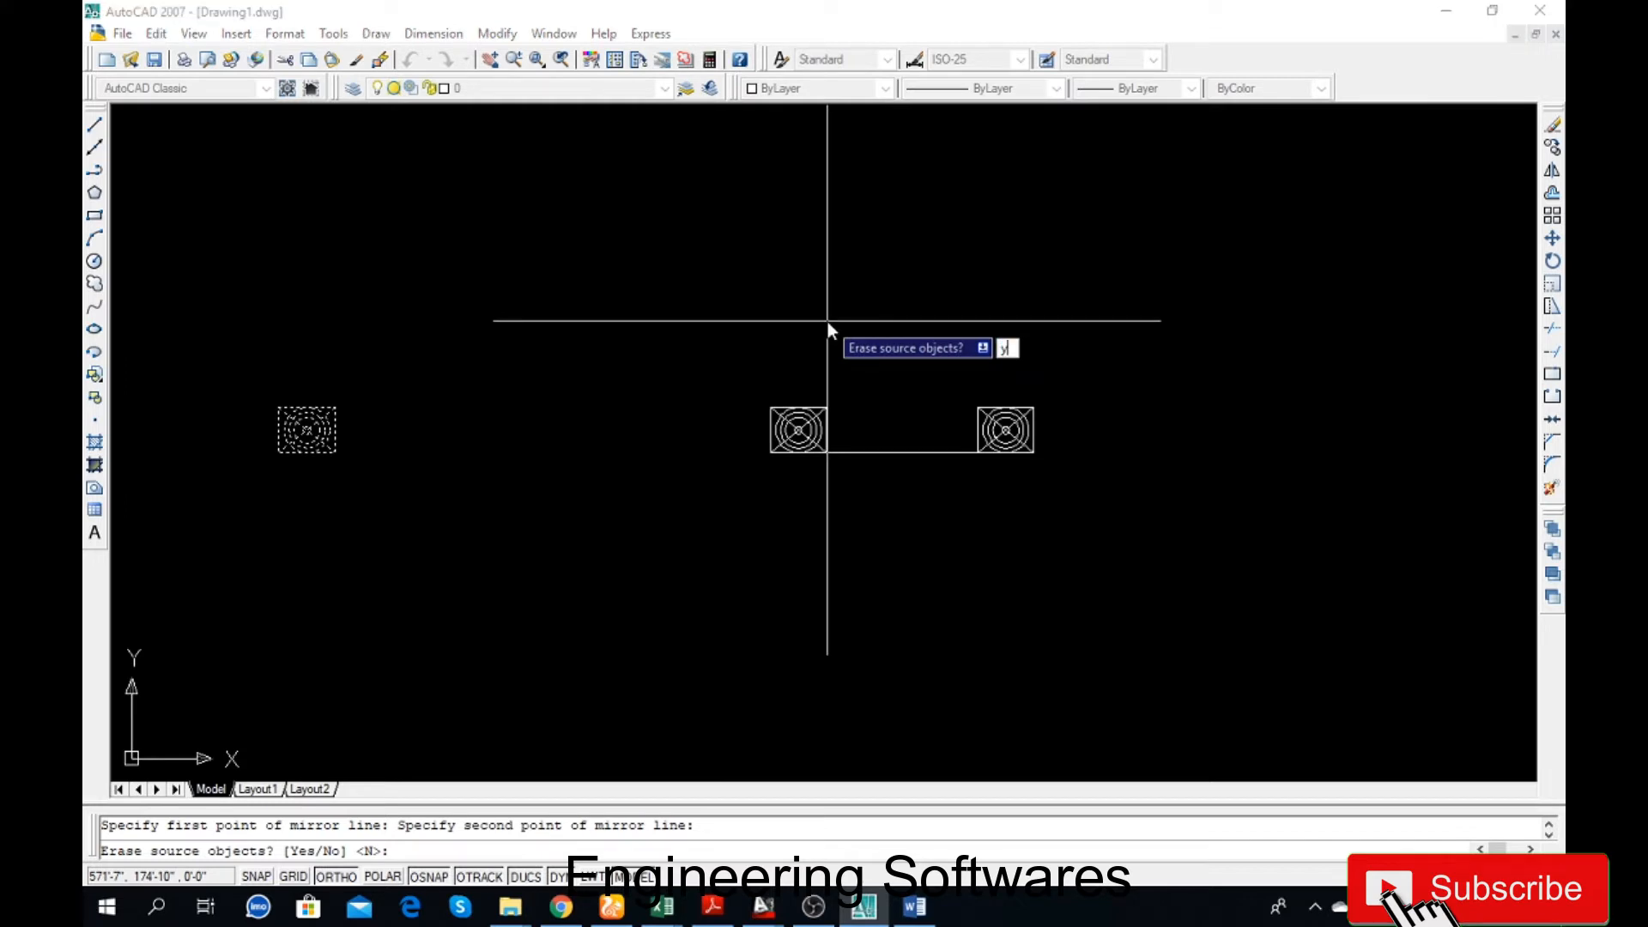
pyautogui.press('Return')
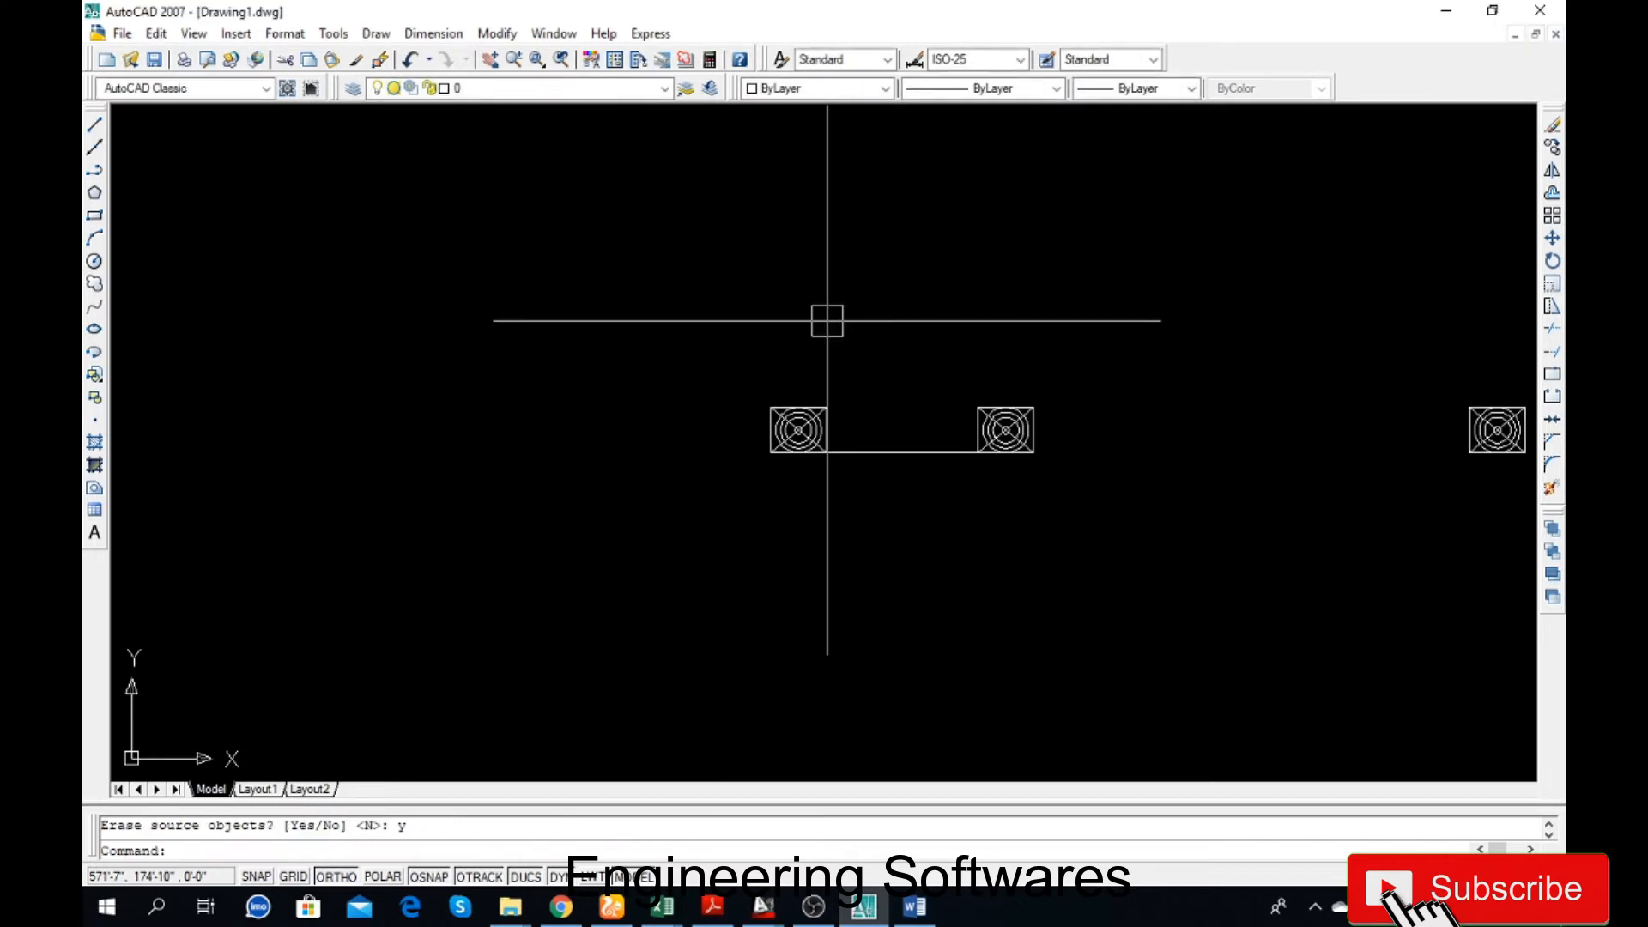
pyautogui.scroll(-1, 534, 369)
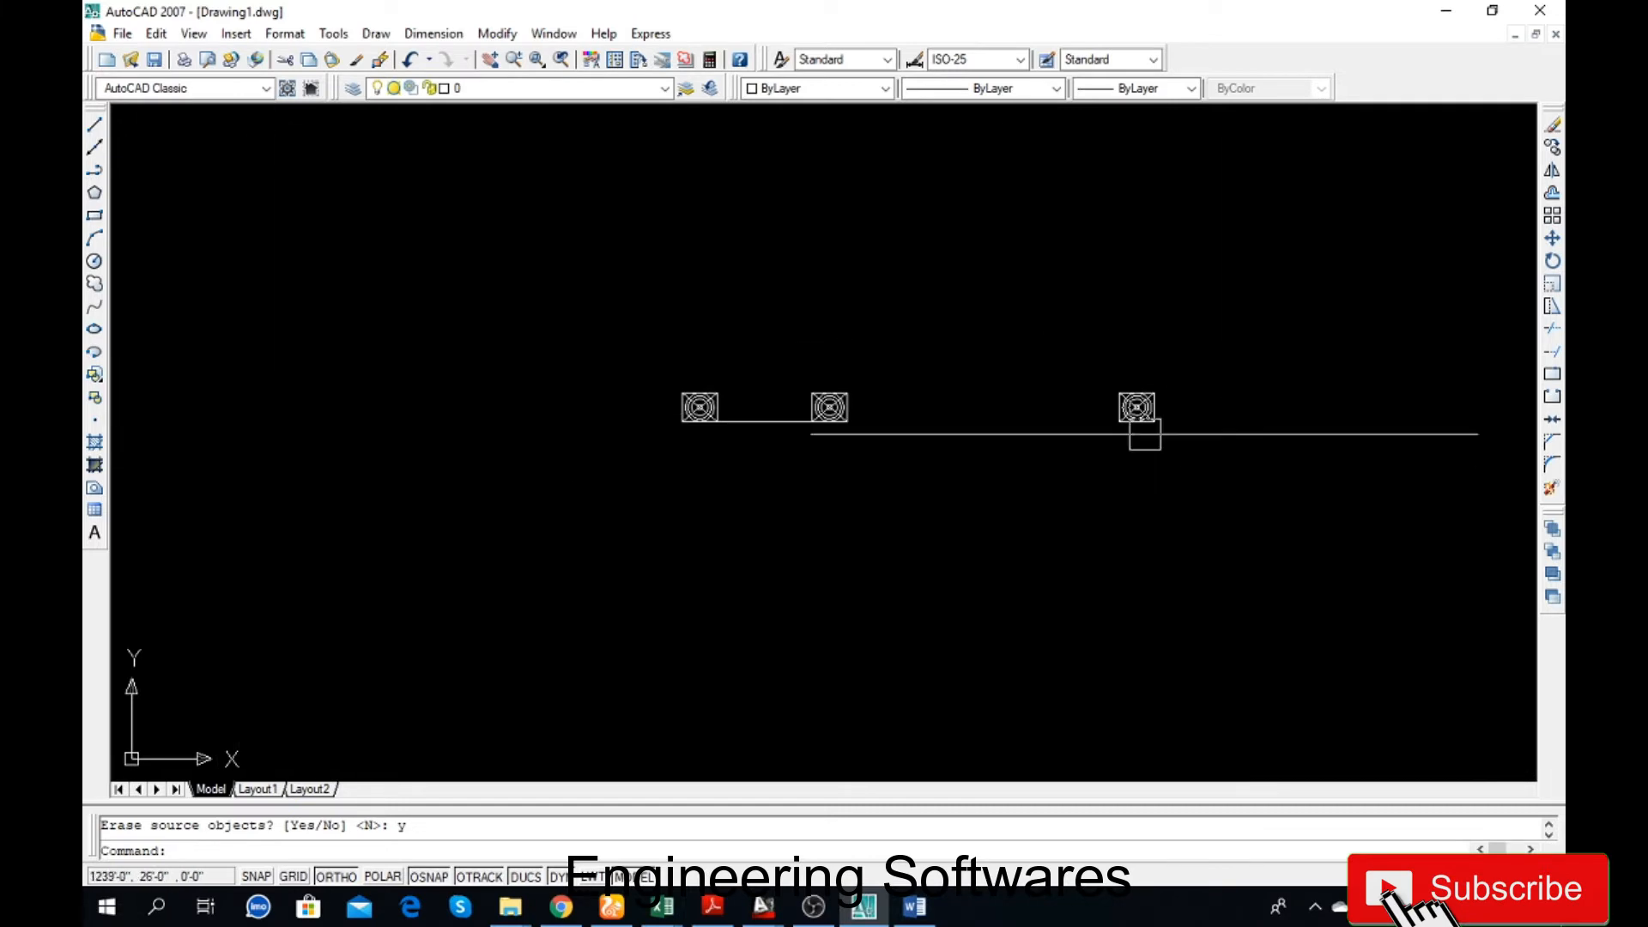
# - Undo the last mirror of the single figure
pyautogui.hotkey('ctrl', 'z')
pyautogui.hotkey('ctrl', 'z')
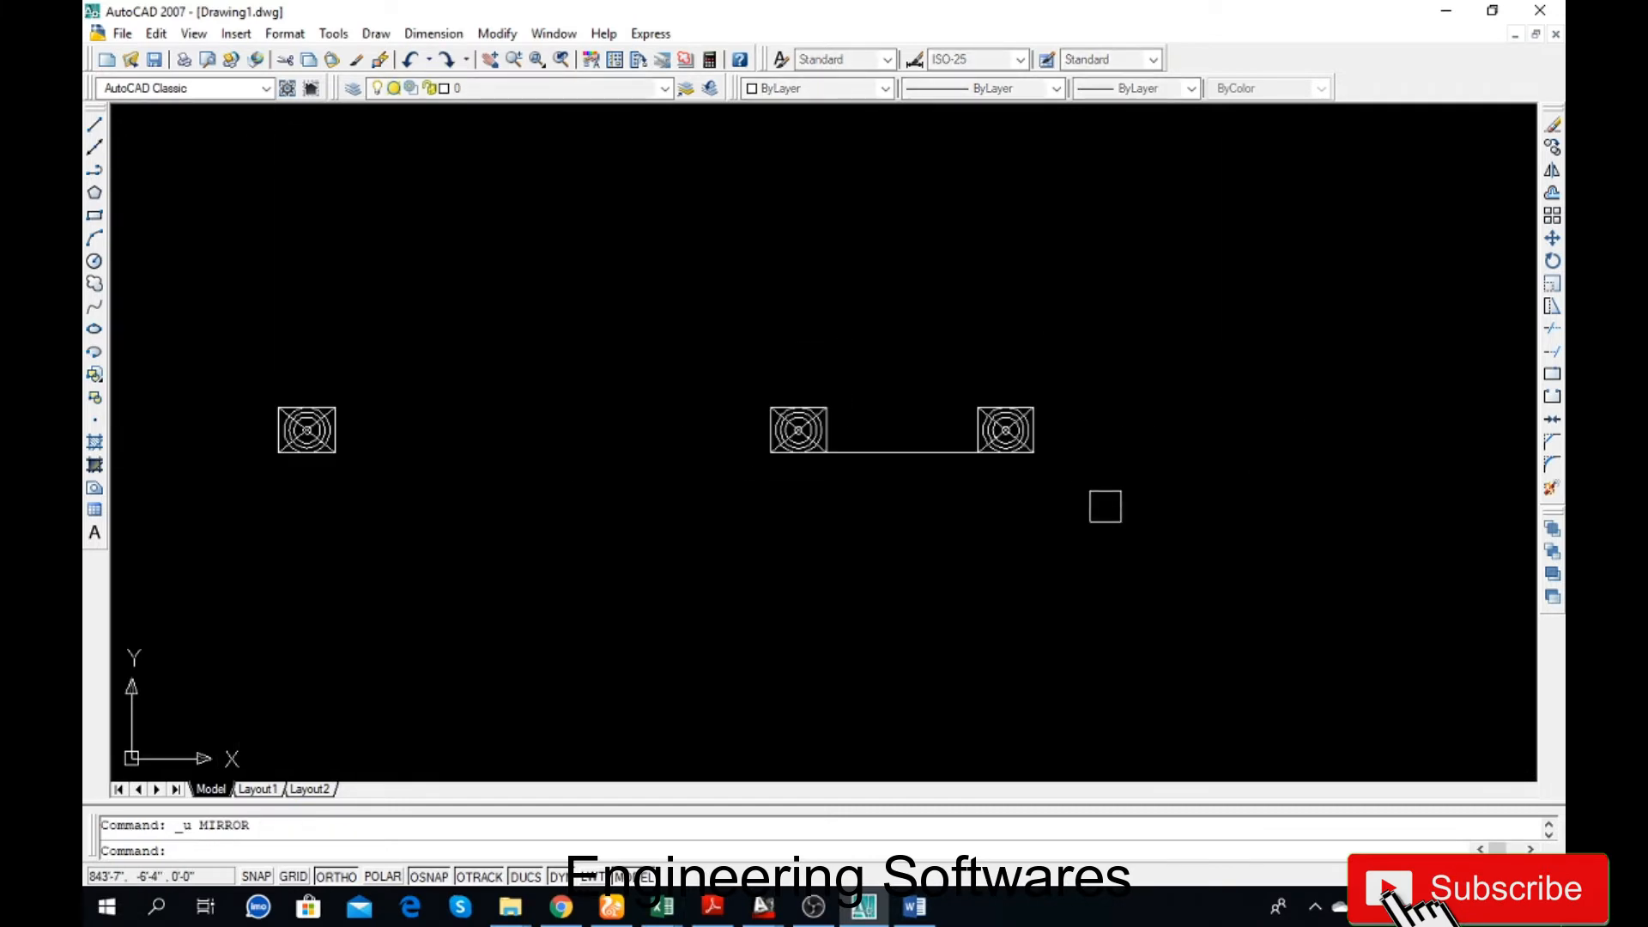
# - Mirror the single figure to the other side of the joined pair about the connecting line's midpoint, erasing the source objects
pyautogui.write('m')
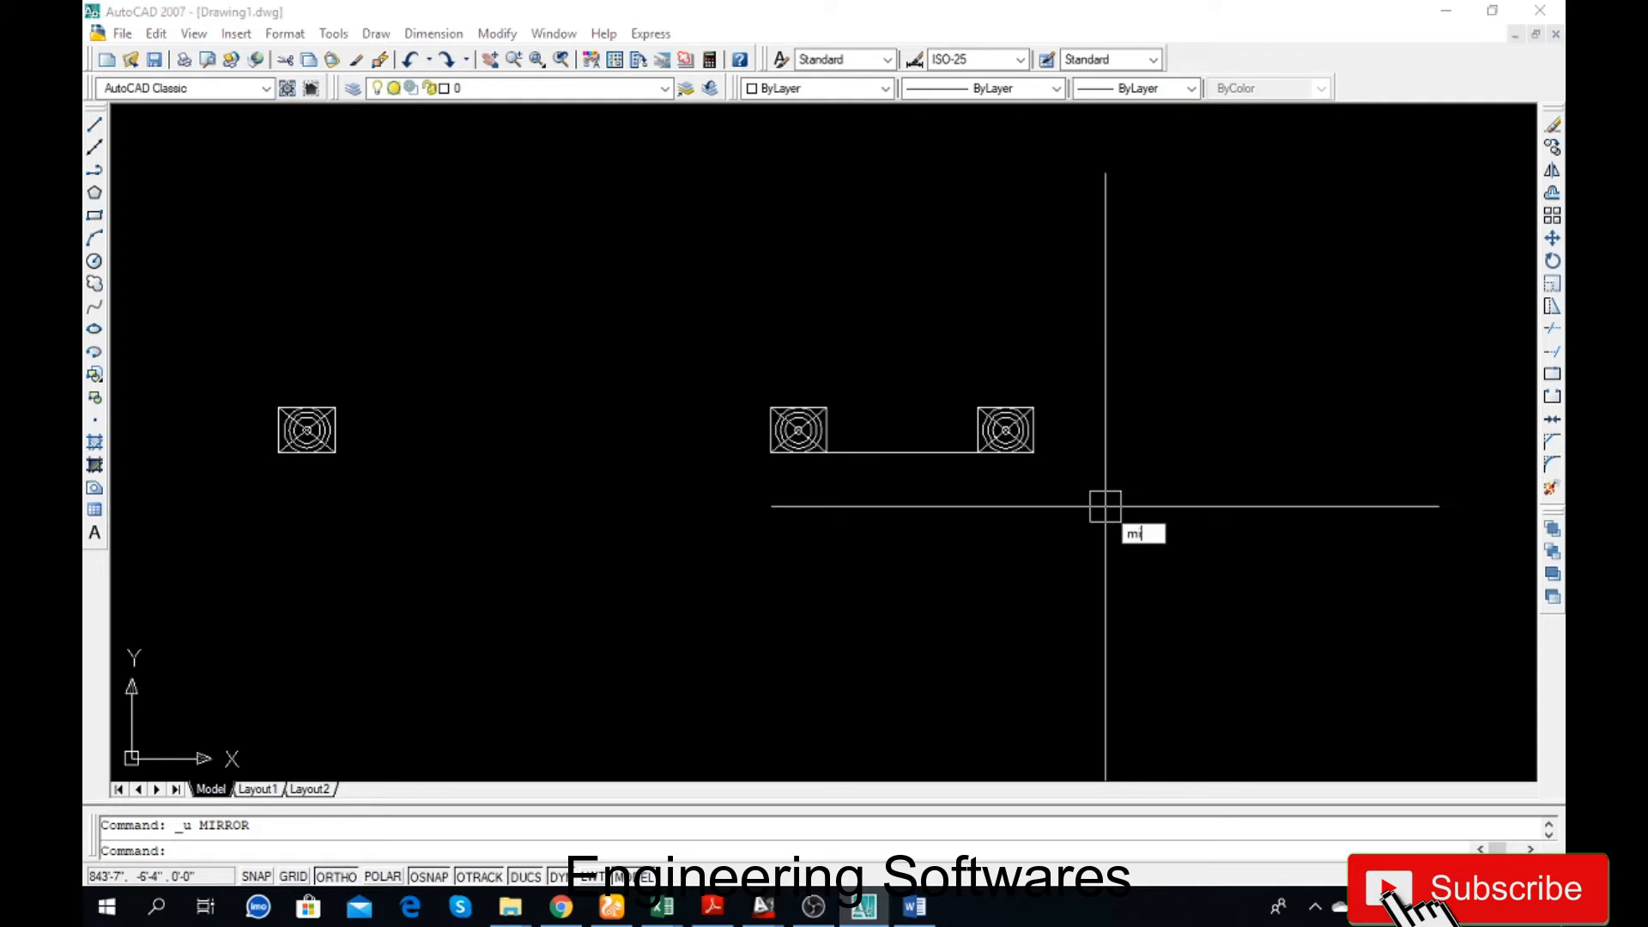
pyautogui.write('i')
pyautogui.press('Return')
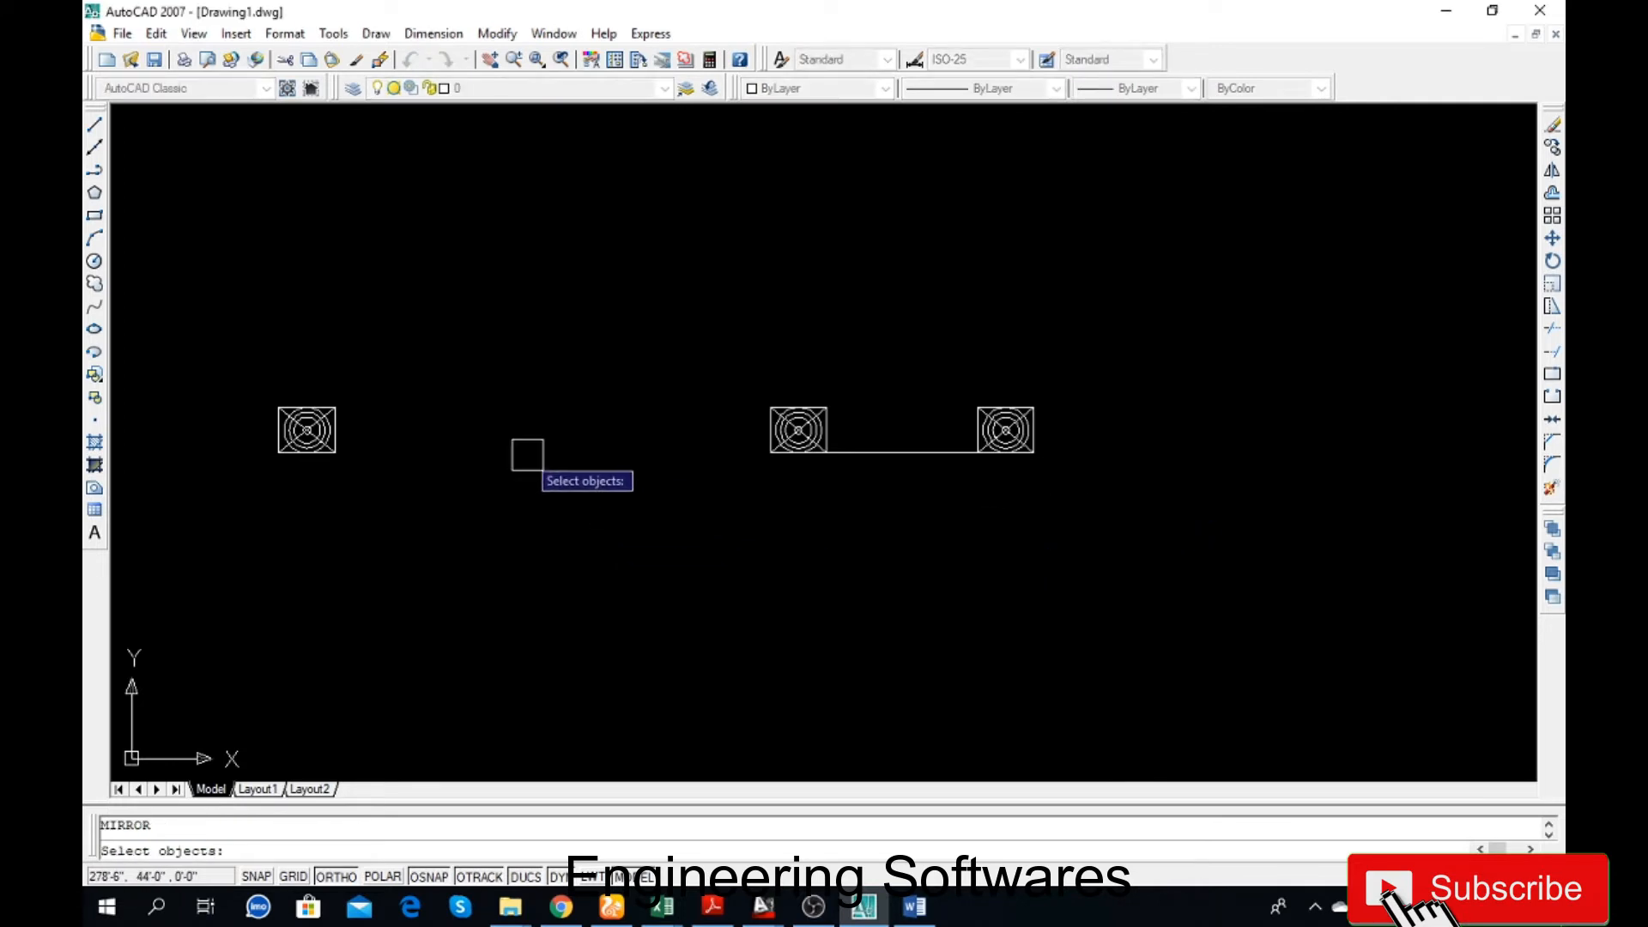
pyautogui.click(221, 525)
pyautogui.press('Return')
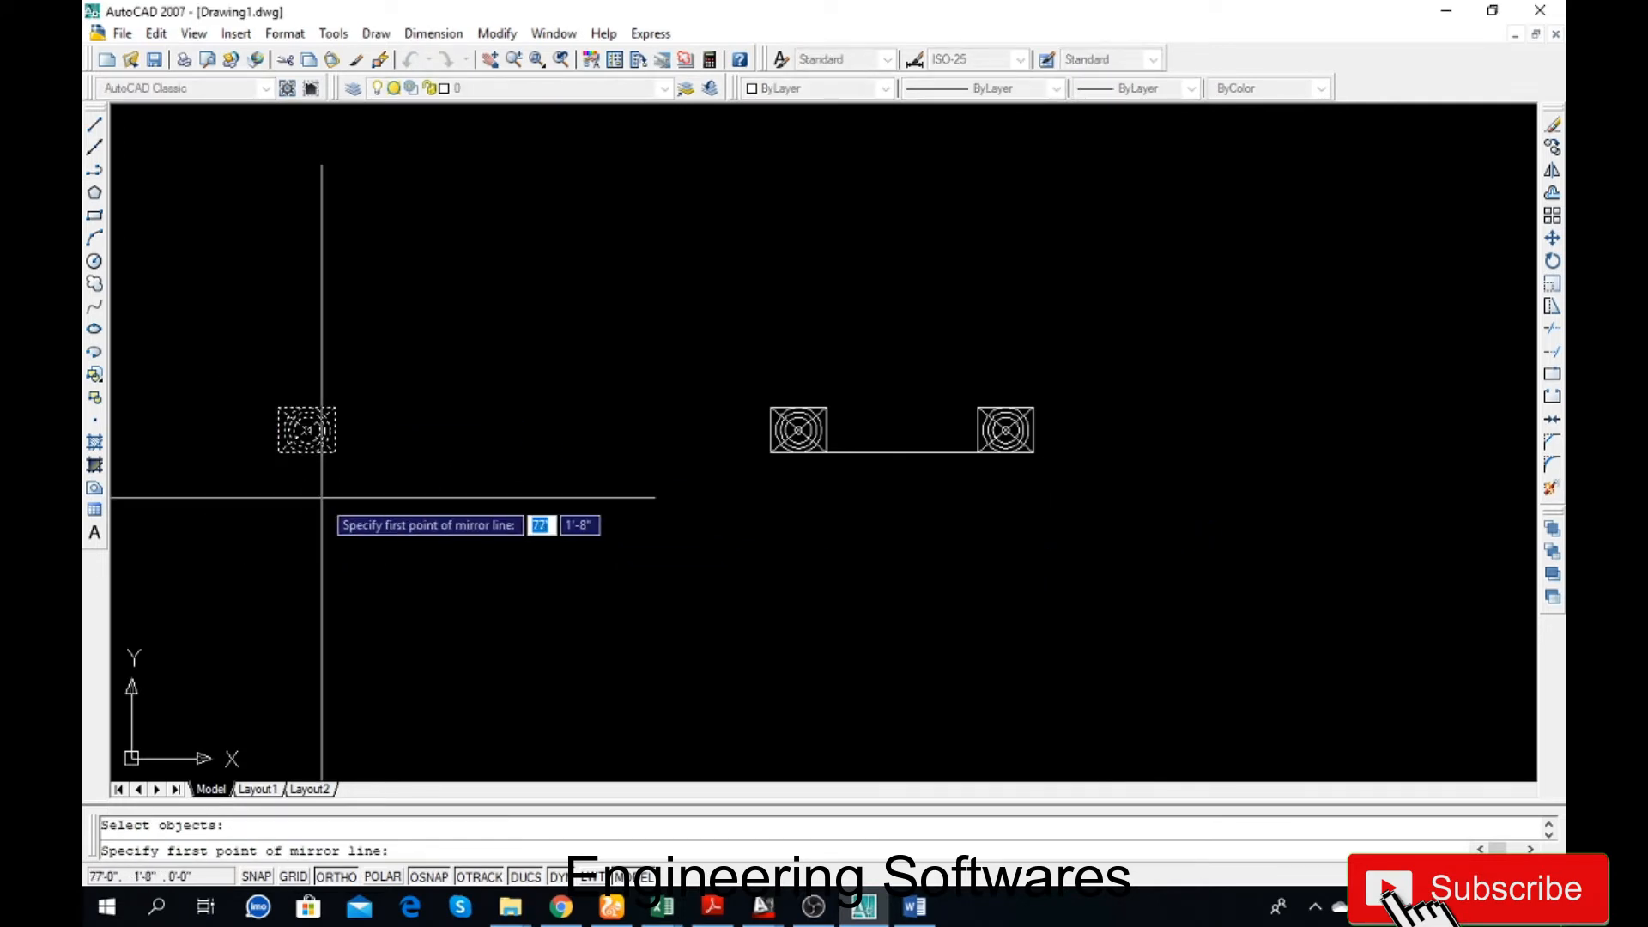
pyautogui.click(902, 454)
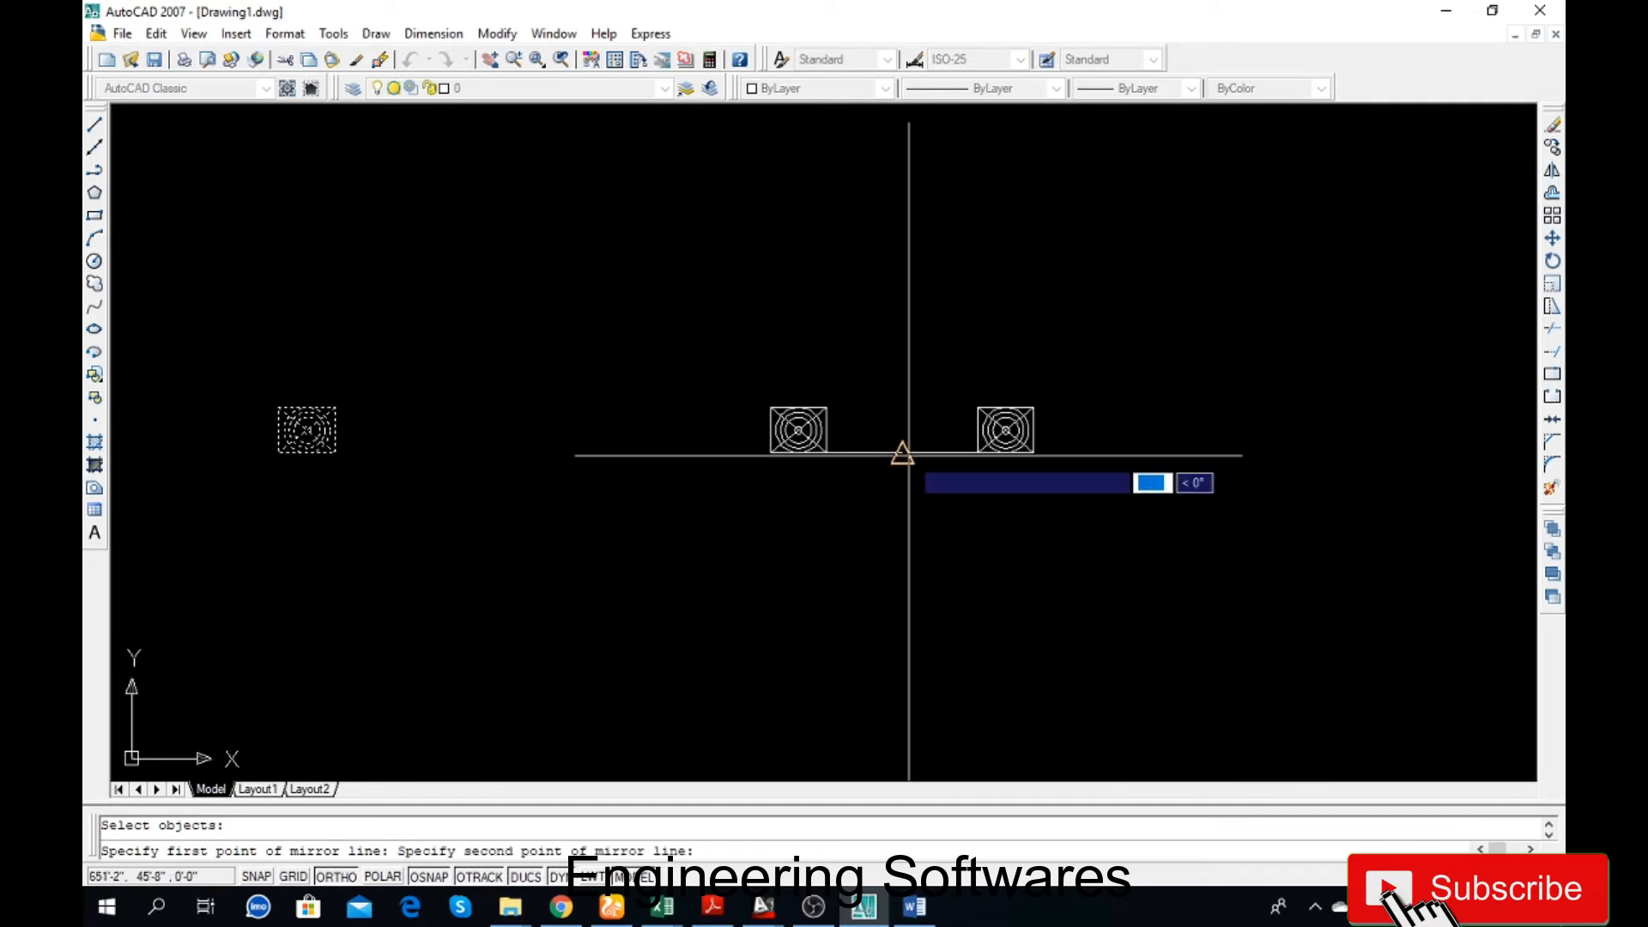
pyautogui.click(904, 229)
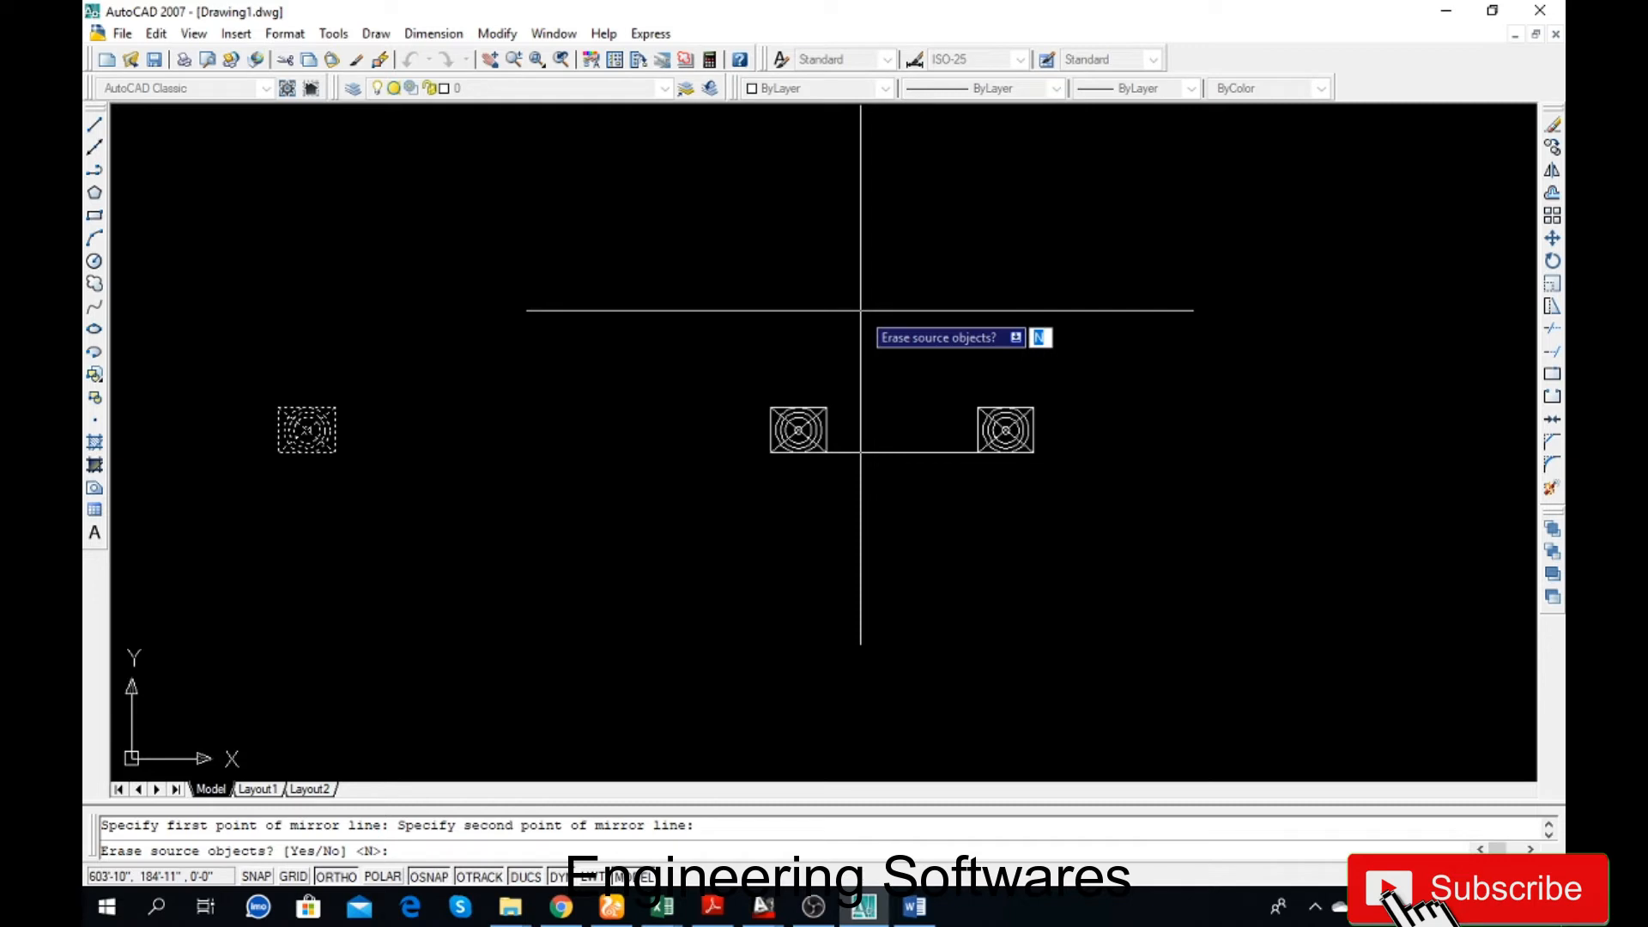
pyautogui.write('y')
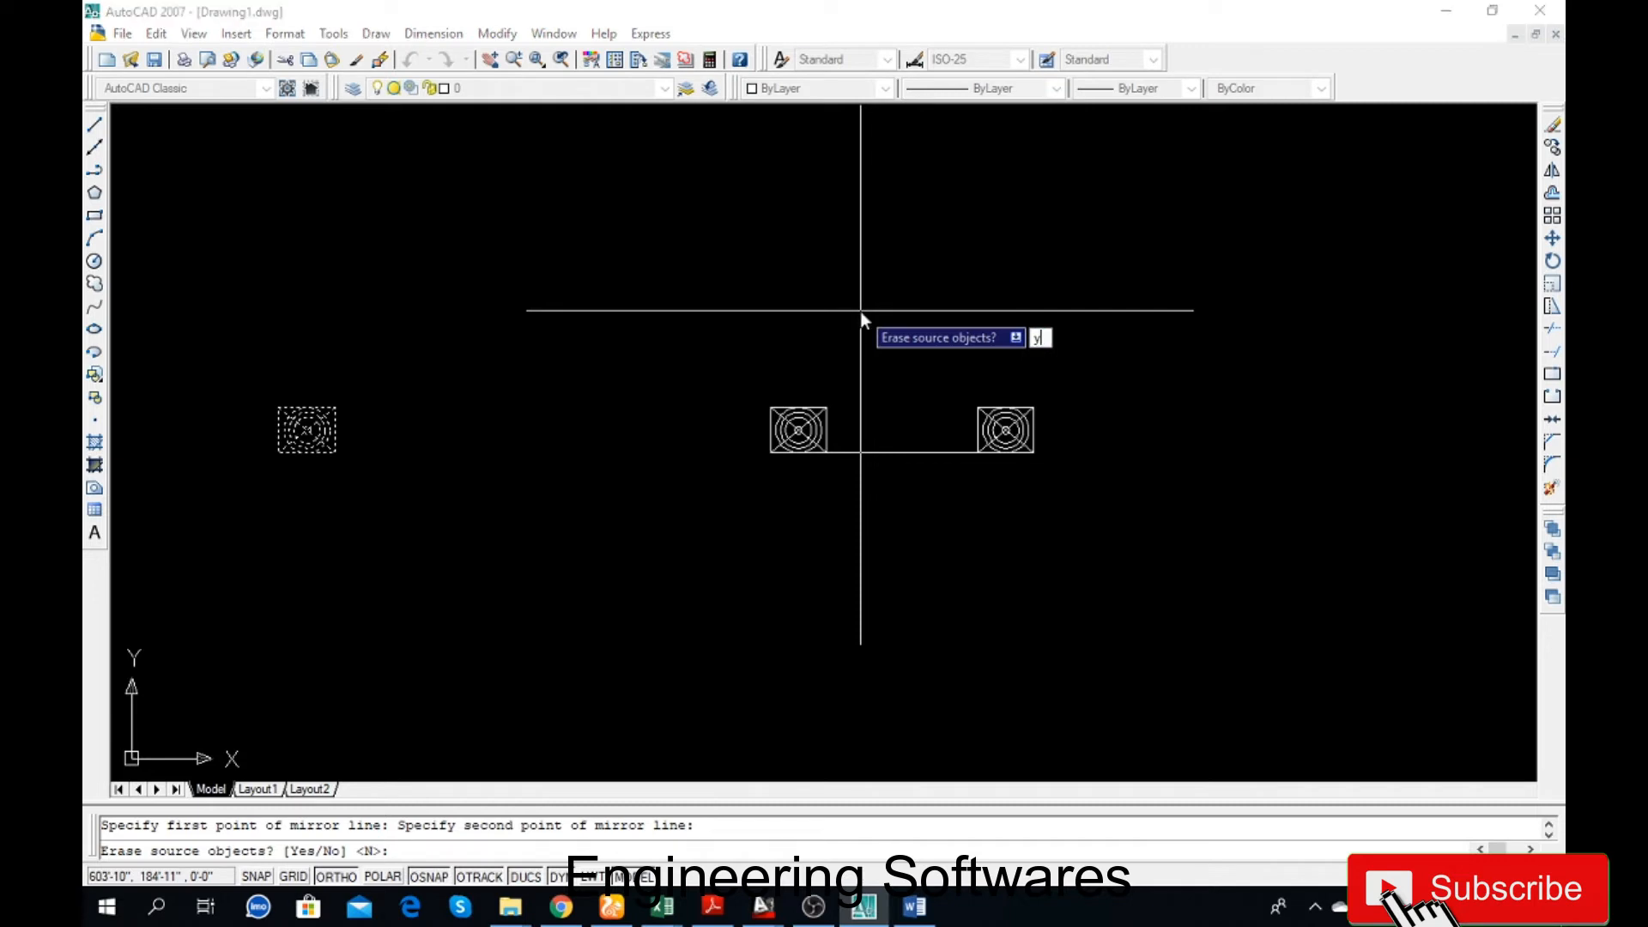
pyautogui.press('Return')
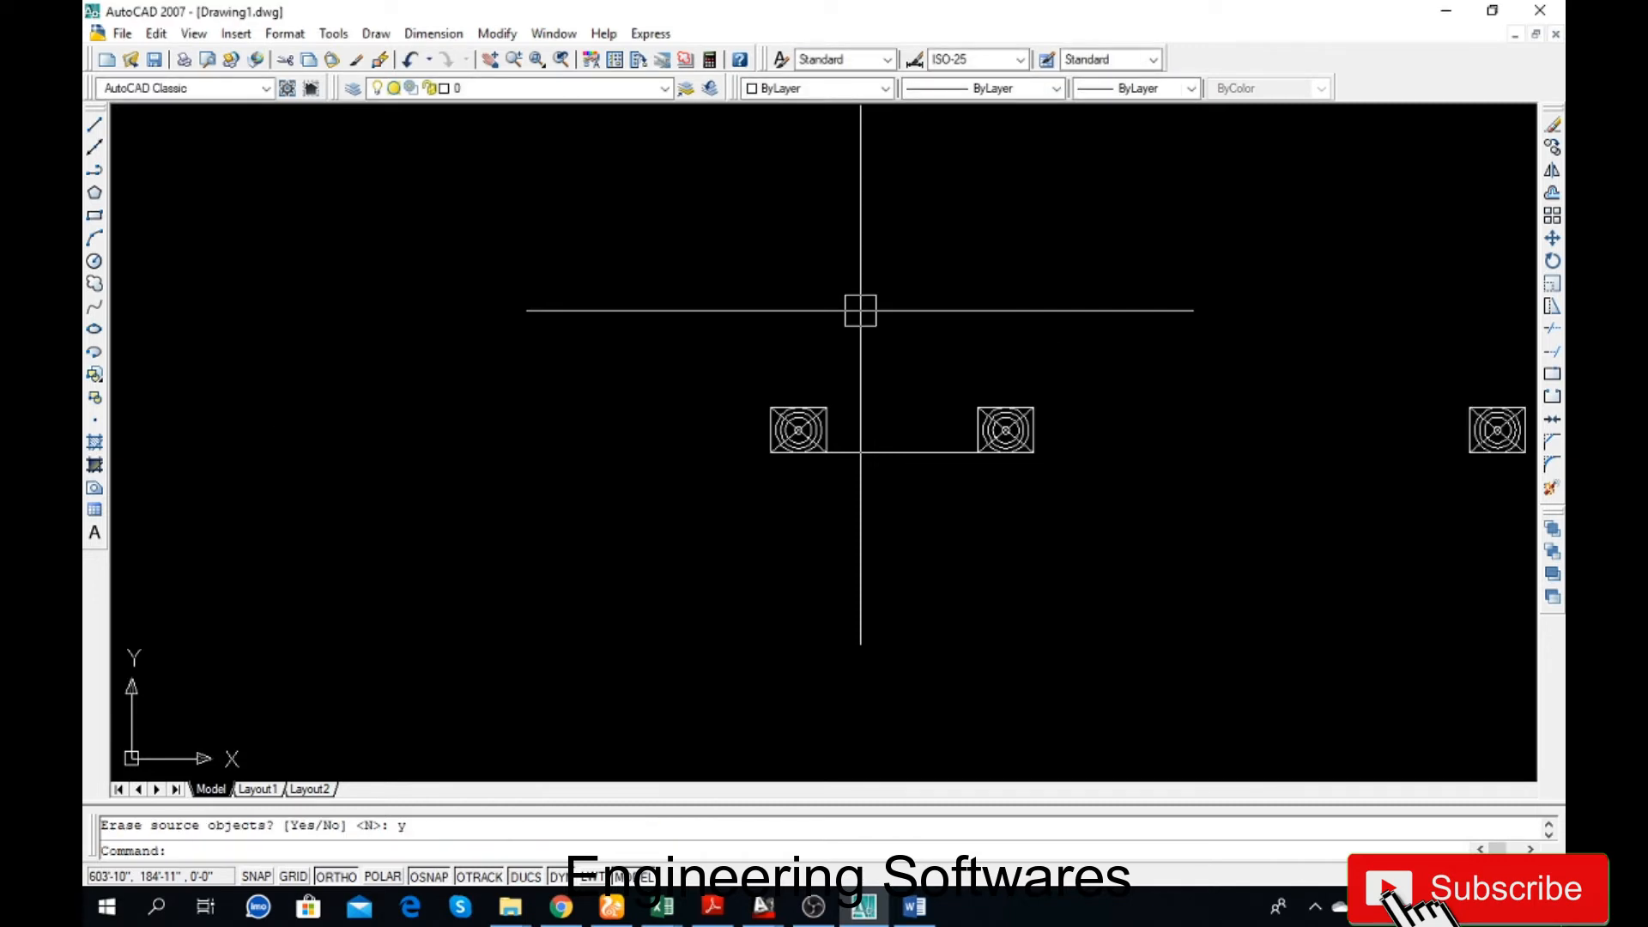
# - Mirror the rightmost figure back across a vertical line through the connecting line's midpoint, keeping the source objects
pyautogui.scroll(-2, 482, 397)
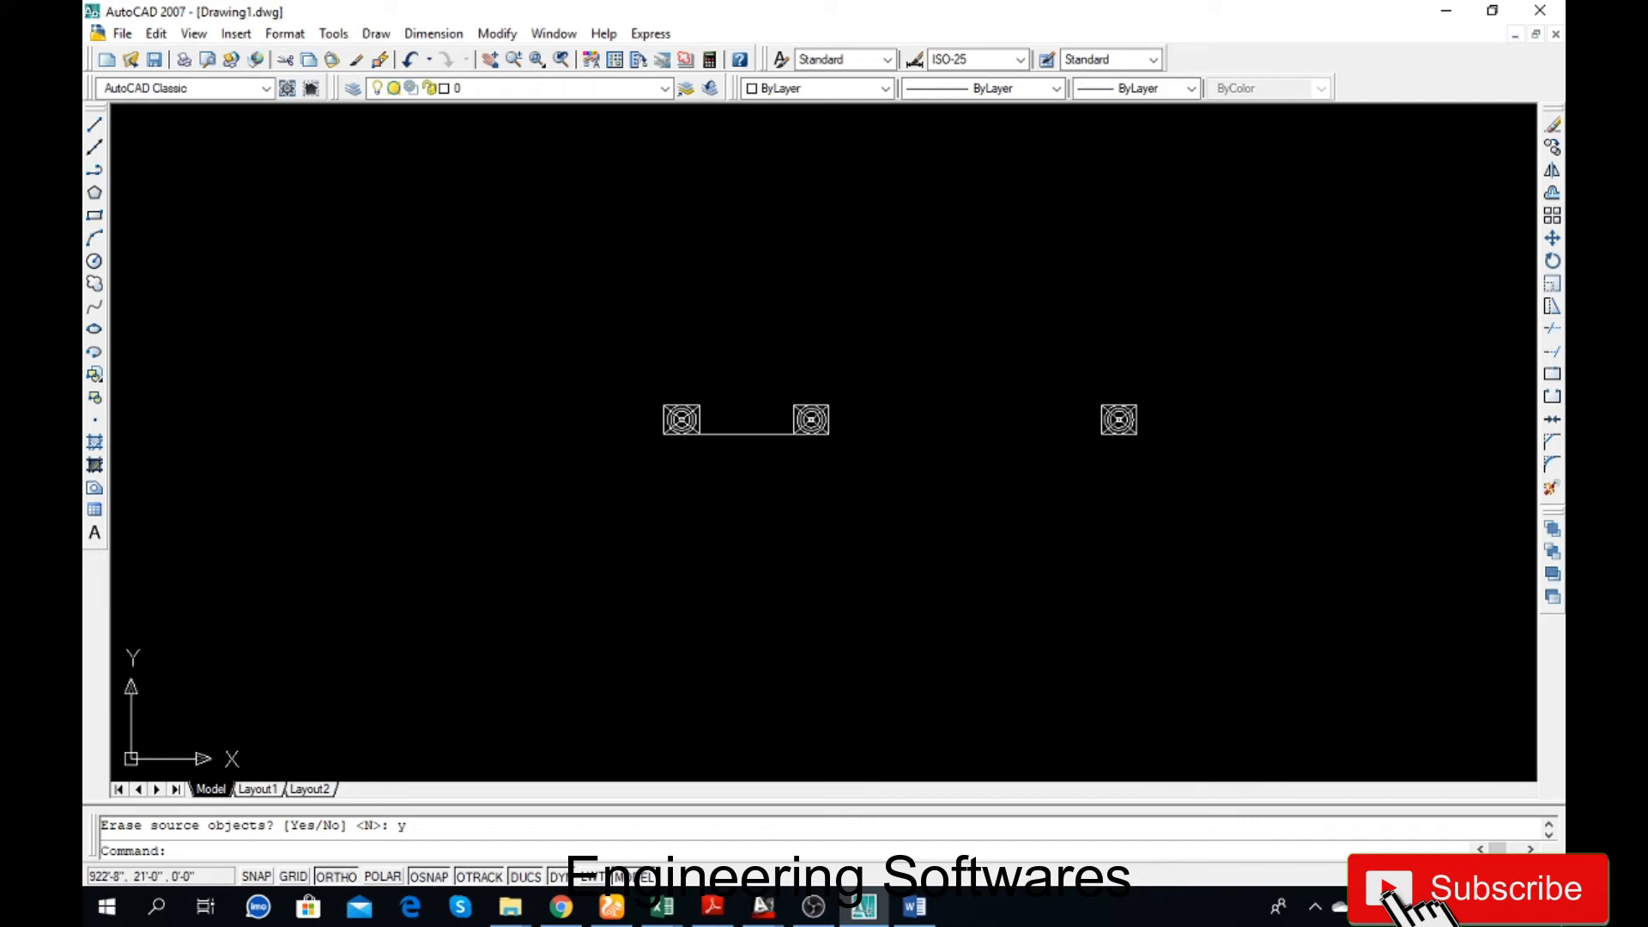
pyautogui.click(1219, 353)
pyautogui.click(1084, 471)
pyautogui.write('mi')
pyautogui.press('Return')
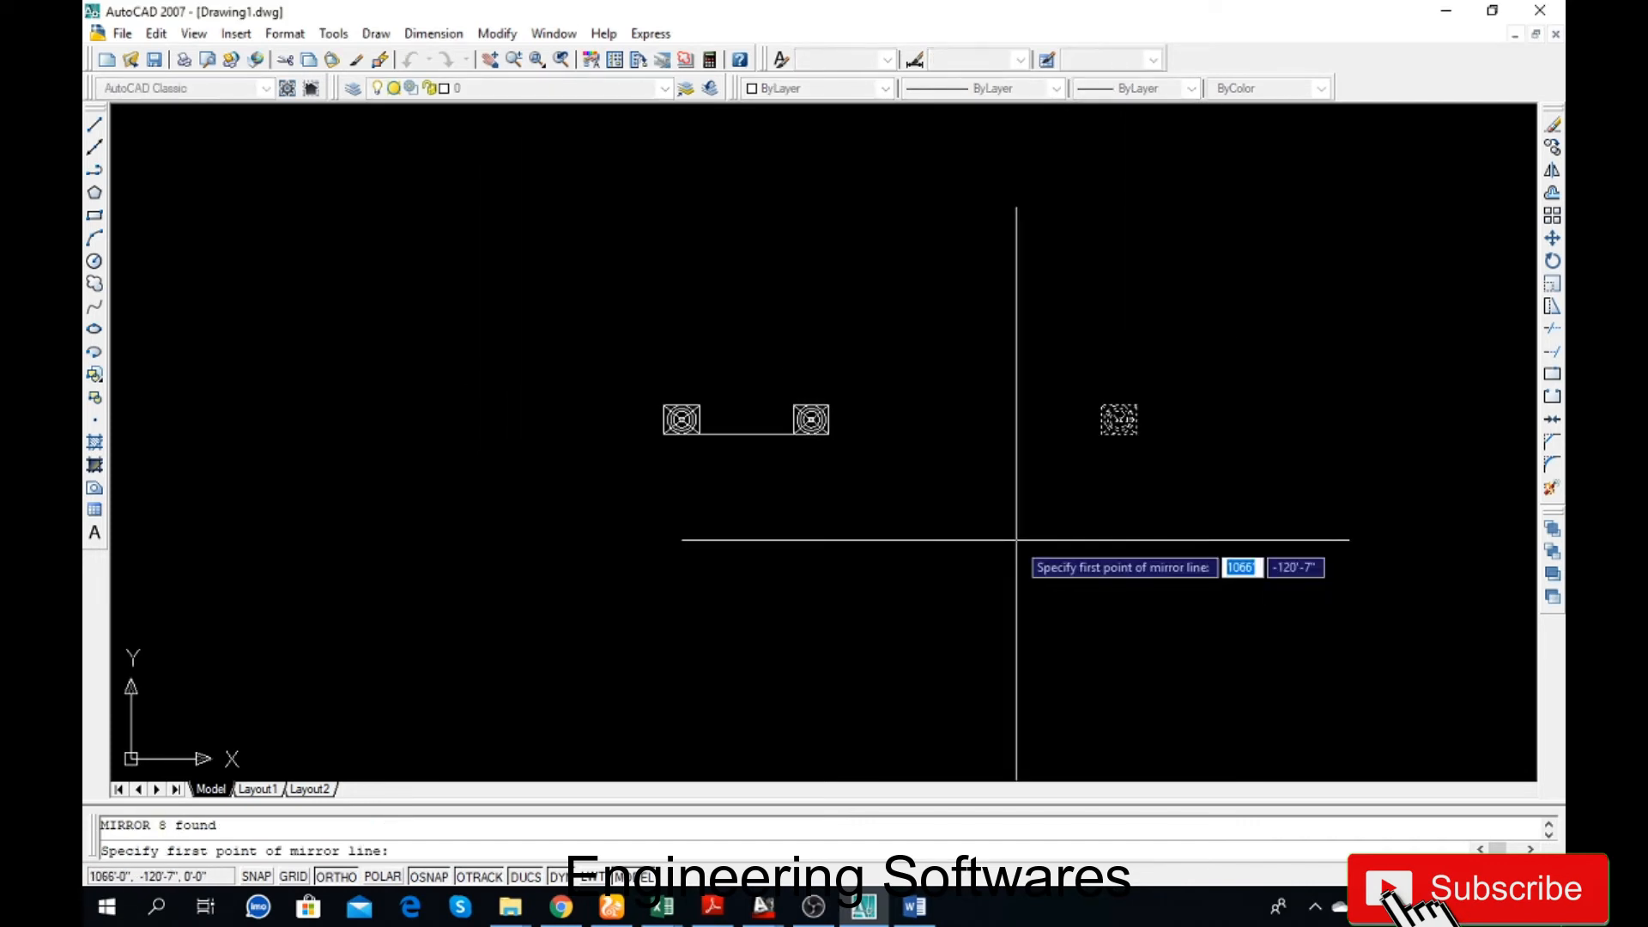
pyautogui.scroll(2, 1143, 422)
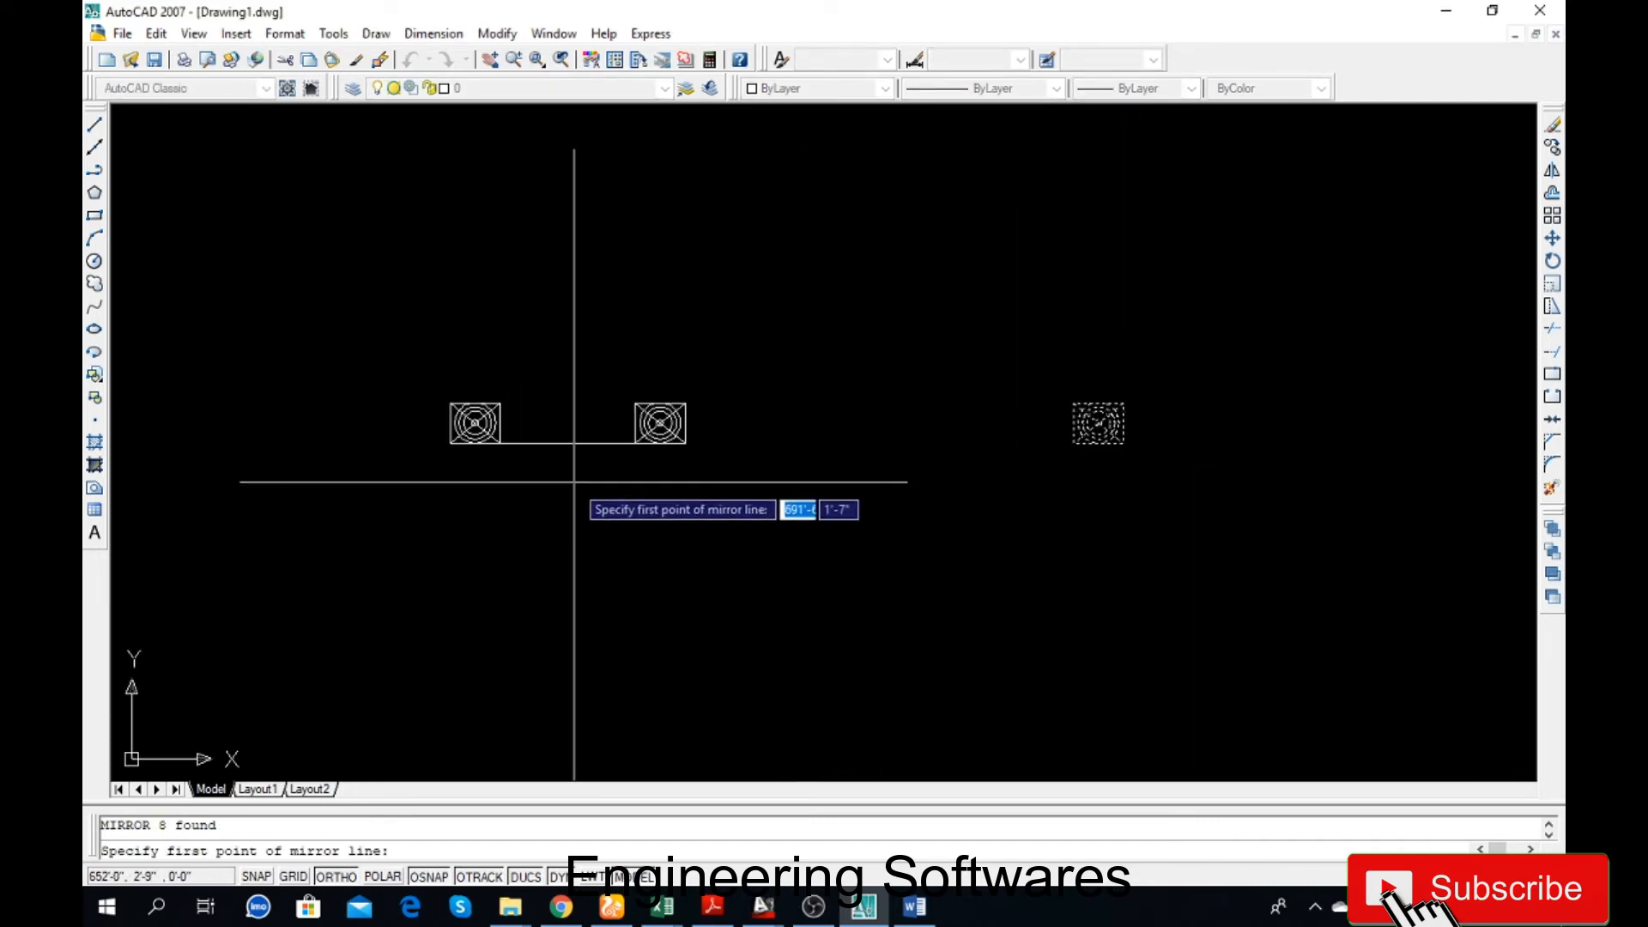
pyautogui.click(567, 444)
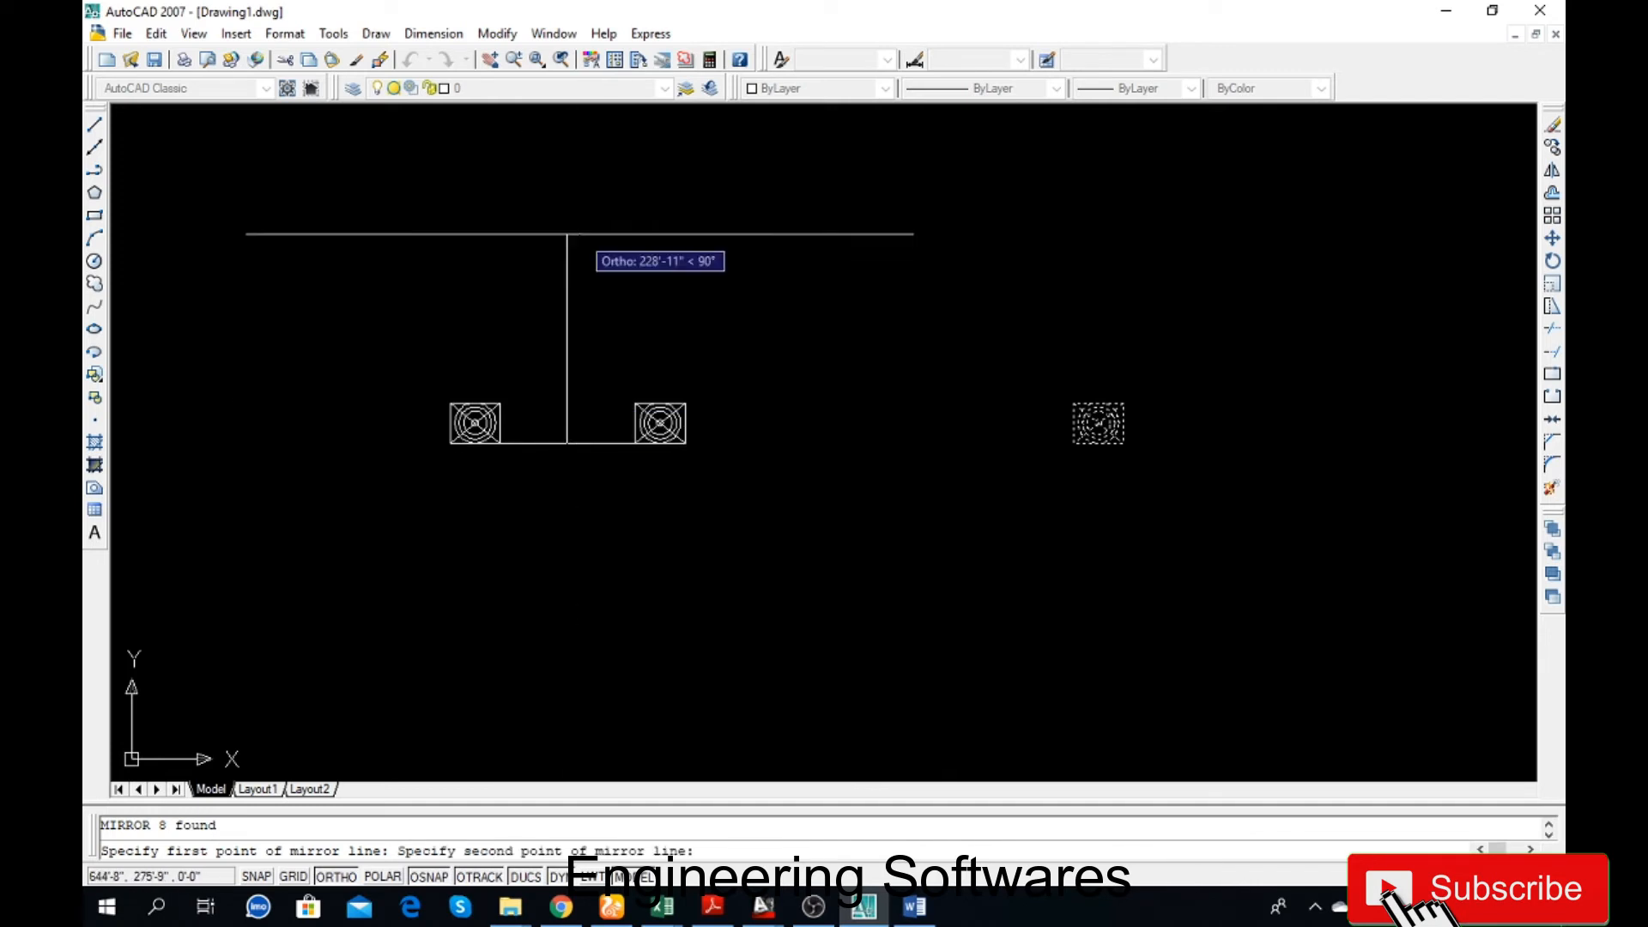
pyautogui.click(591, 222)
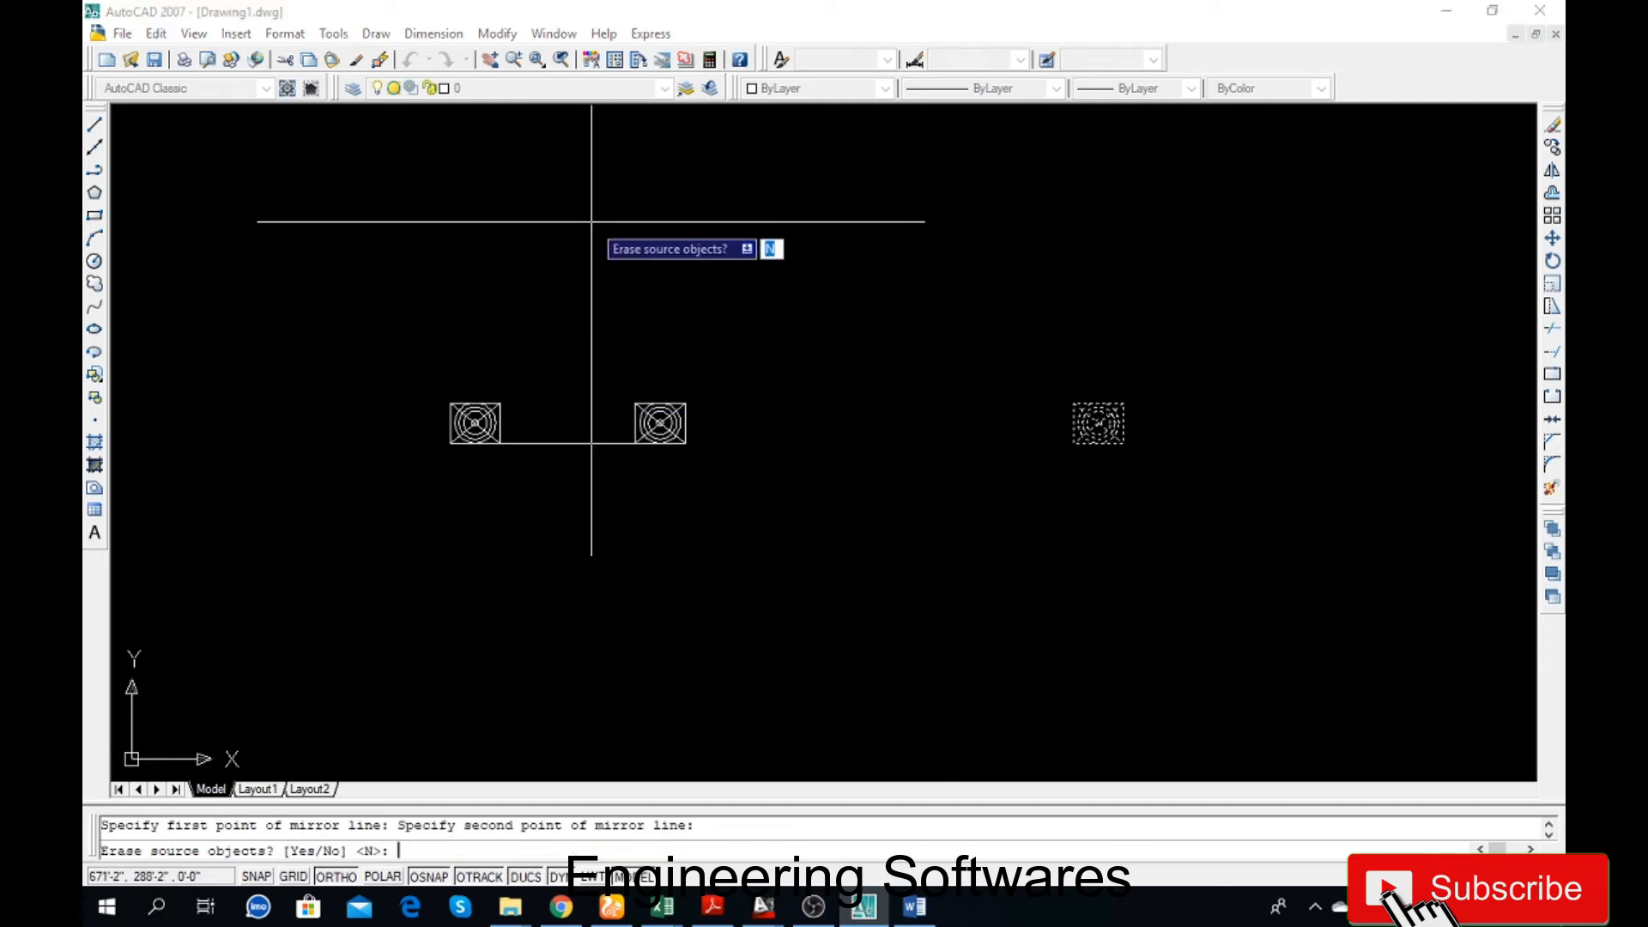
pyautogui.write('n')
pyautogui.press('Return')
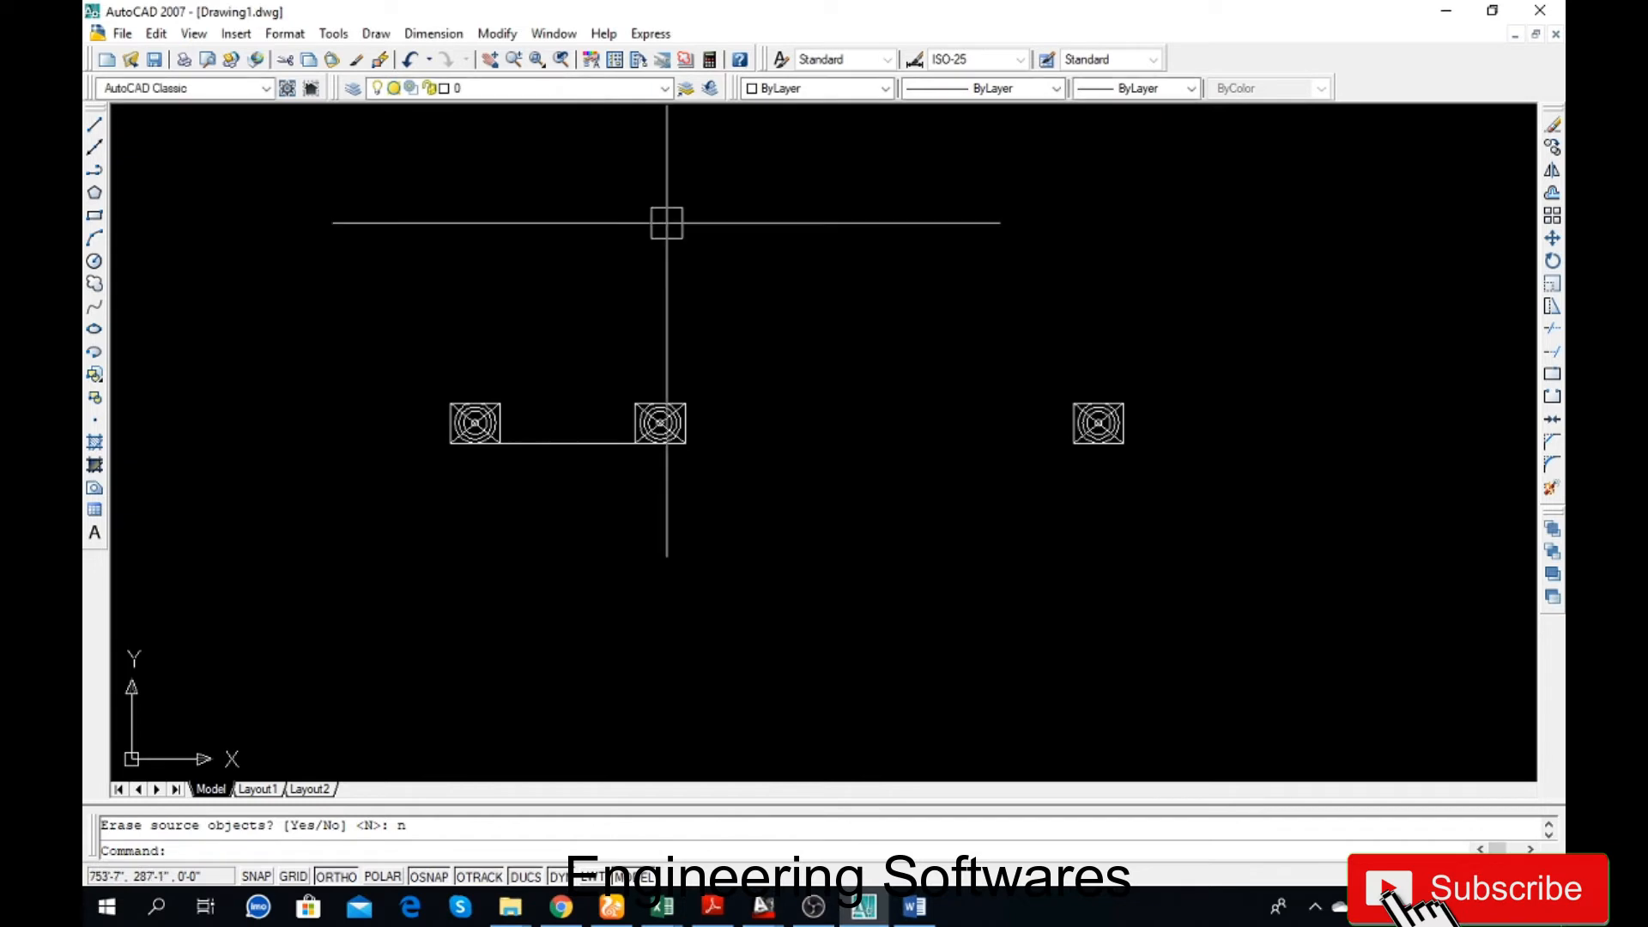
# - Erase all the figures and the connecting line from the drawing
pyautogui.scroll(-2, 711, 265)
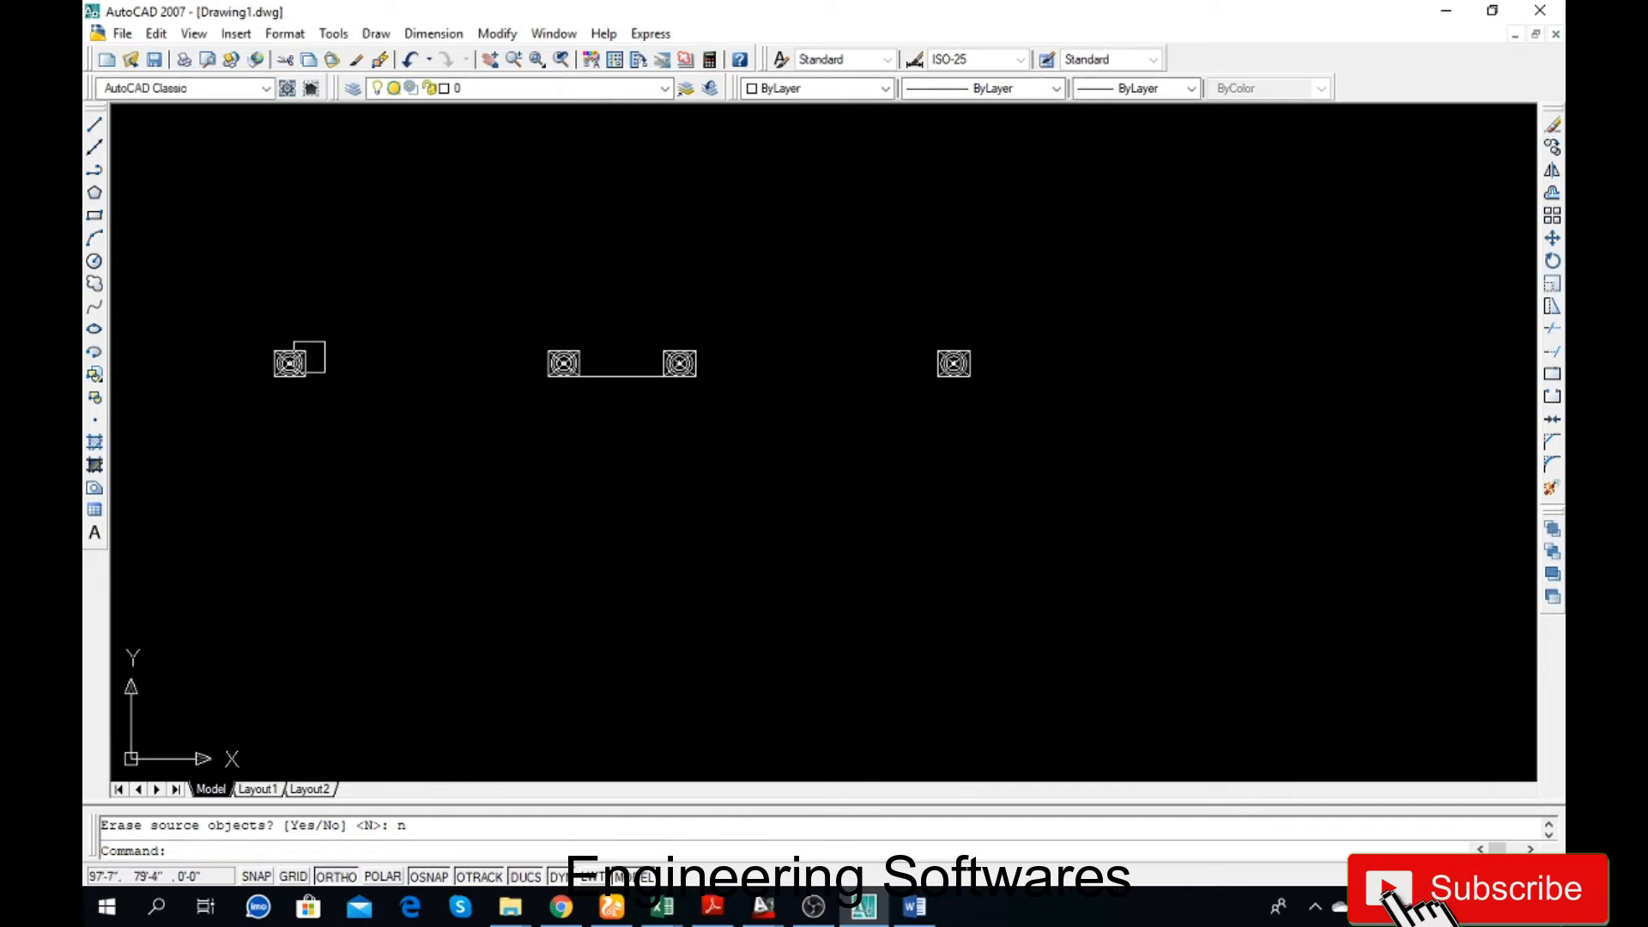
pyautogui.scroll(3, 243, 327)
pyautogui.scroll(-5, 369, 421)
pyautogui.scroll(3, 369, 420)
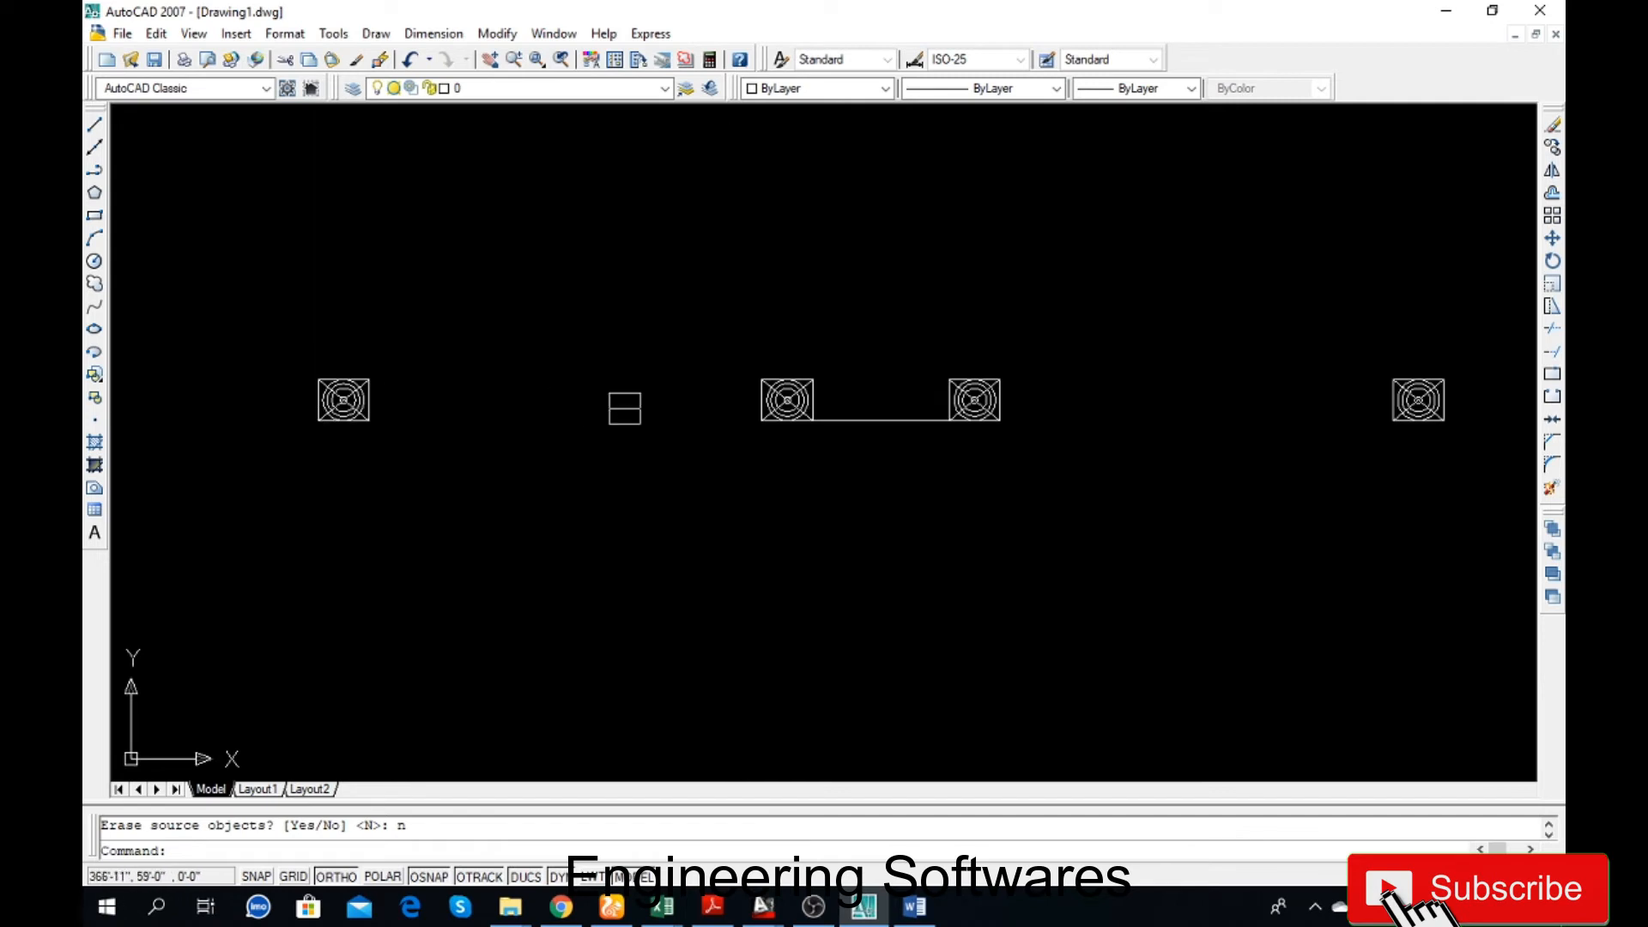
pyautogui.scroll(-2, 424, 411)
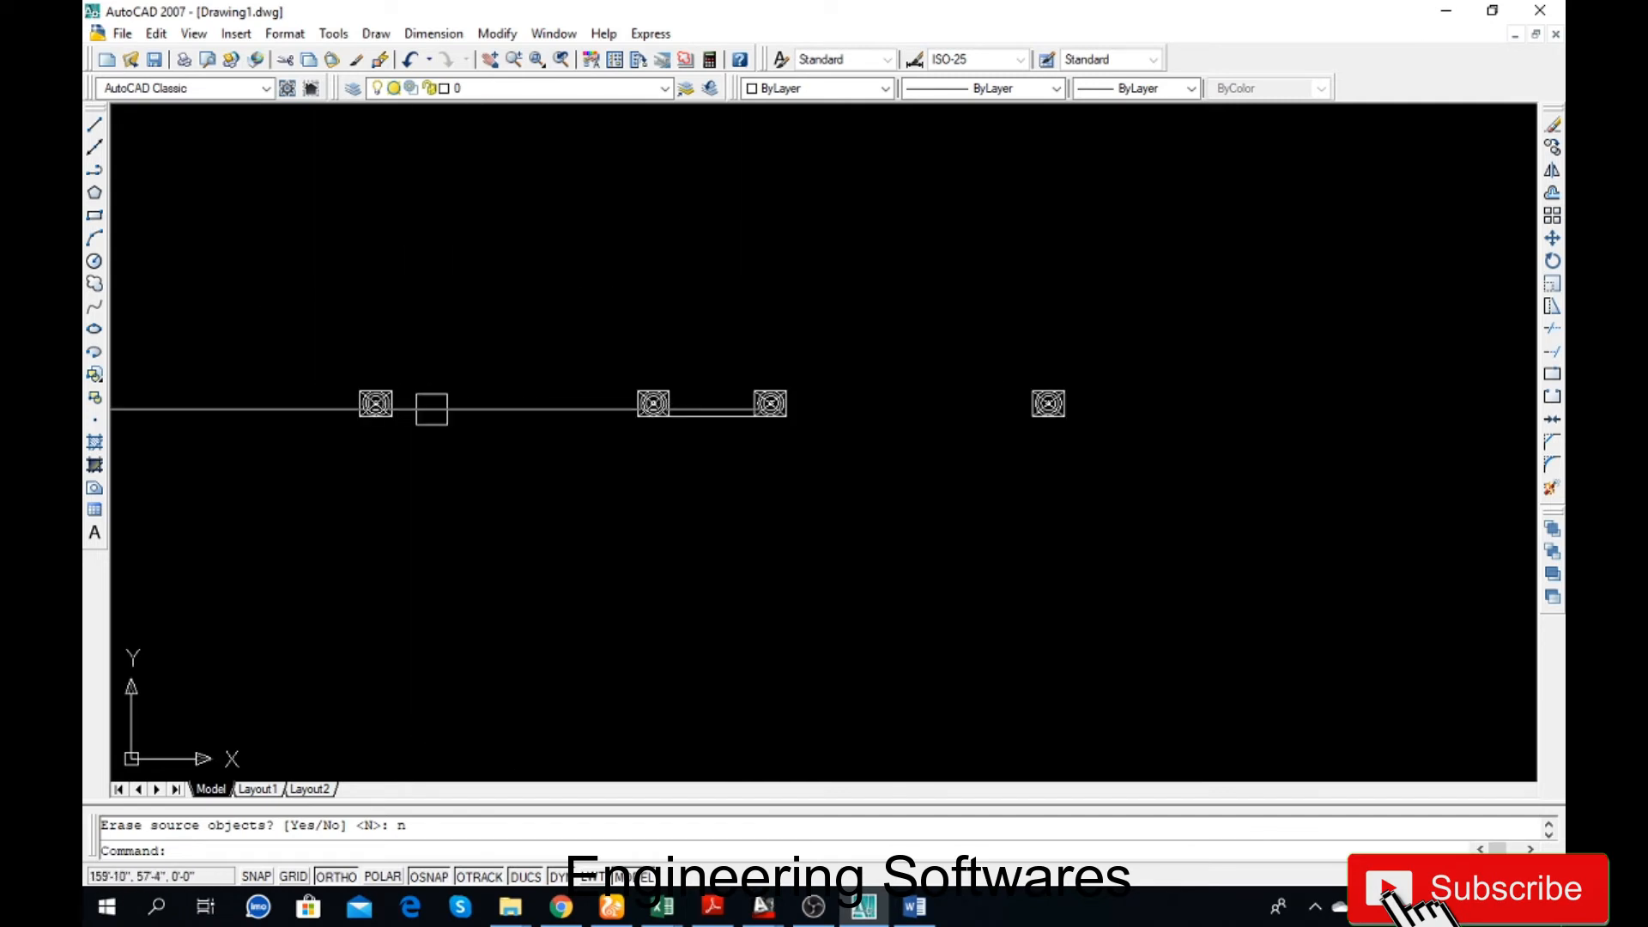
pyautogui.click(1105, 353)
pyautogui.click(993, 489)
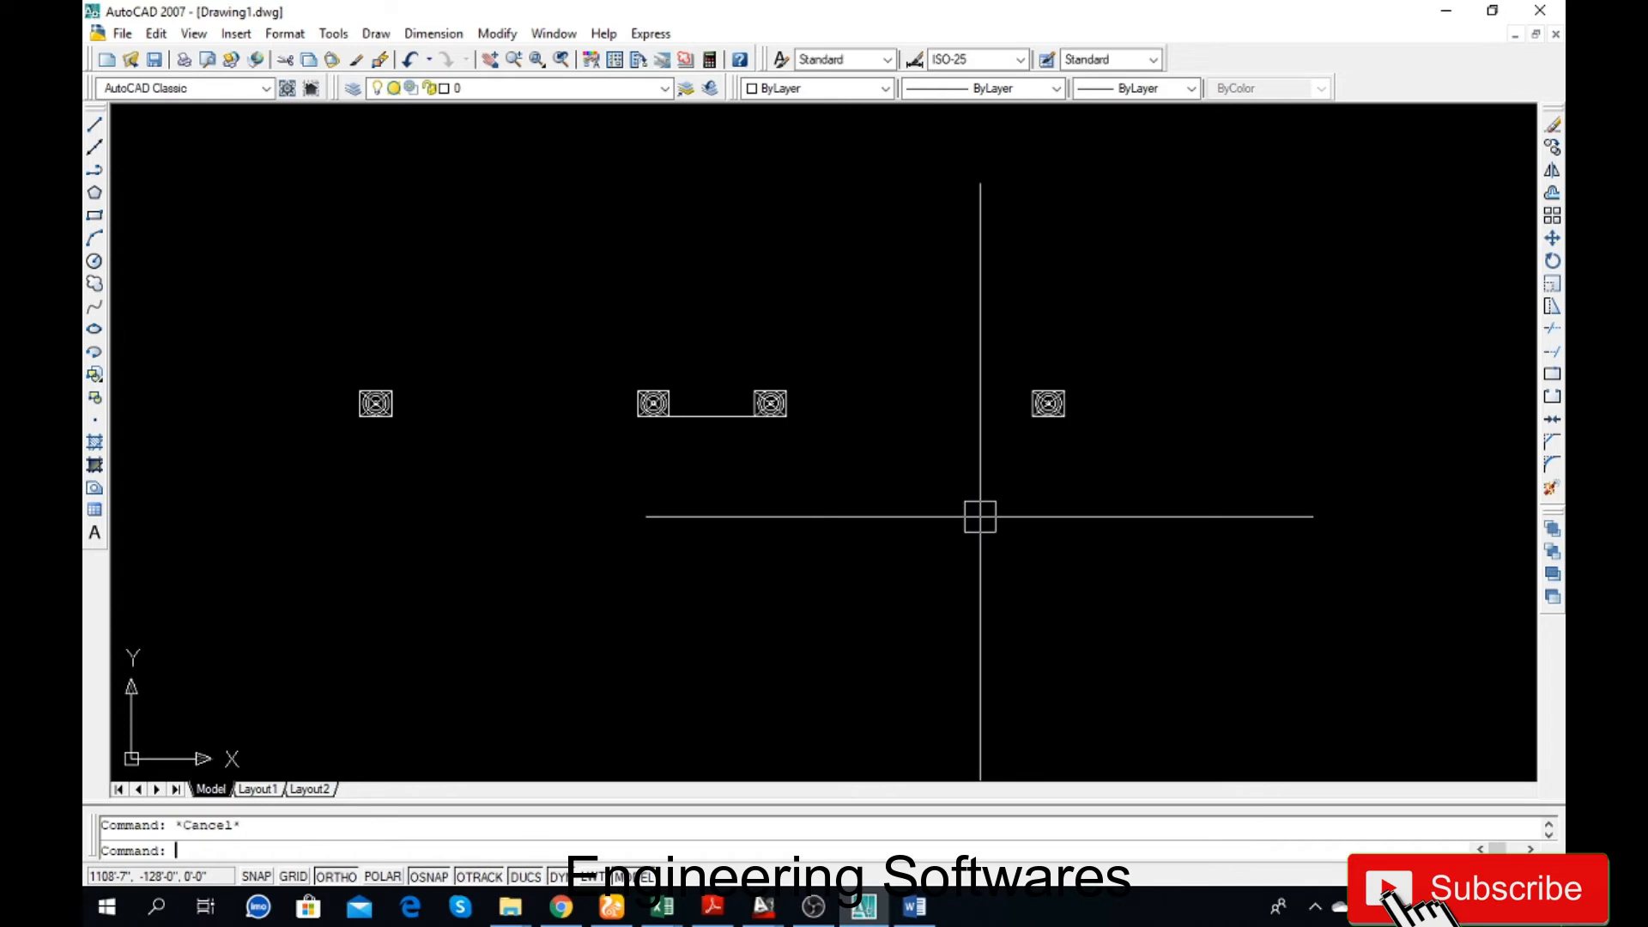
pyautogui.click(1131, 360)
pyautogui.click(260, 561)
pyautogui.press('Delete')
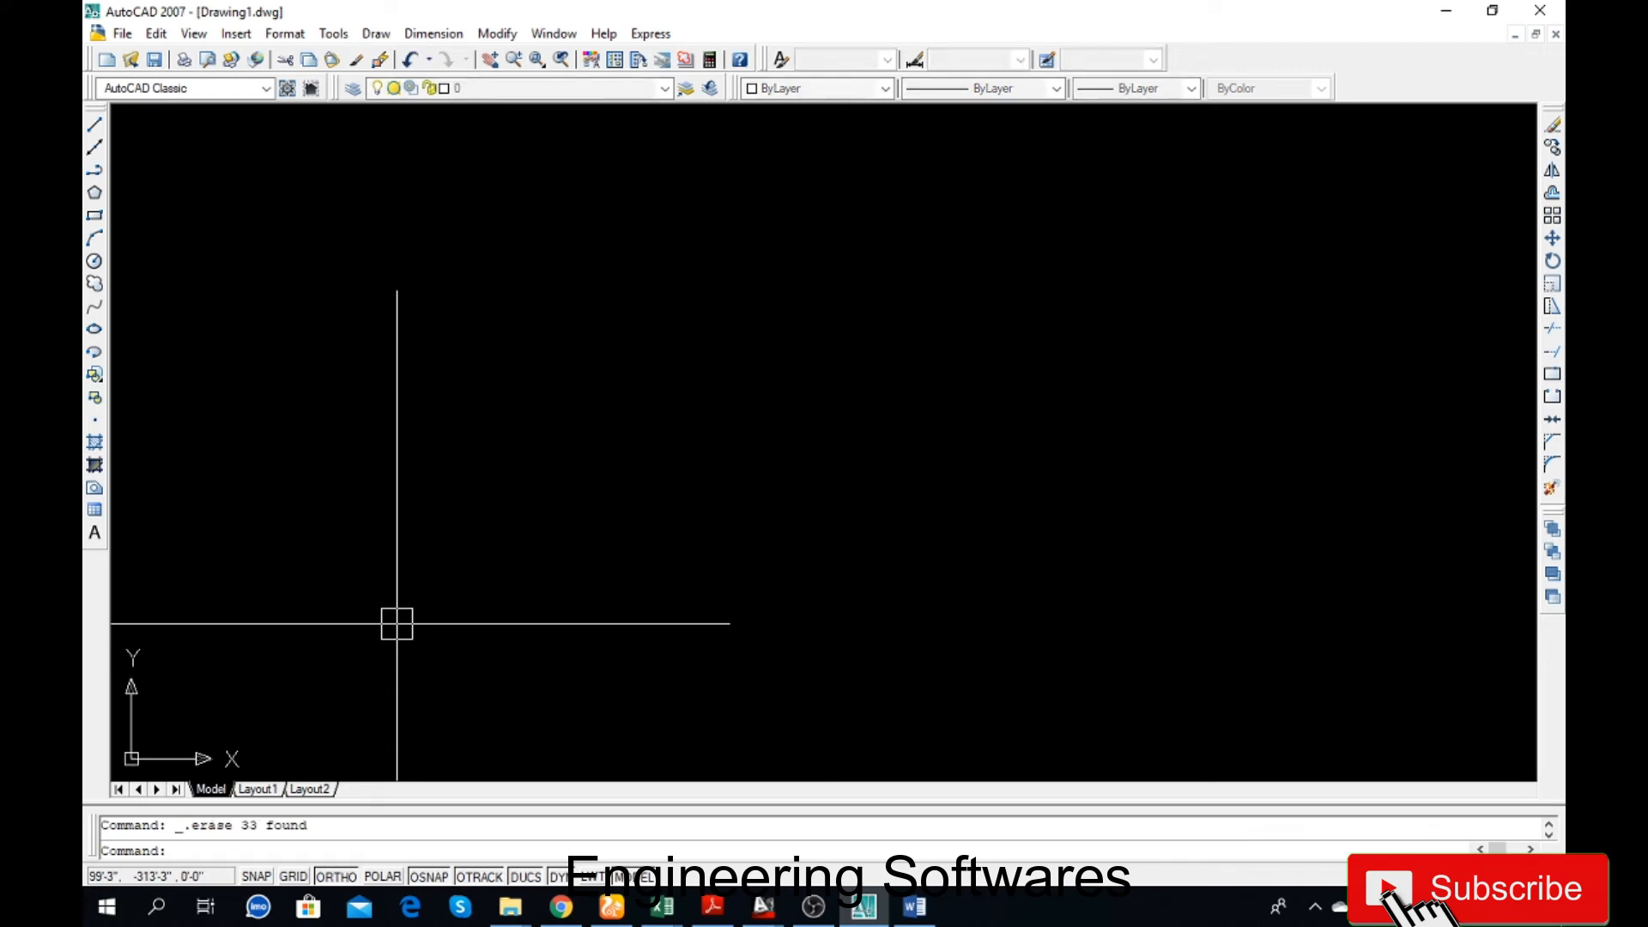
# - Draw a rectangle in the empty drawing with its opposite corner at the relative offset 14,12'
pyautogui.write('rec')
pyautogui.press('Return')
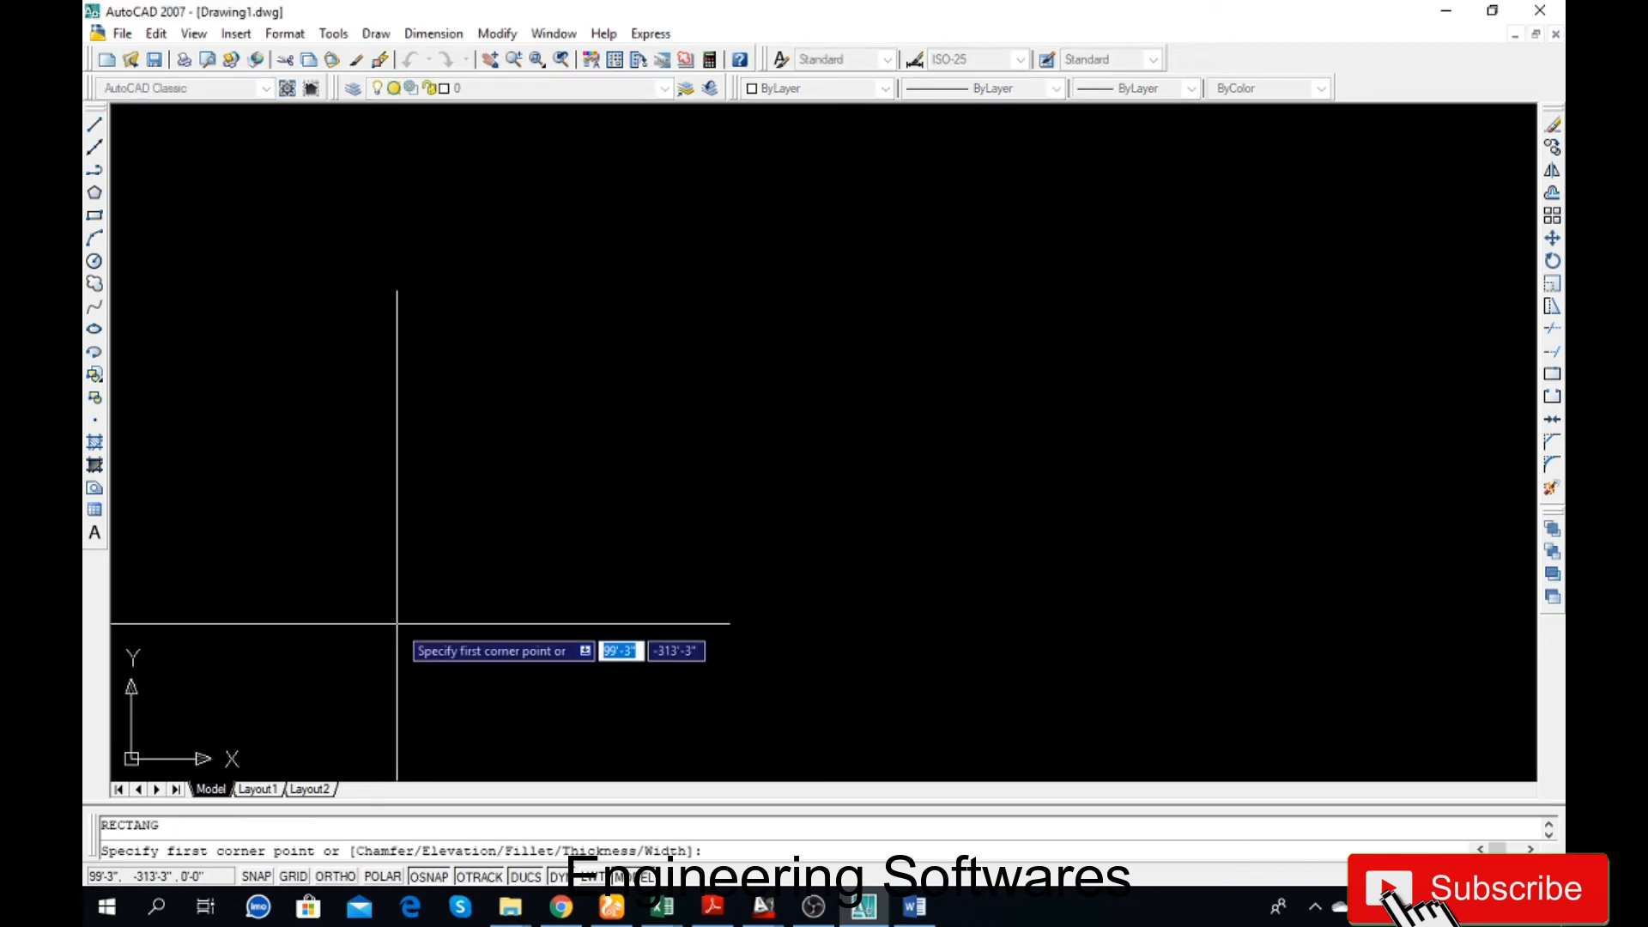
pyautogui.click(355, 375)
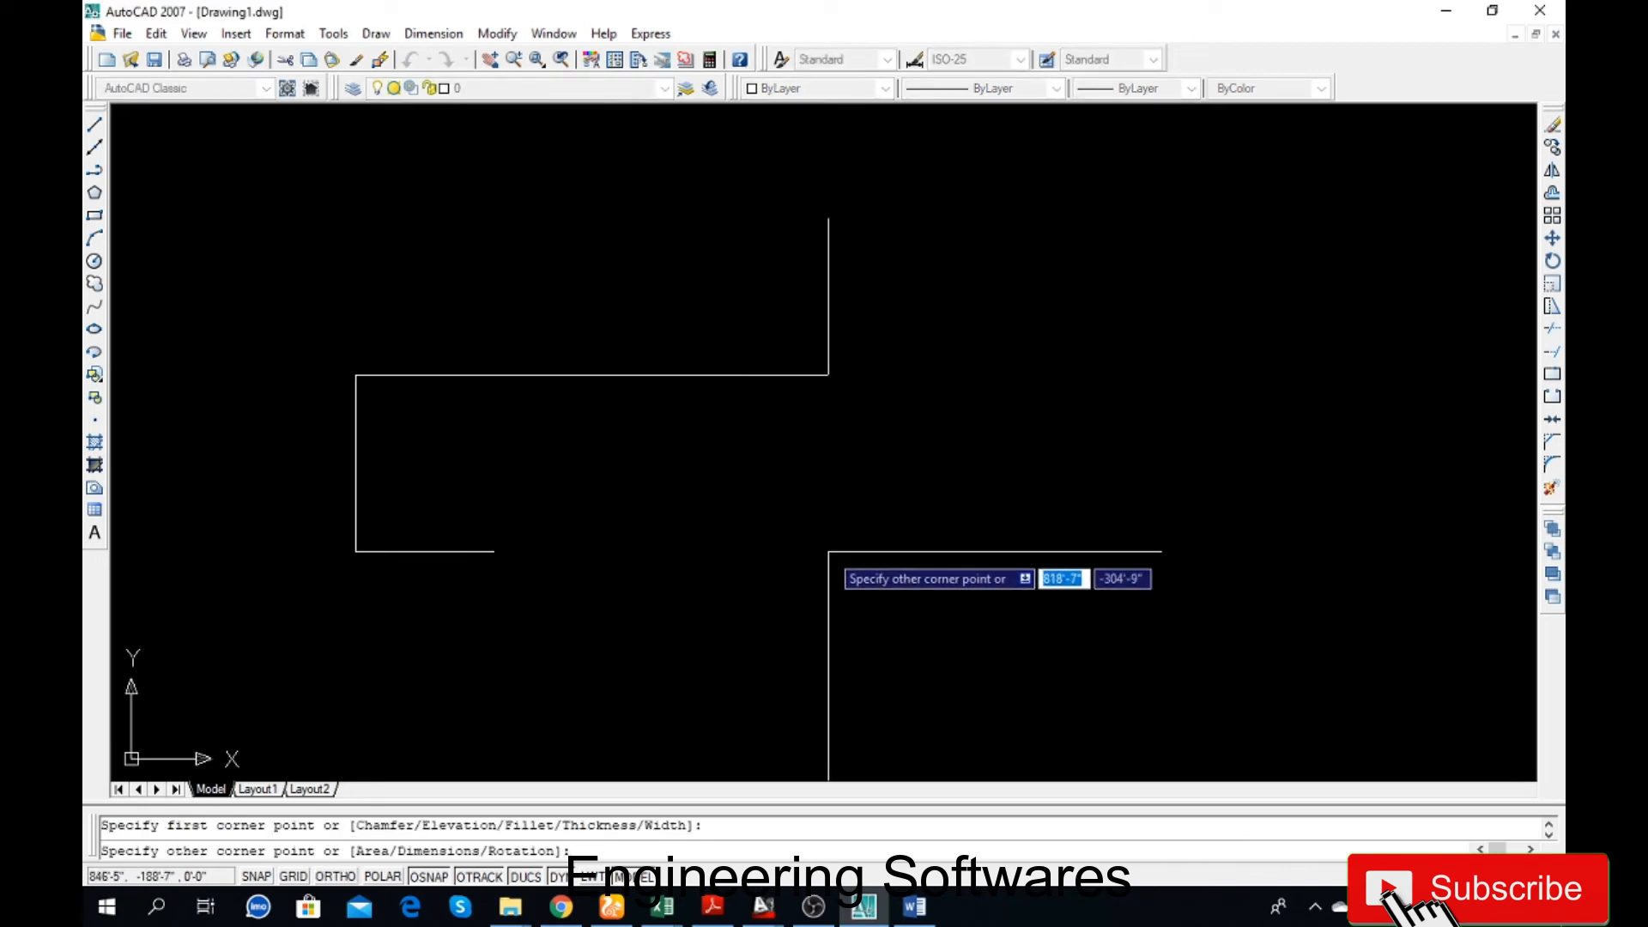
pyautogui.write('4')
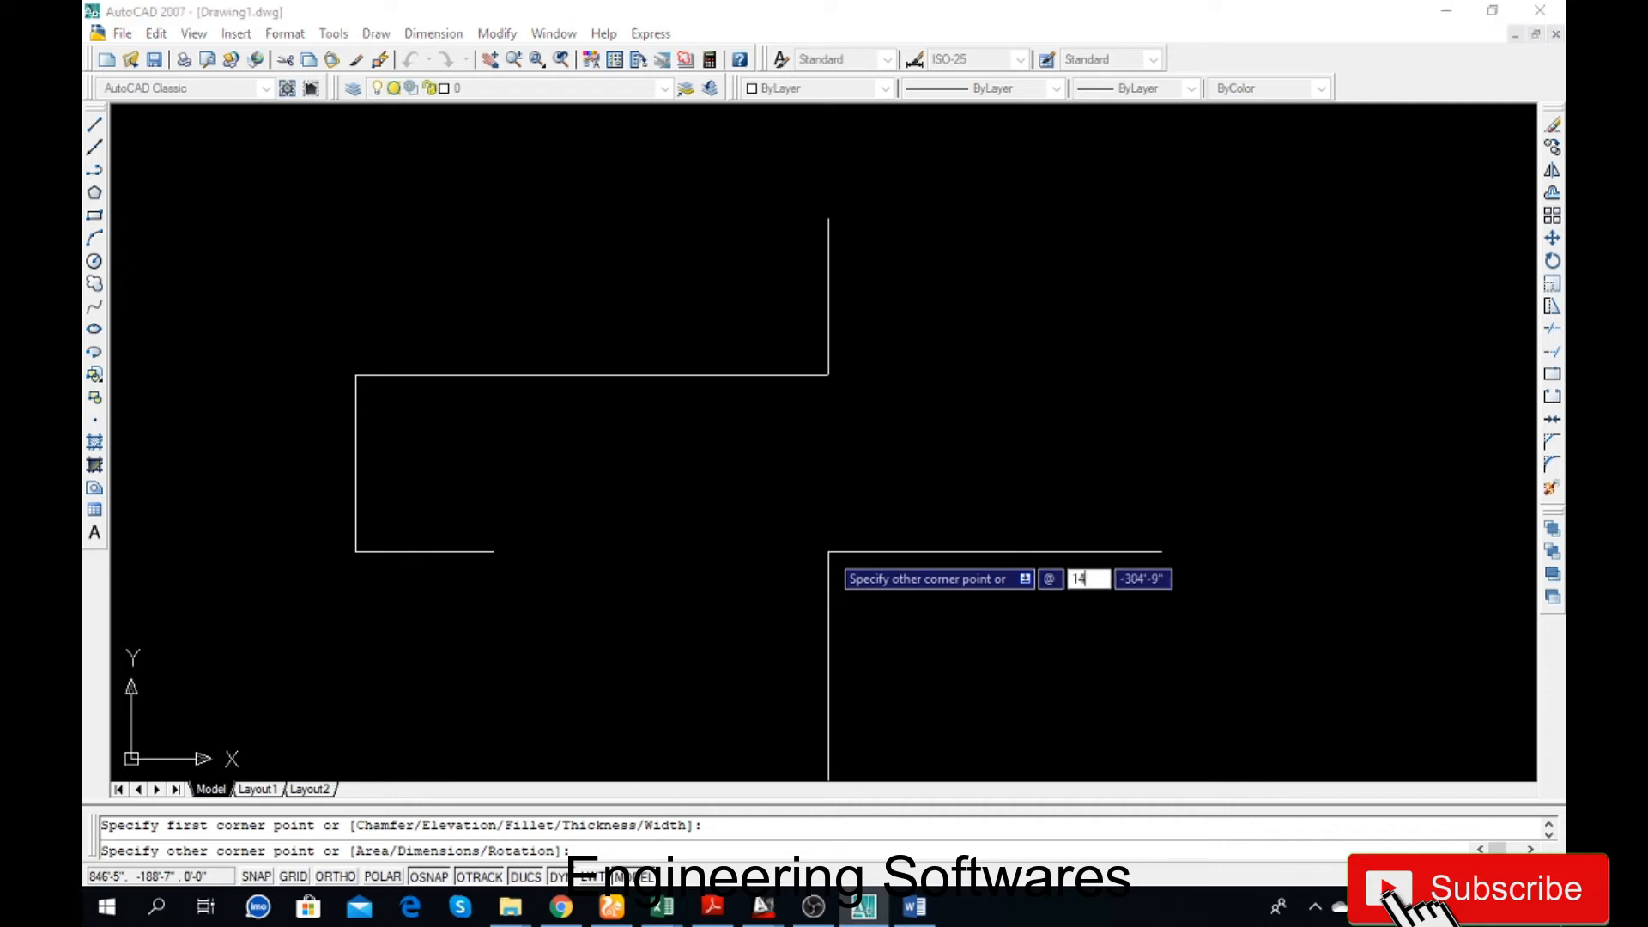
pyautogui.write('0,12')
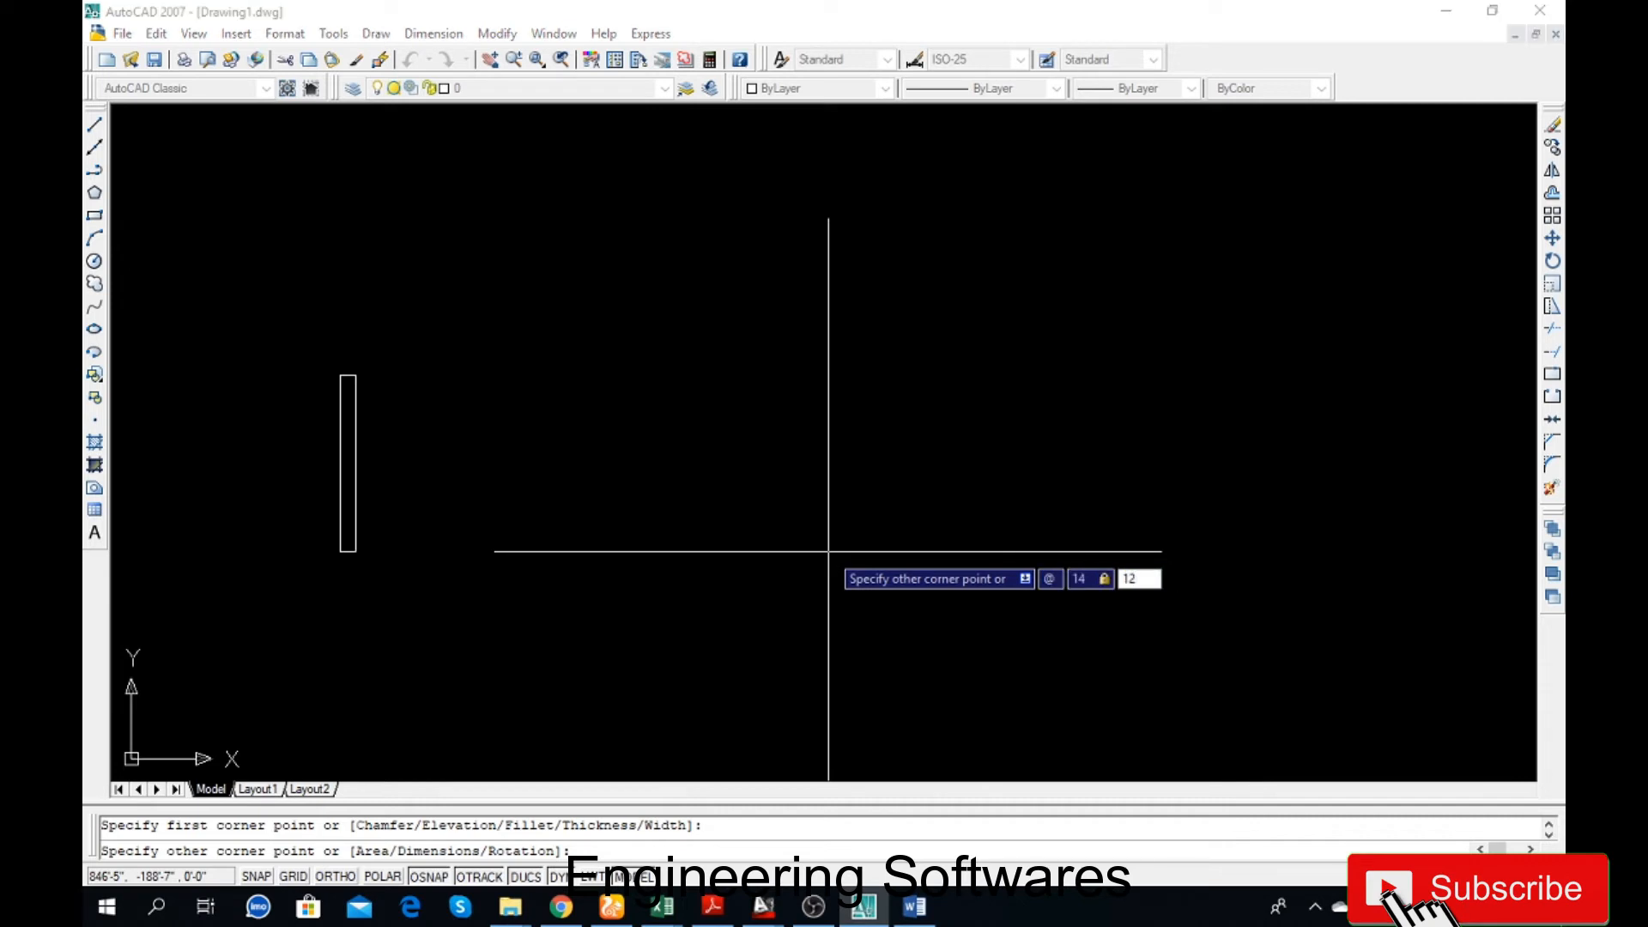
pyautogui.press('Return')
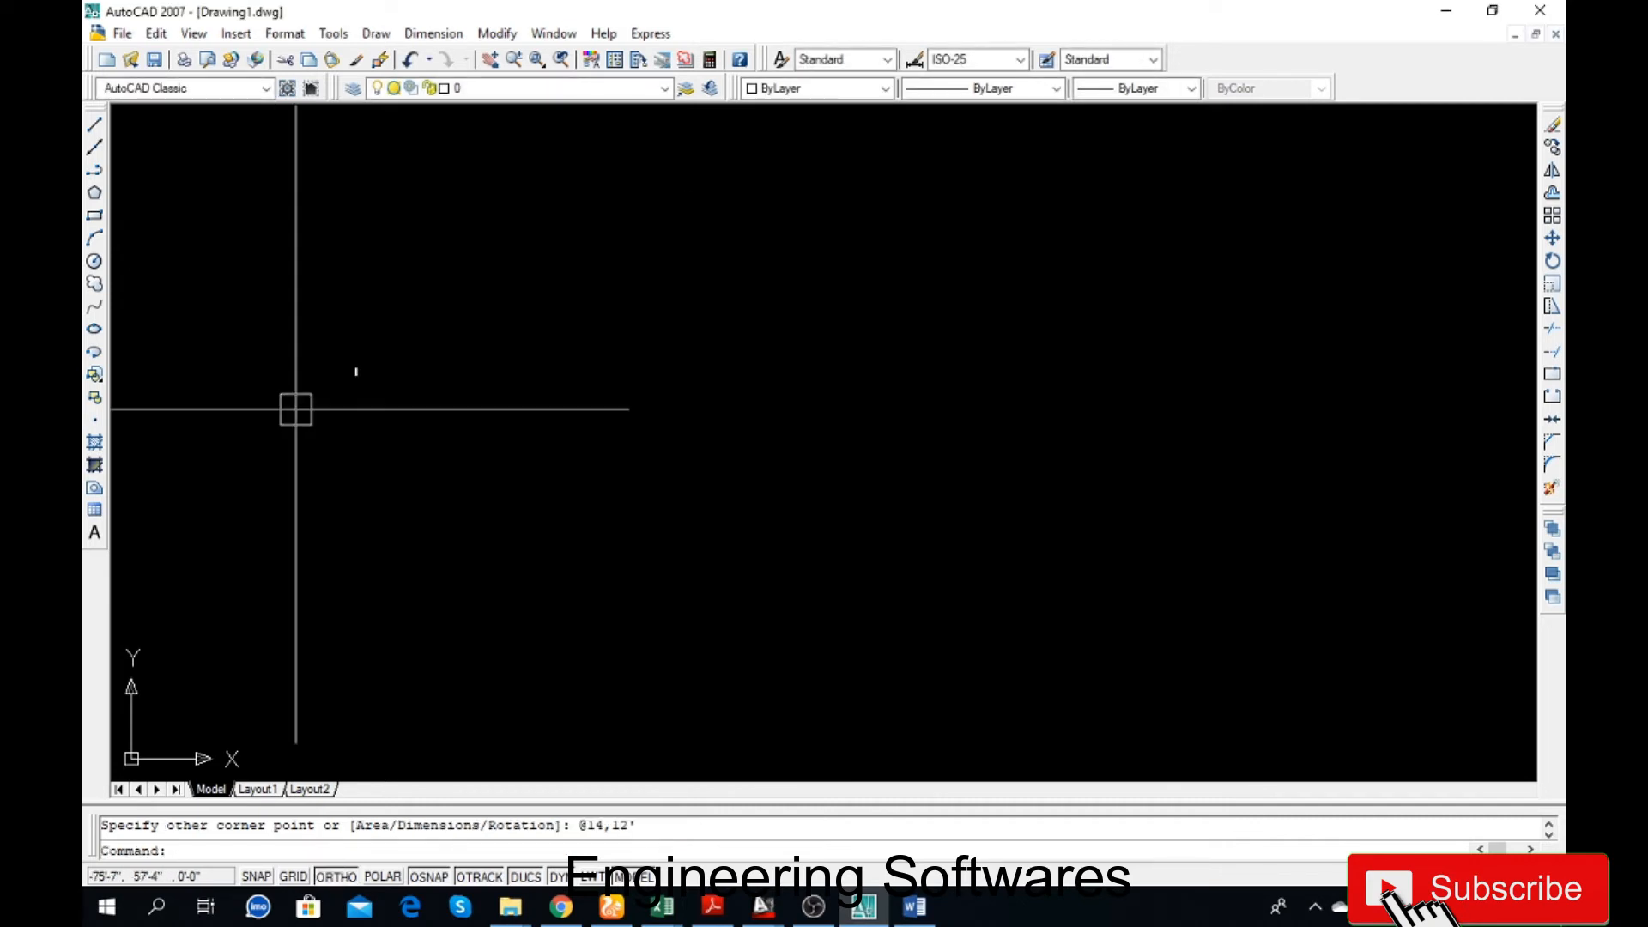
# - Zoom to the whole drawing and erase the narrow rectangle
pyautogui.write('z')
pyautogui.press('Return')
pyautogui.write('a')
pyautogui.press('Return')
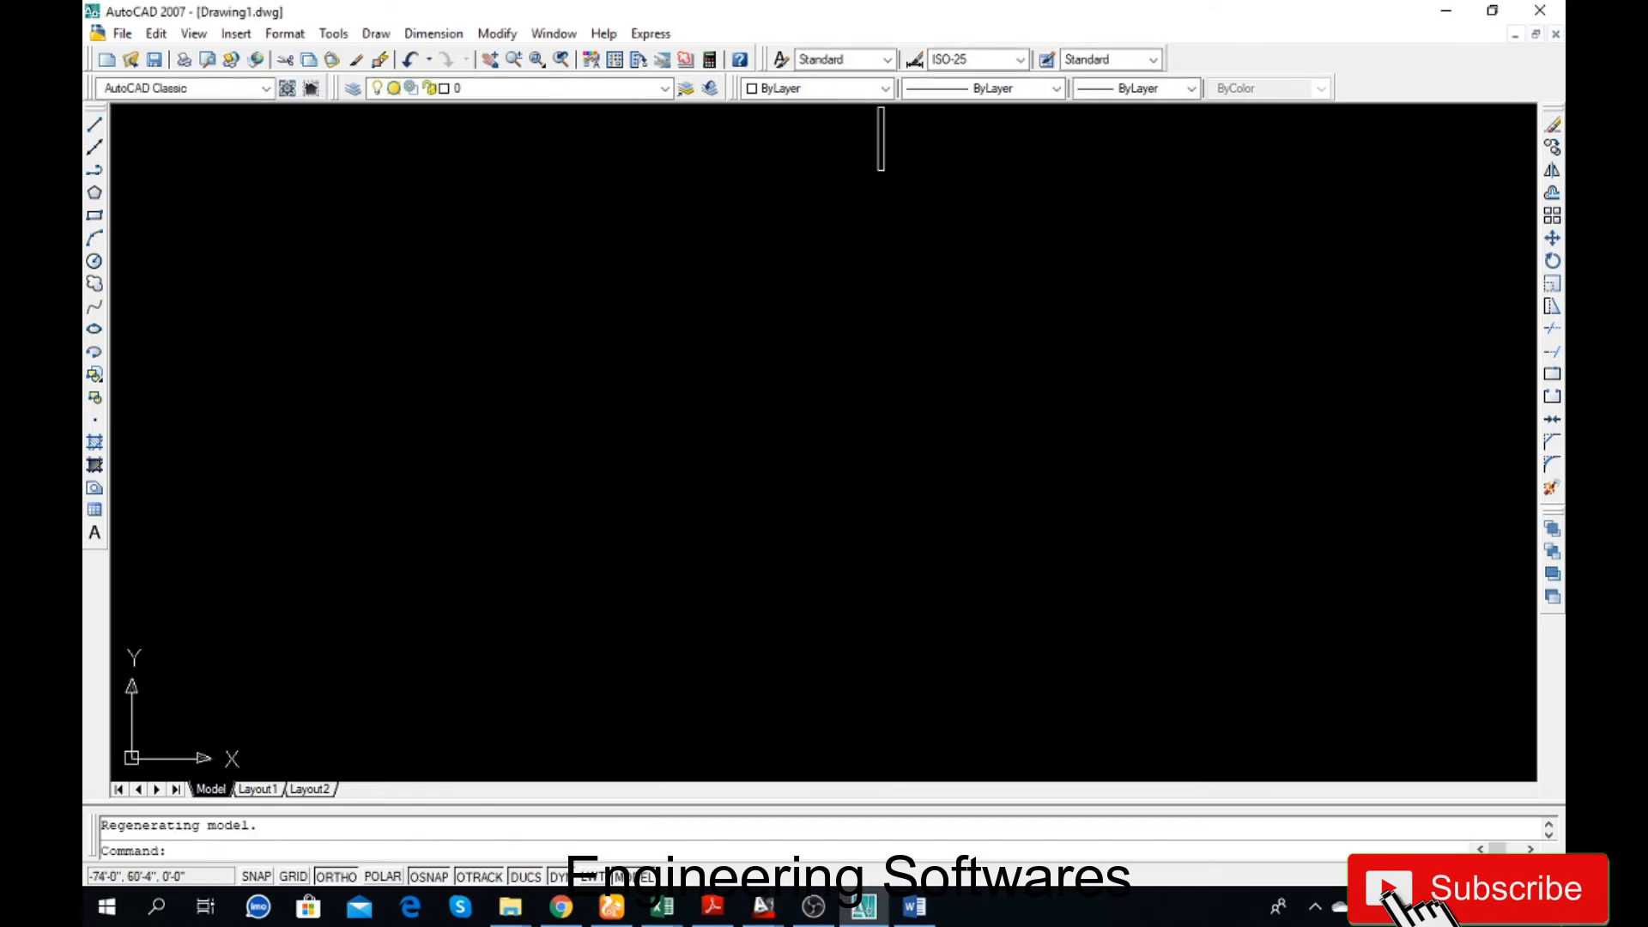
pyautogui.scroll(5, 605, 424)
pyautogui.click(658, 280)
pyautogui.click(529, 307)
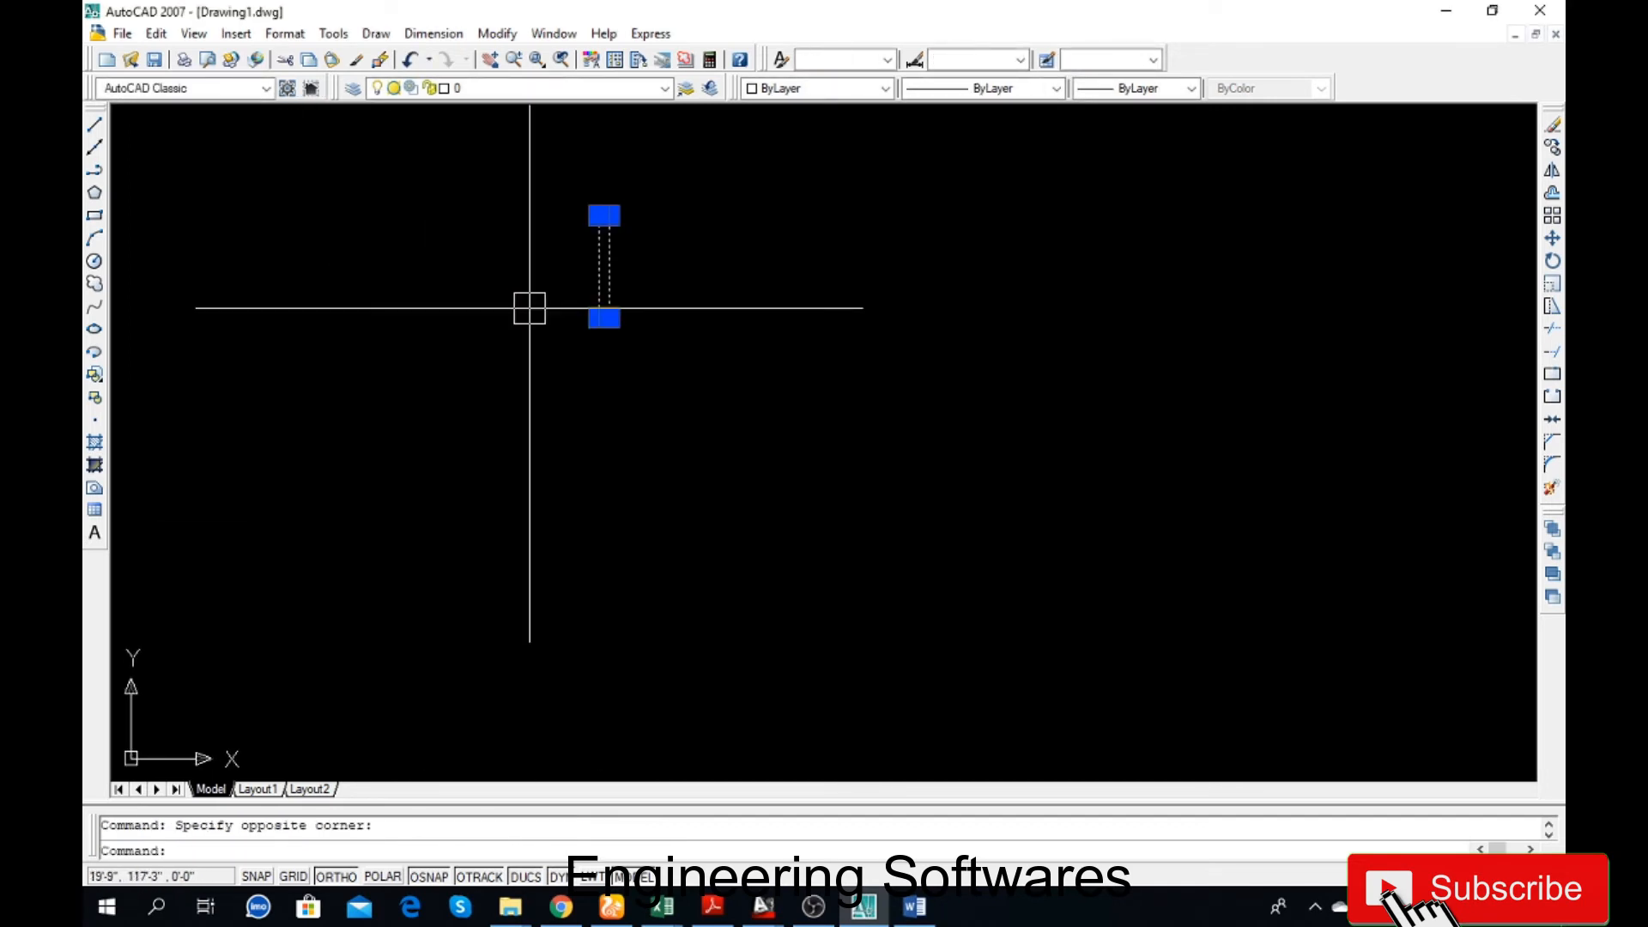
pyautogui.write('e')
pyautogui.press('Return')
# - Draw a rectangle in the empty drawing with its opposite corner at the relative offset 14',12'
pyautogui.write('rec')
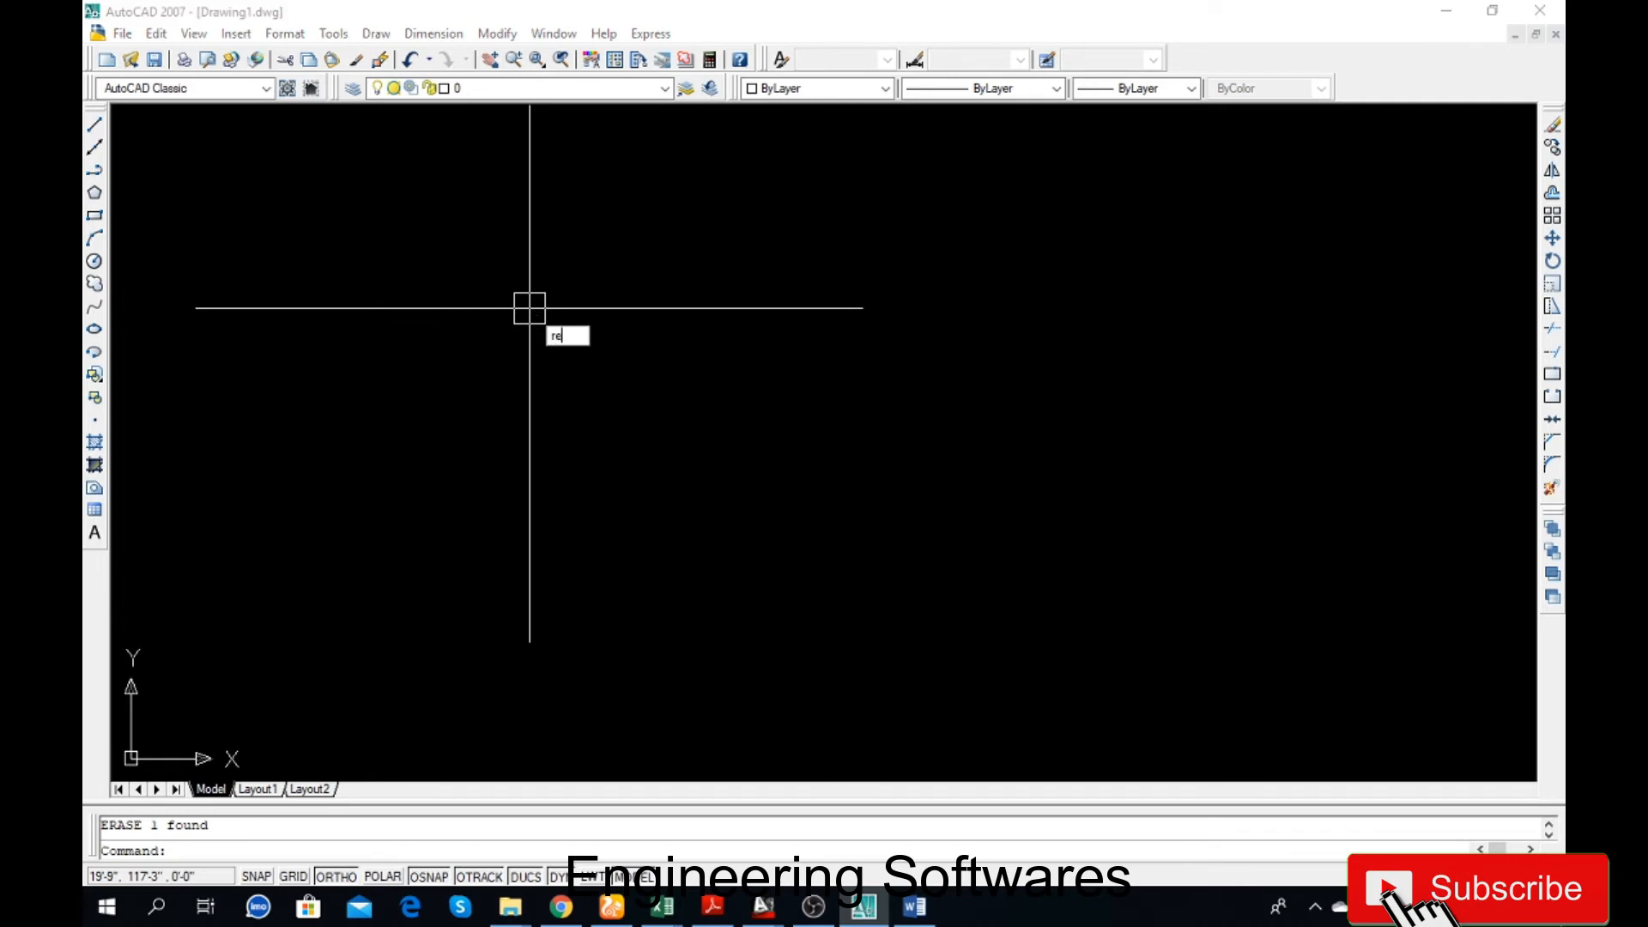
pyautogui.press('Return')
pyautogui.click(688, 461)
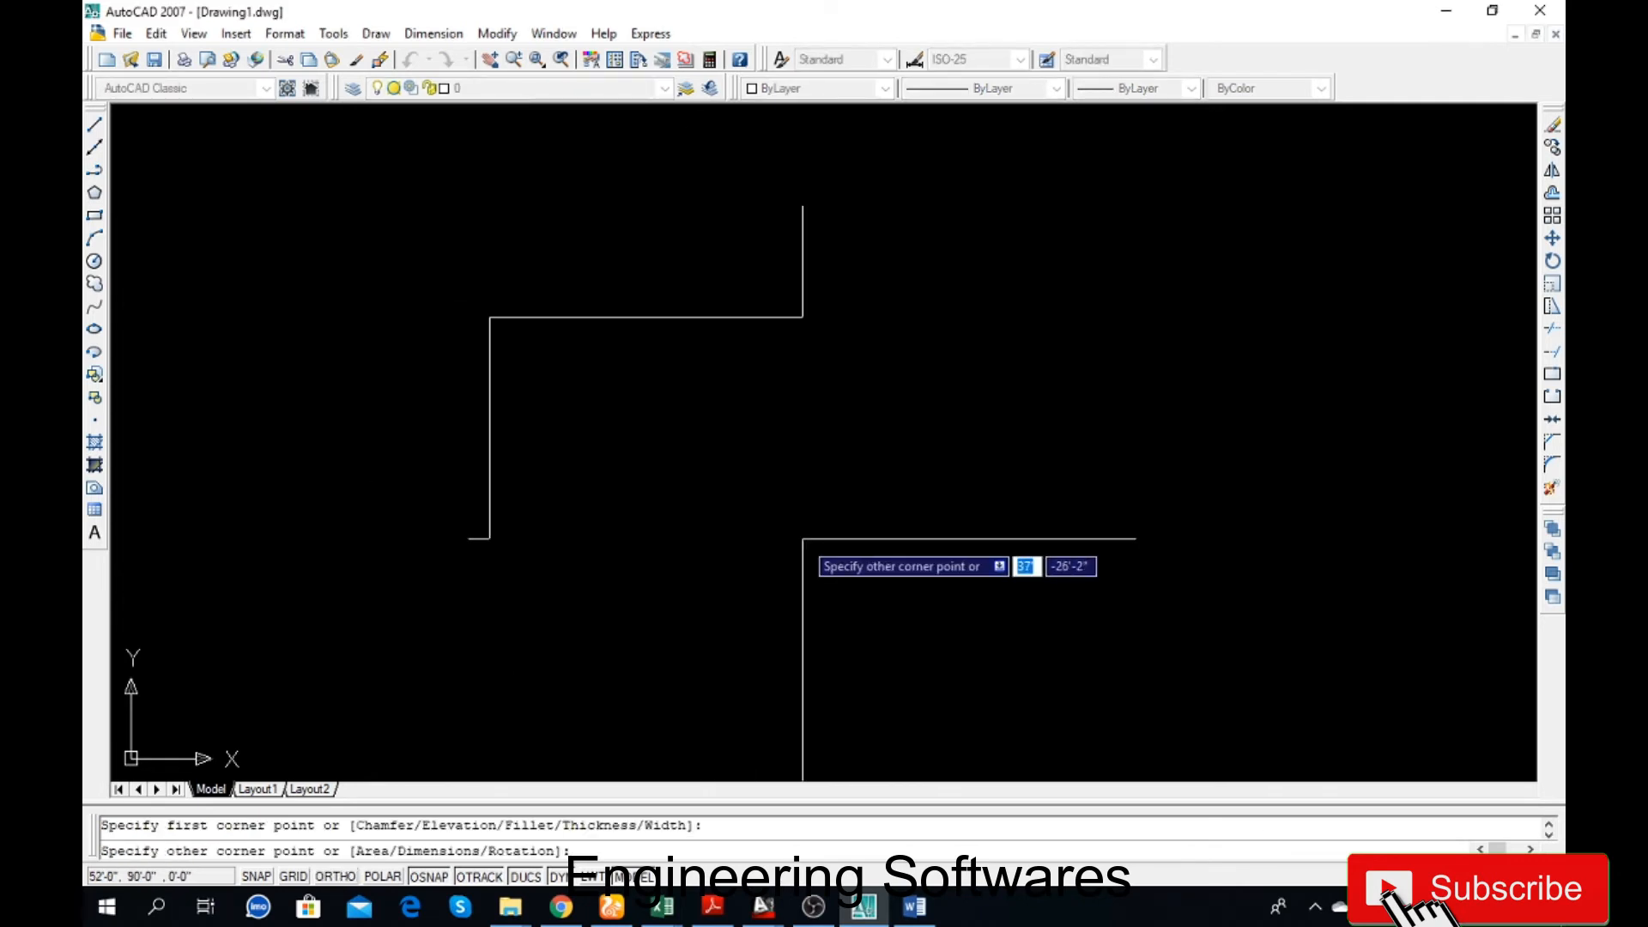
pyautogui.write('@1')
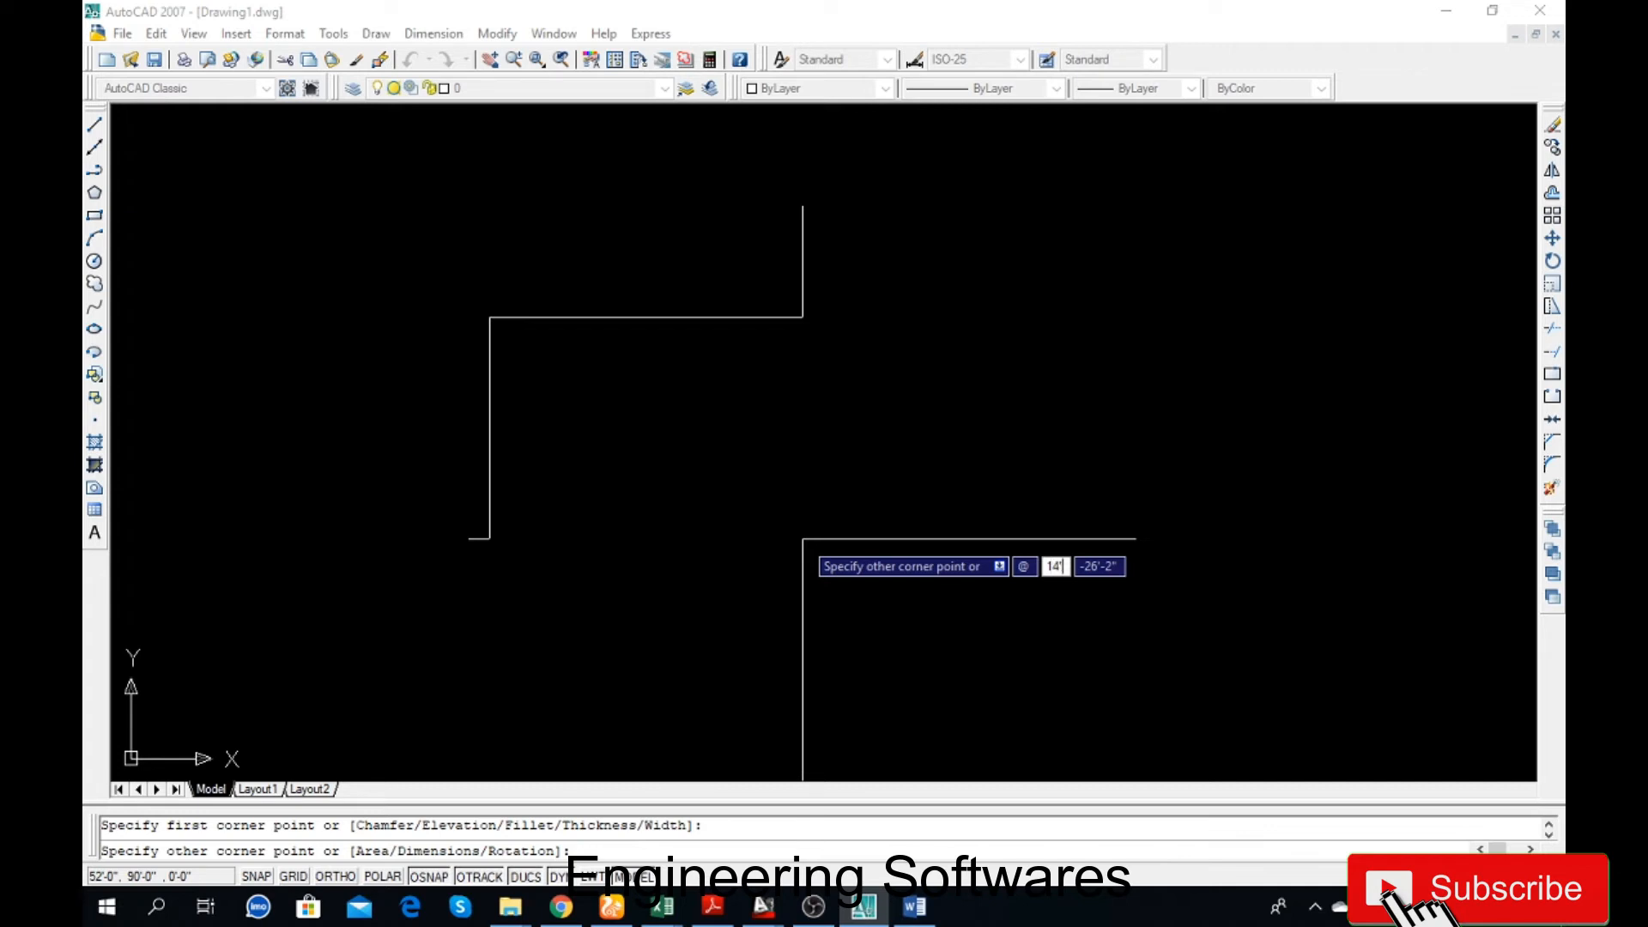
pyautogui.write("4'")
pyautogui.press('Tab')
pyautogui.write('12')
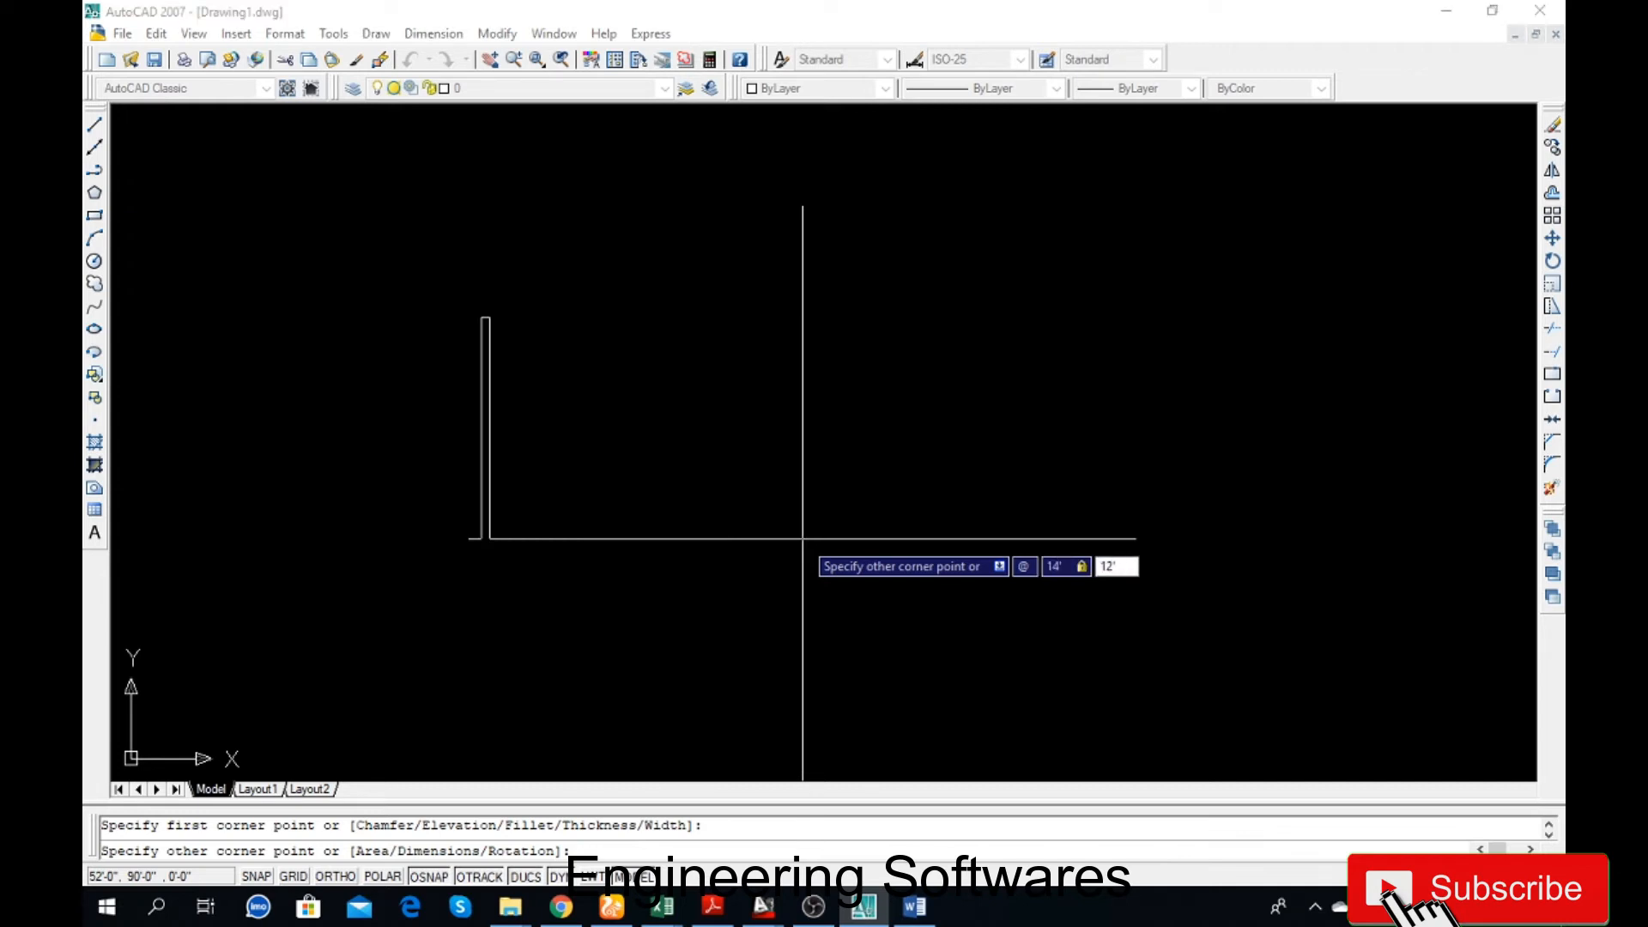
pyautogui.press('Return')
# - Offset the rectangle outward by 9 inches to form the room's wall thickness
pyautogui.scroll(2, 507, 198)
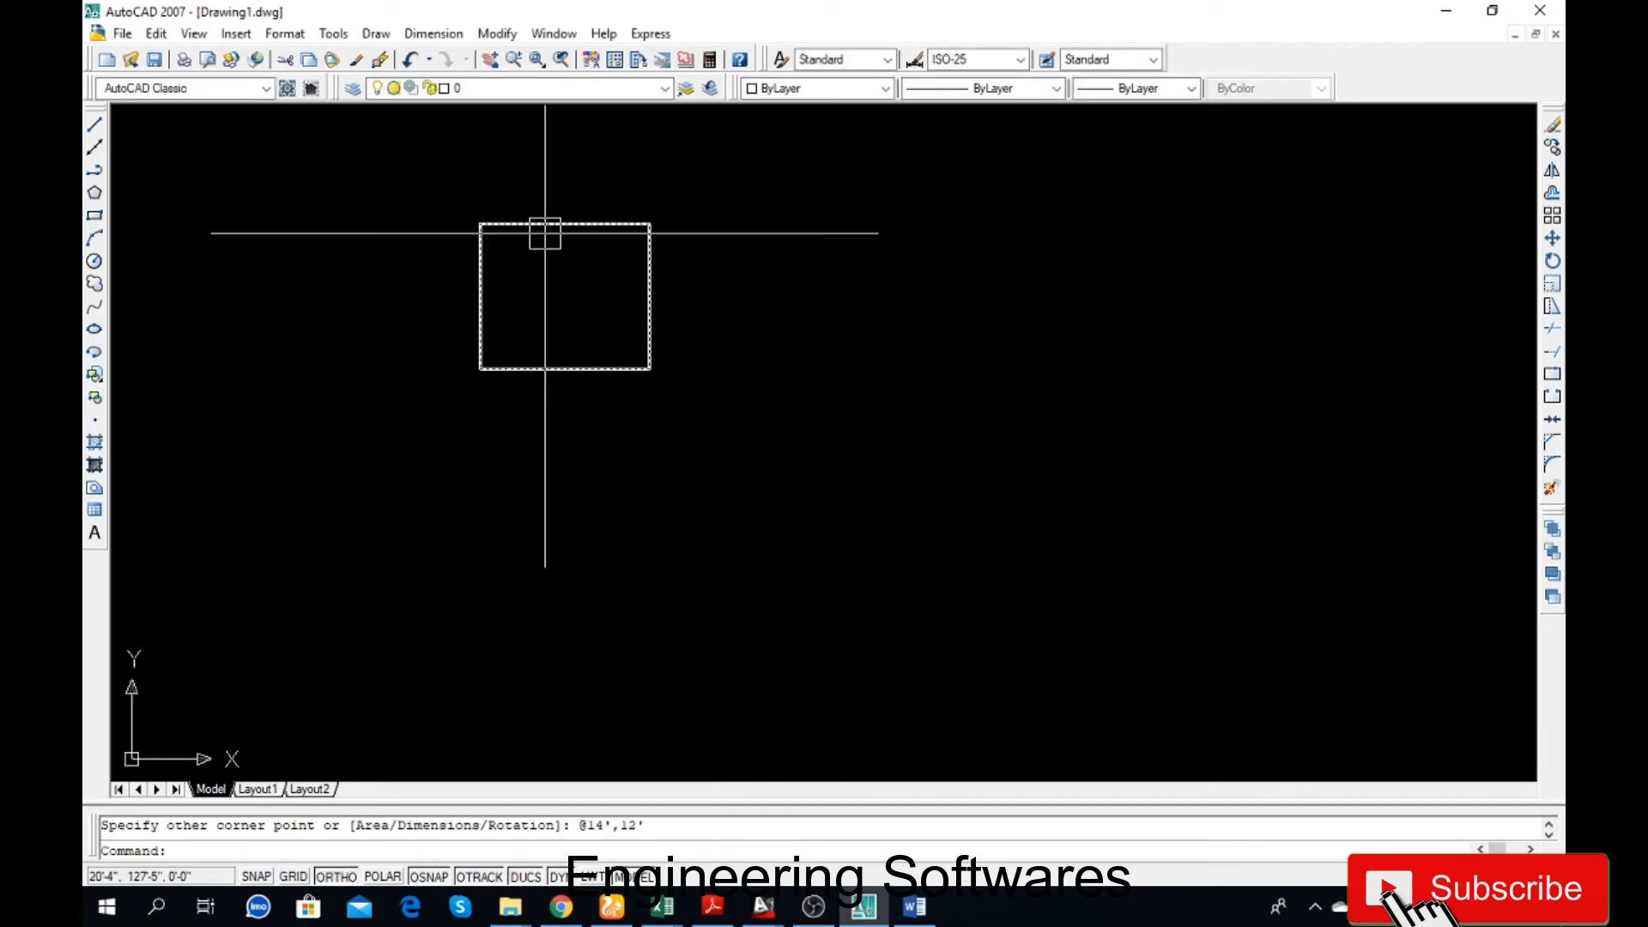
pyautogui.write('o')
pyautogui.press('Return')
pyautogui.write('9')
pyautogui.press('Return')
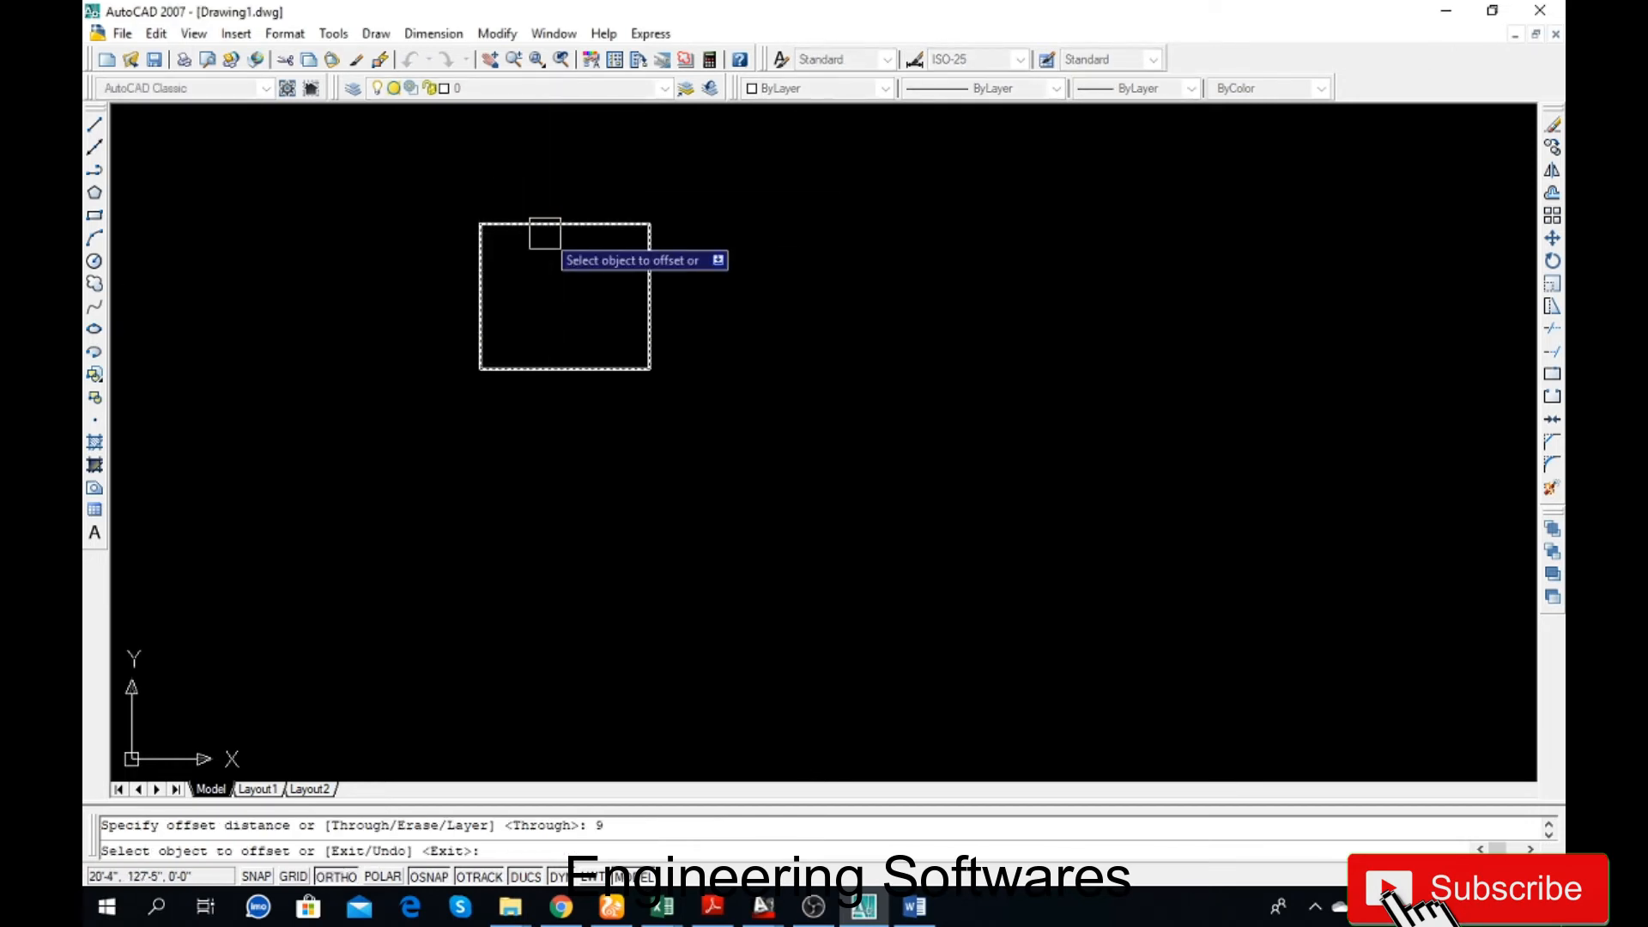
pyautogui.click(545, 232)
pyautogui.click(550, 172)
pyautogui.scroll(2, 562, 170)
pyautogui.rightClick(566, 172)
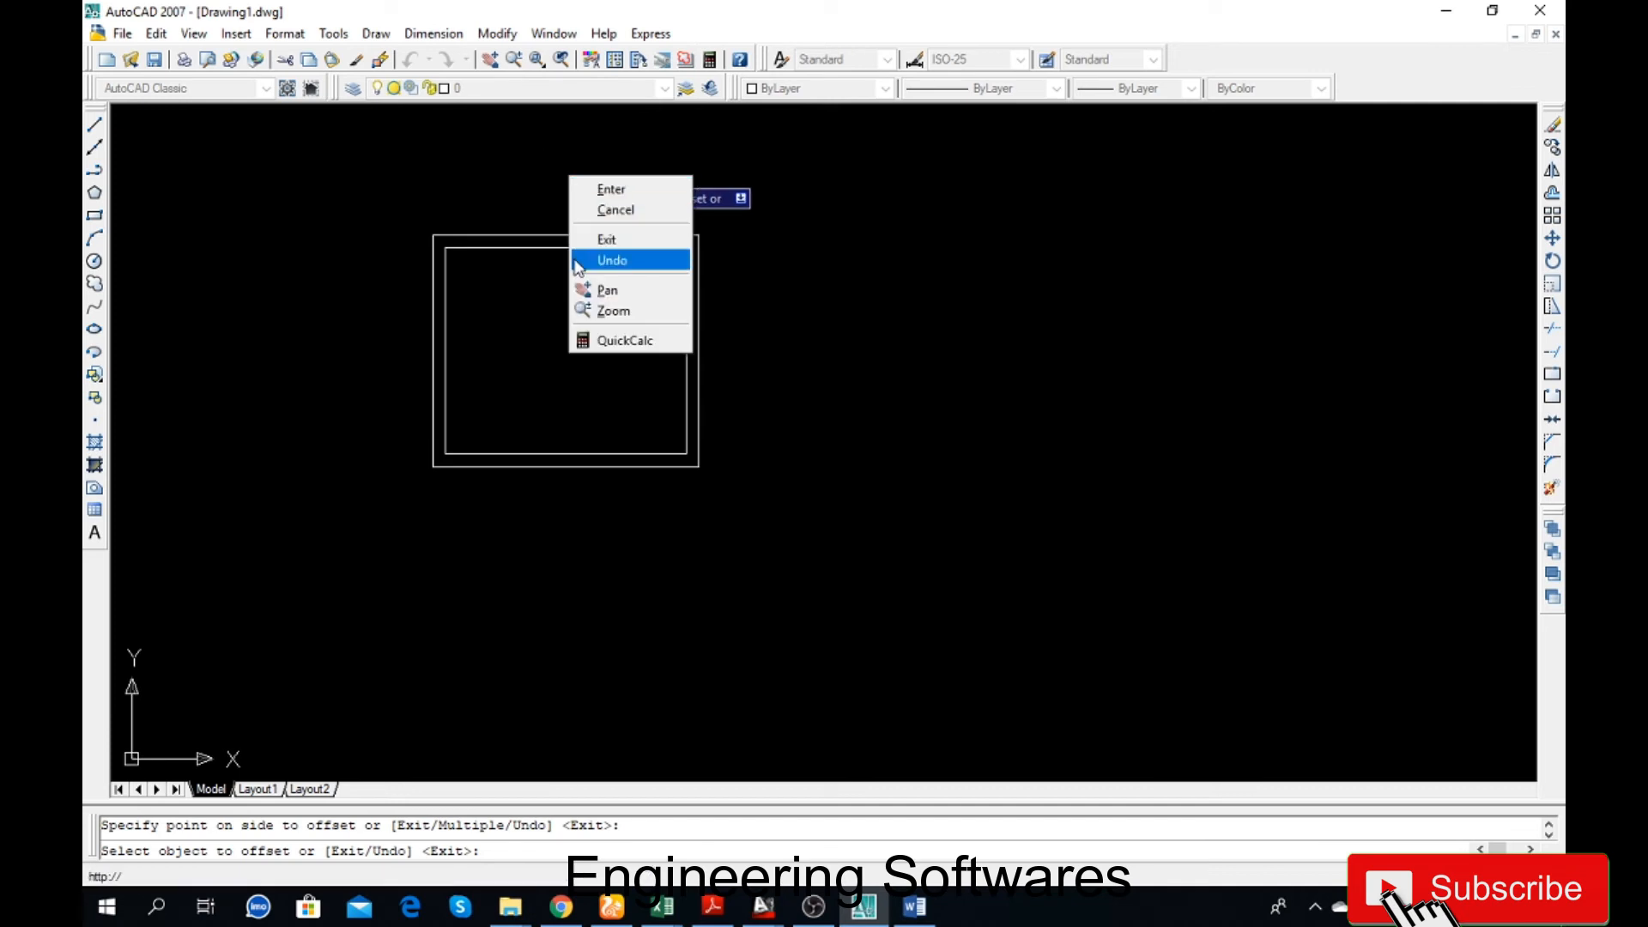
pyautogui.click(469, 309)
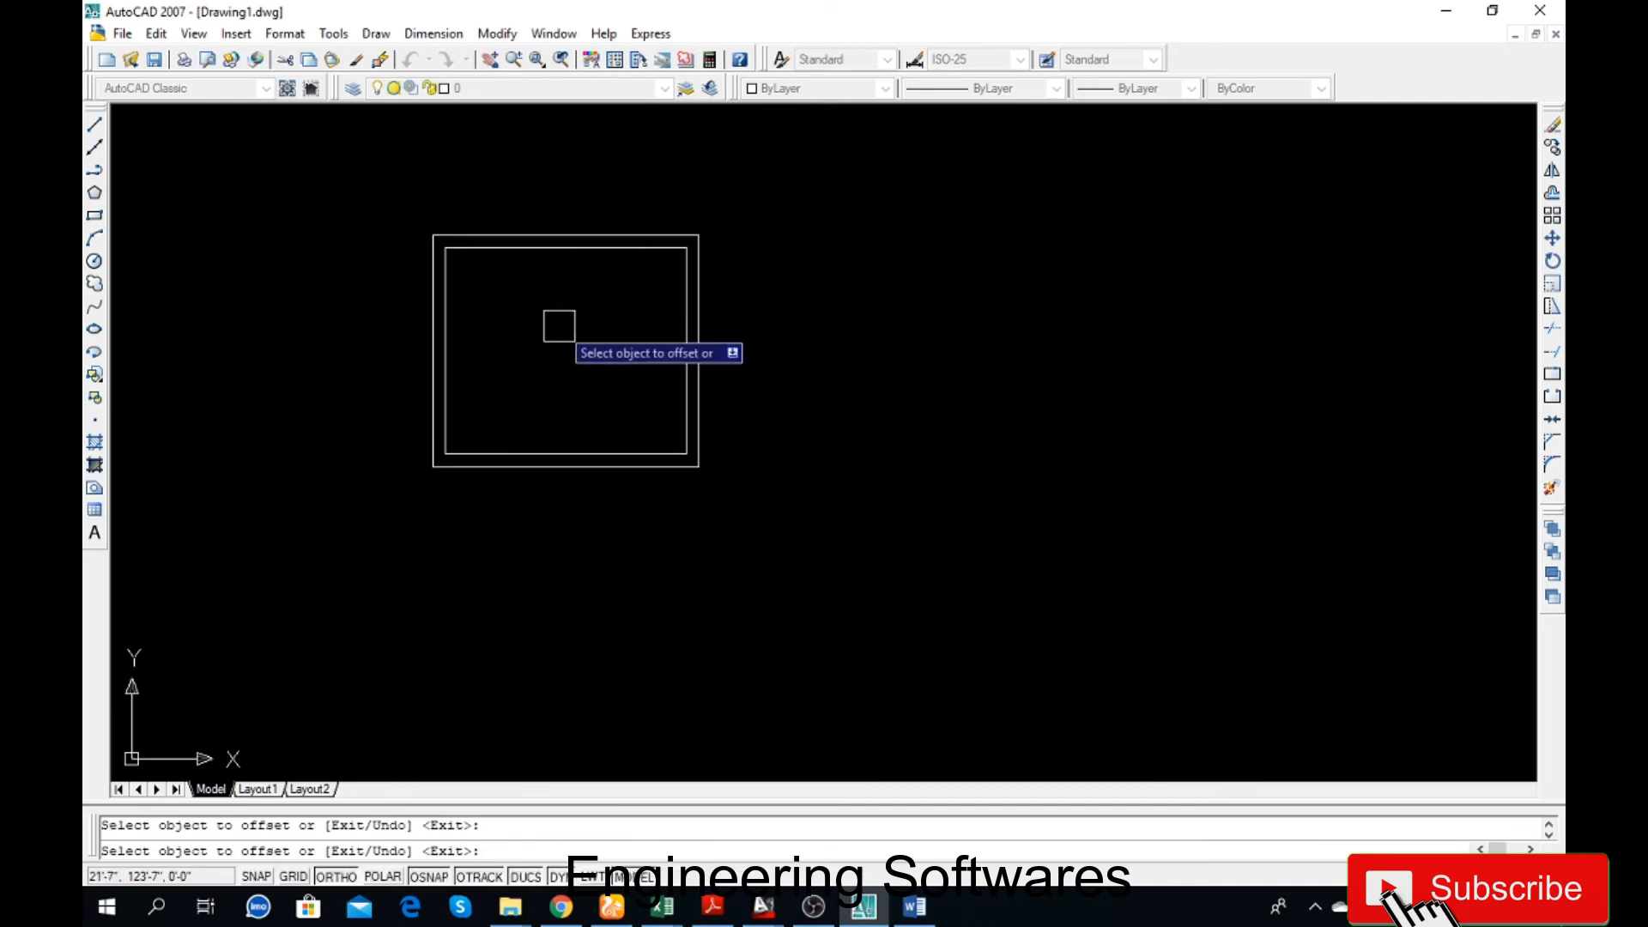
pyautogui.press('Escape')
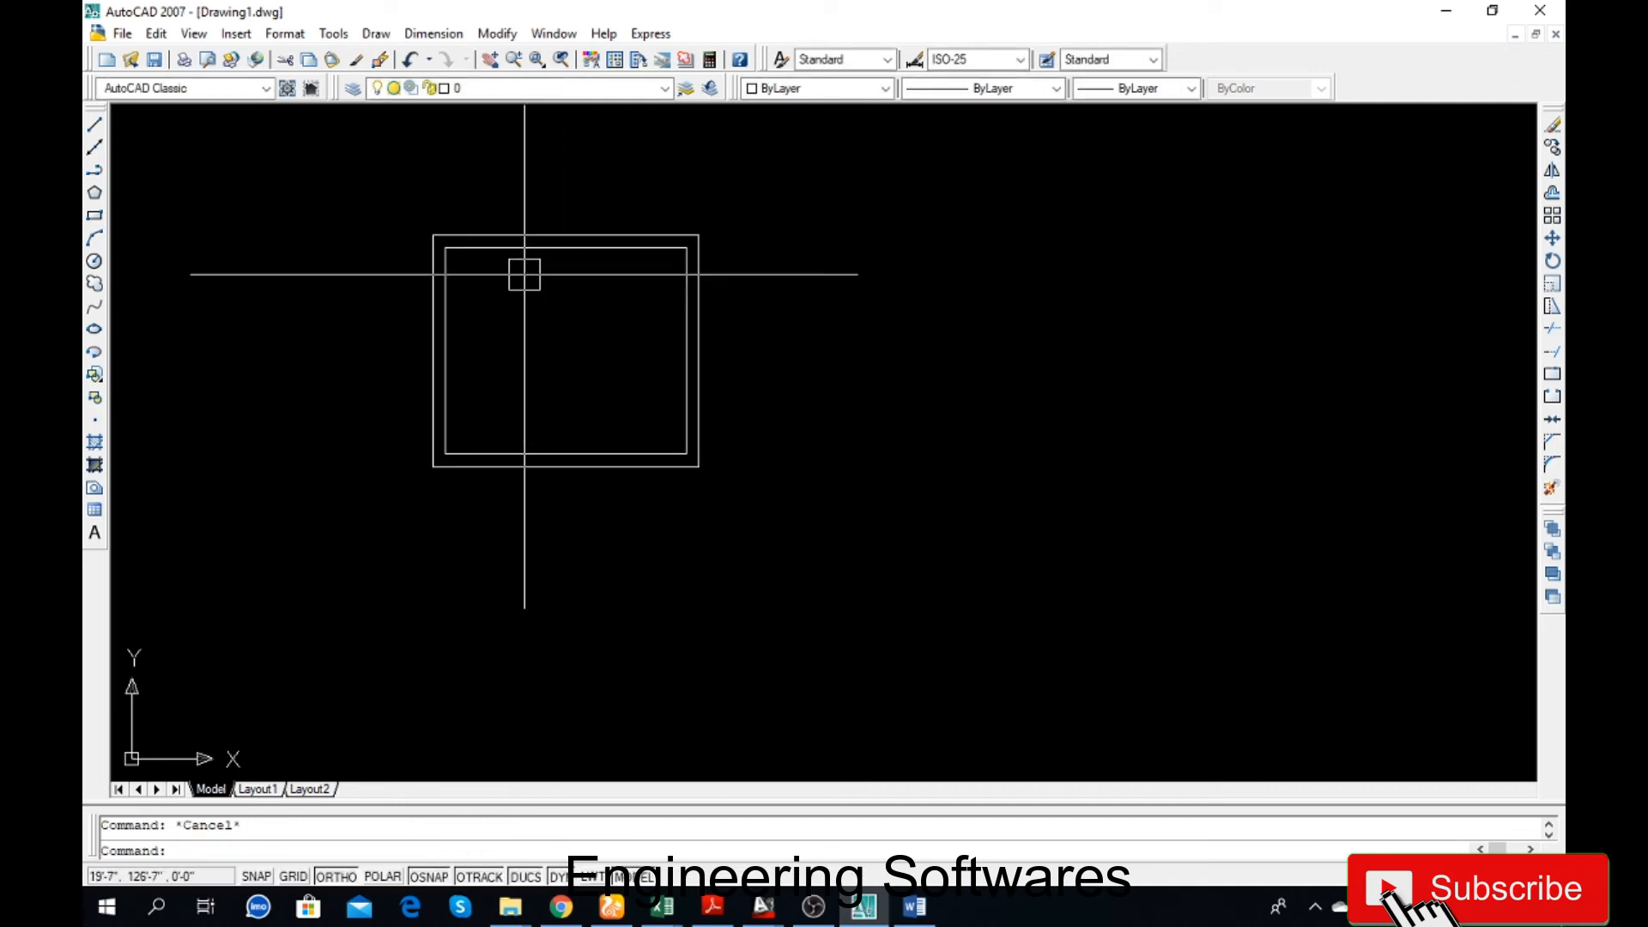
# - Draw a vertical line downward from the inner rectangle's lower-right corner, extending past the outer wall line
pyautogui.scroll(1, 494, 251)
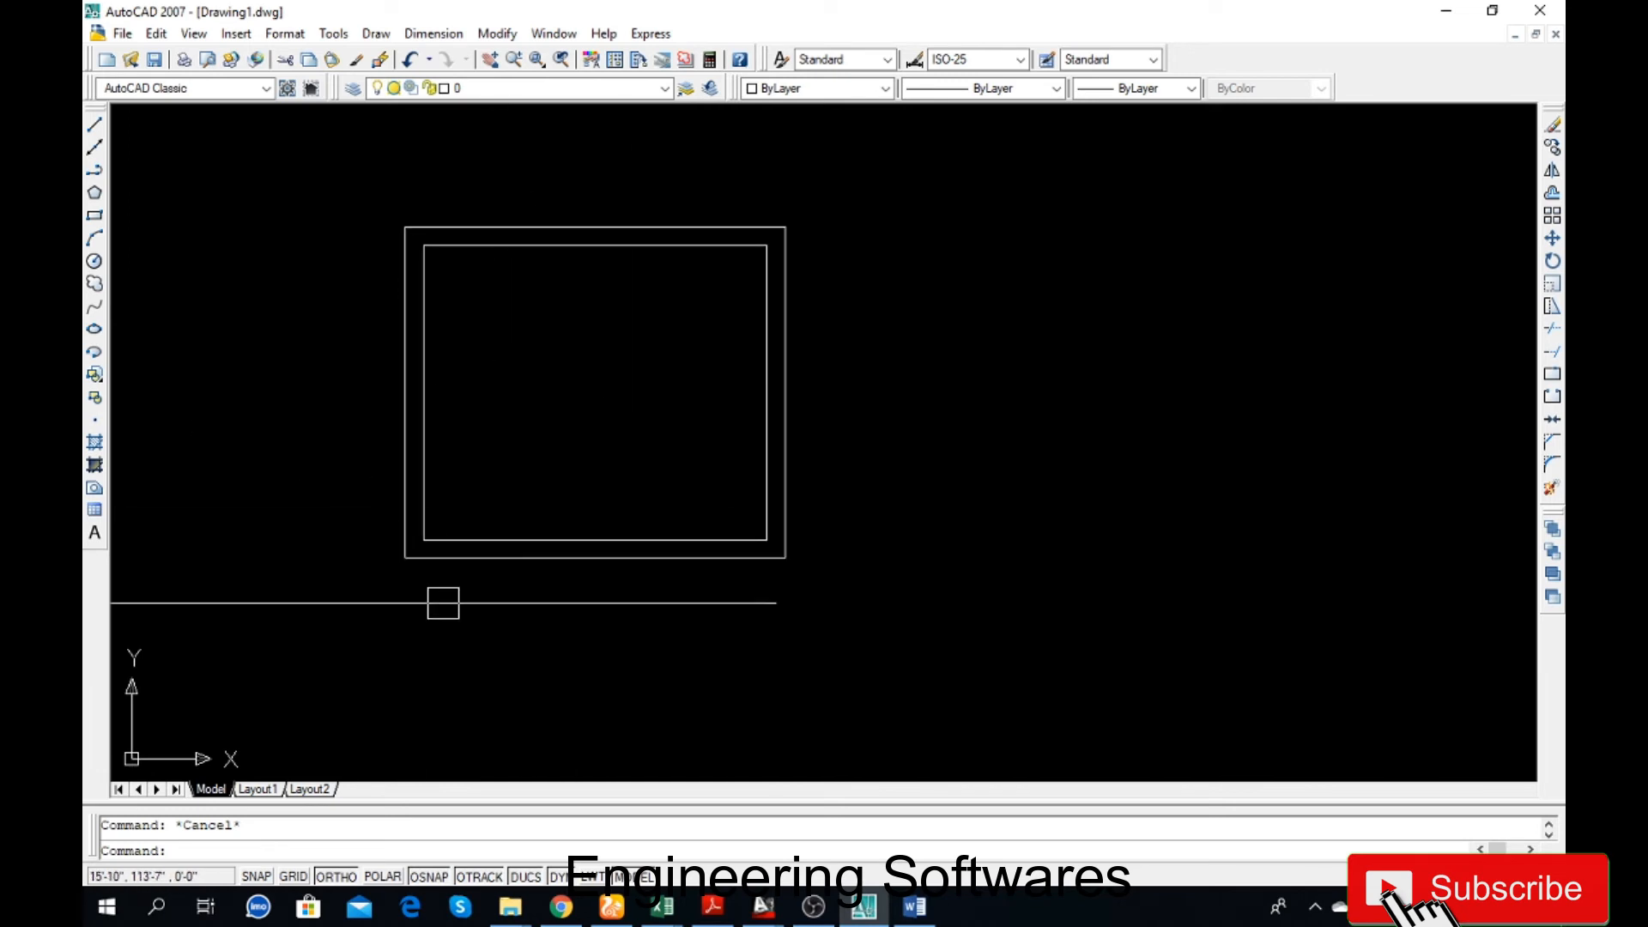
pyautogui.write('l')
pyautogui.press('Return')
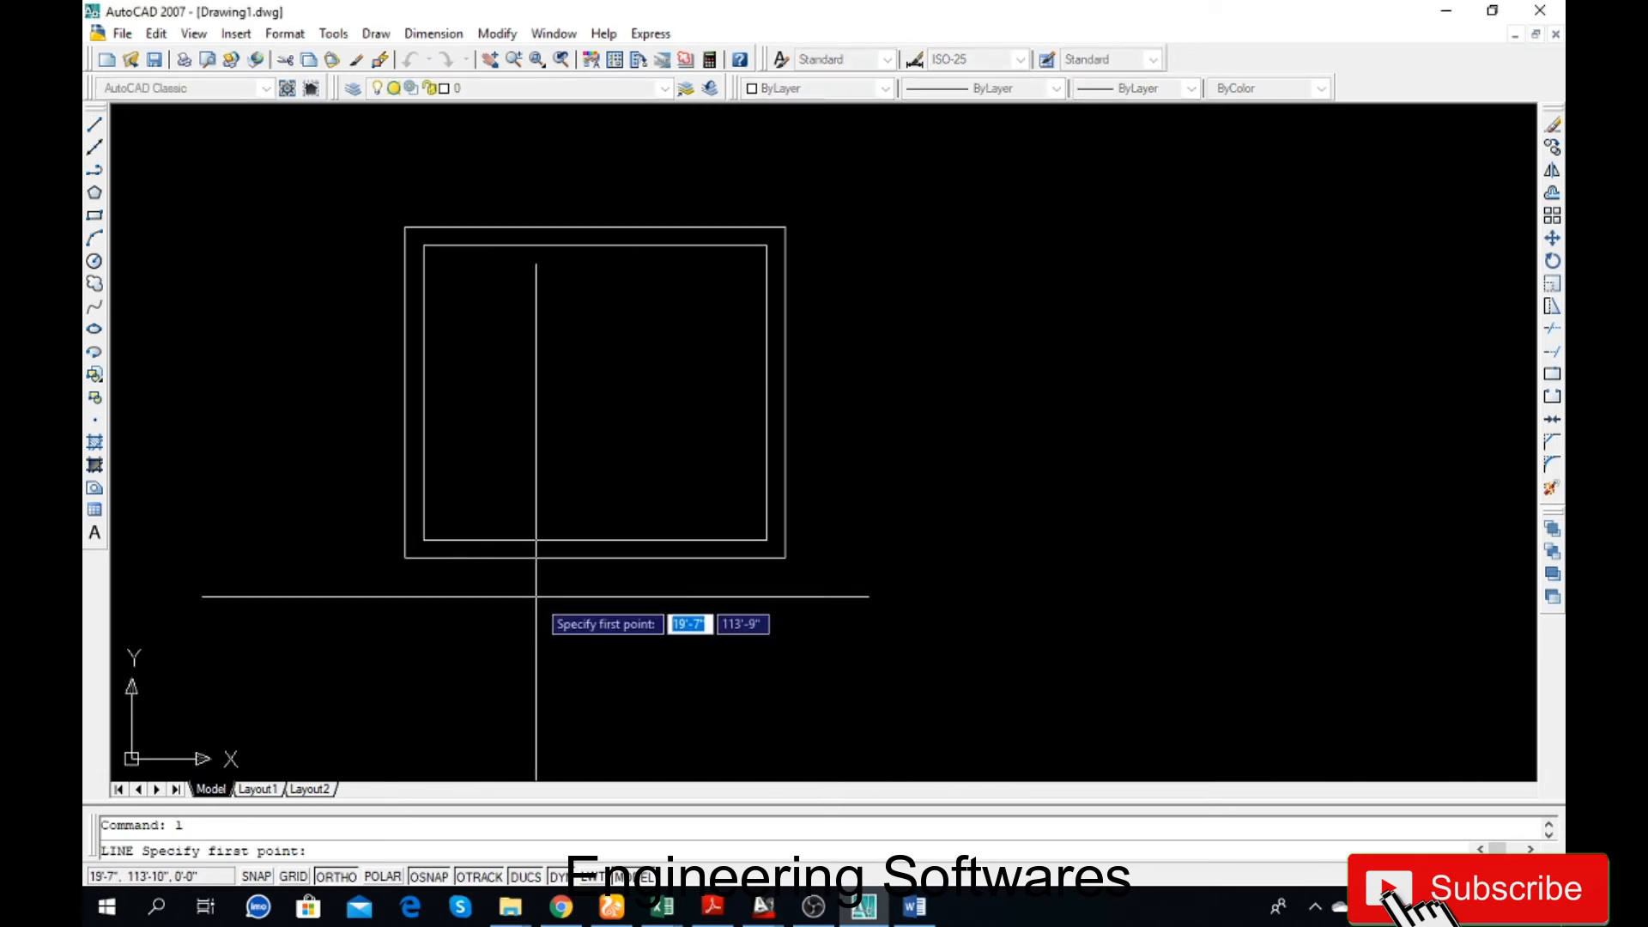
pyautogui.click(769, 559)
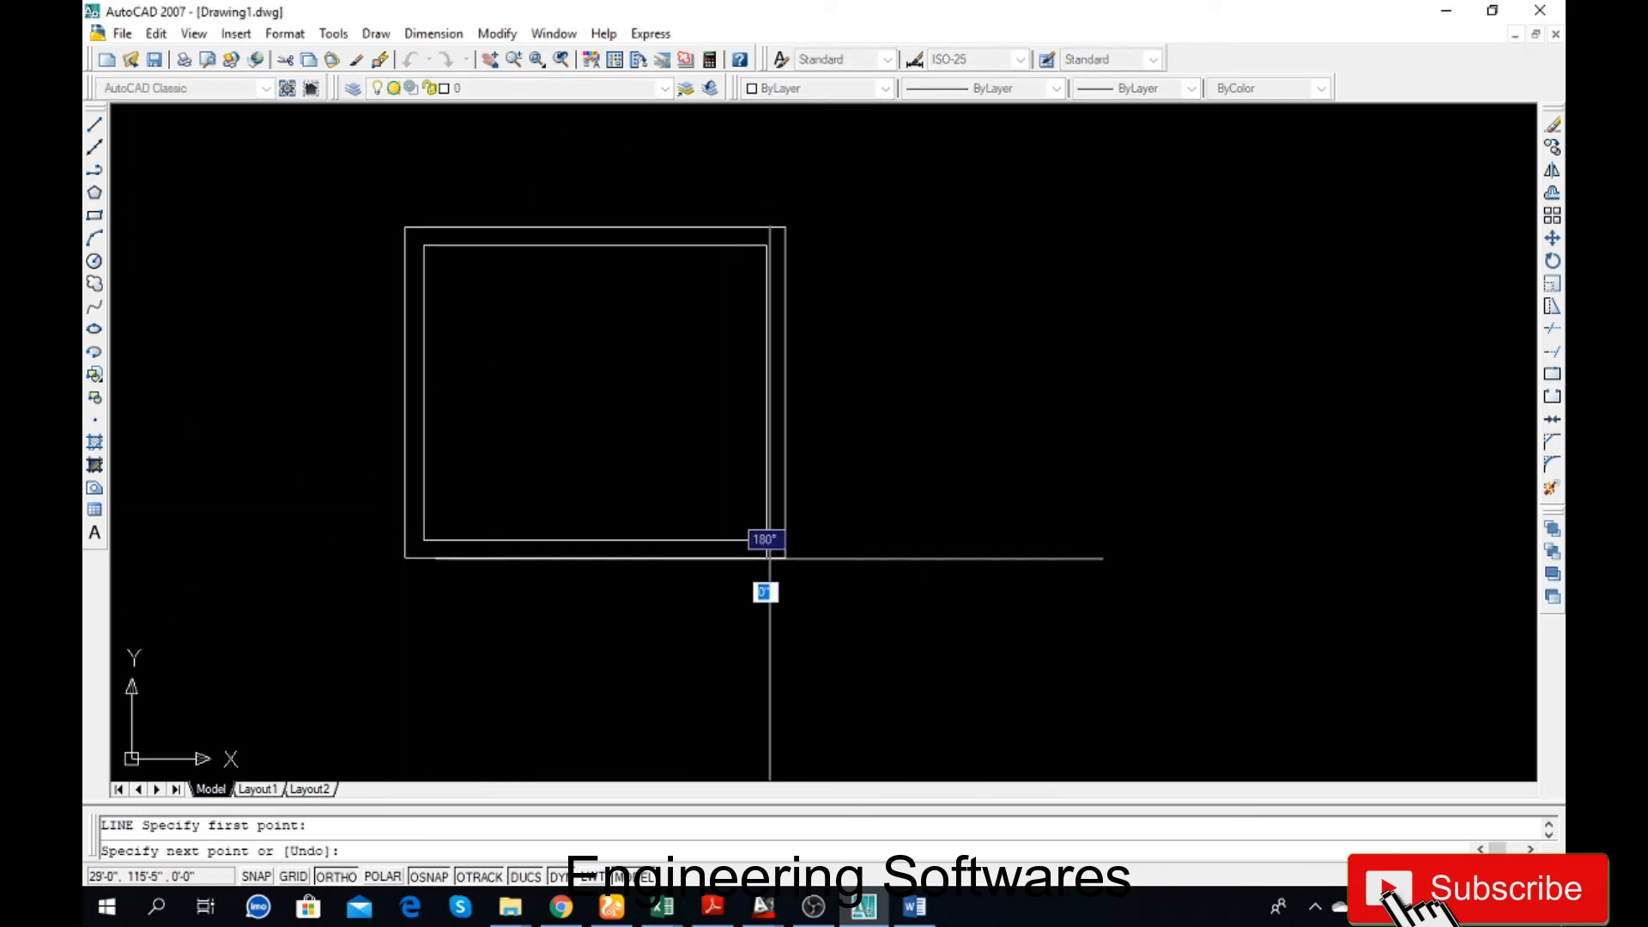
pyautogui.press('Return')
# - Offset the vertical line 9 inches to its left and erase the original line at the inner corner
pyautogui.write('o')
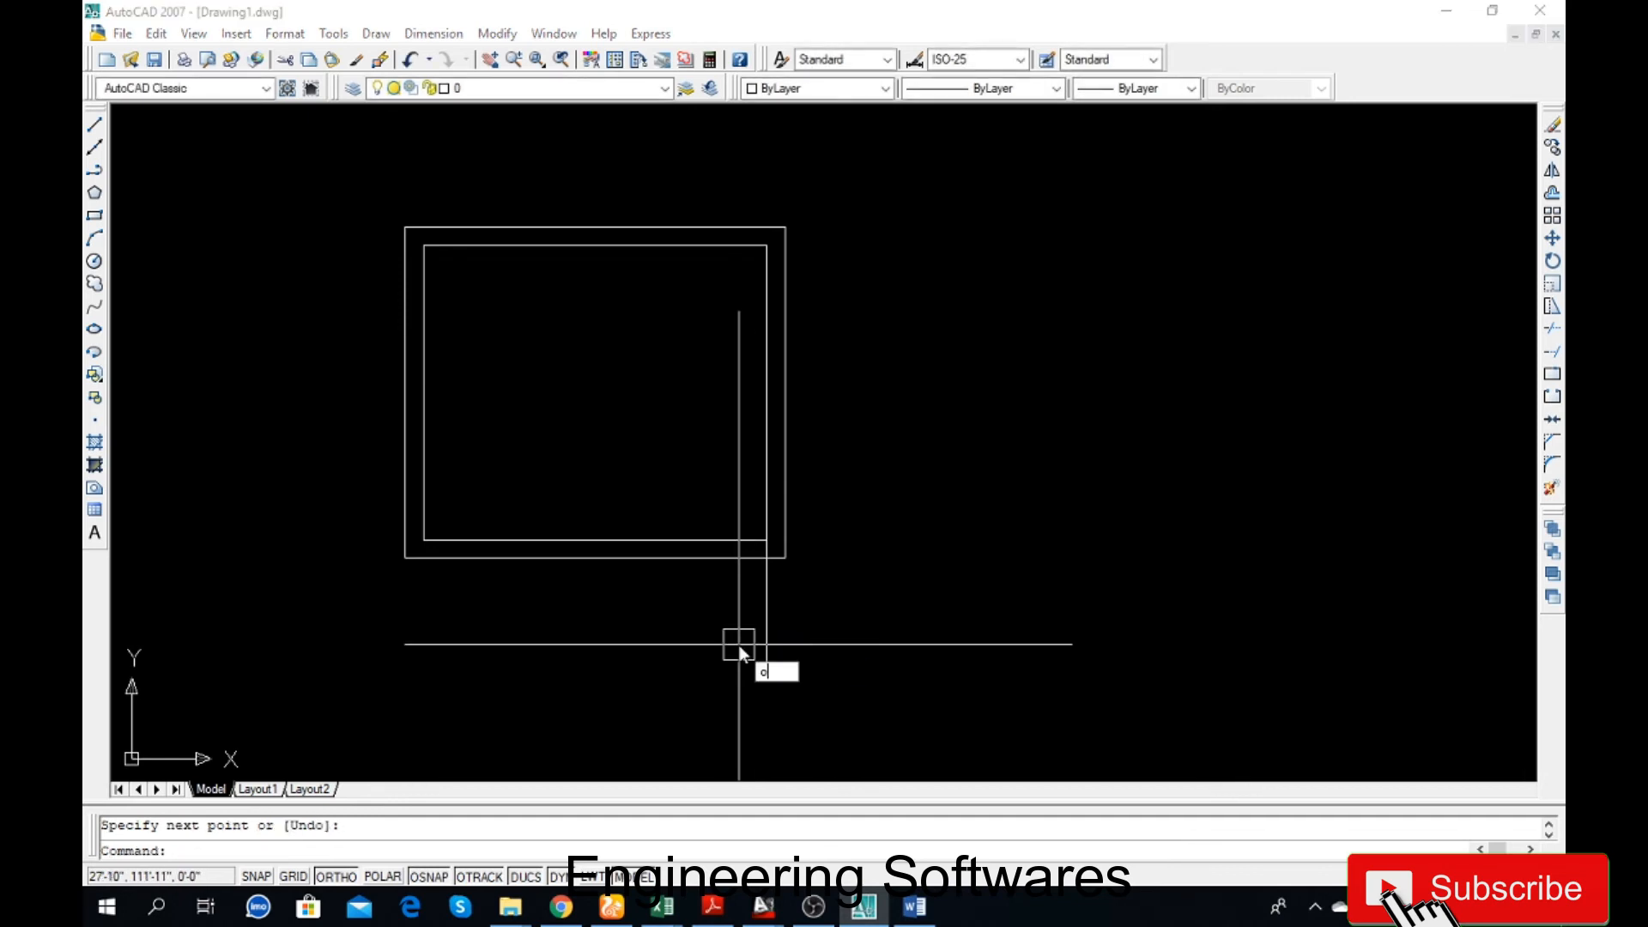
pyautogui.press('Return')
pyautogui.write('9')
pyautogui.press('Return')
pyautogui.click(766, 629)
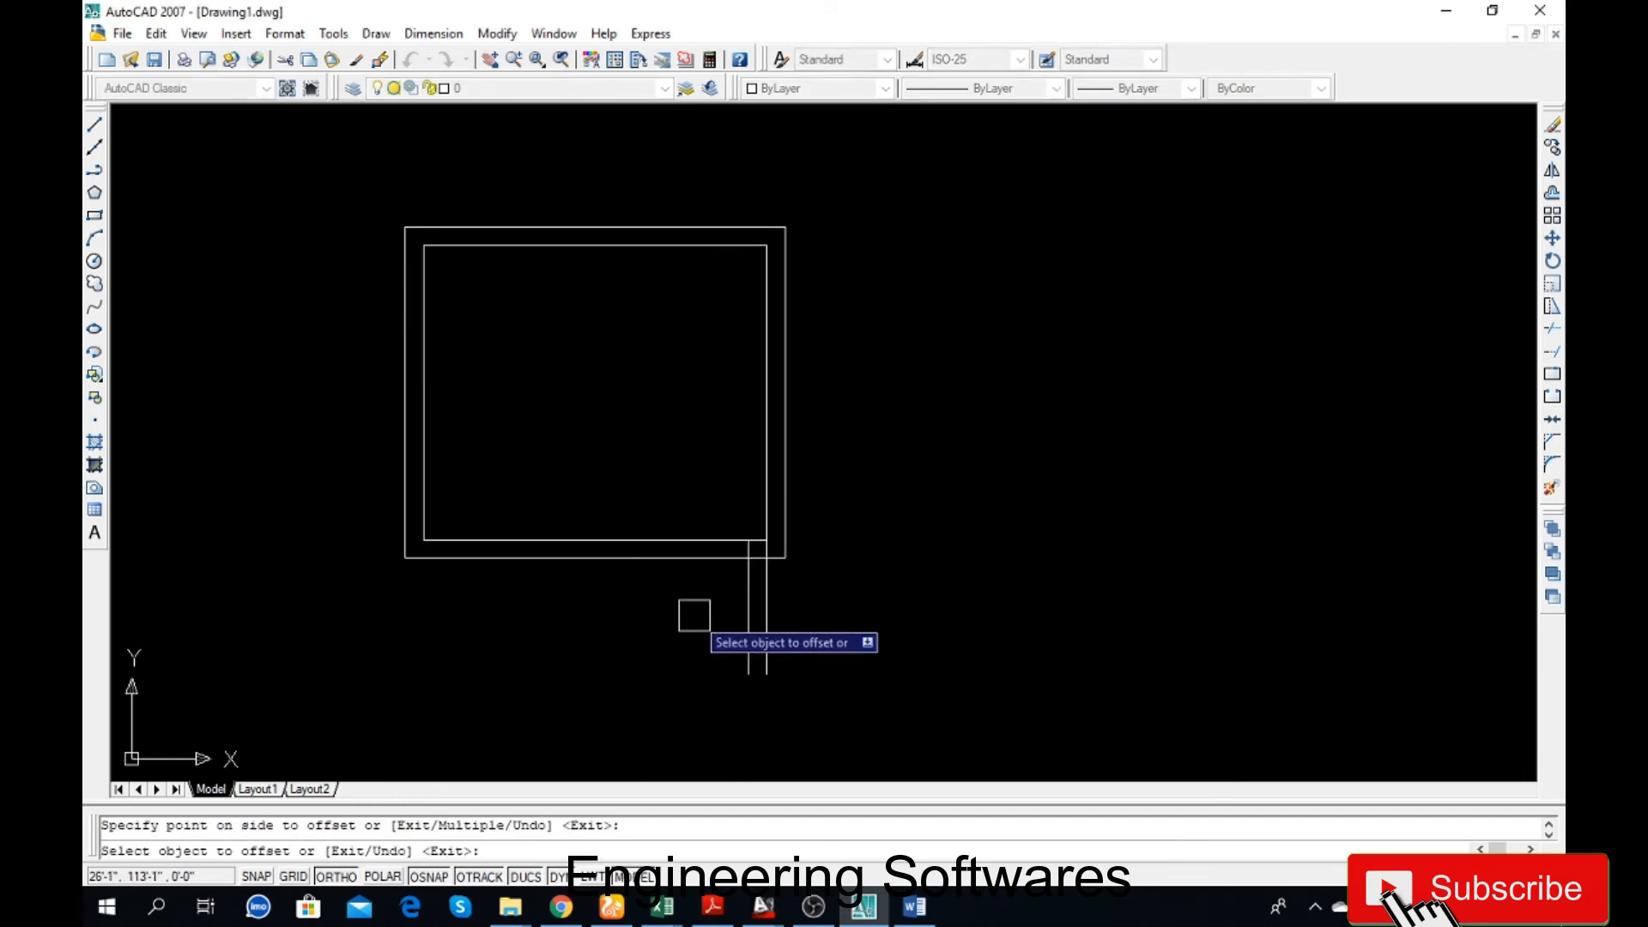
pyautogui.press('Escape')
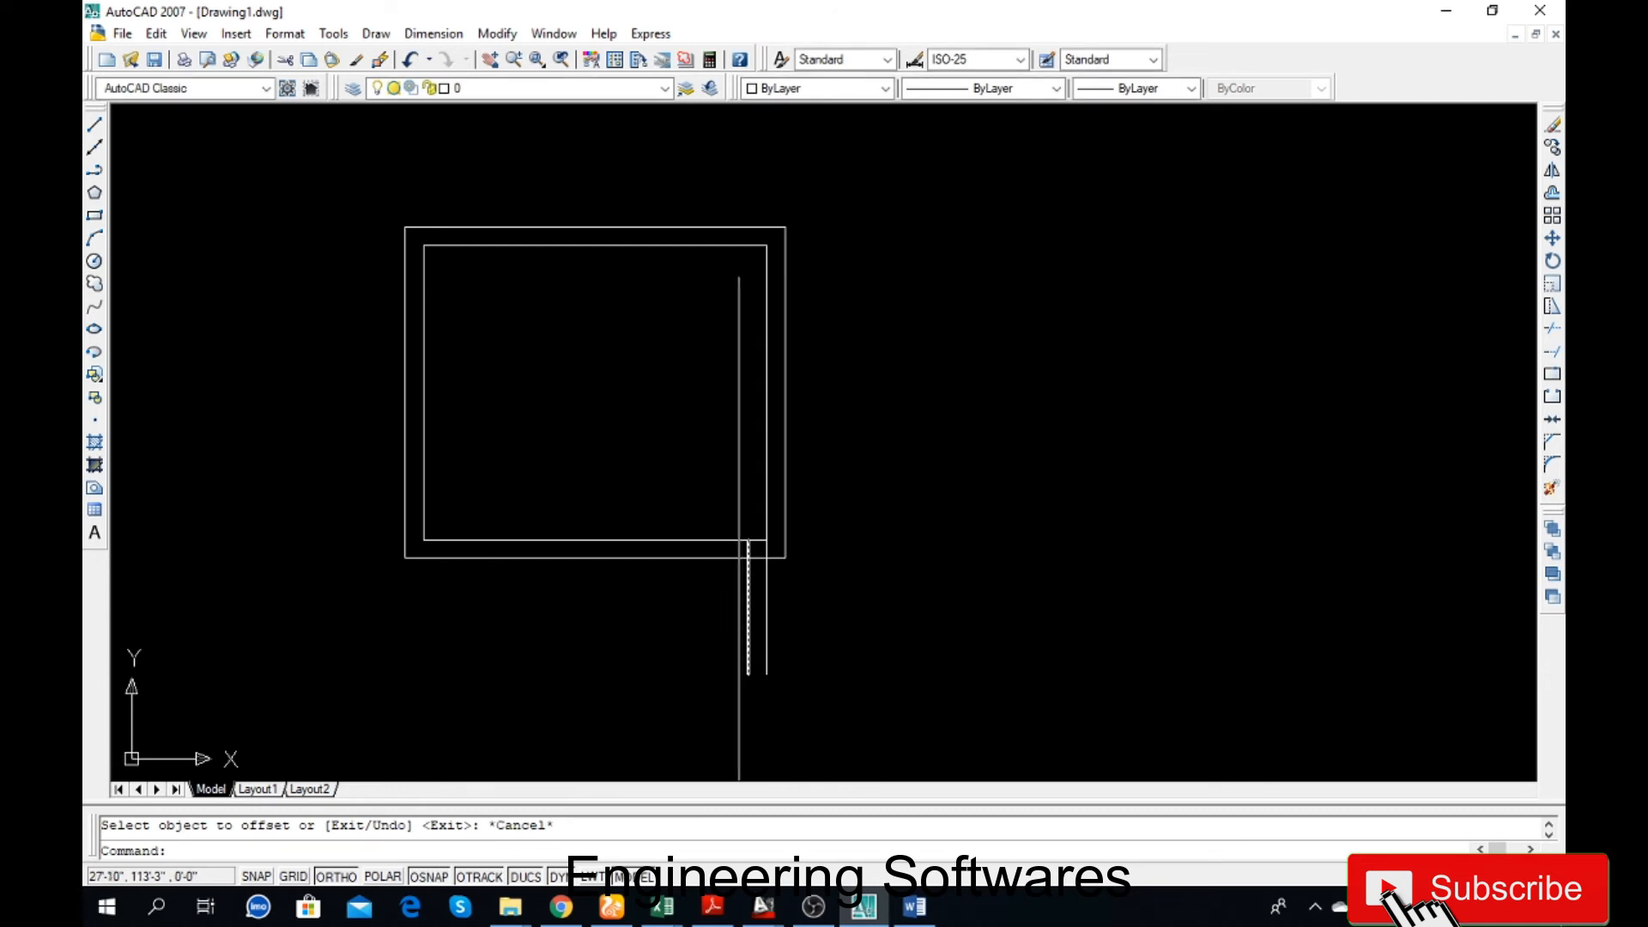
pyautogui.click(766, 607)
pyautogui.press('Delete')
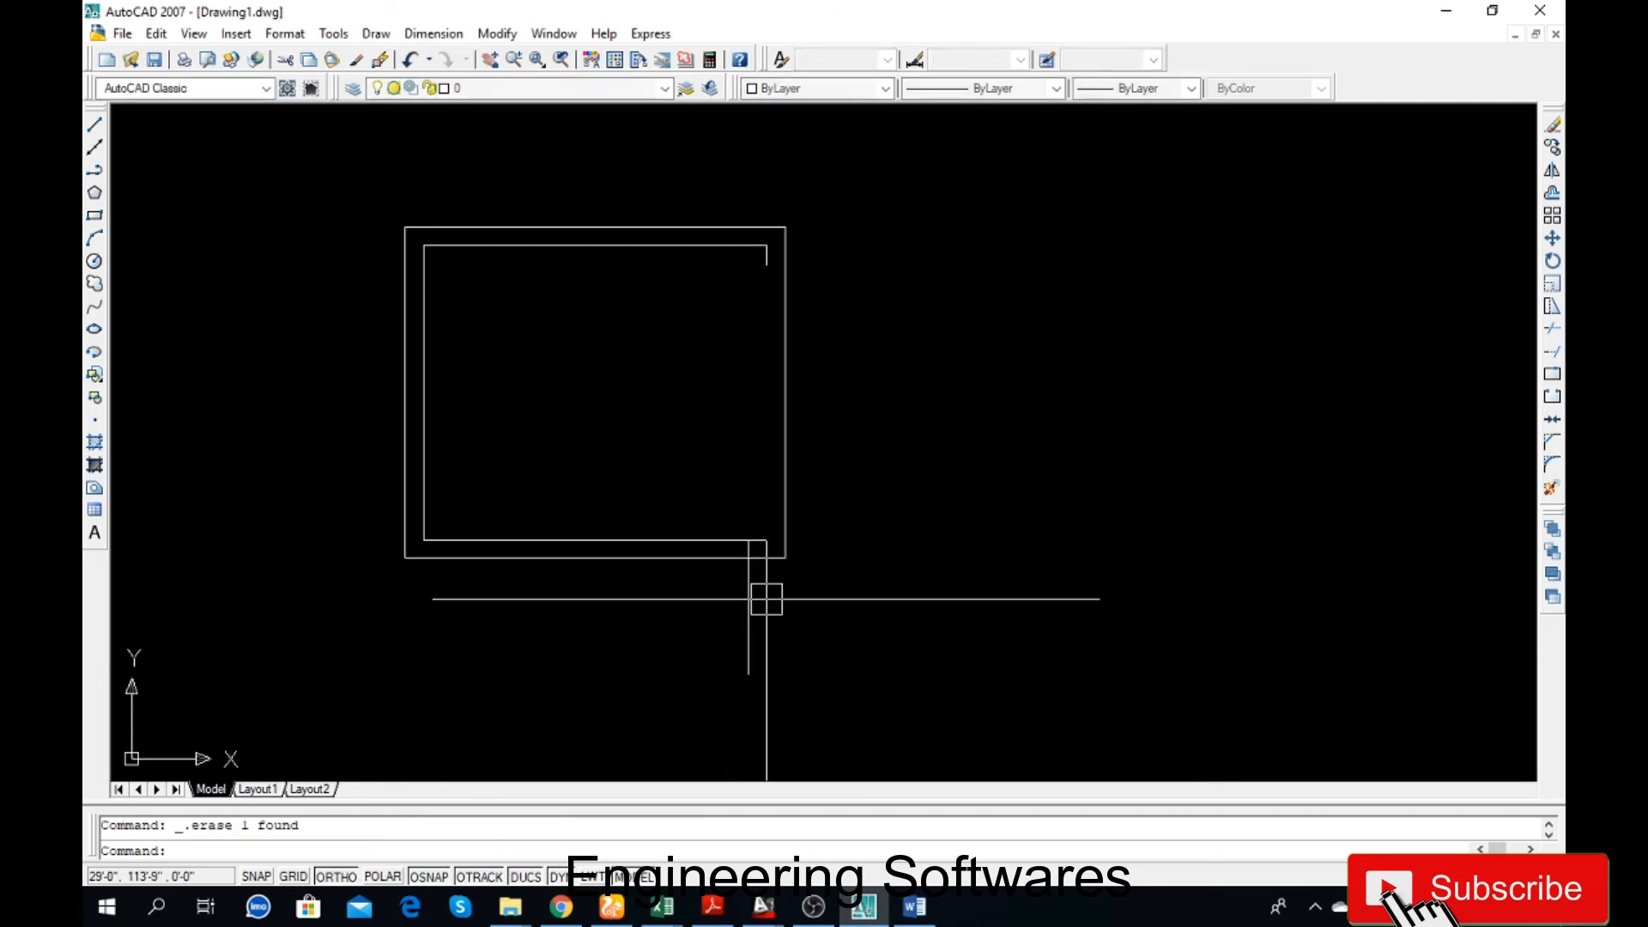
# - Offset the remaining vertical line 3.5' to its left to mark the door opening
pyautogui.write('o')
pyautogui.press('Return')
pyautogui.write('3.5')
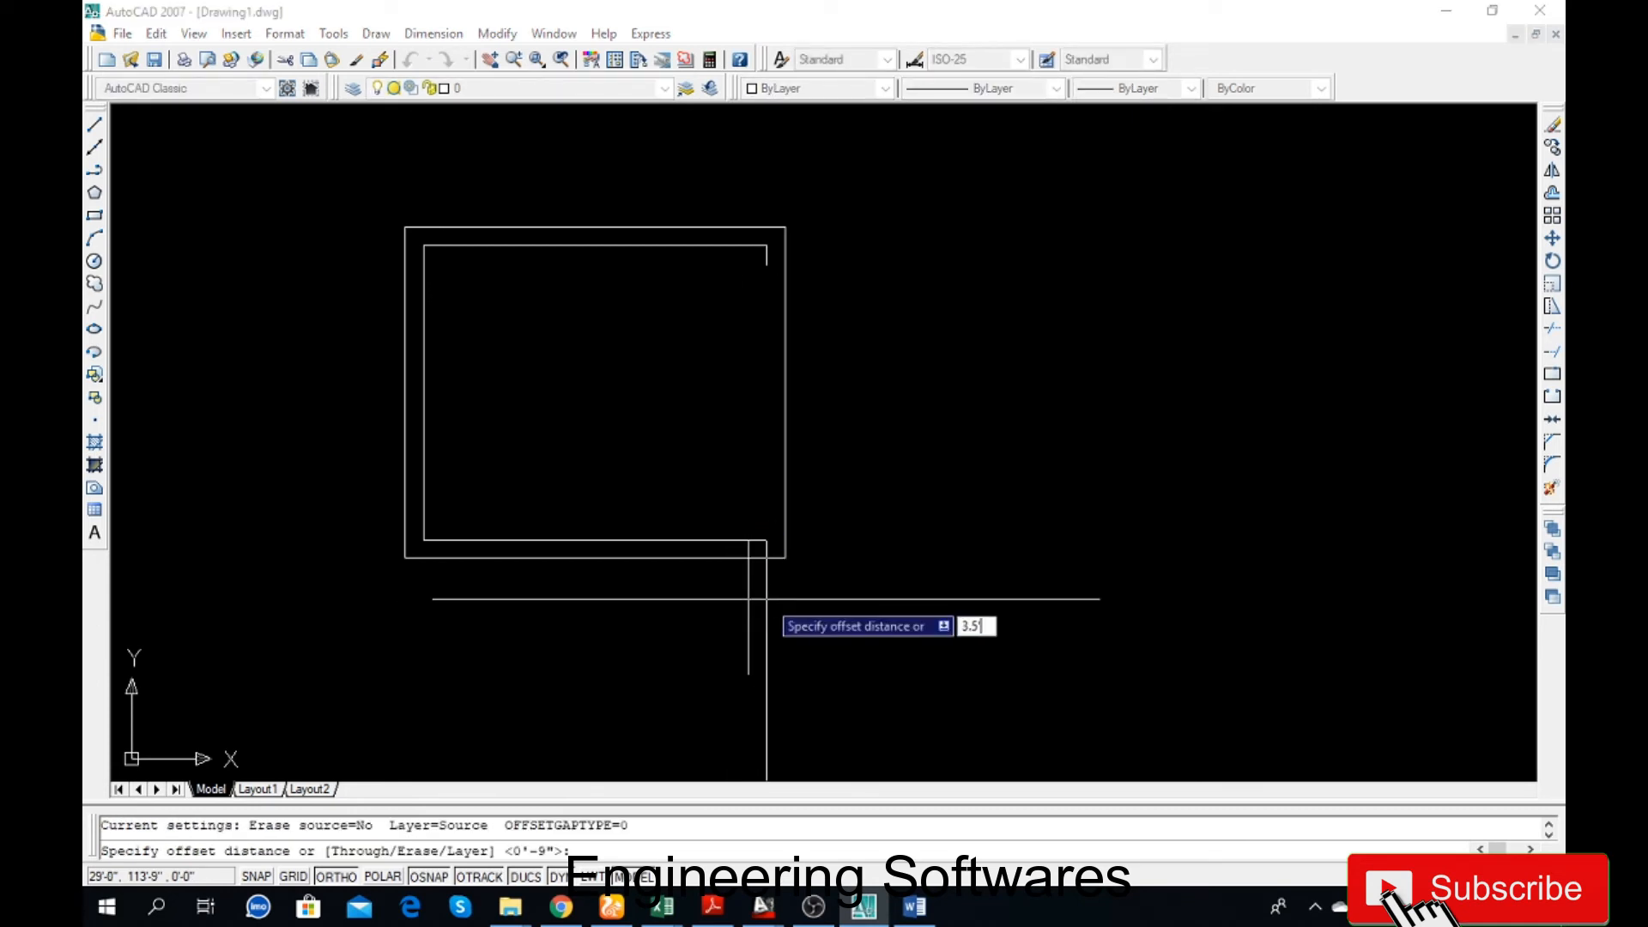
pyautogui.press('Return')
pyautogui.click(748, 598)
pyautogui.click(636, 603)
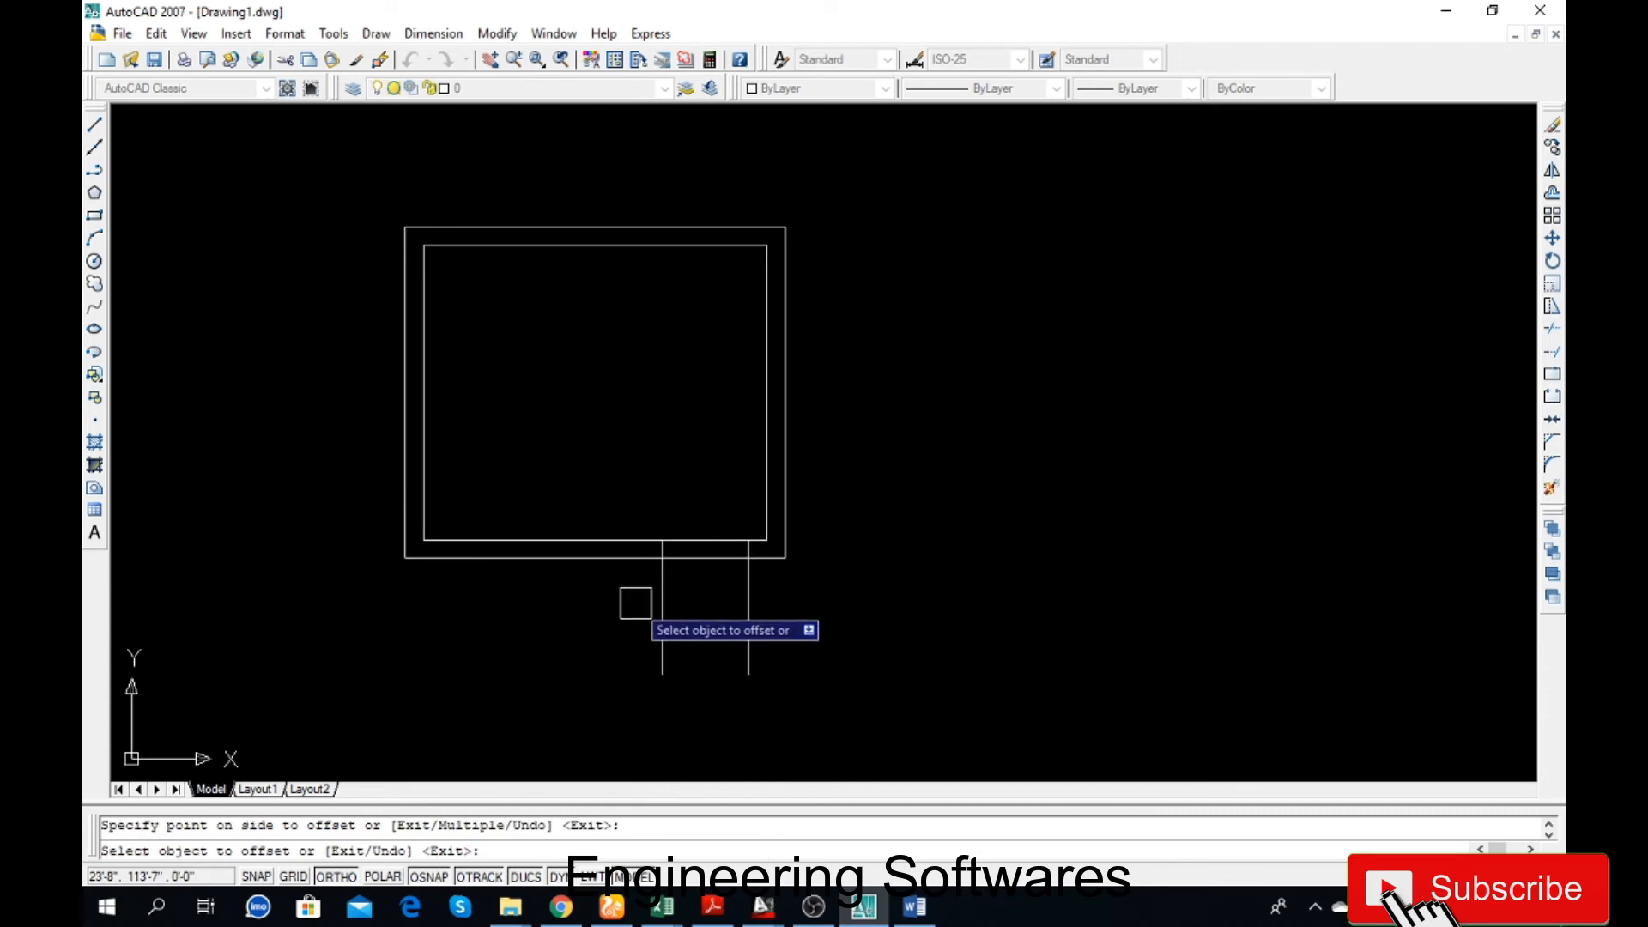
pyautogui.press('Return')
# - Trim the wall lines between the two vertical lines and the lines' protruding ends to open the doorway
pyautogui.write('tr')
pyautogui.press('Return')
pyautogui.press('Return')
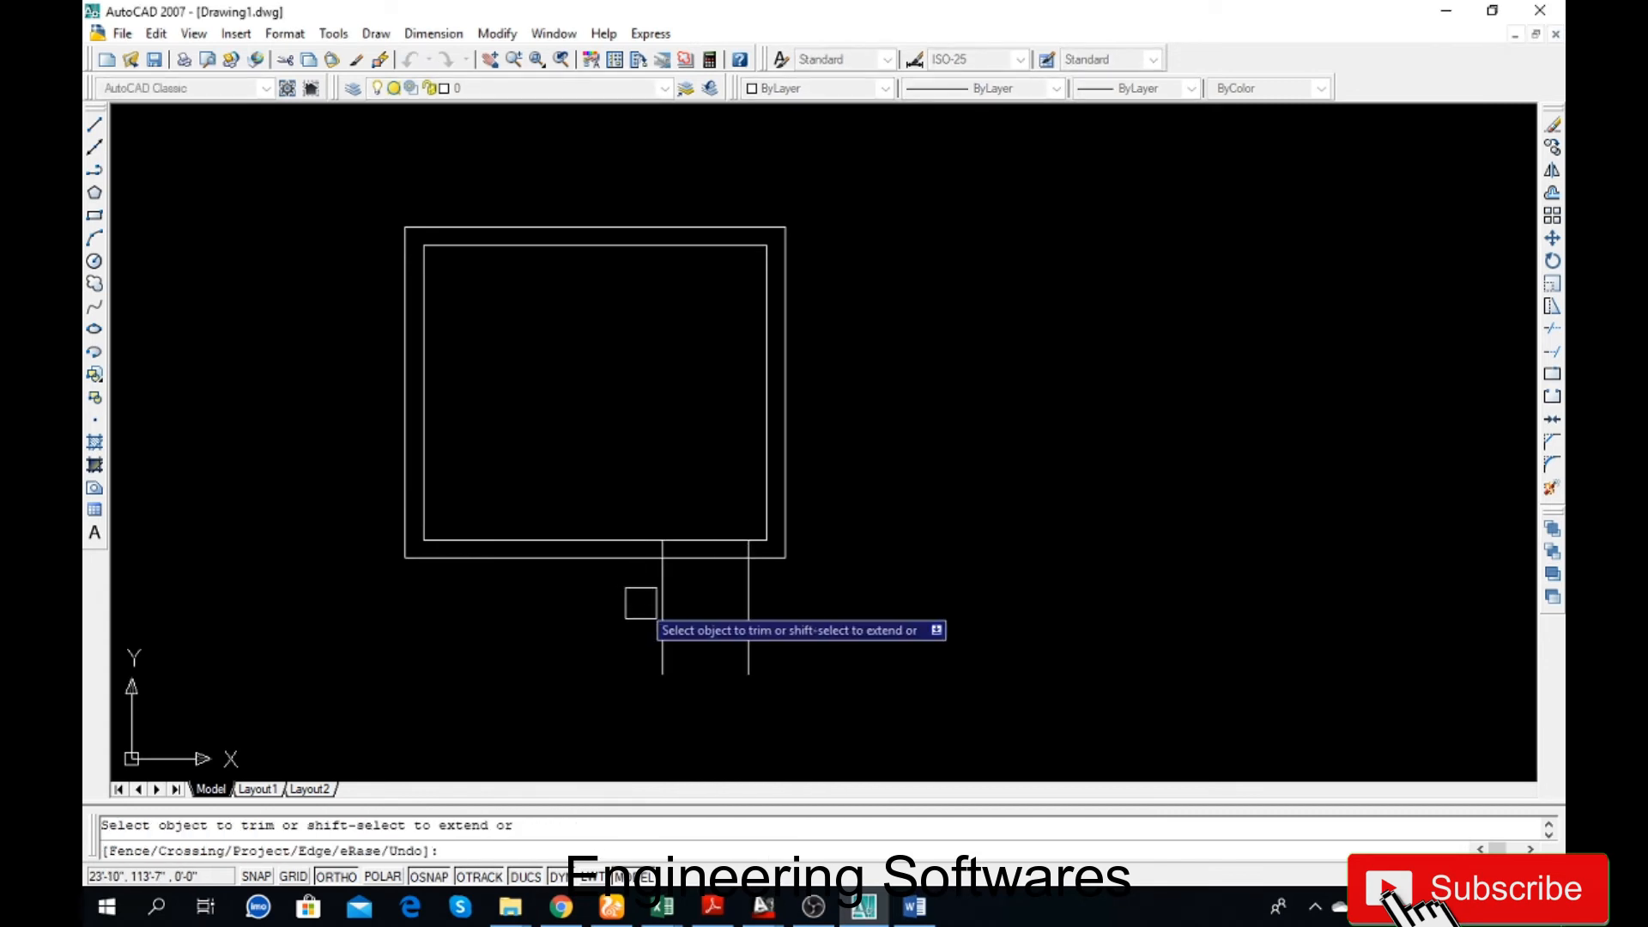
pyautogui.click(777, 627)
pyautogui.click(526, 648)
pyautogui.click(697, 513)
pyautogui.click(538, 668)
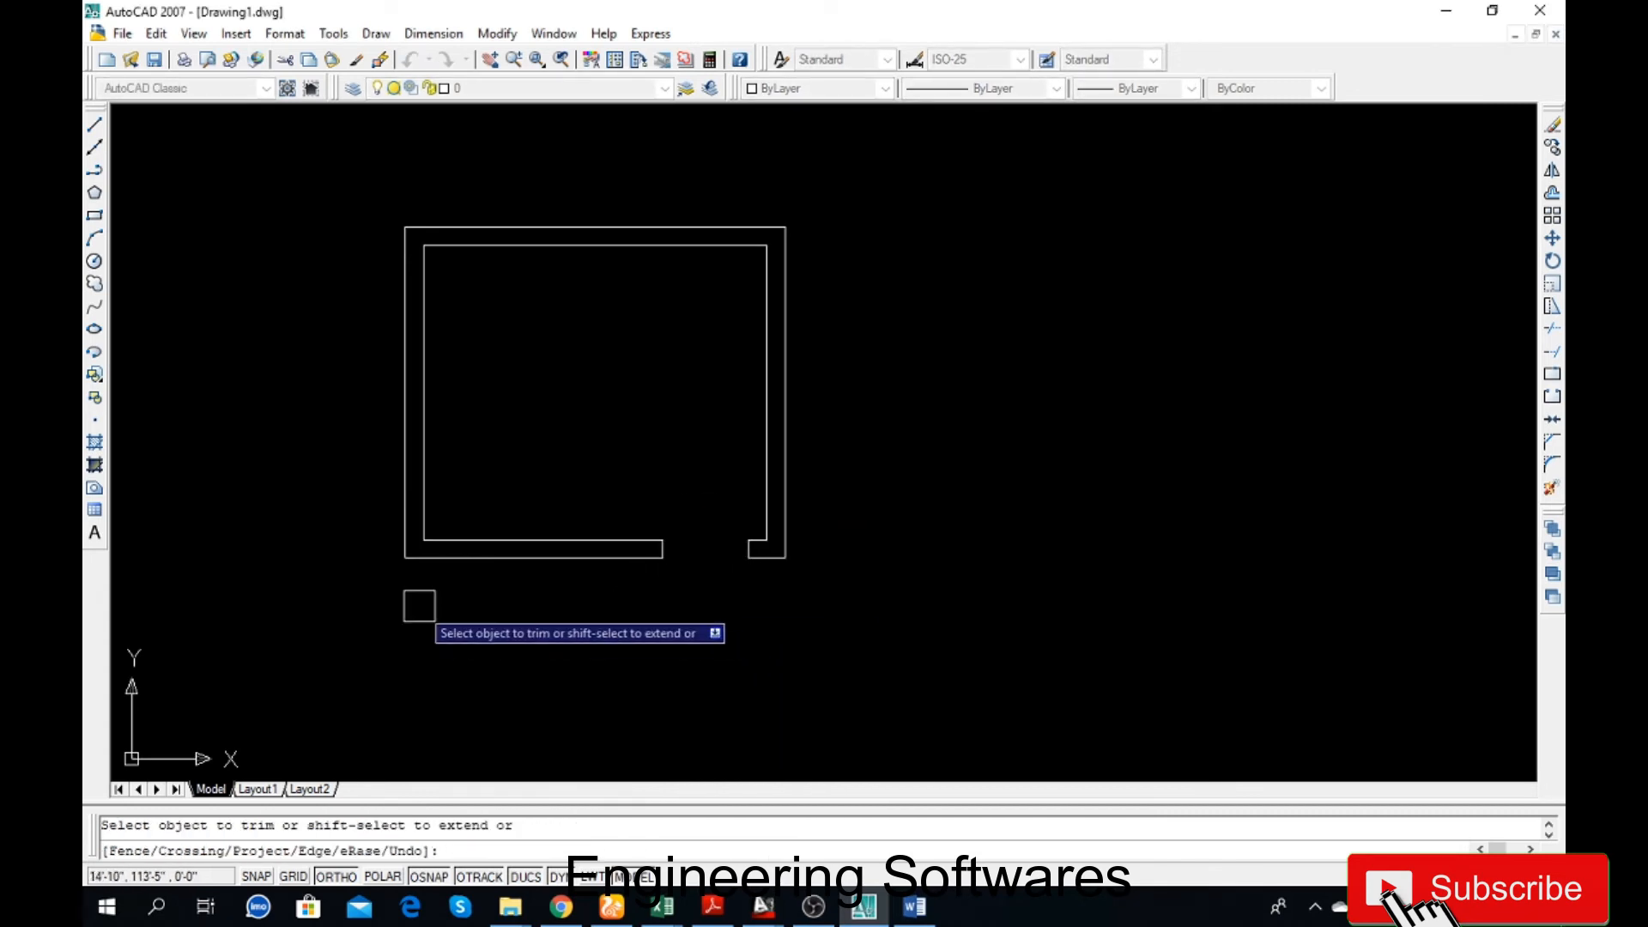
pyautogui.press('Escape')
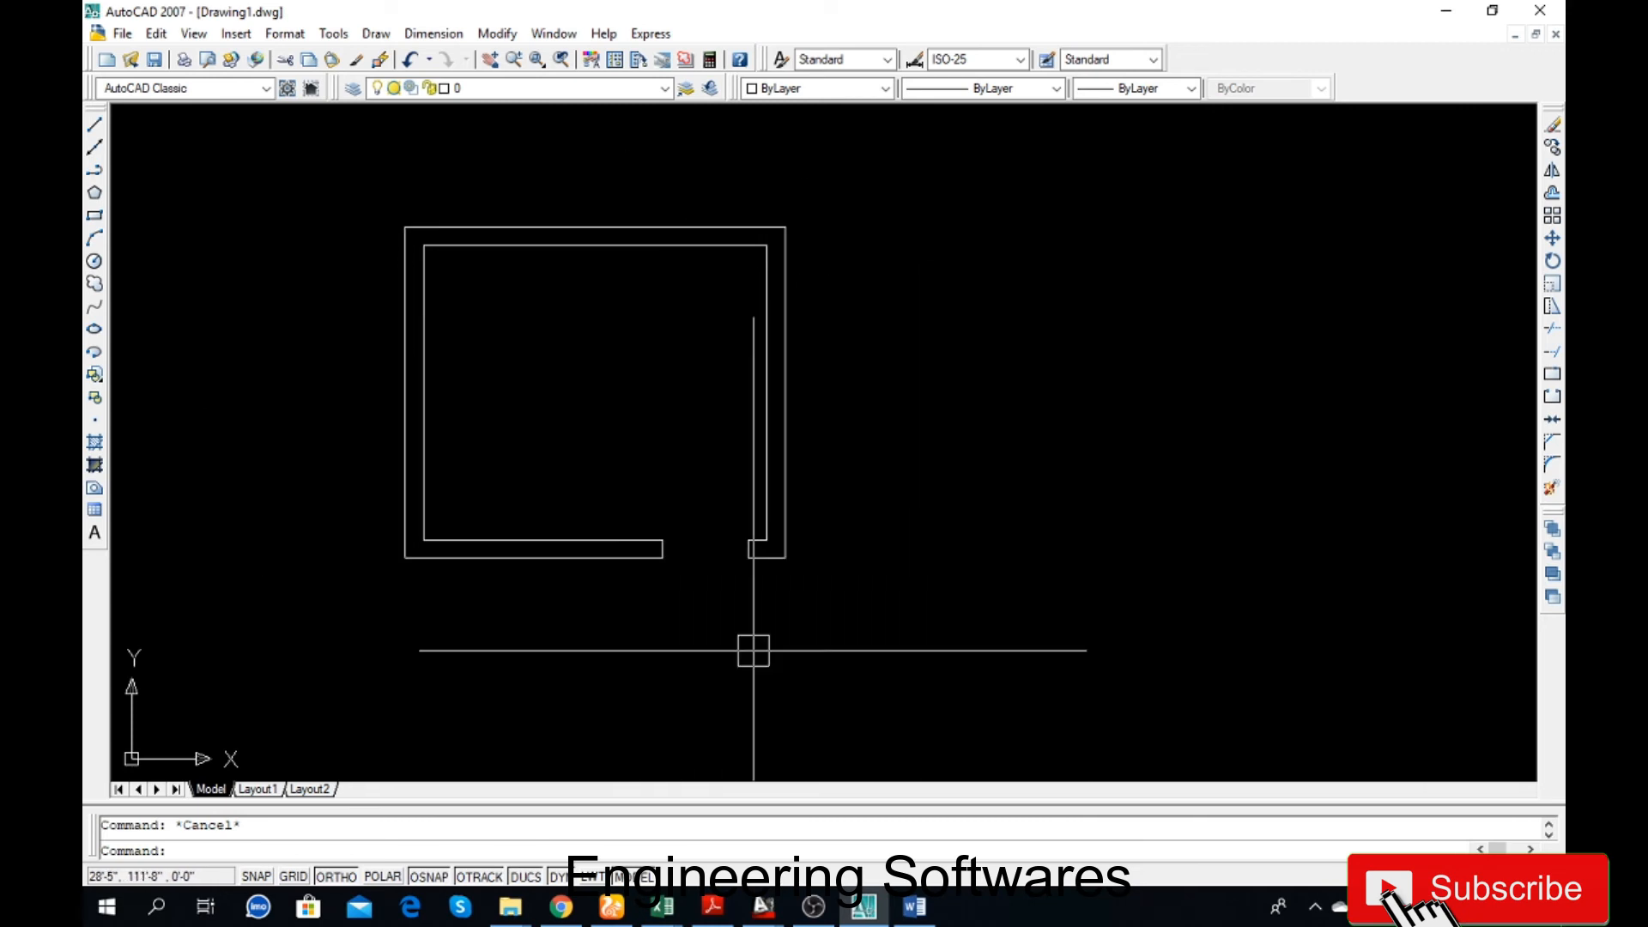
pyautogui.click(905, 642)
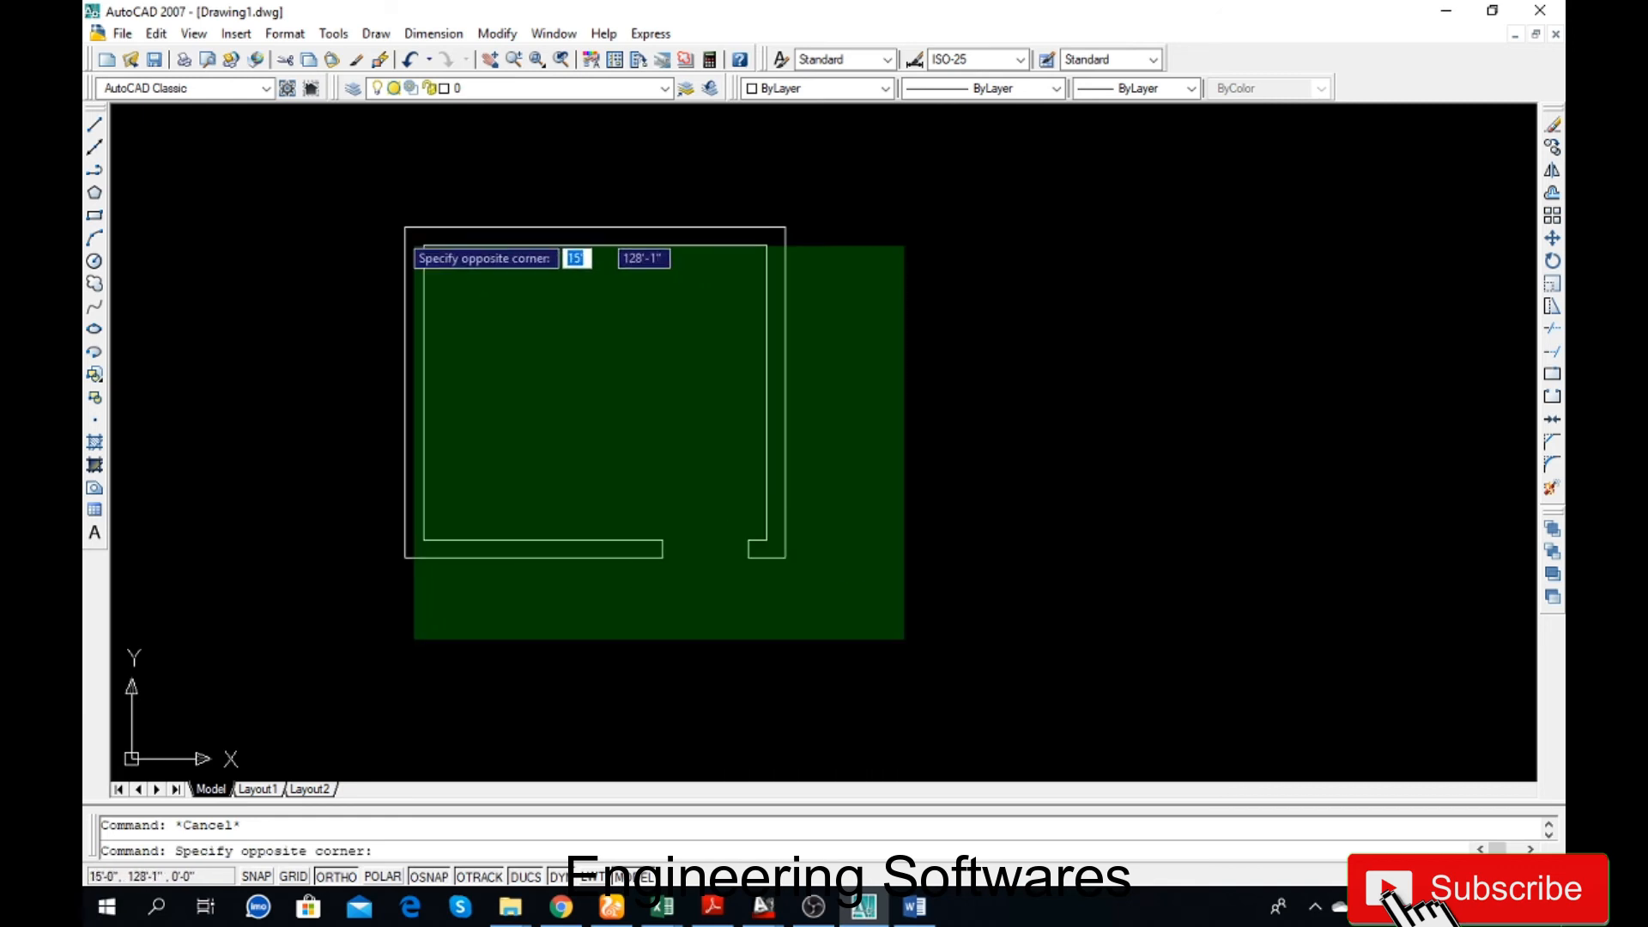
pyautogui.click(309, 172)
pyautogui.click(898, 673)
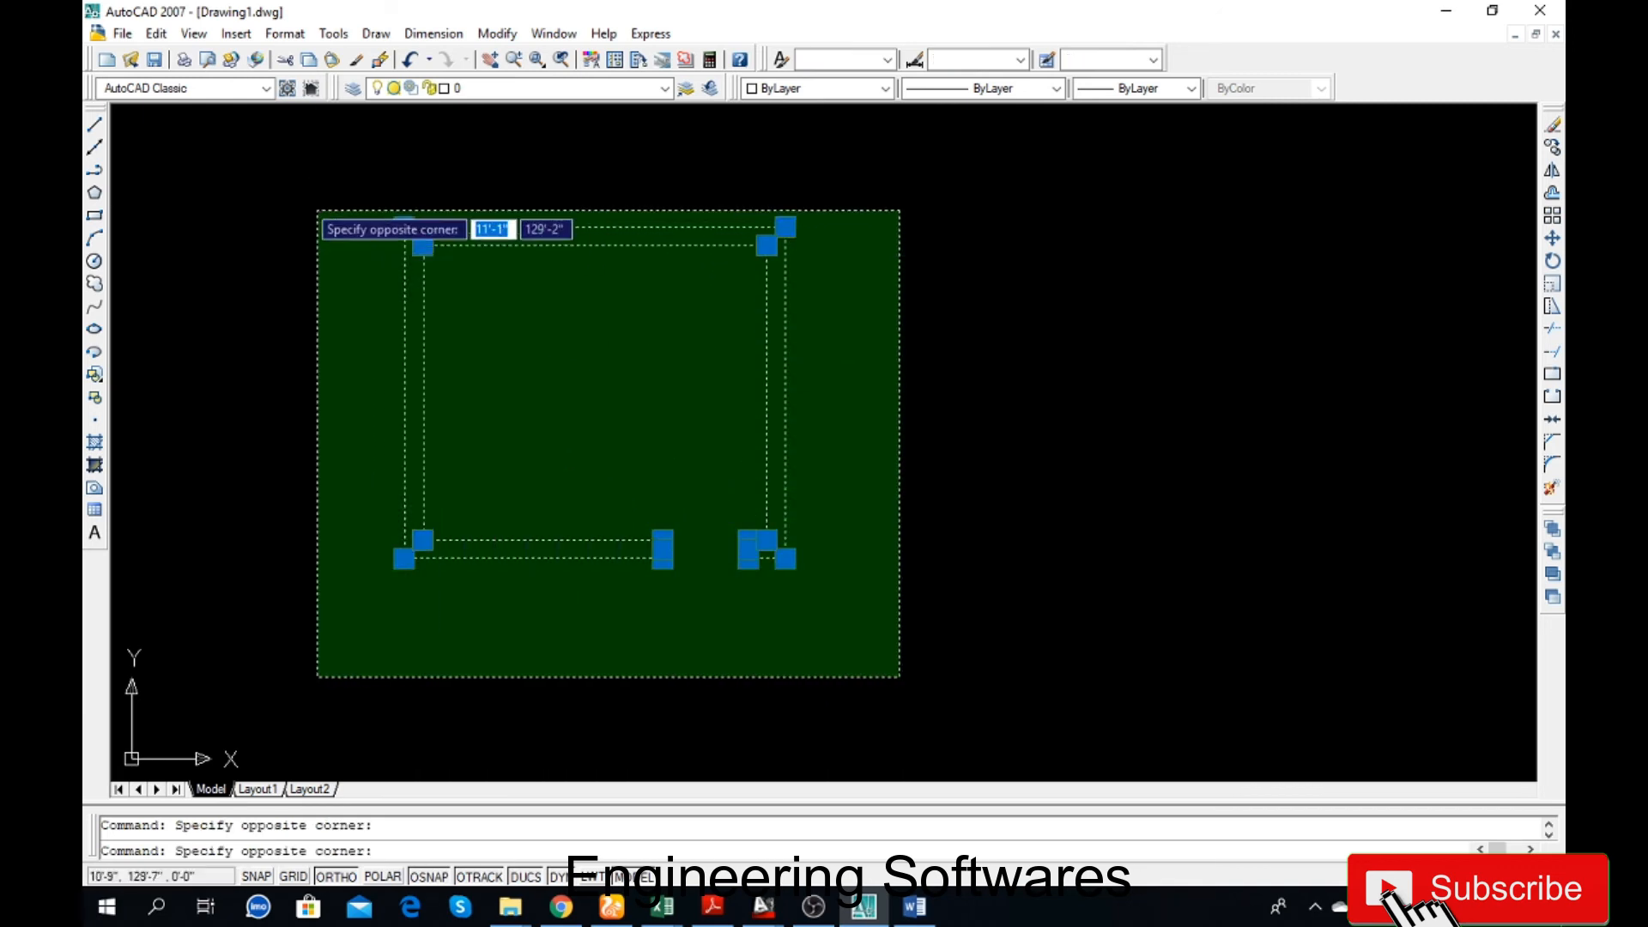
pyautogui.click(283, 182)
pyautogui.rightClick(520, 386)
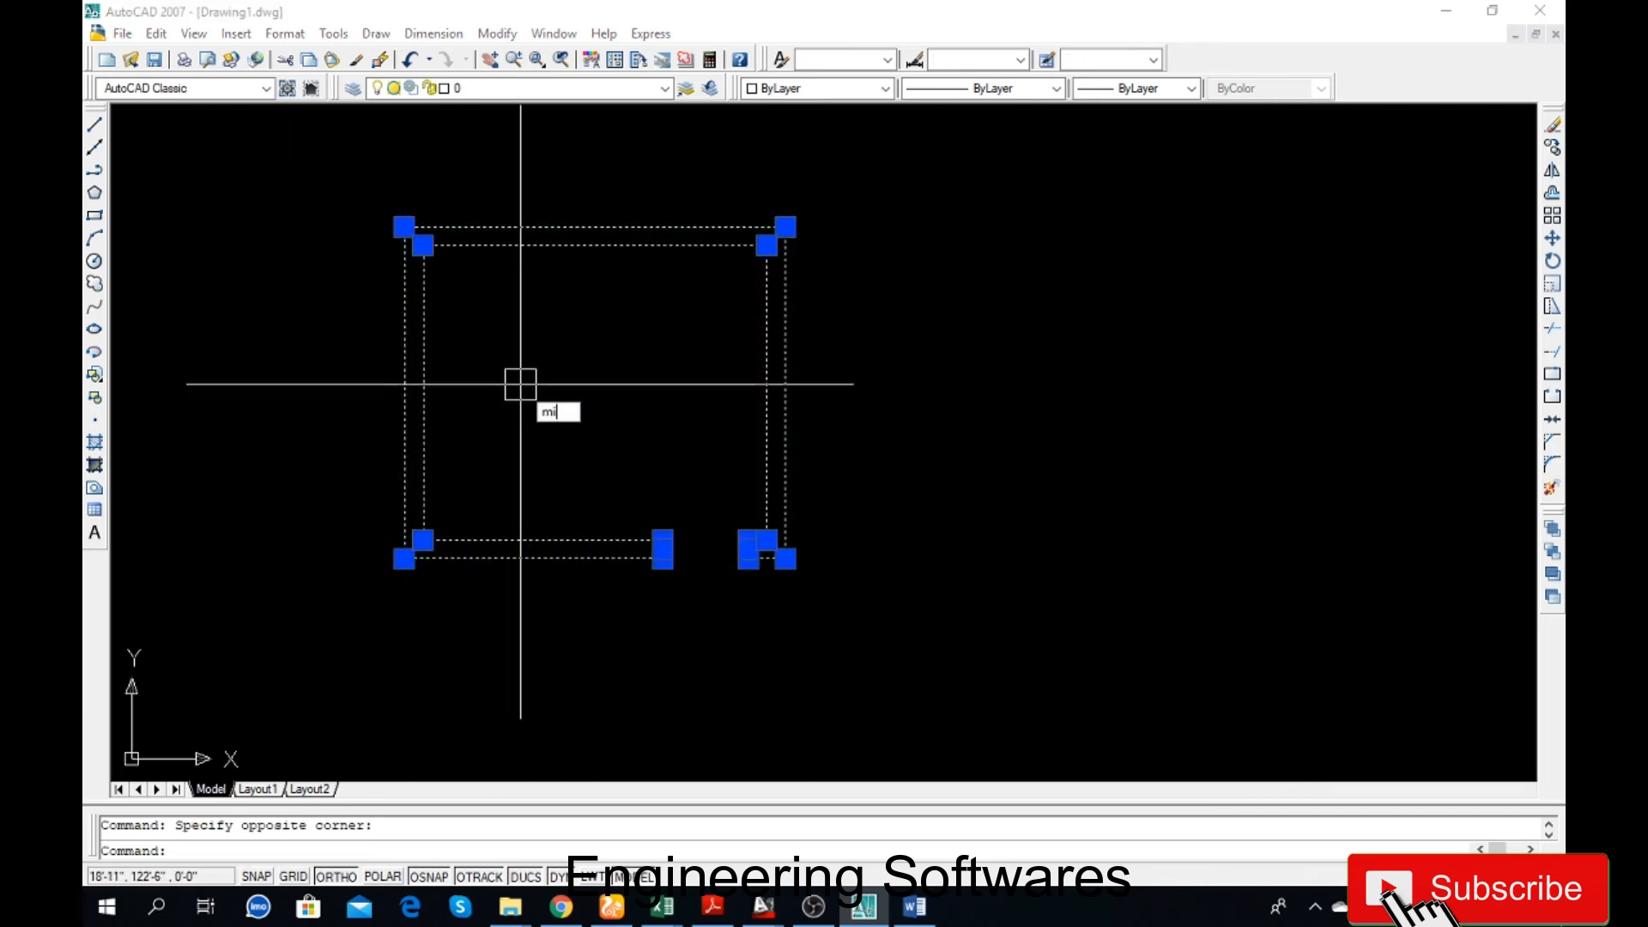
pyautogui.press('Return')
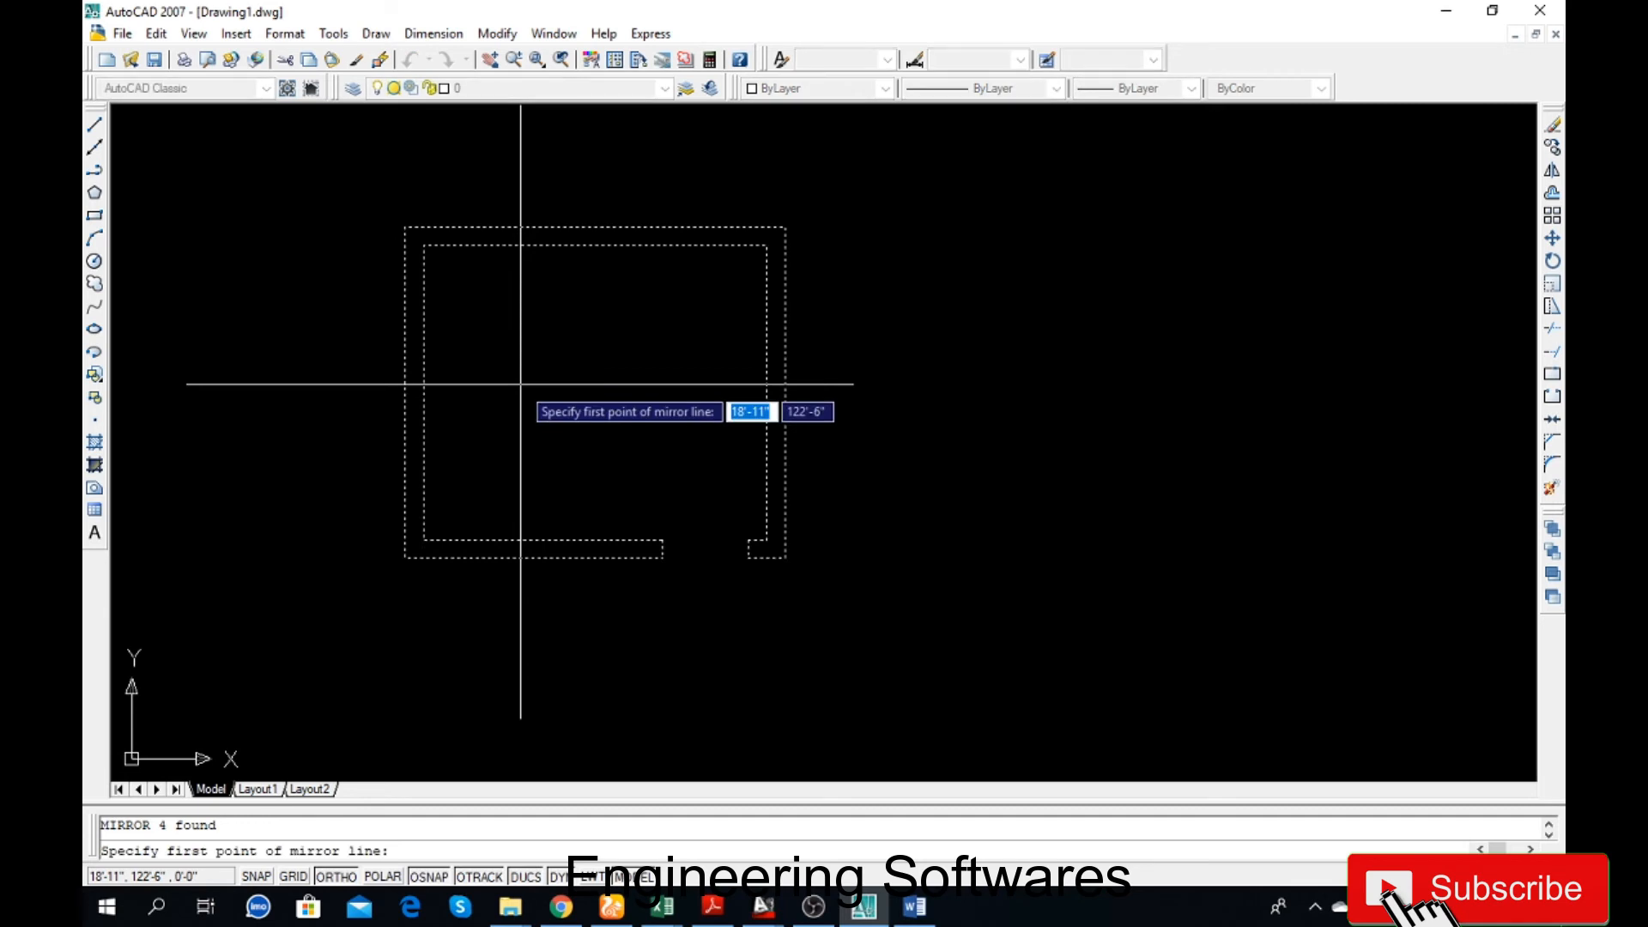
pyautogui.click(767, 540)
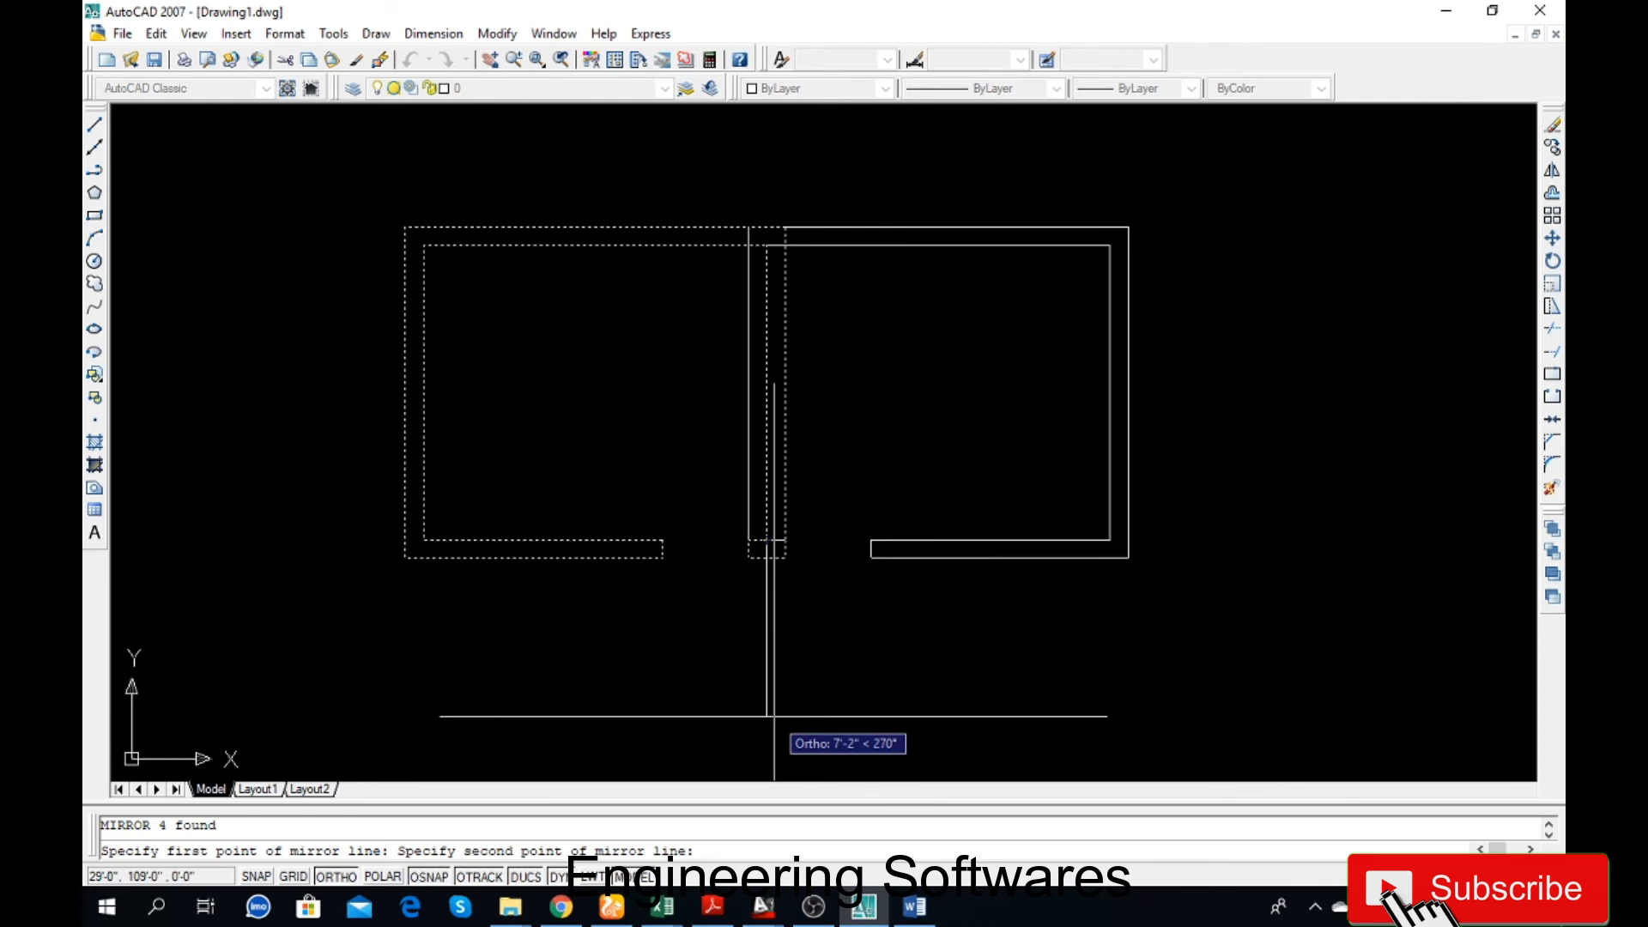
pyautogui.press('Escape')
# - Mirror the whole room across a vertical line through its outer lower-right corner, keeping the source objects
pyautogui.click(858, 628)
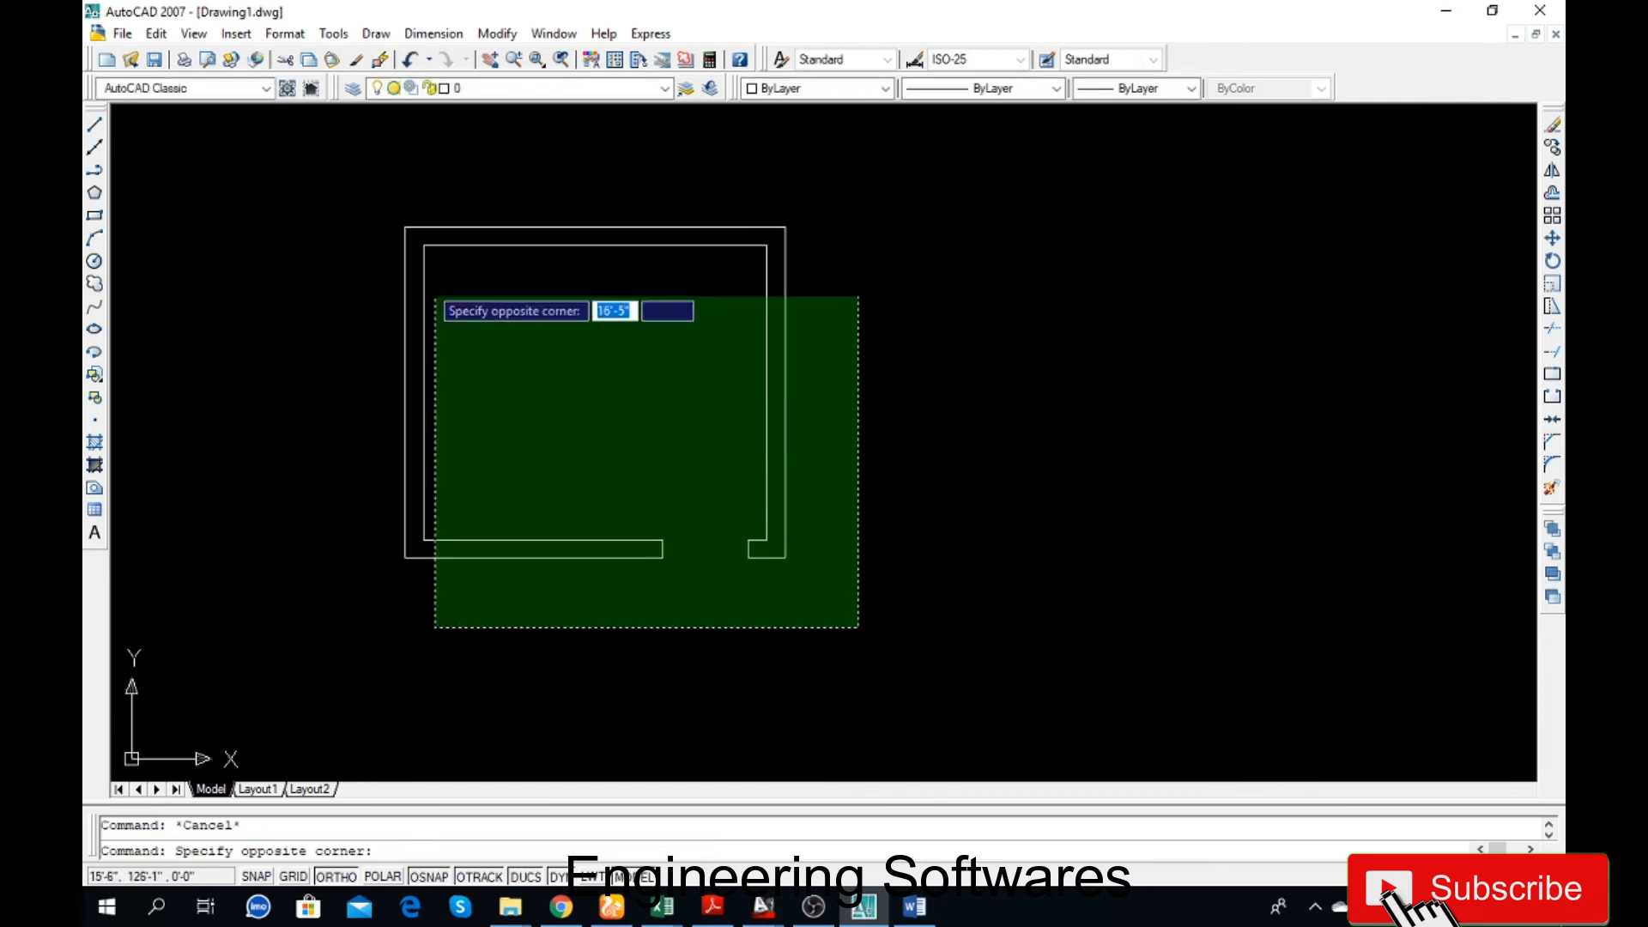
pyautogui.click(435, 297)
pyautogui.write('mi')
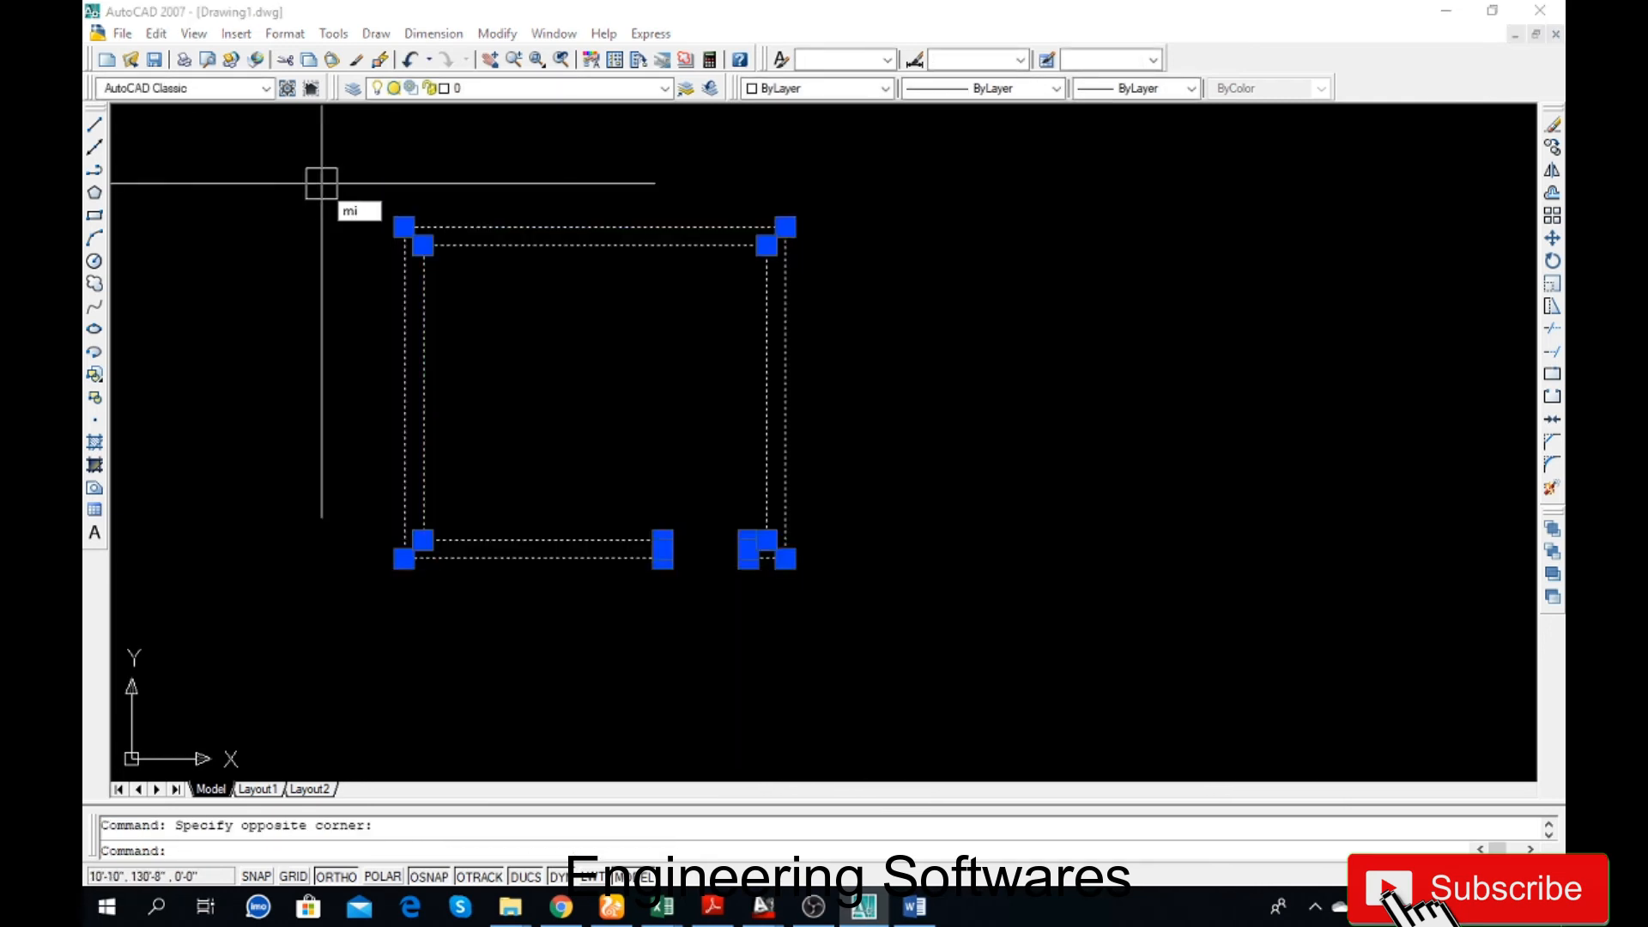
pyautogui.press('Return')
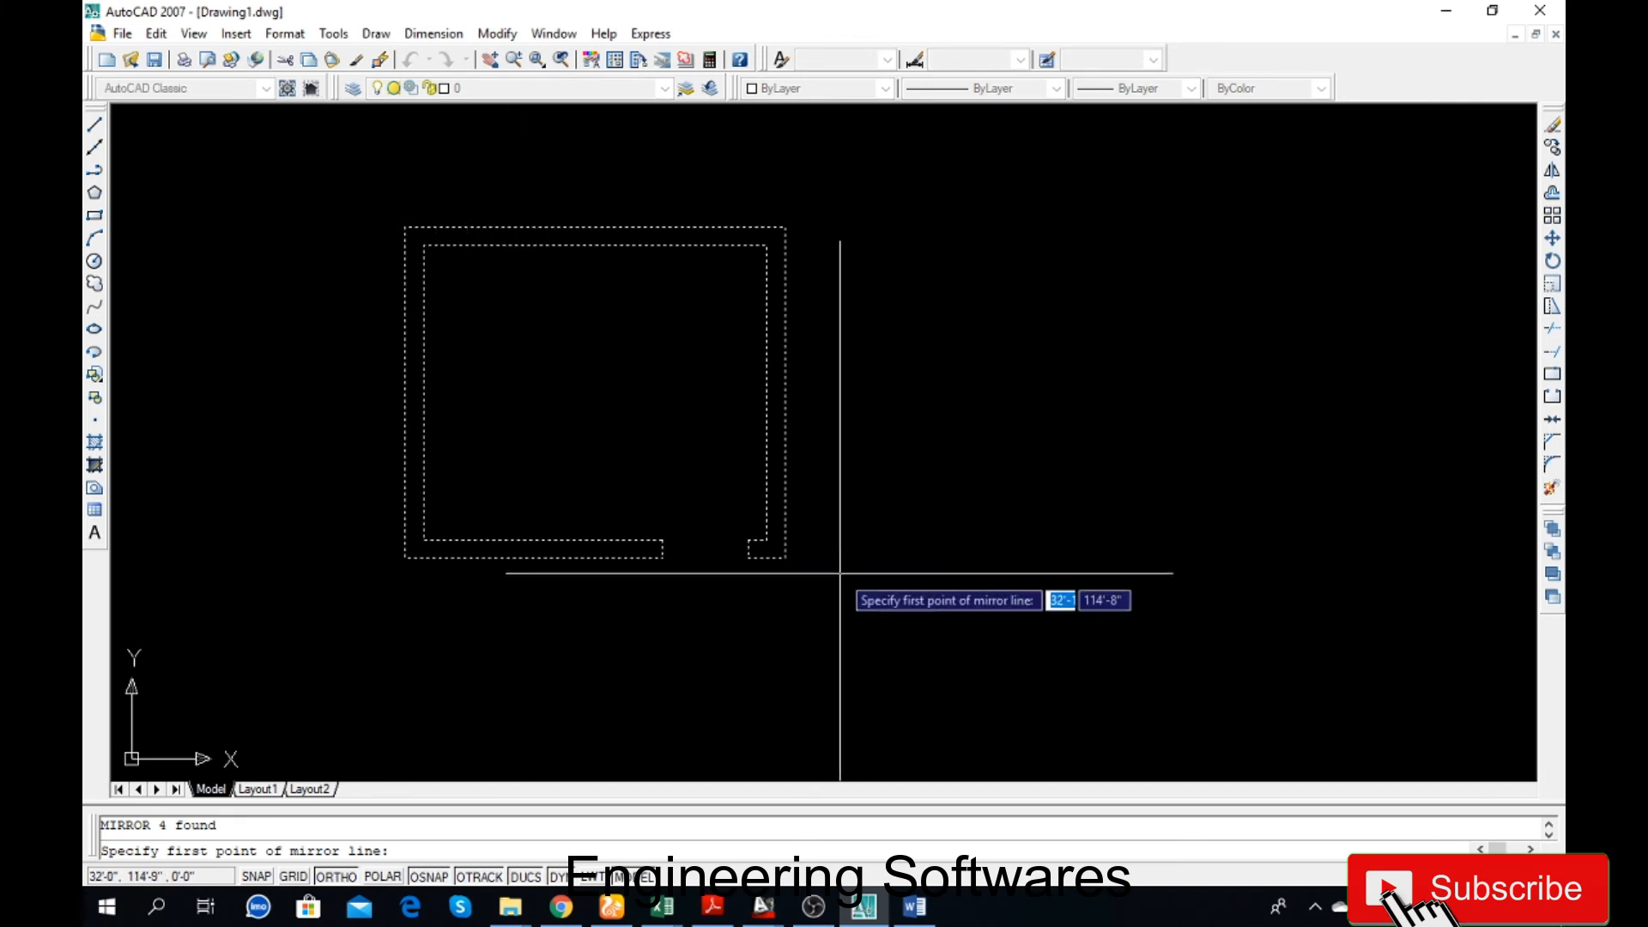
pyautogui.click(799, 559)
pyautogui.click(791, 657)
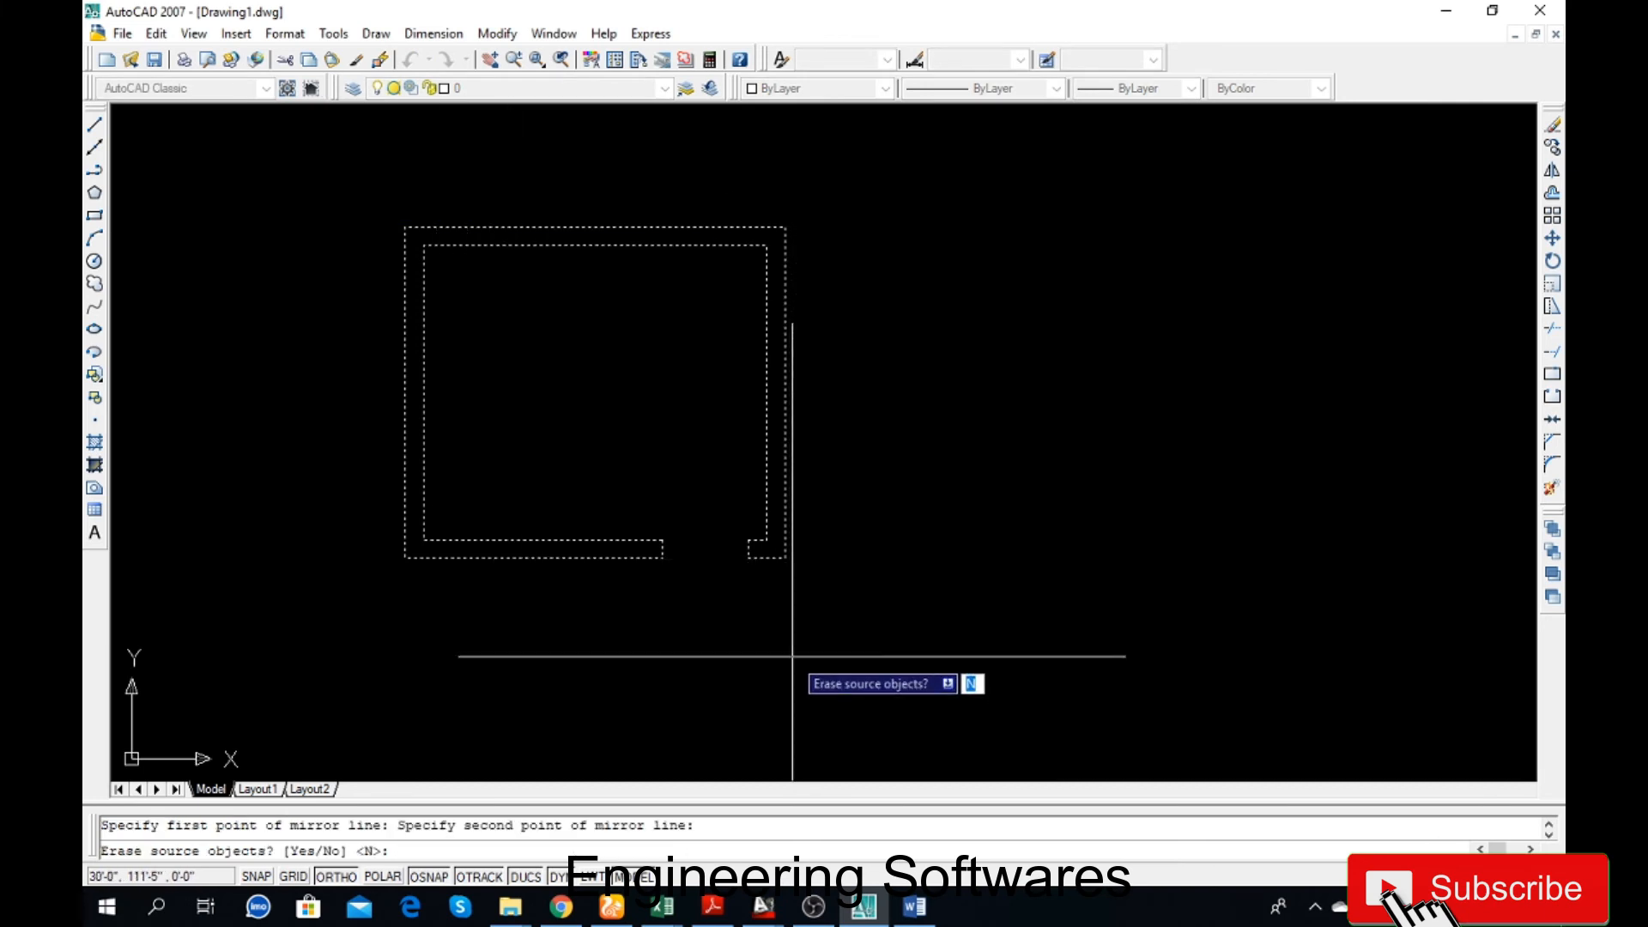
pyautogui.press('Return')
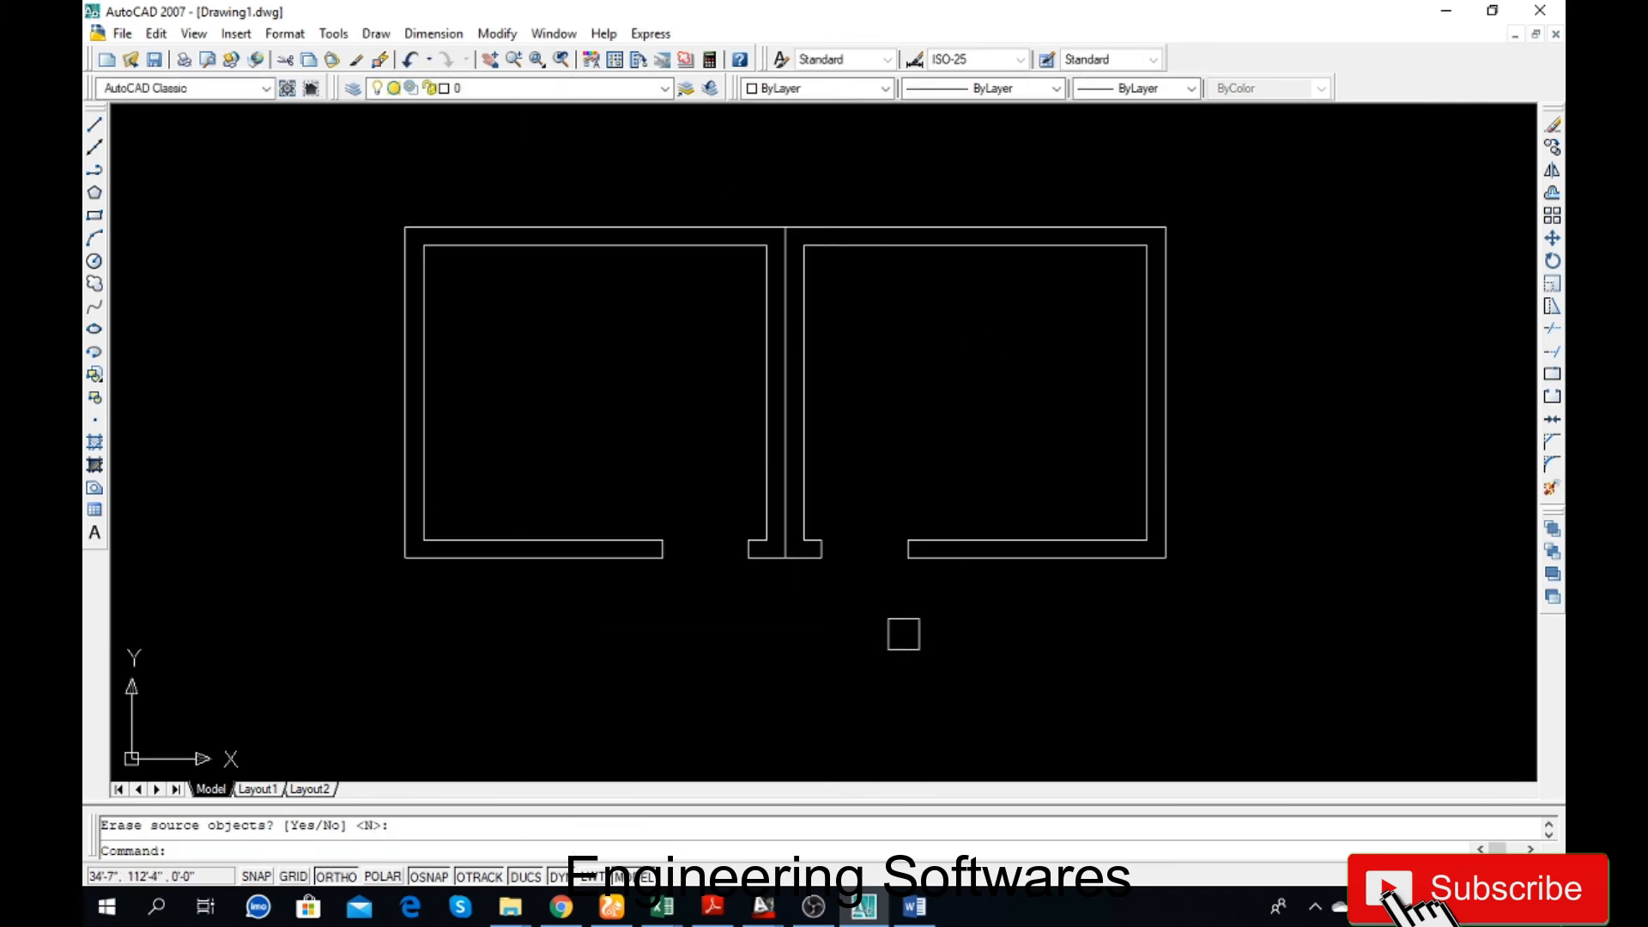
# - Move the mirrored room's two wall outlines 9 inches to the left so the adjoining walls overlap
pyautogui.click(994, 599)
pyautogui.click(919, 479)
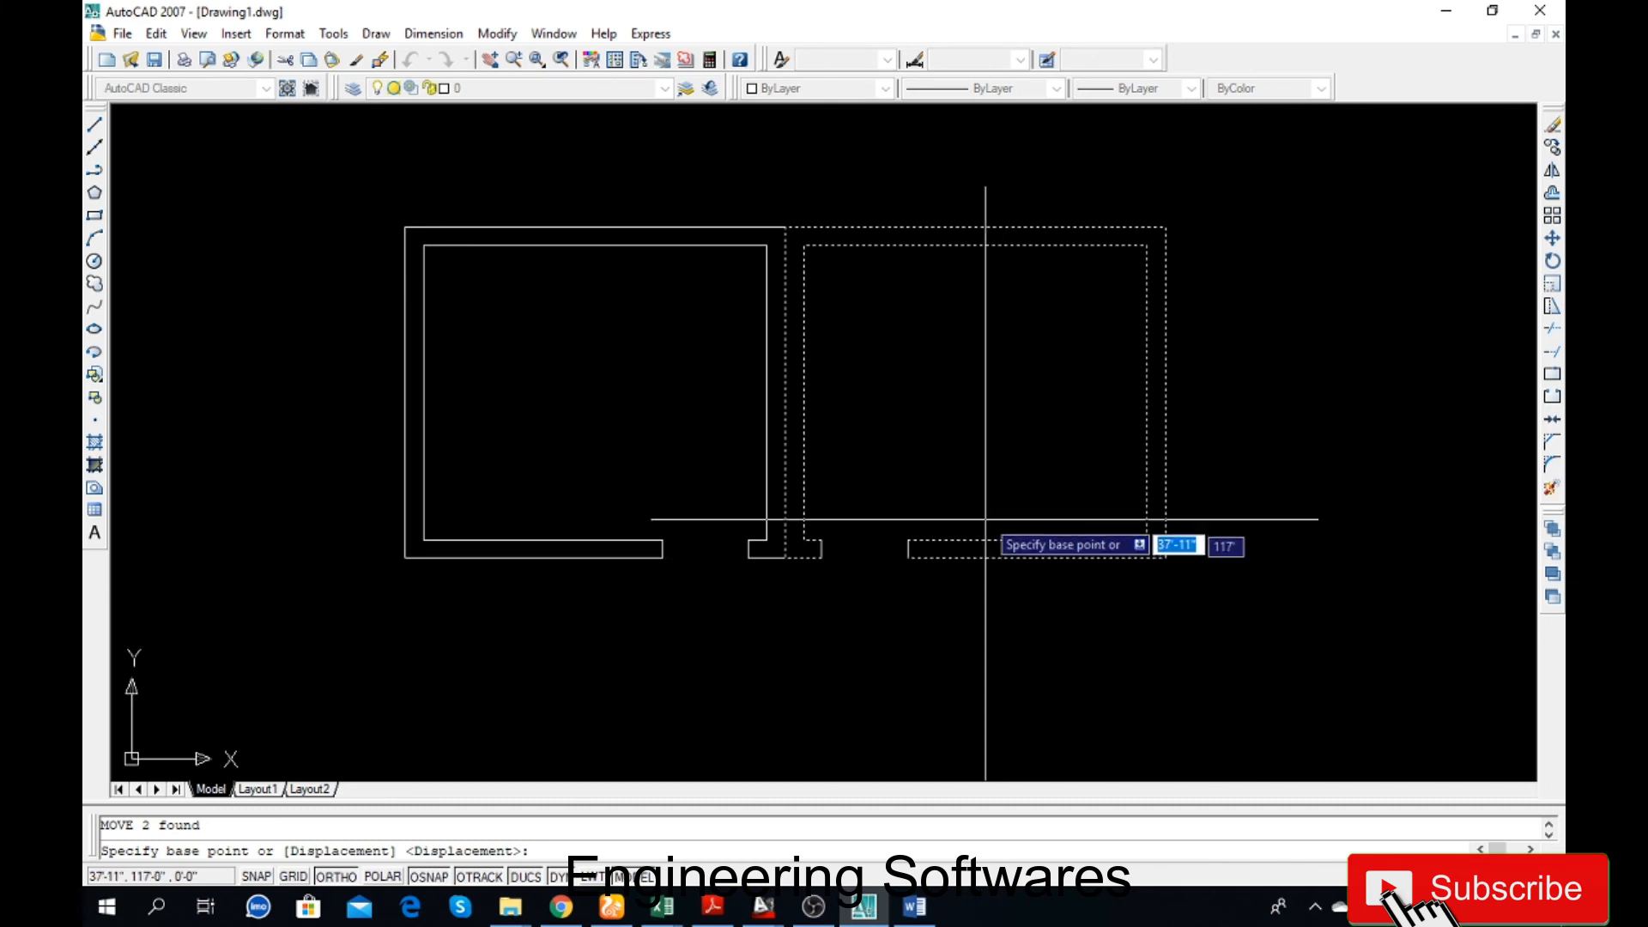
pyautogui.click(996, 465)
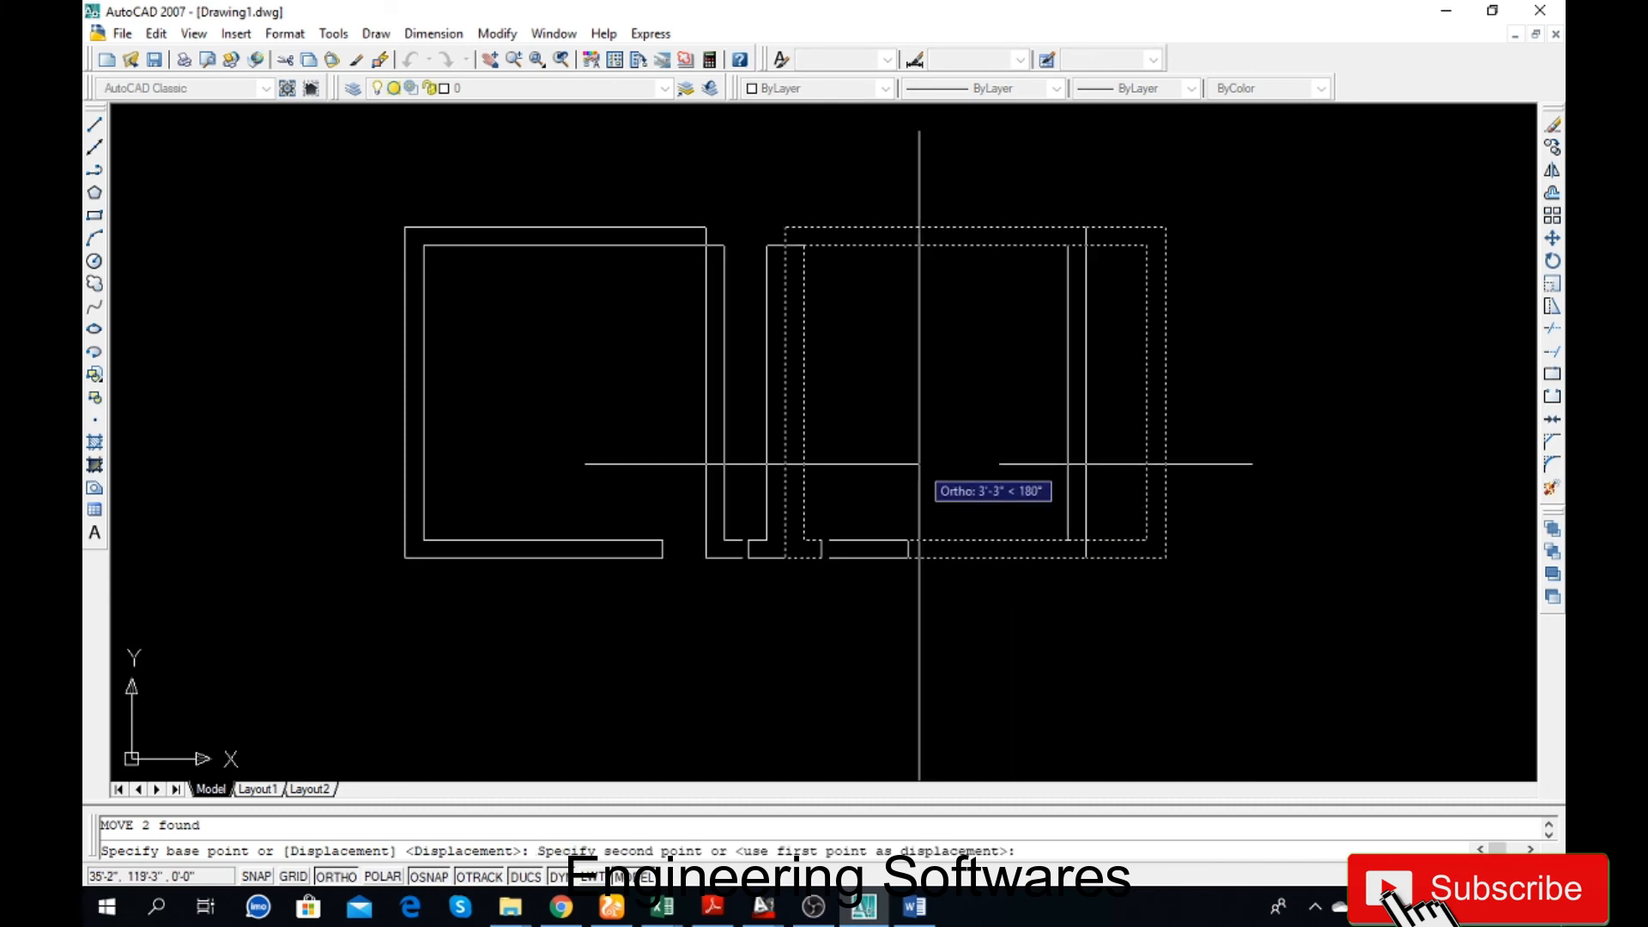
pyautogui.write('9')
pyautogui.press('Return')
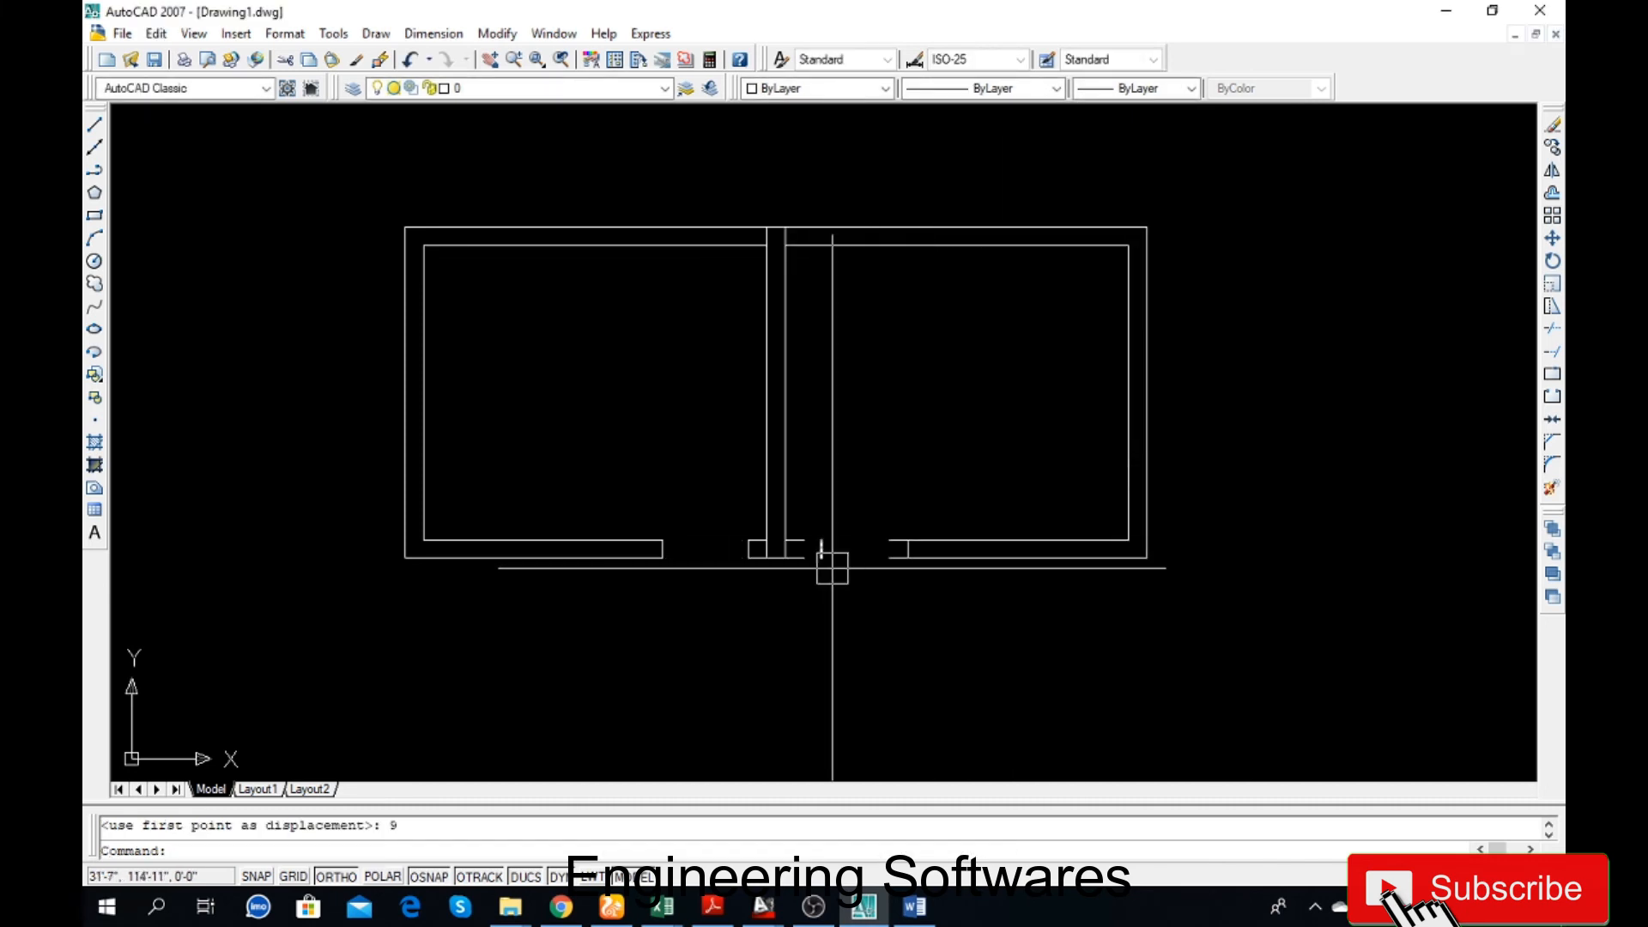
# - Trim away the overlapping line segments where the shared middle wall meets the rooms' upper and lower walls
pyautogui.write('tr')
pyautogui.press('Return')
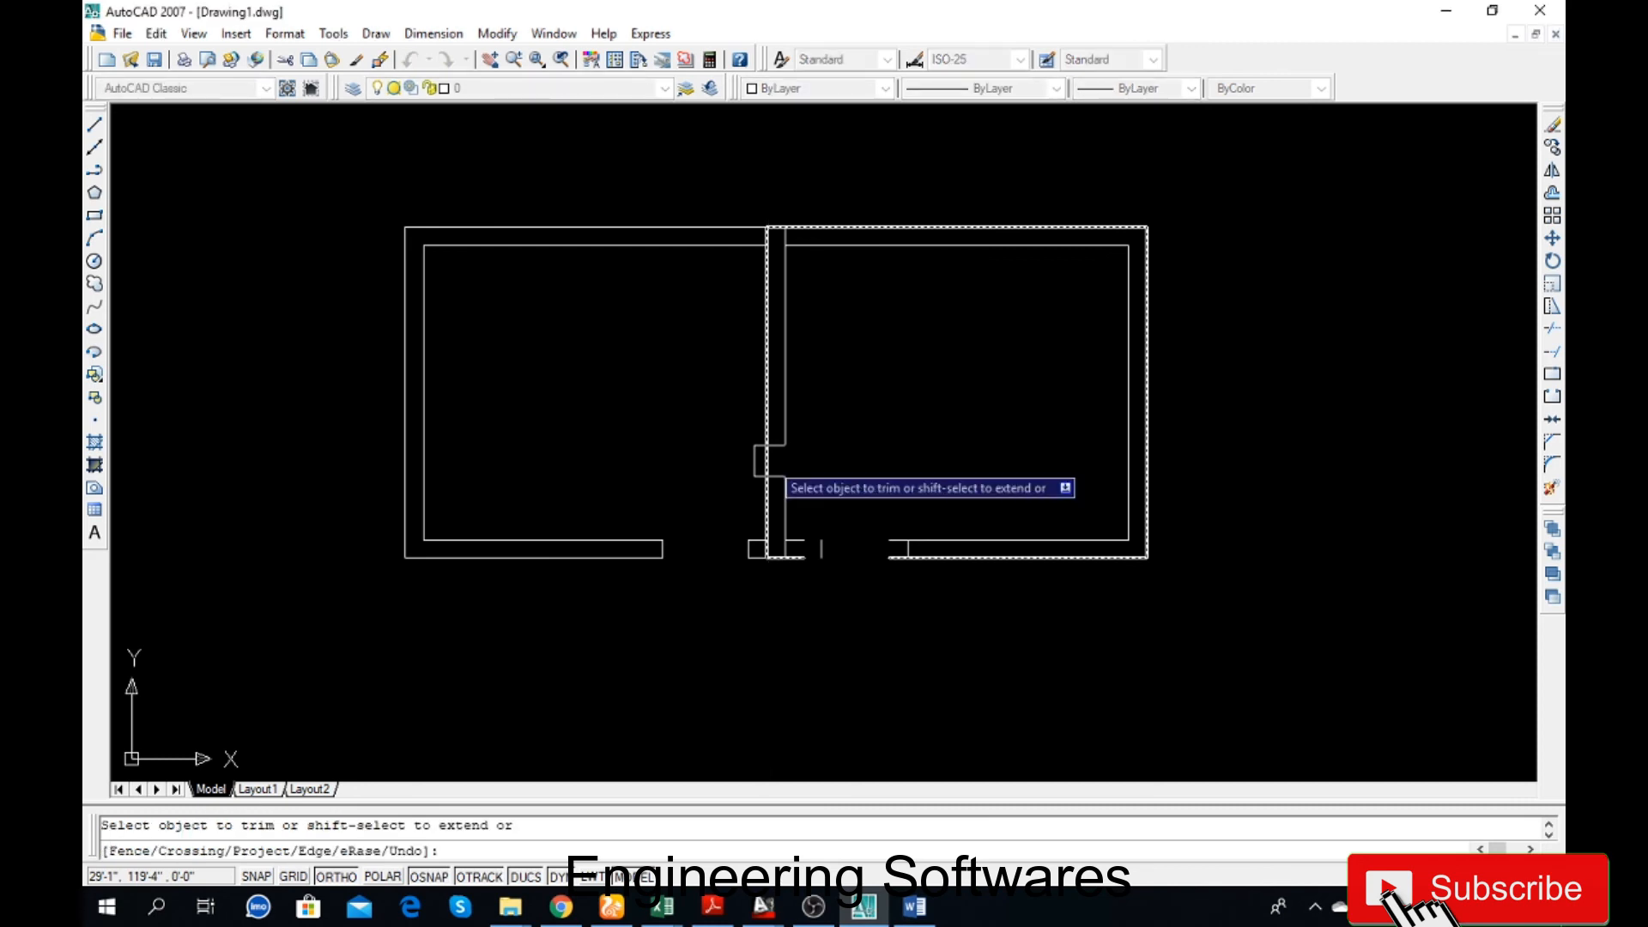
pyautogui.scroll(2, 769, 234)
pyautogui.scroll(3, 767, 221)
pyautogui.scroll(-7, 710, 206)
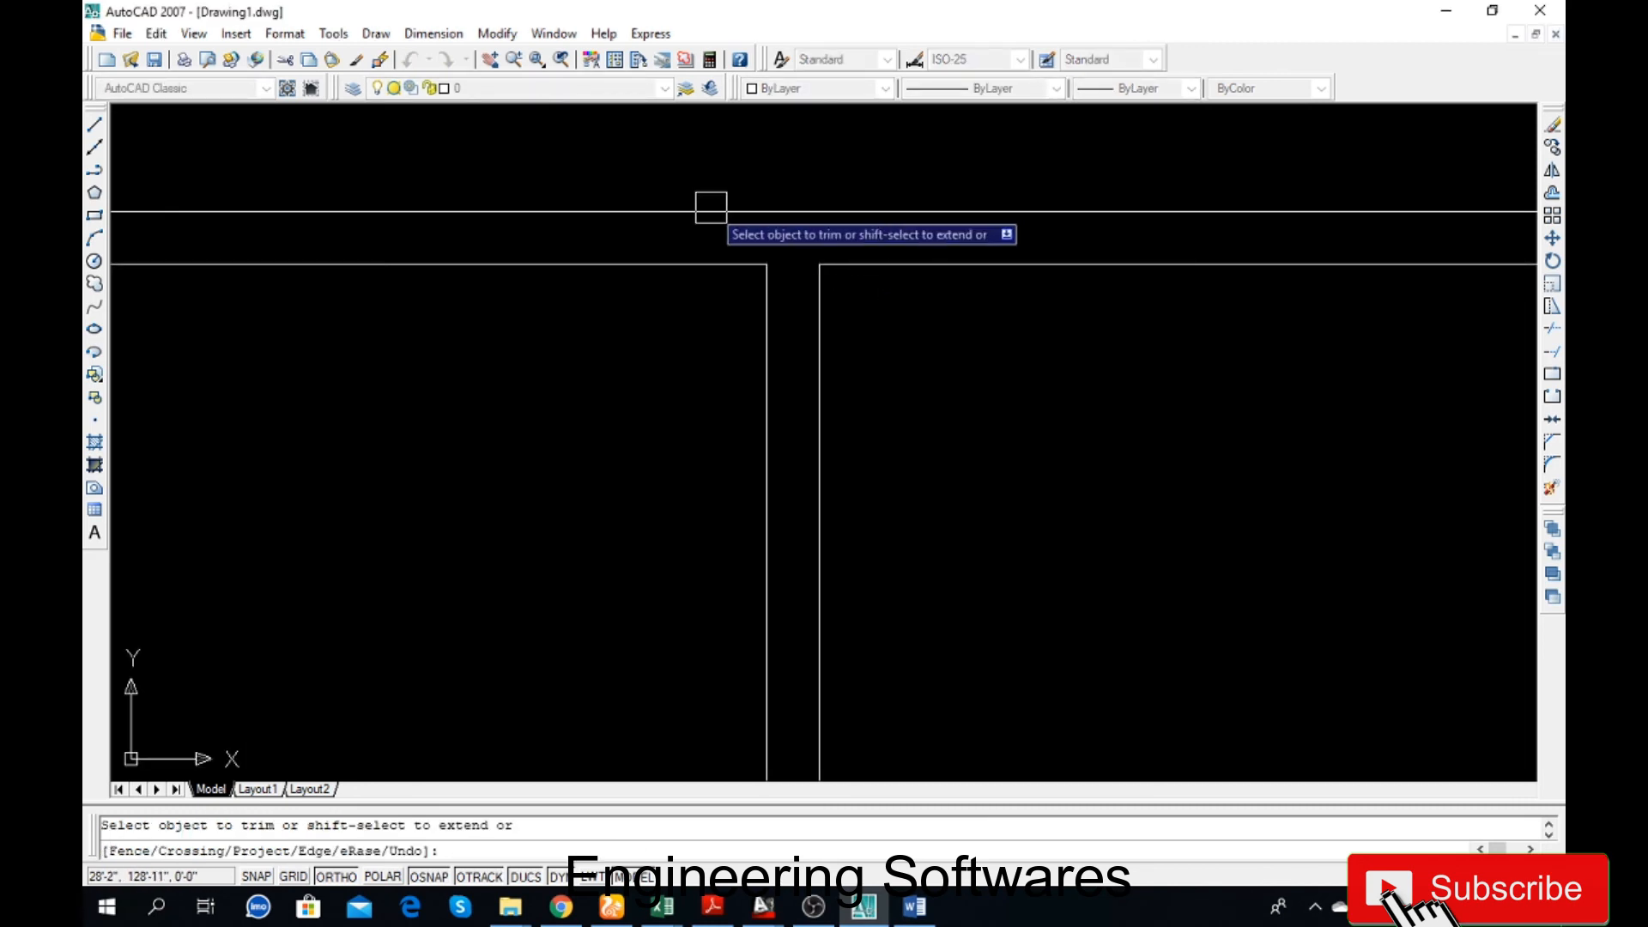
pyautogui.scroll(5, 756, 391)
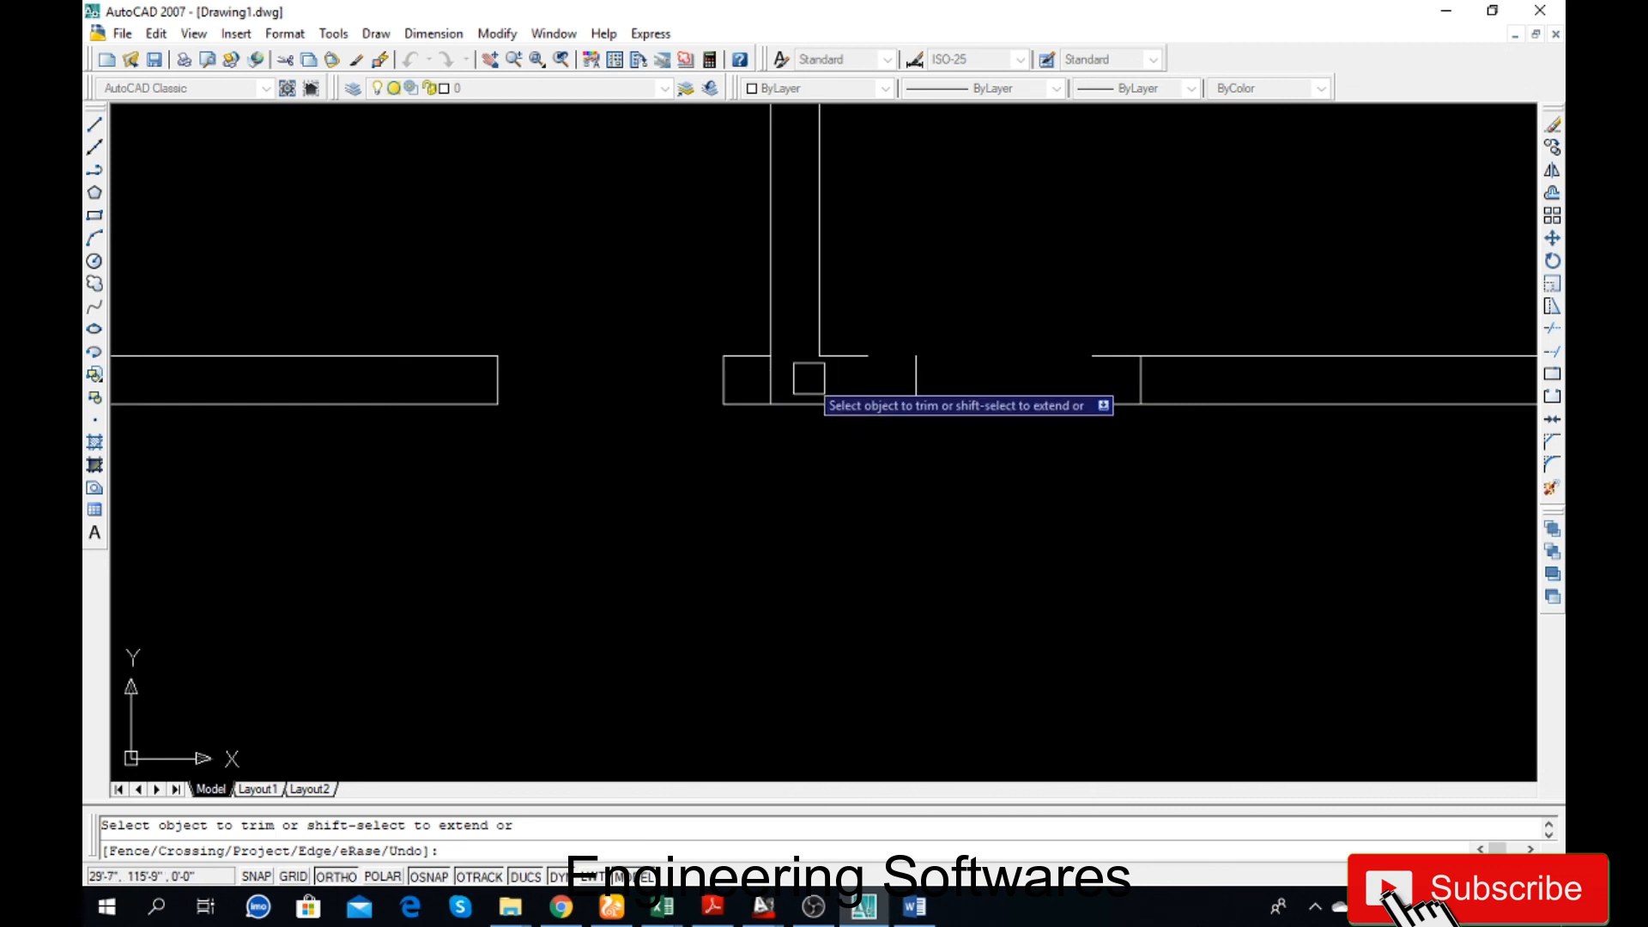
pyautogui.scroll(-2, 805, 519)
pyautogui.press('Escape')
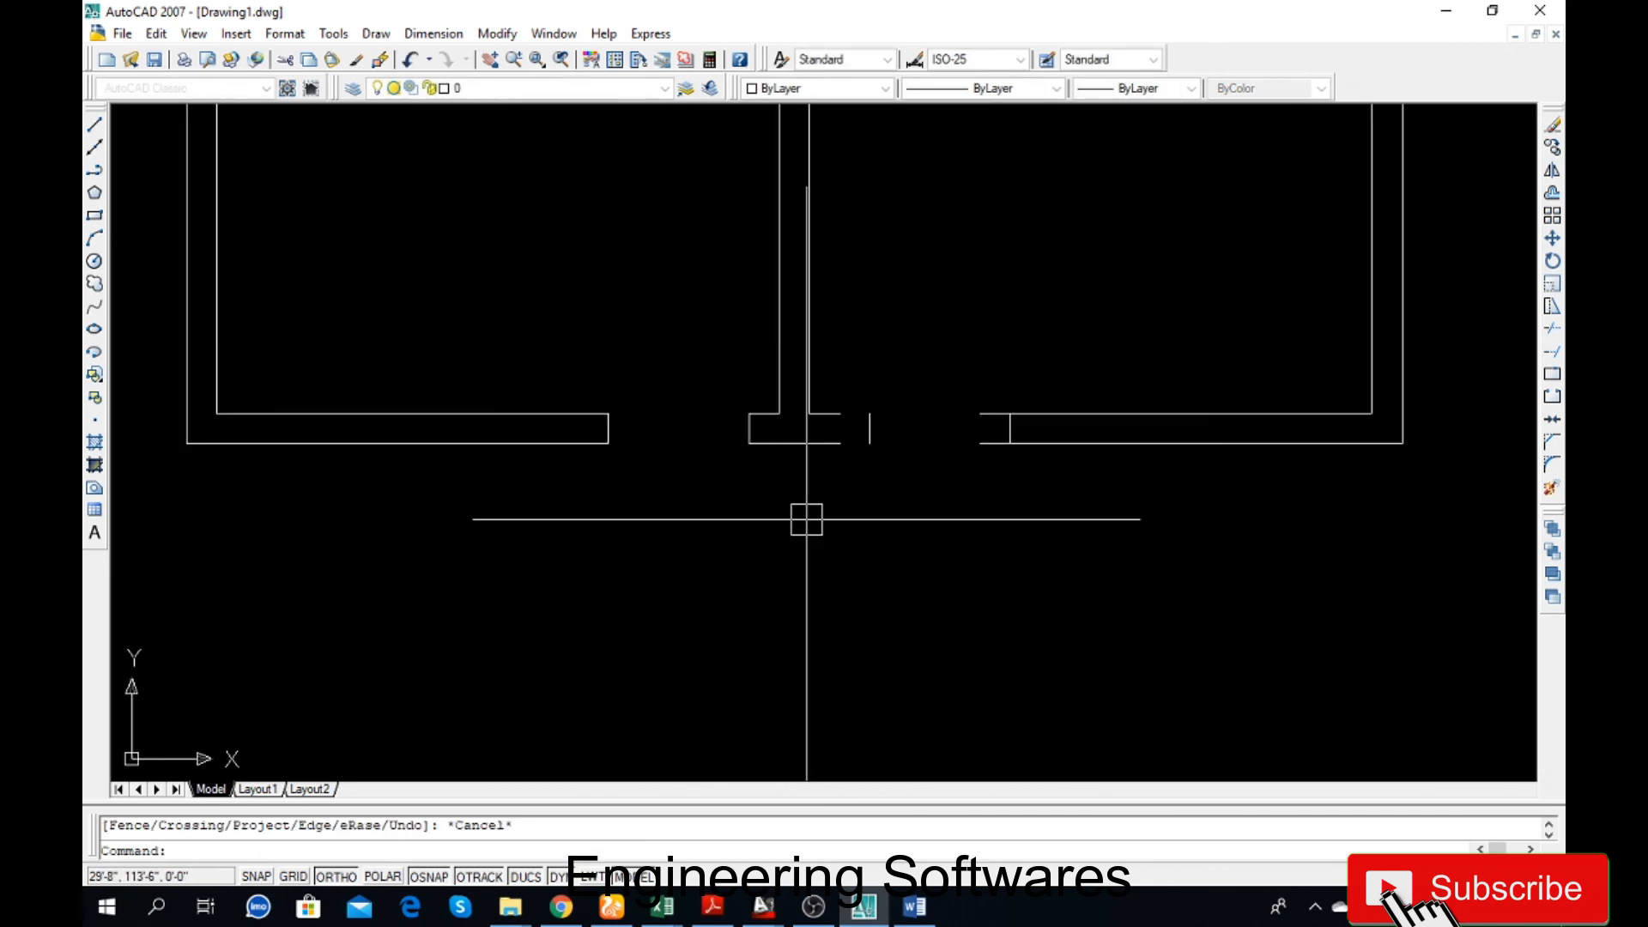
# - Move the two short vertical lines at the mirrored room's doorway 9 inches to the left to close the wall ends
pyautogui.click(852, 340)
pyautogui.click(1133, 537)
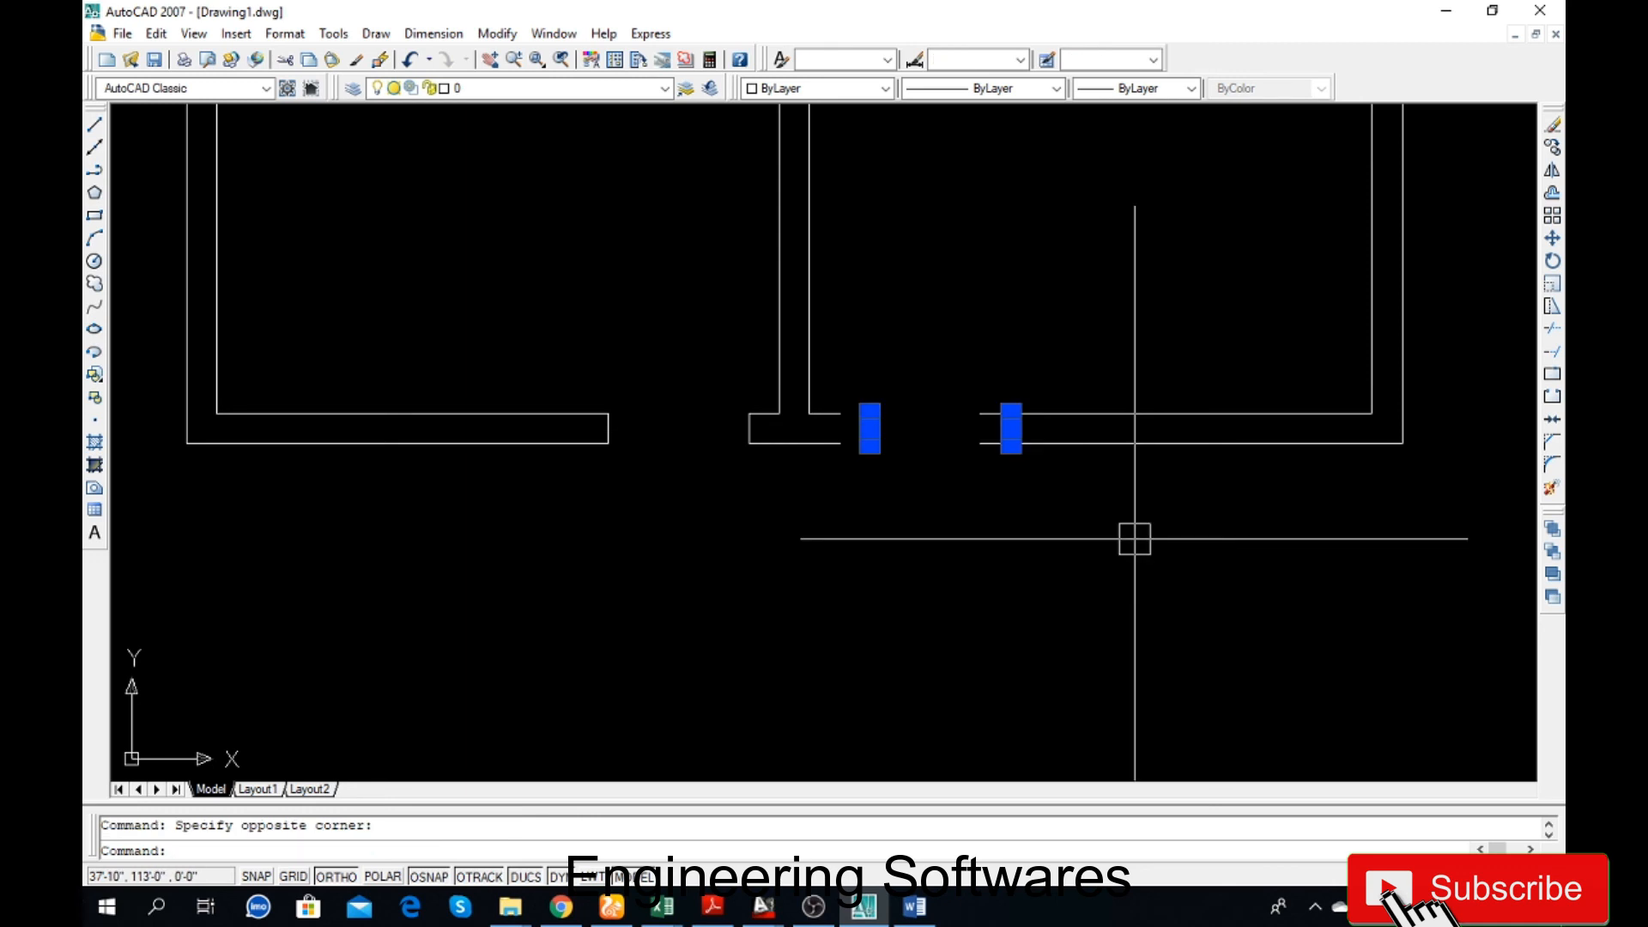
pyautogui.write('m')
pyautogui.press('Return')
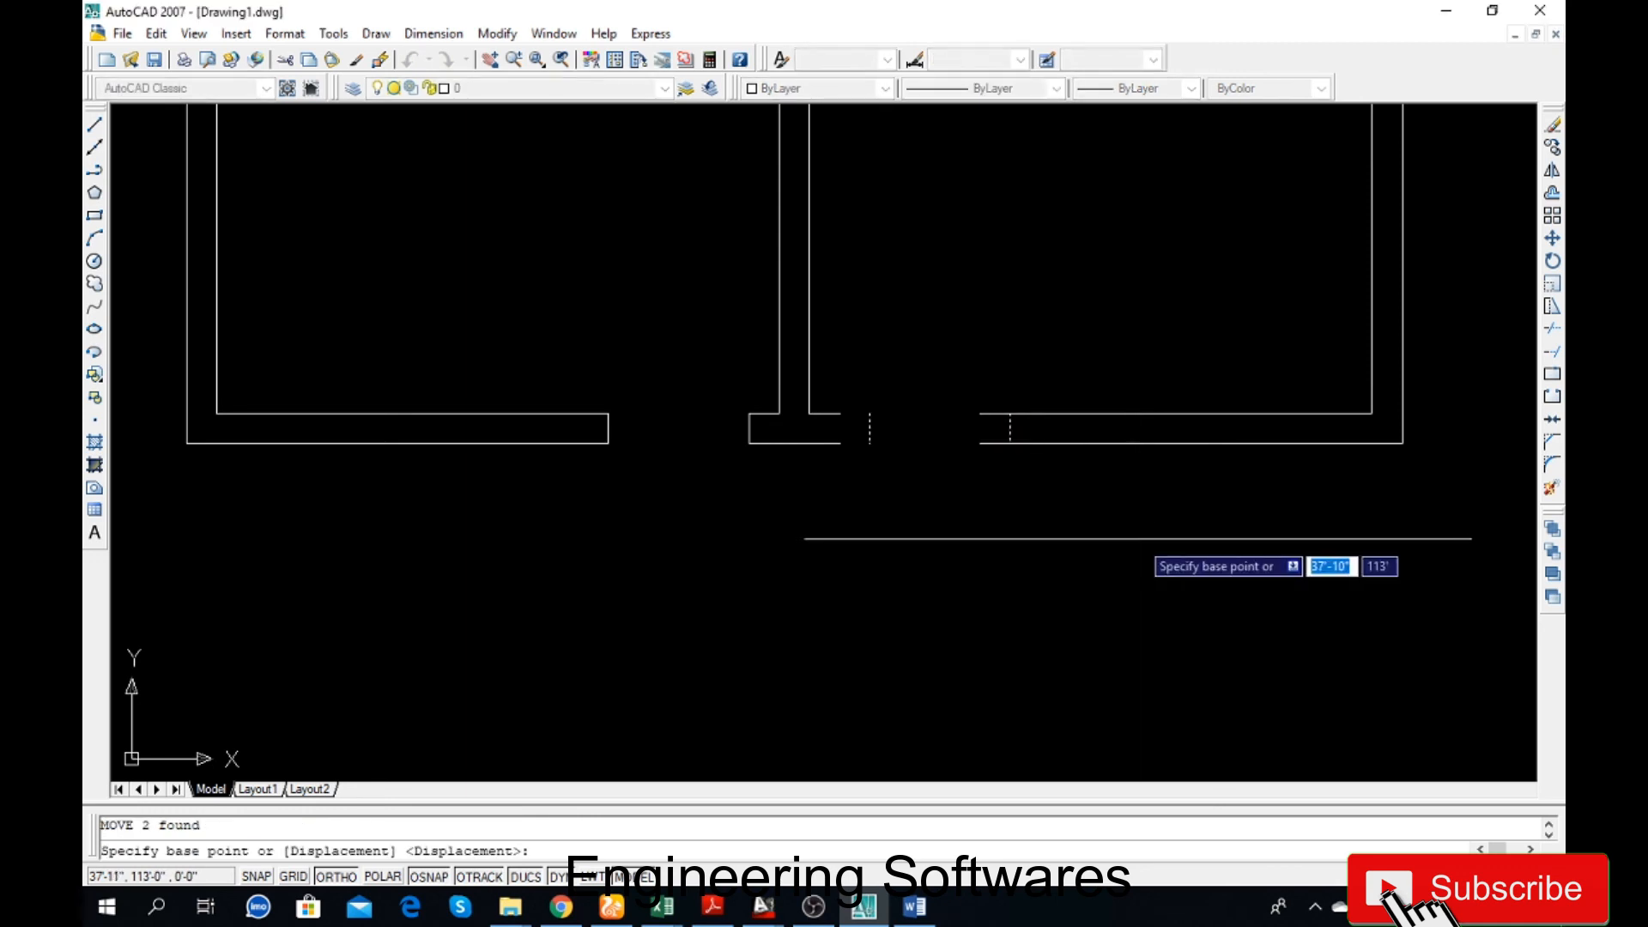
pyautogui.click(1103, 523)
pyautogui.write('9')
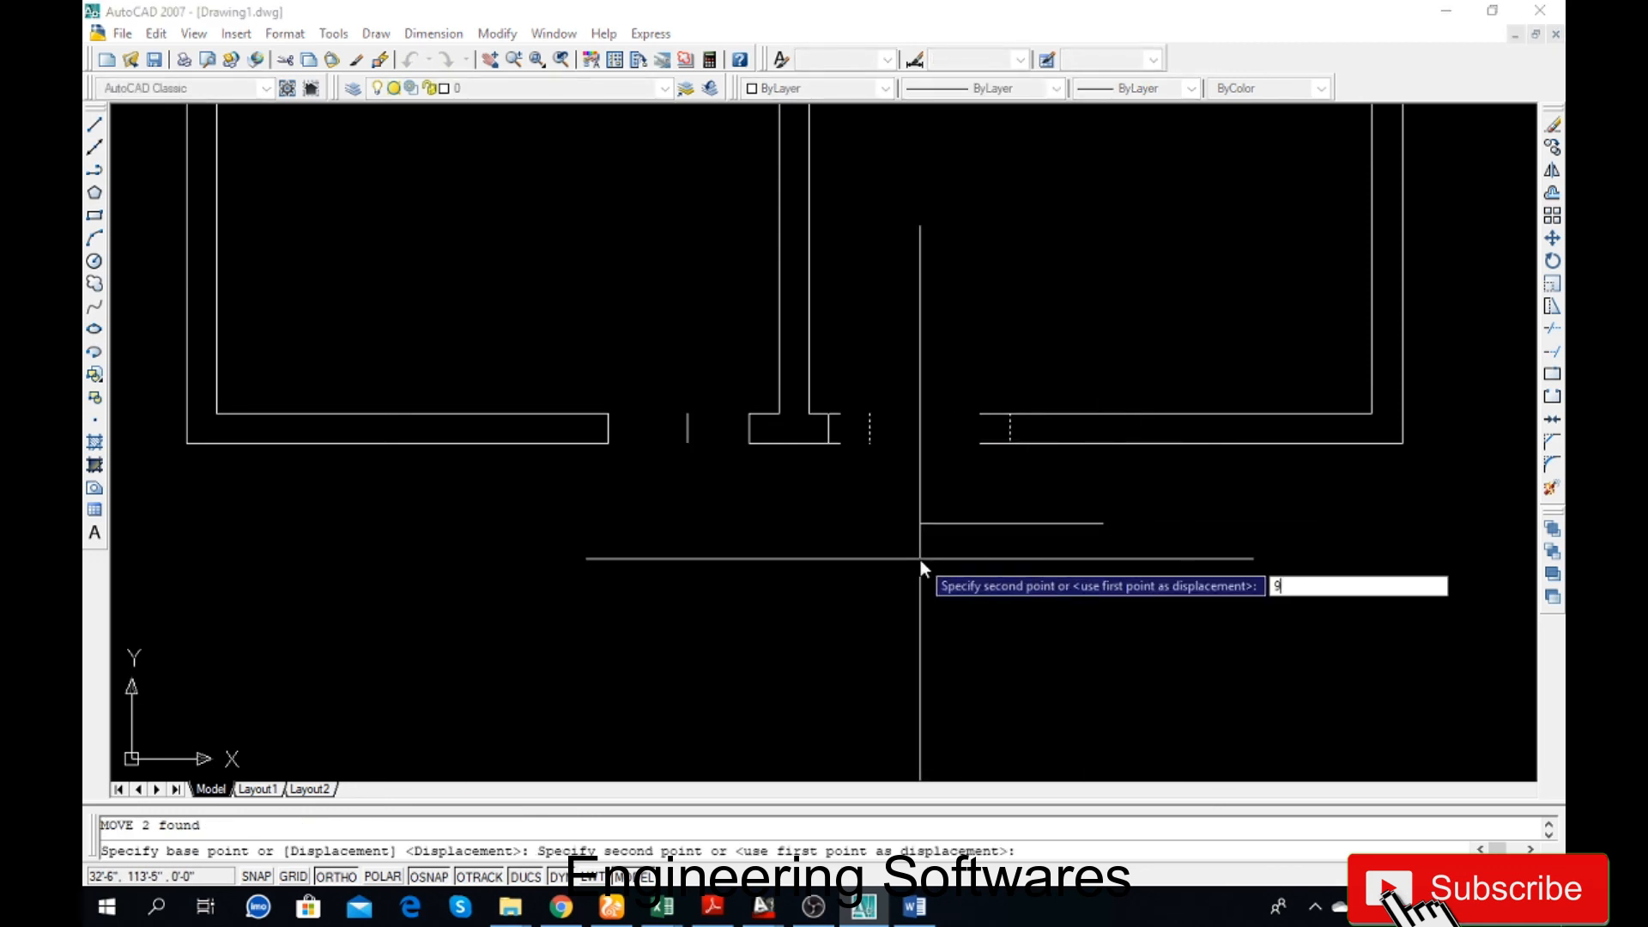
pyautogui.press('Return')
pyautogui.scroll(-2, 781, 575)
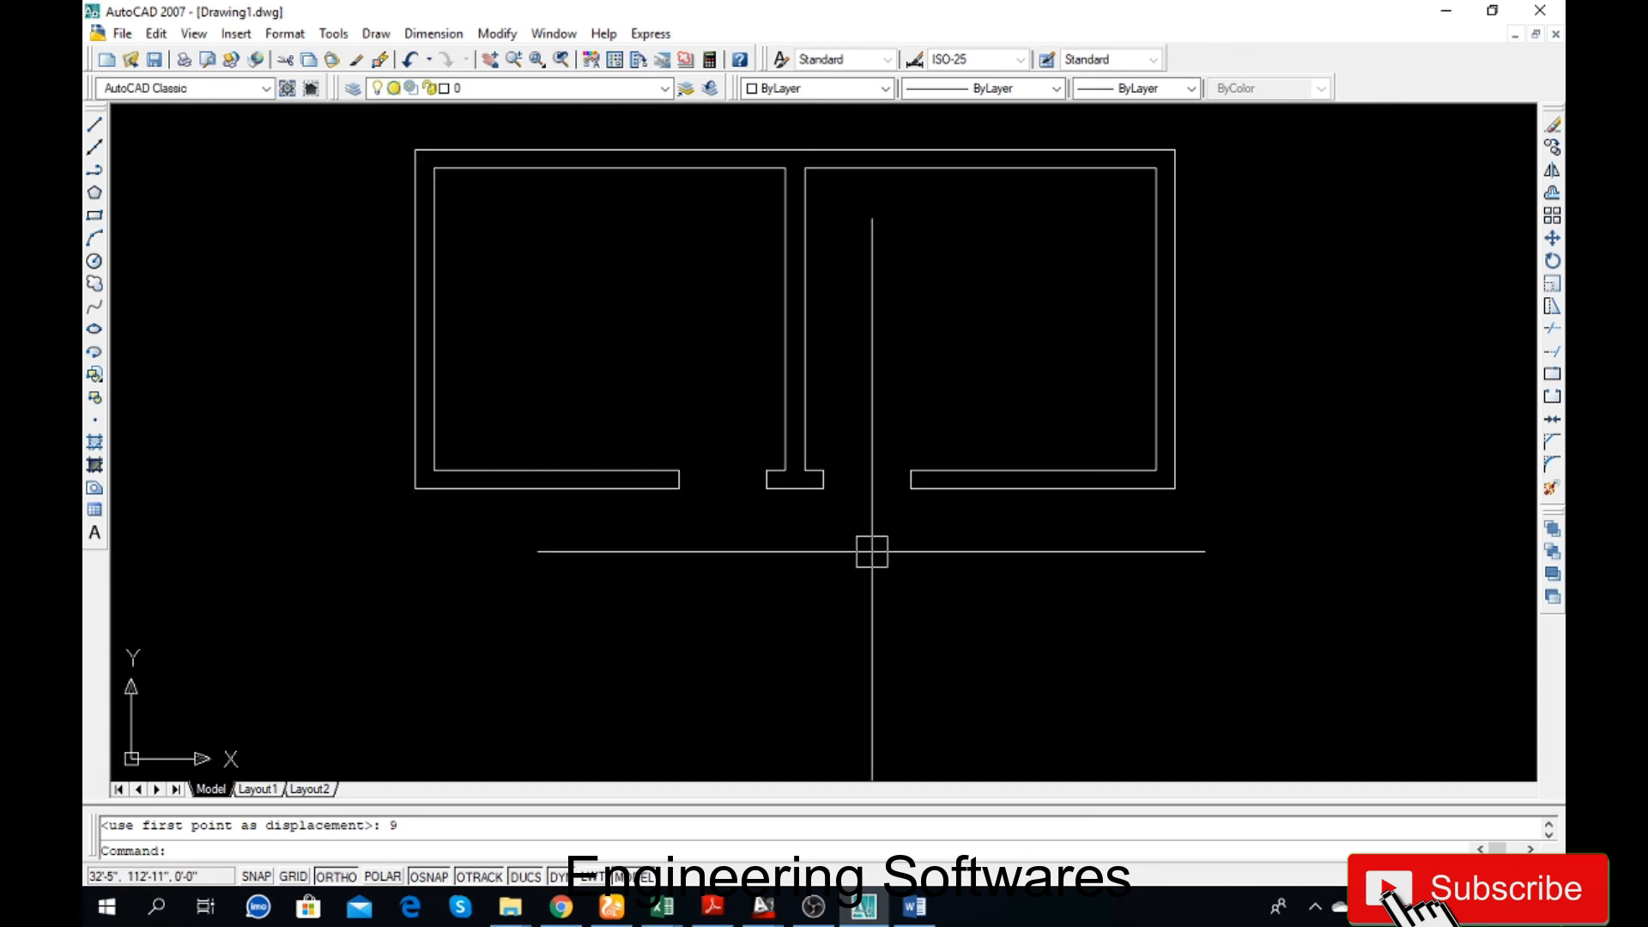